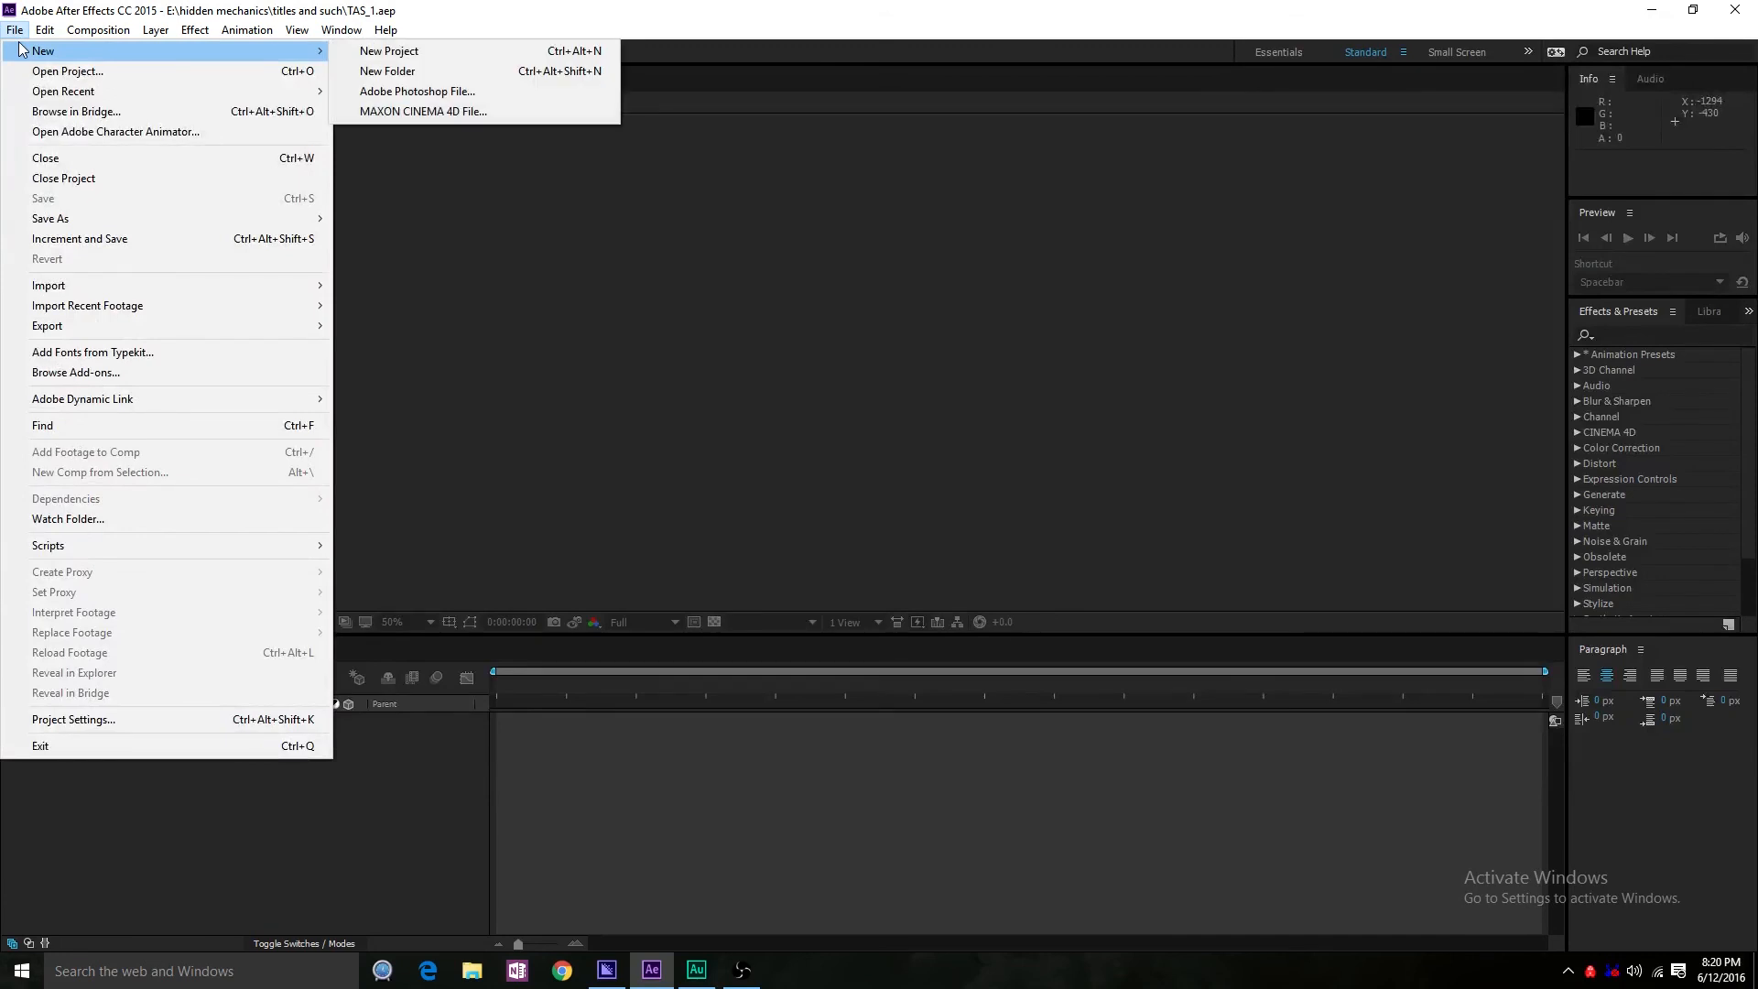
- Start a new project and create a composition named "motion graphic"
{"action": "mouse_move", "coordinate": [101, 52]}
{"action": "left_click", "coordinate": [394, 52]}
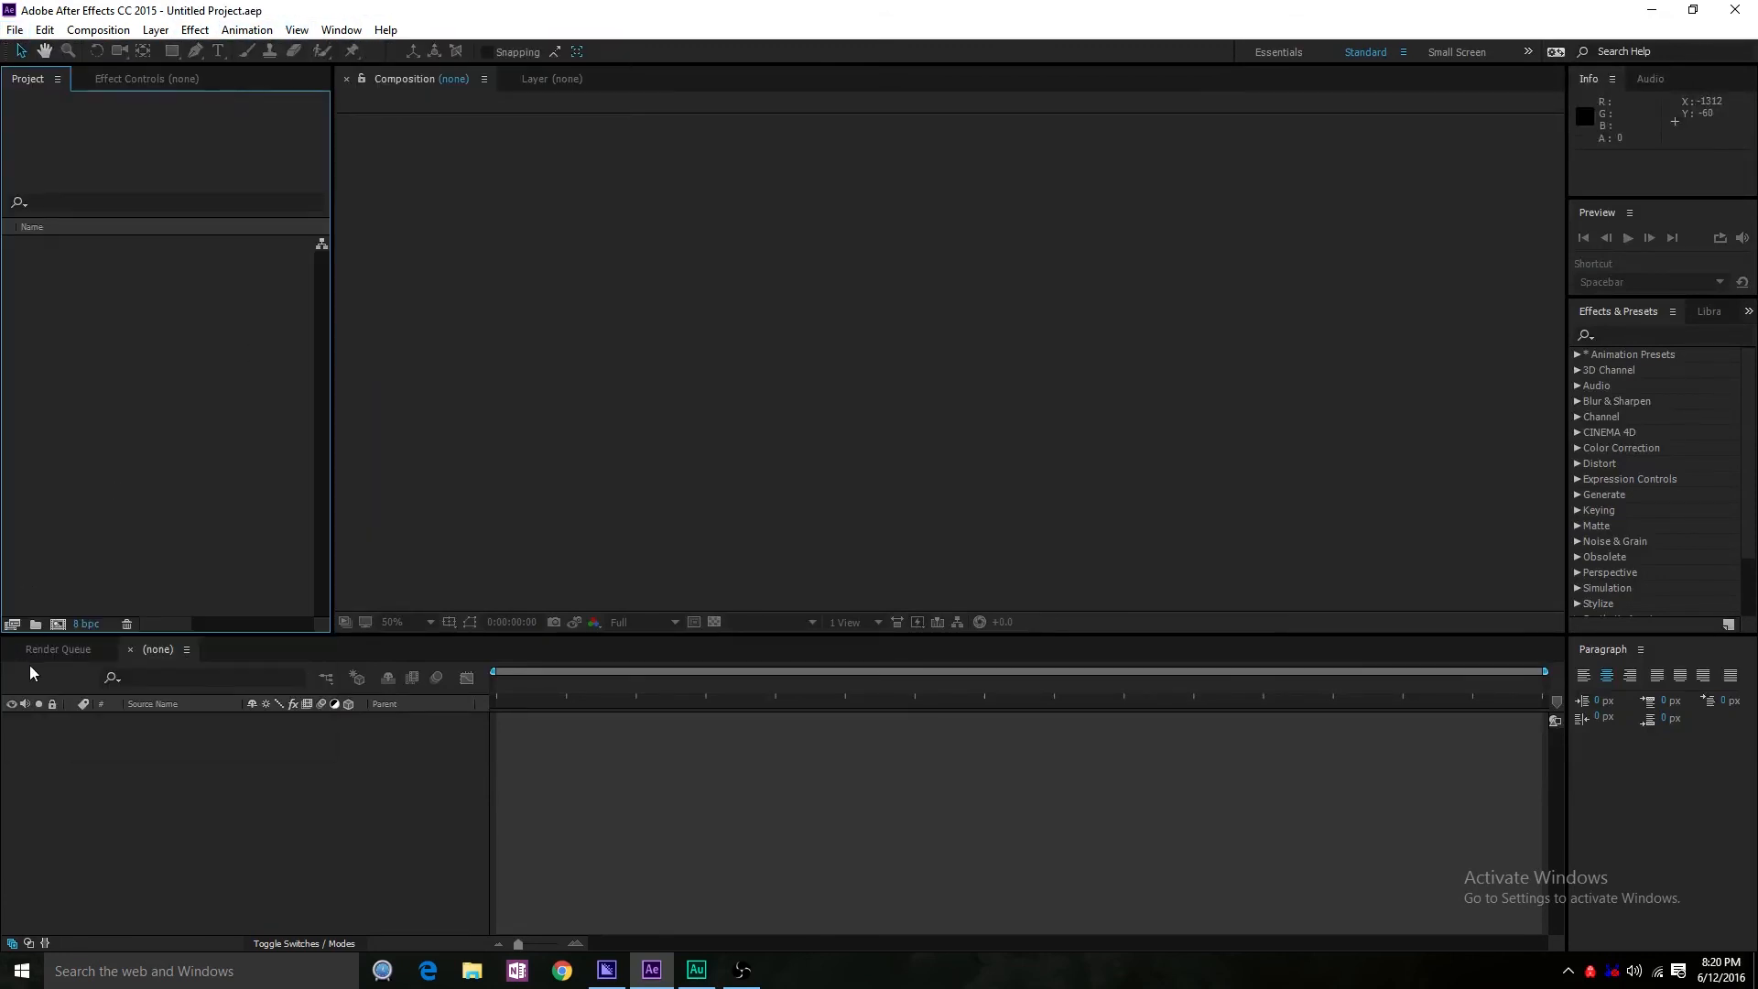
{"action": "left_click", "coordinate": [58, 623]}
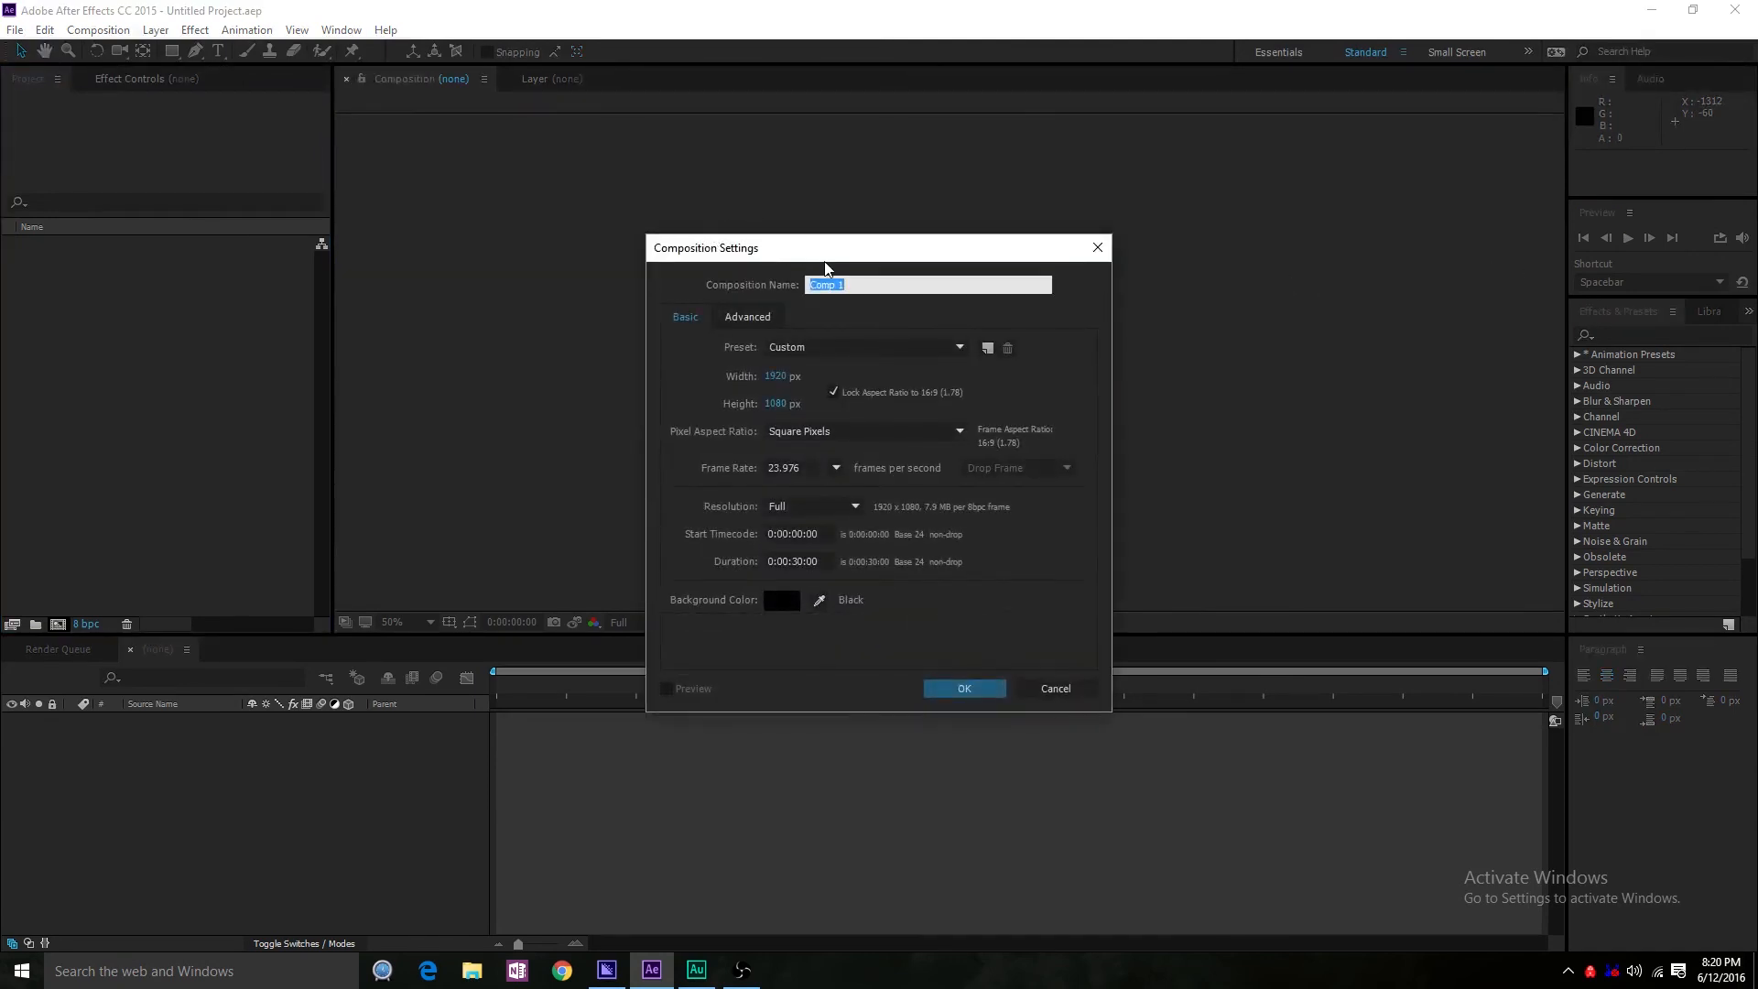
{"action": "left_click_drag", "start_coordinate": [838, 254], "coordinate": [824, 246]}
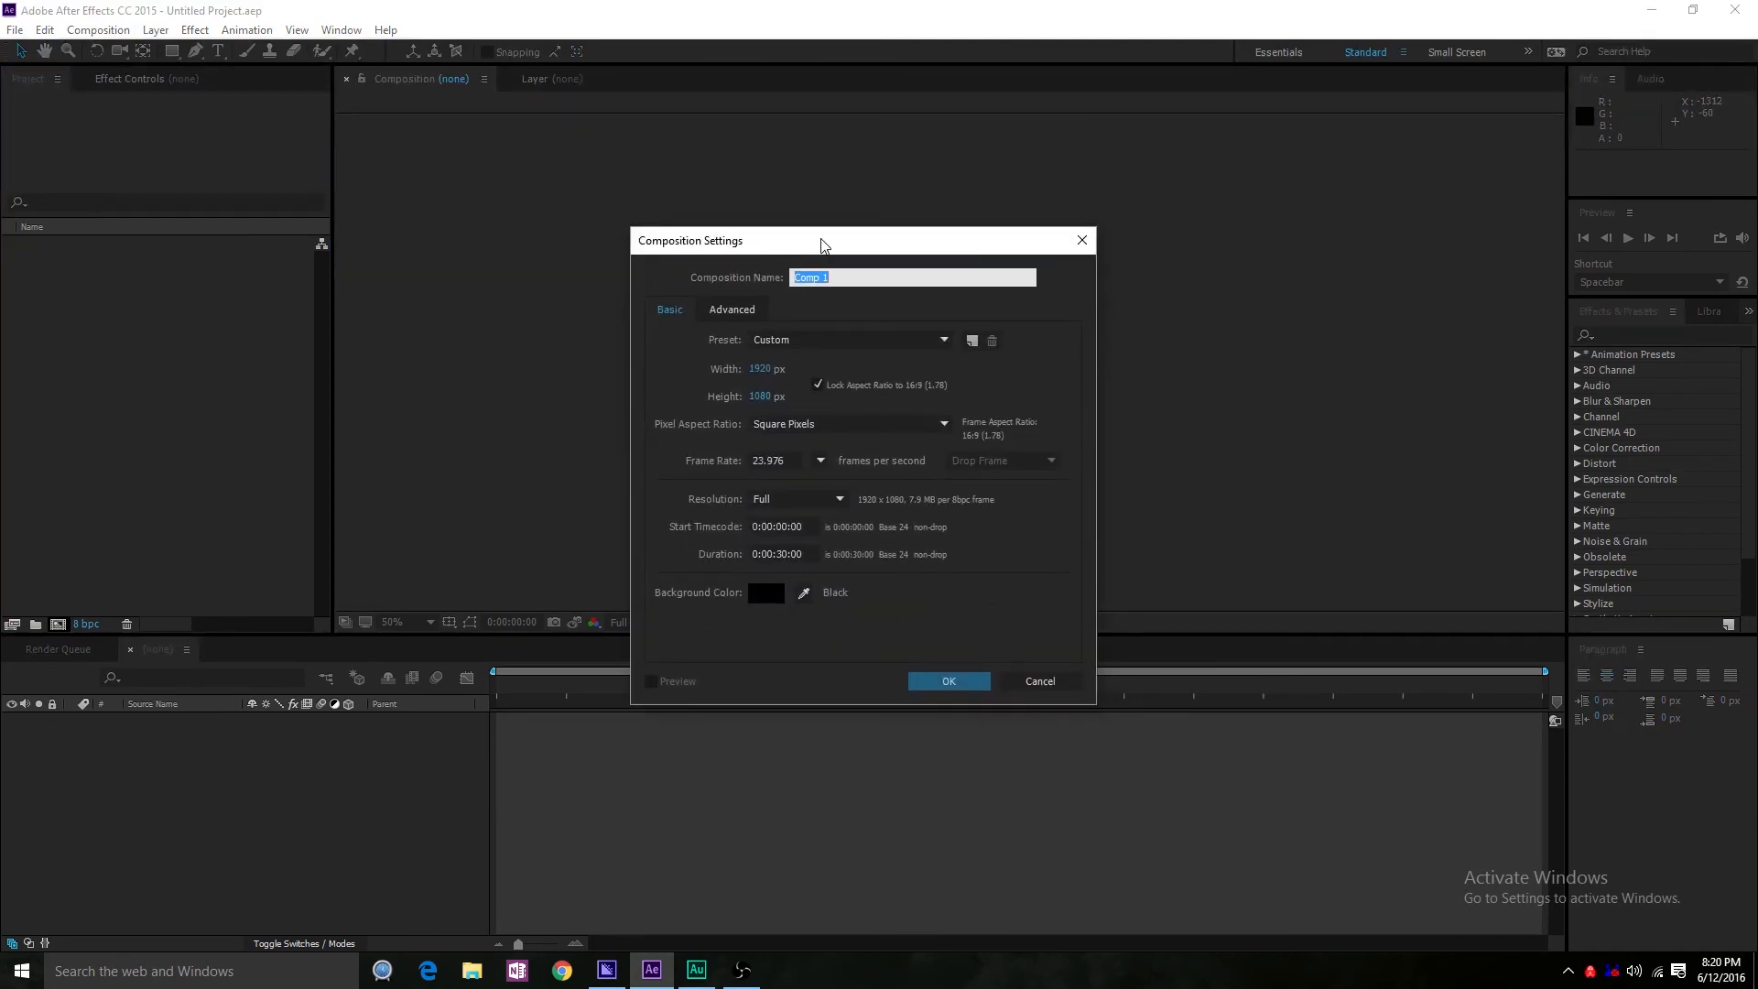
{"action": "type", "text": "motion graphic"}
{"action": "key", "text": "Return"}
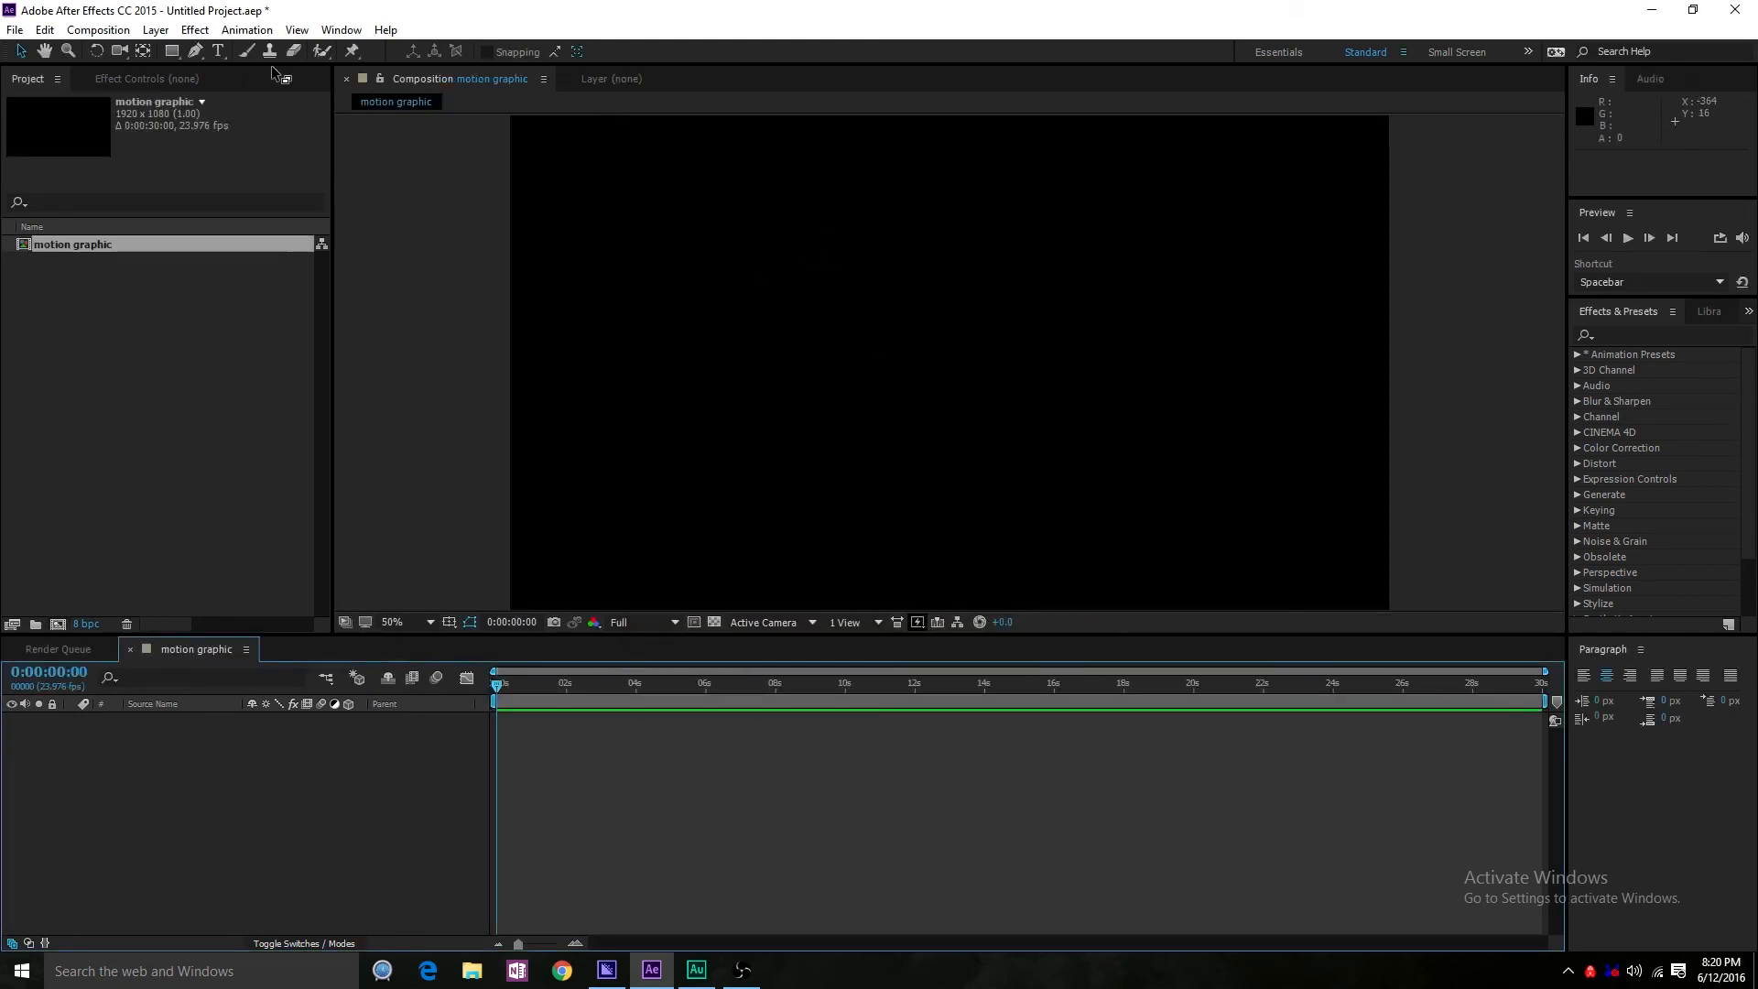
- Add the text "Netflix" to the composition and set its font size to 293 px
{"action": "left_click", "coordinate": [222, 55]}
{"action": "left_click", "coordinate": [798, 344]}
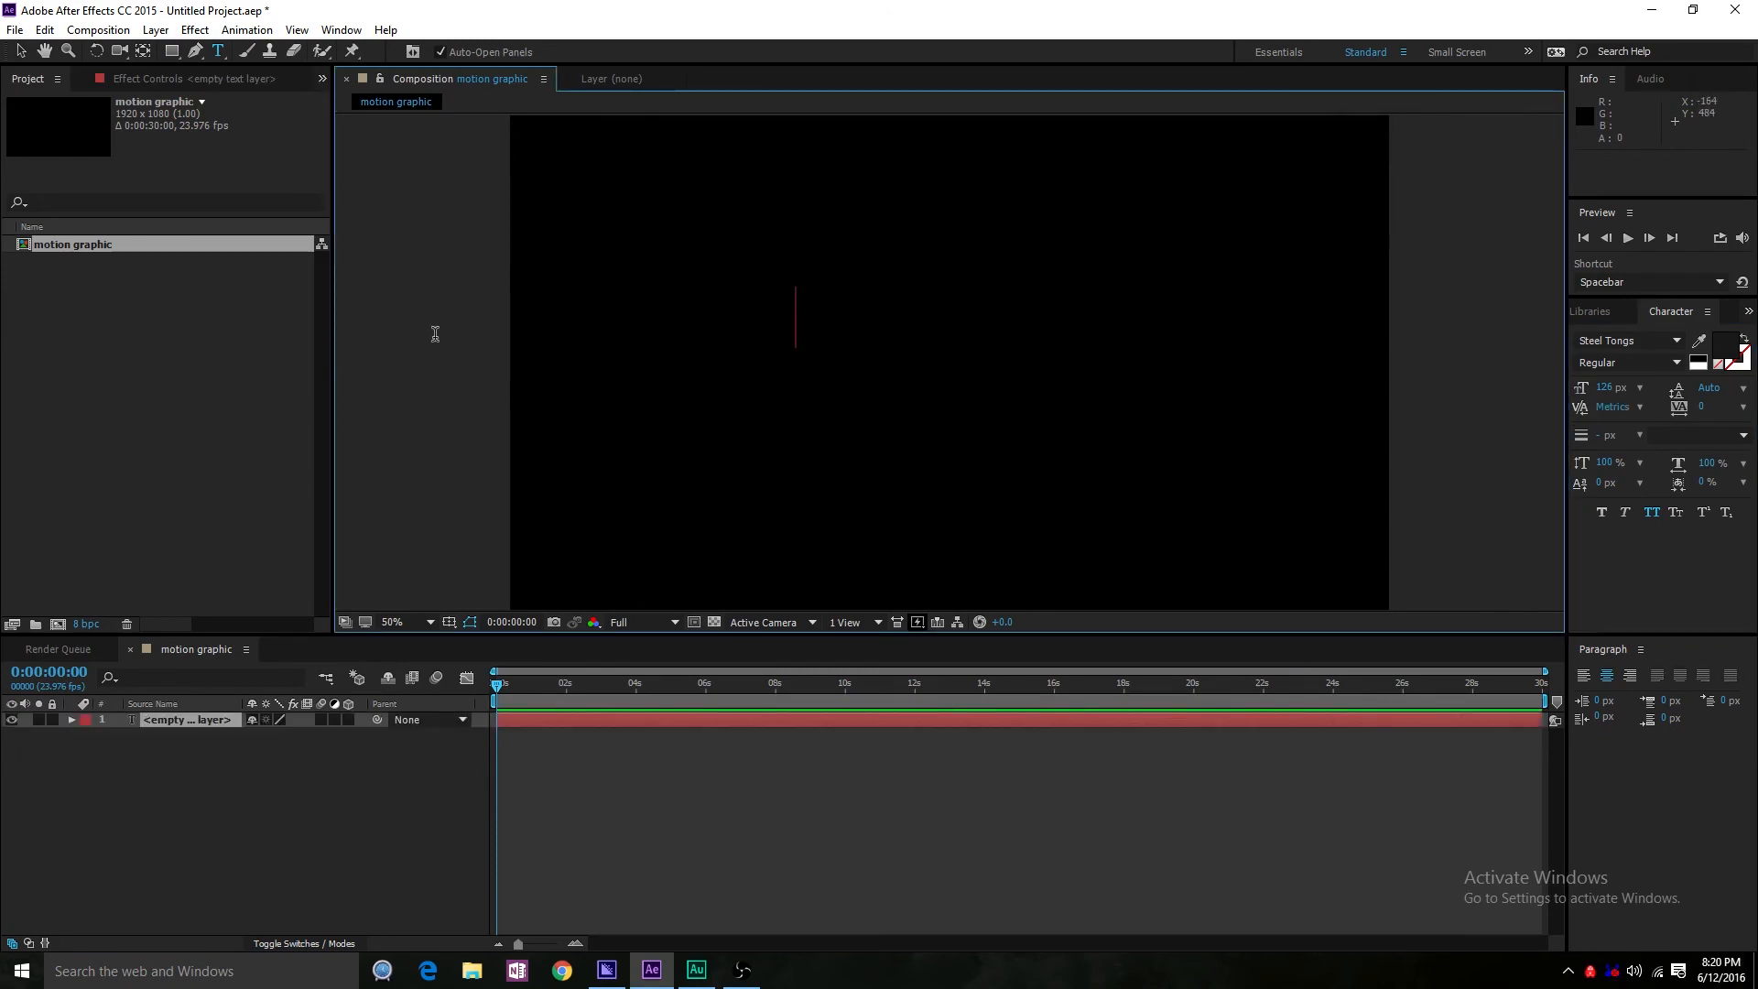
{"action": "type", "text": "Netflix"}
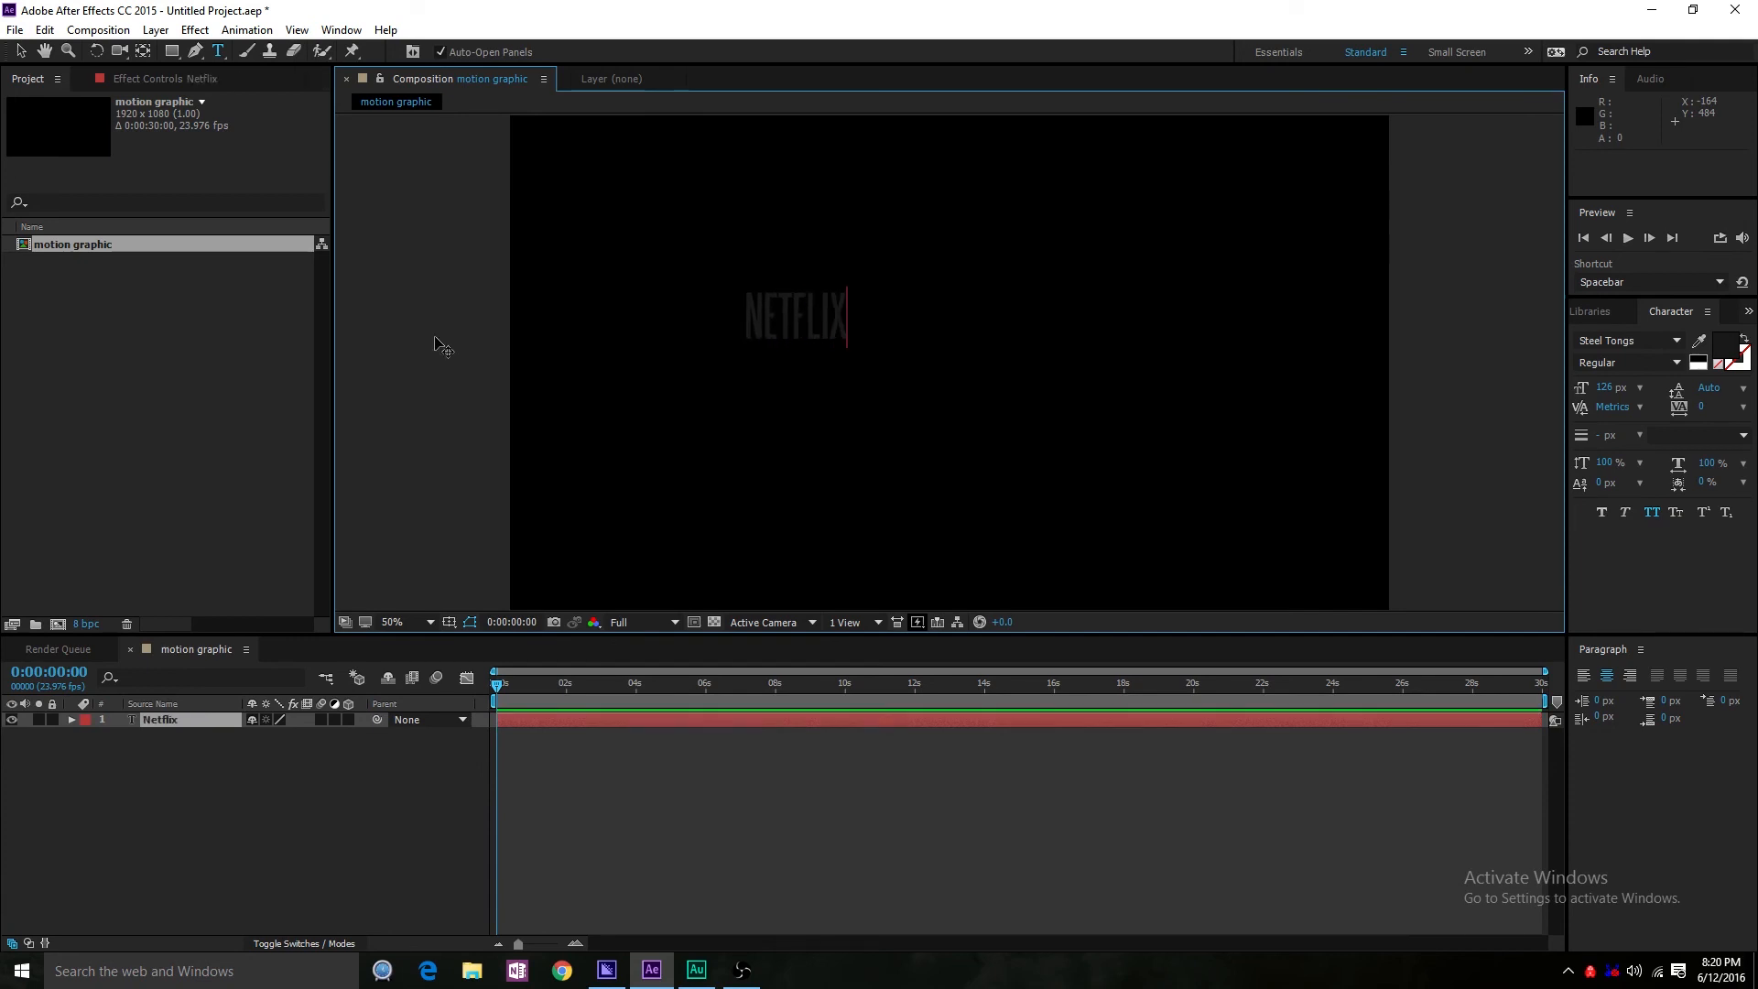
{"action": "key", "text": "ctrl+a"}
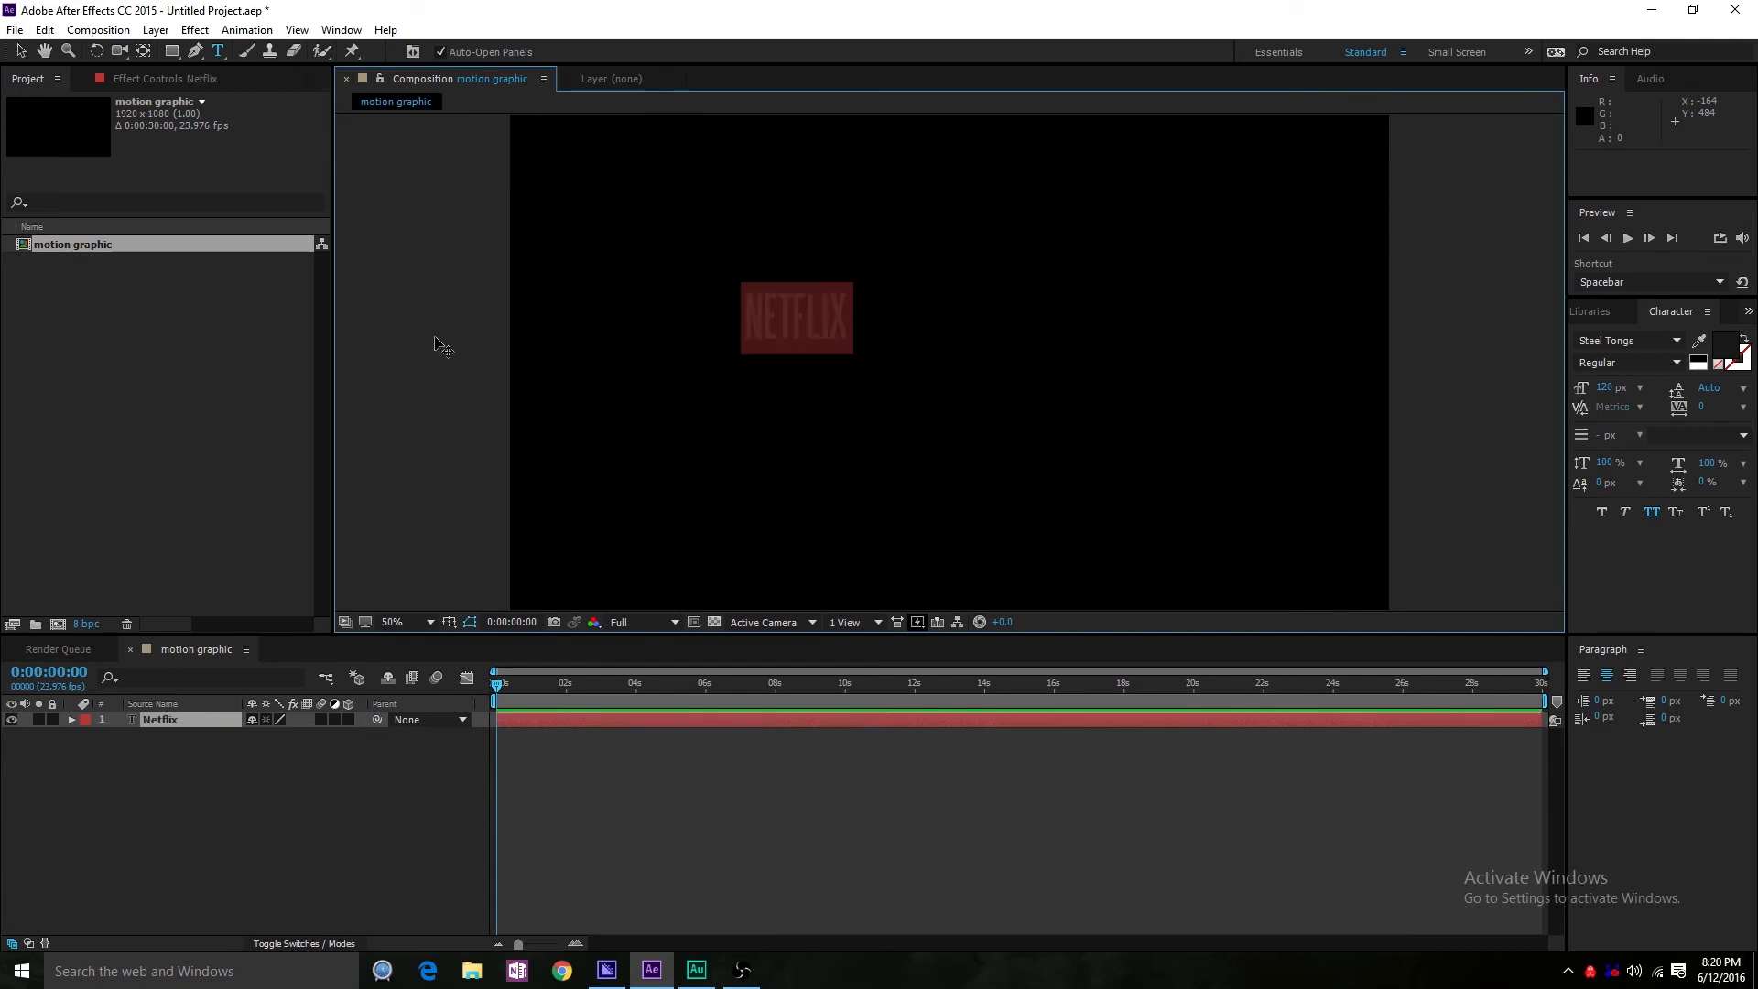
{"action": "left_click_drag", "start_coordinate": [1612, 395], "coordinate": [1725, 370]}
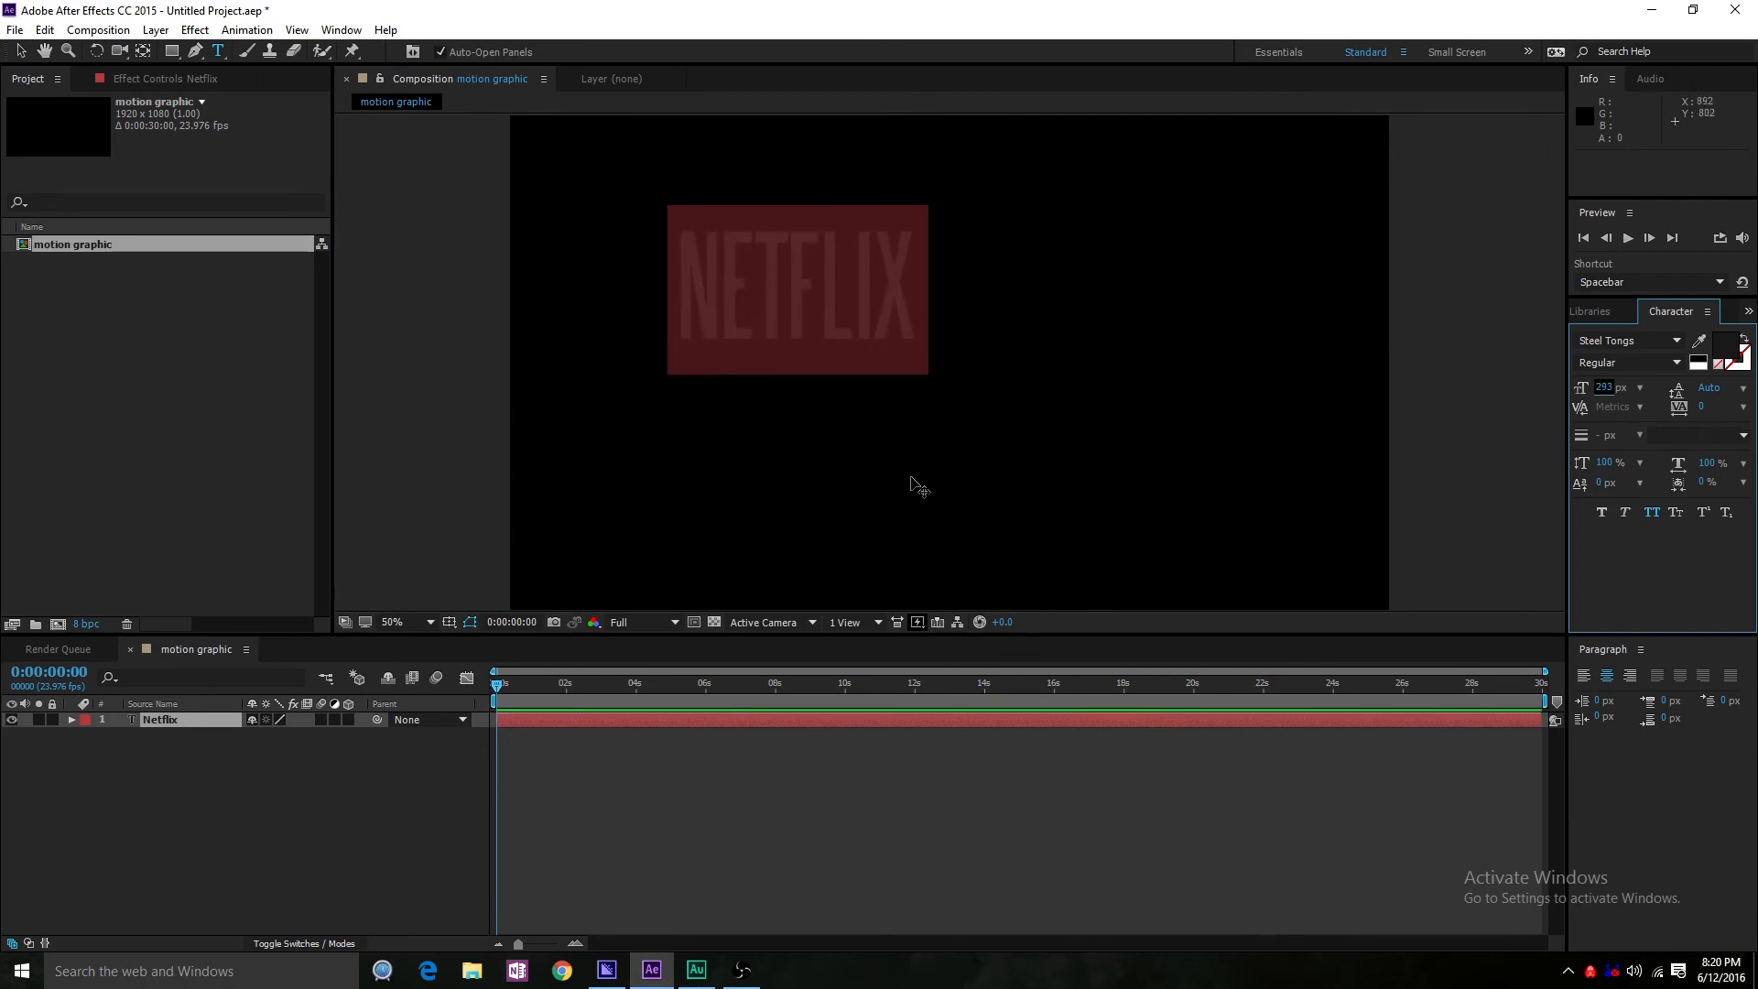
- Move the Netflix text near the centre of the frame, to a position of about 934, 664
{"action": "left_click_drag", "start_coordinate": [905, 469], "coordinate": [1038, 537]}
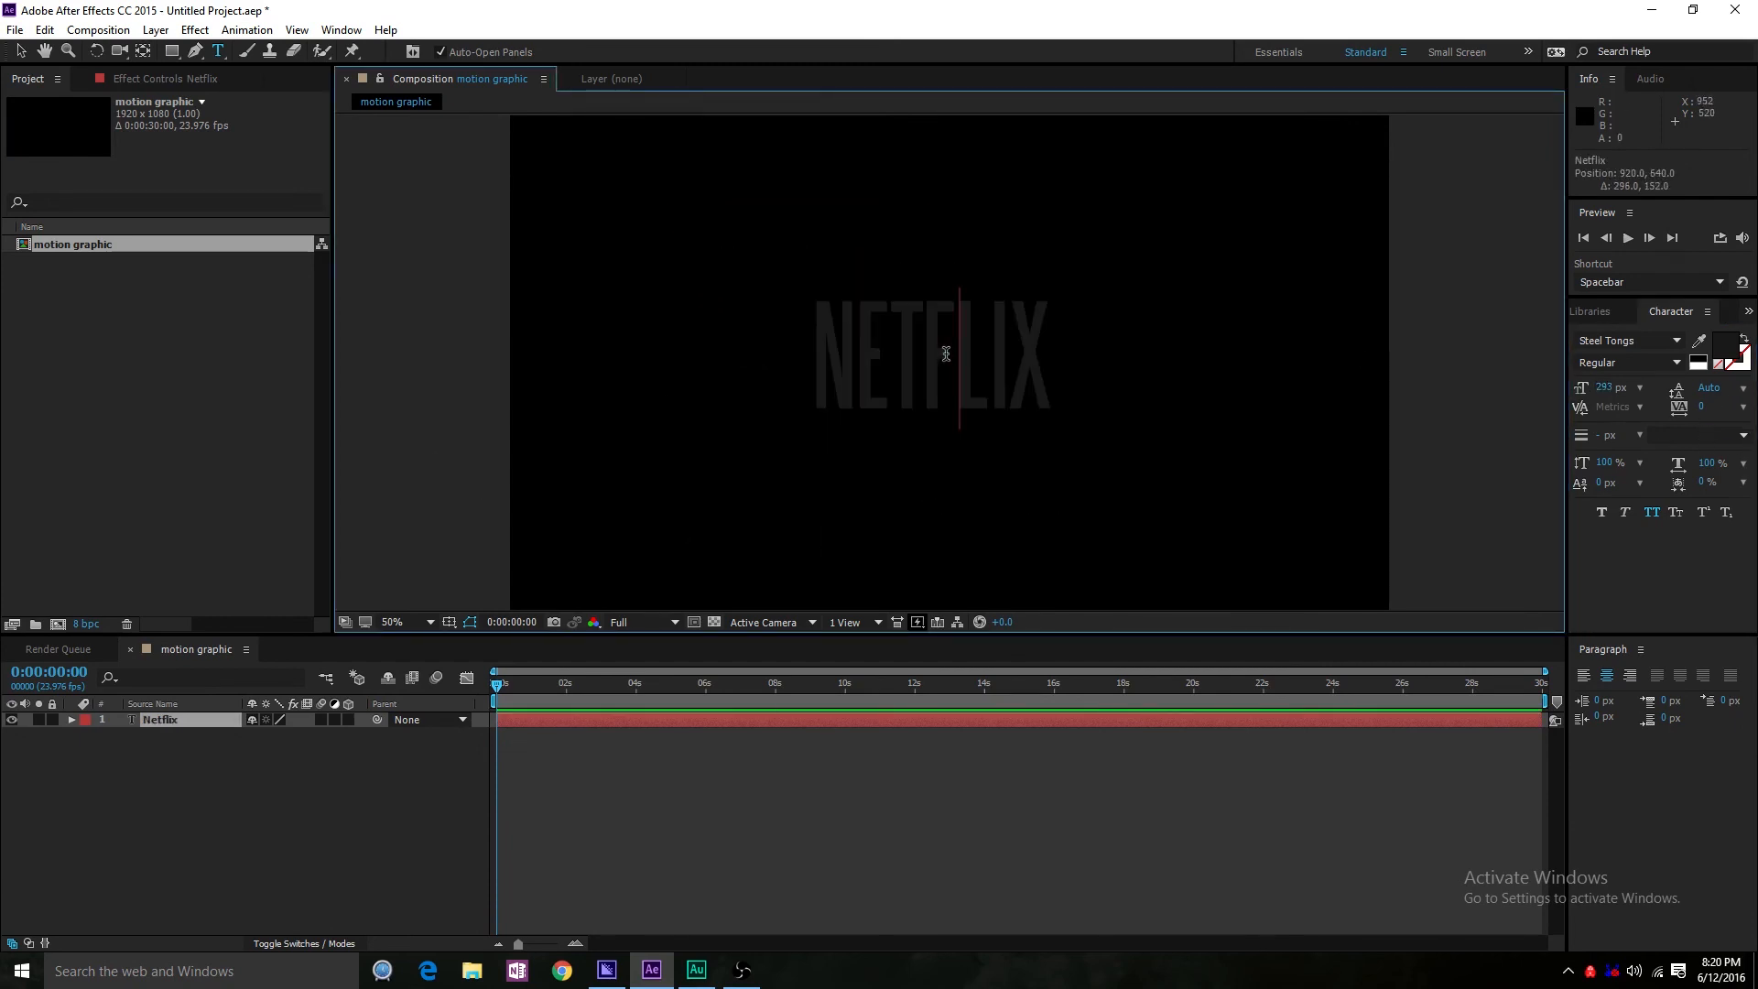
{"action": "key", "text": "v"}
{"action": "left_click_drag", "start_coordinate": [922, 325], "coordinate": [914, 334]}
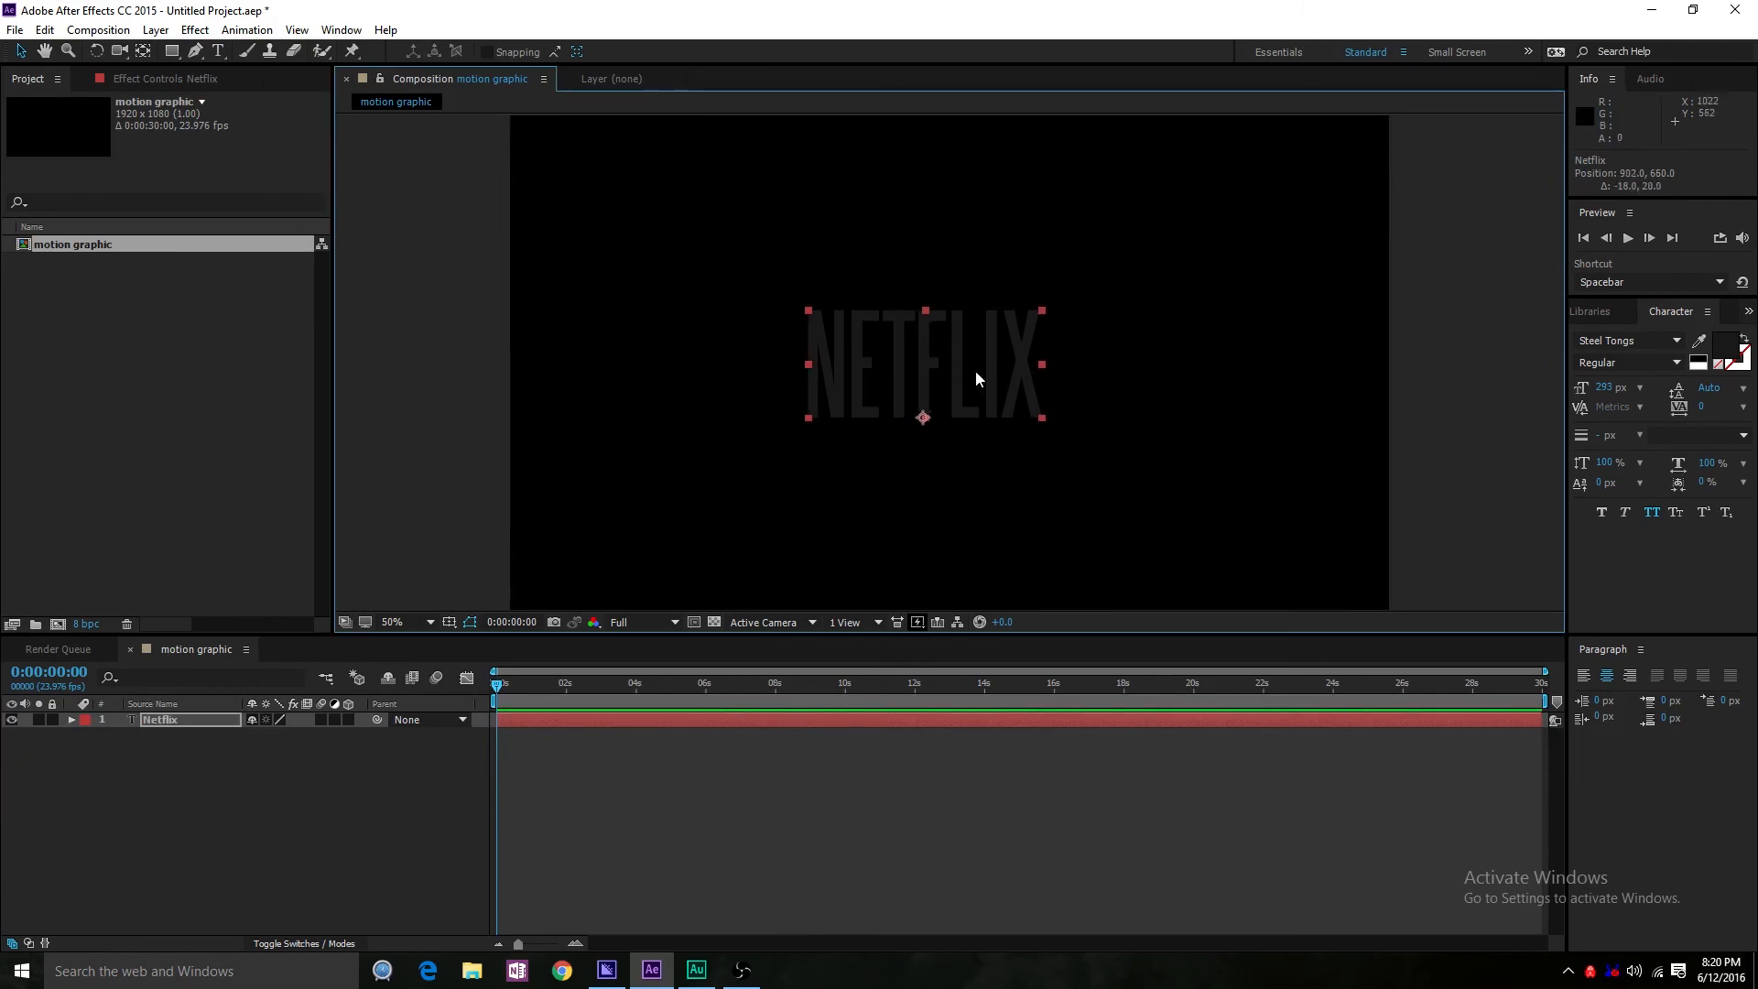
{"action": "right_click", "coordinate": [380, 821]}
{"action": "left_click", "coordinate": [251, 813]}
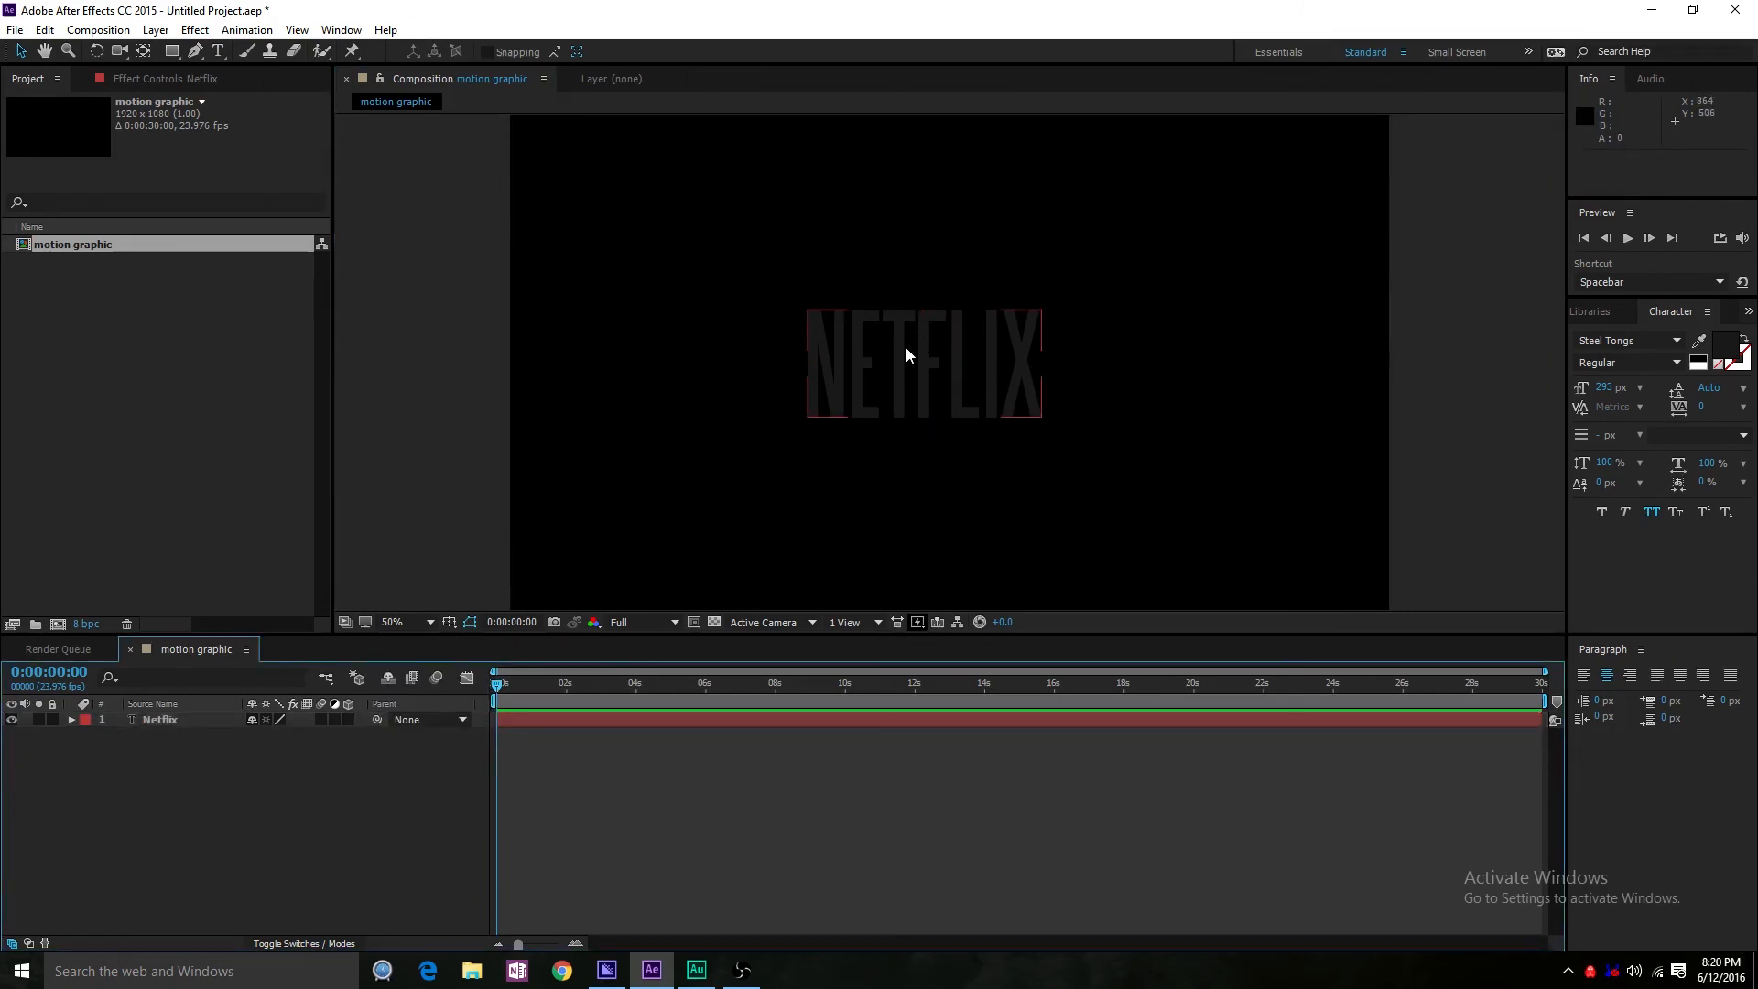
{"action": "left_click_drag", "start_coordinate": [907, 348], "coordinate": [925, 357]}
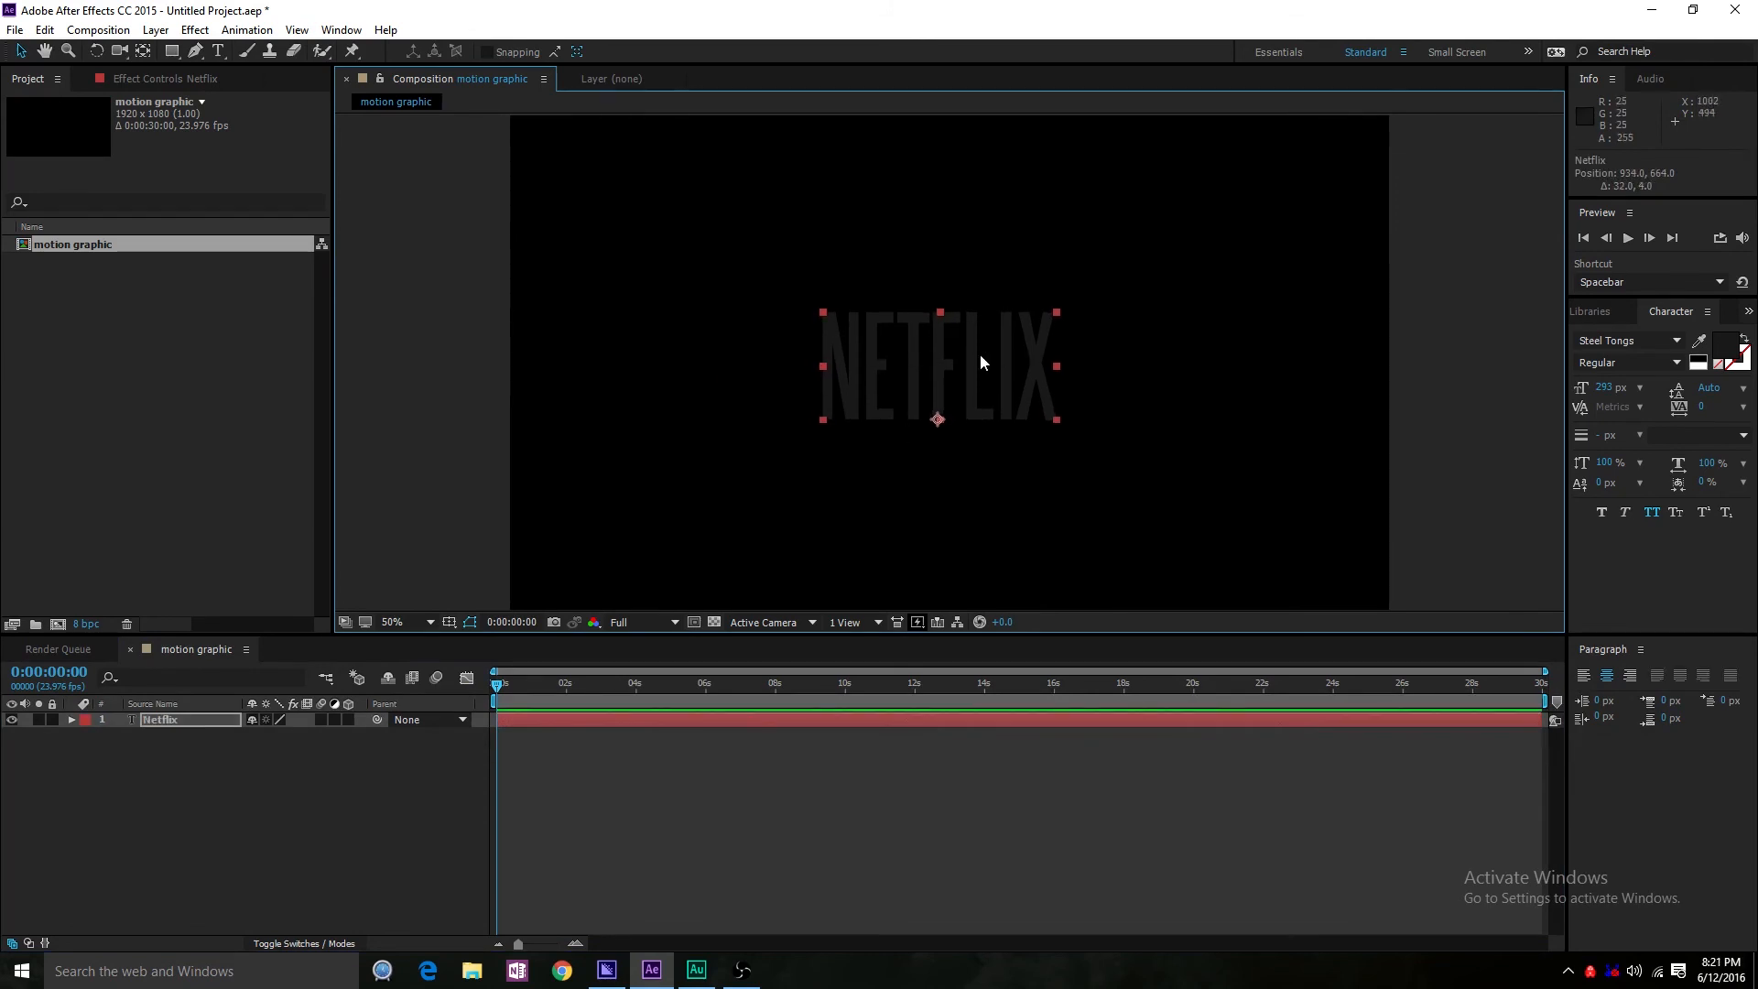
{"action": "left_click", "coordinate": [905, 206]}
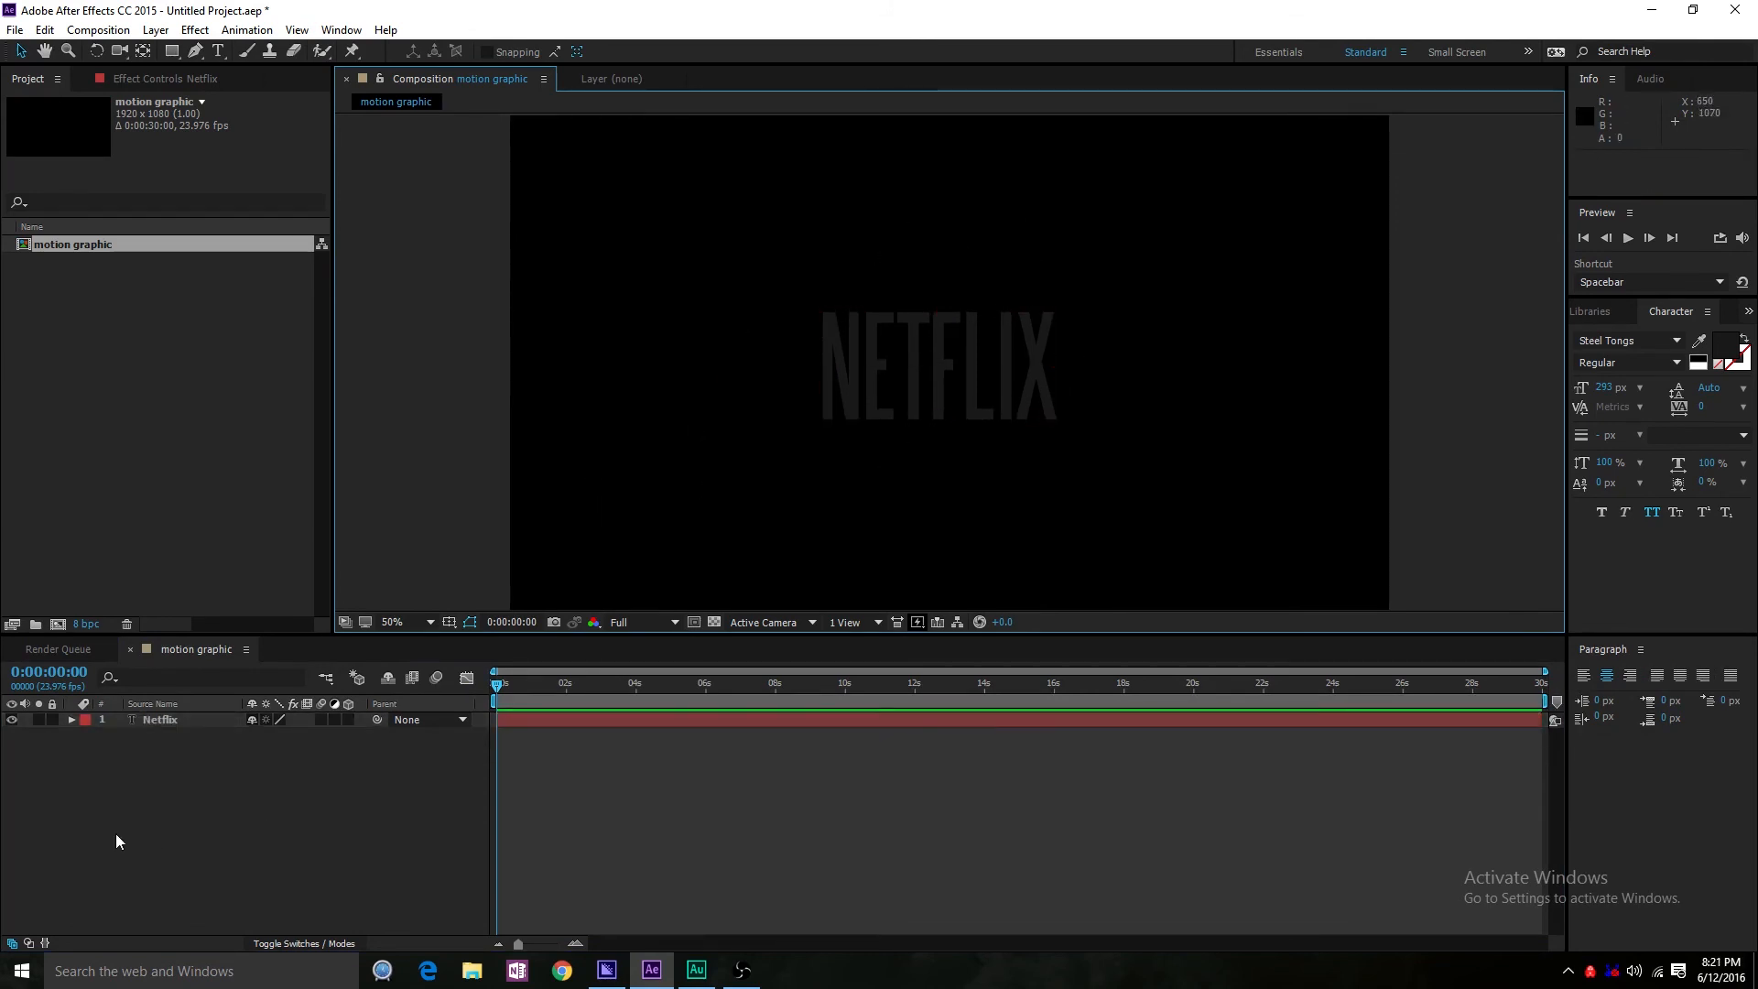
{"action": "left_click", "coordinate": [165, 721]}
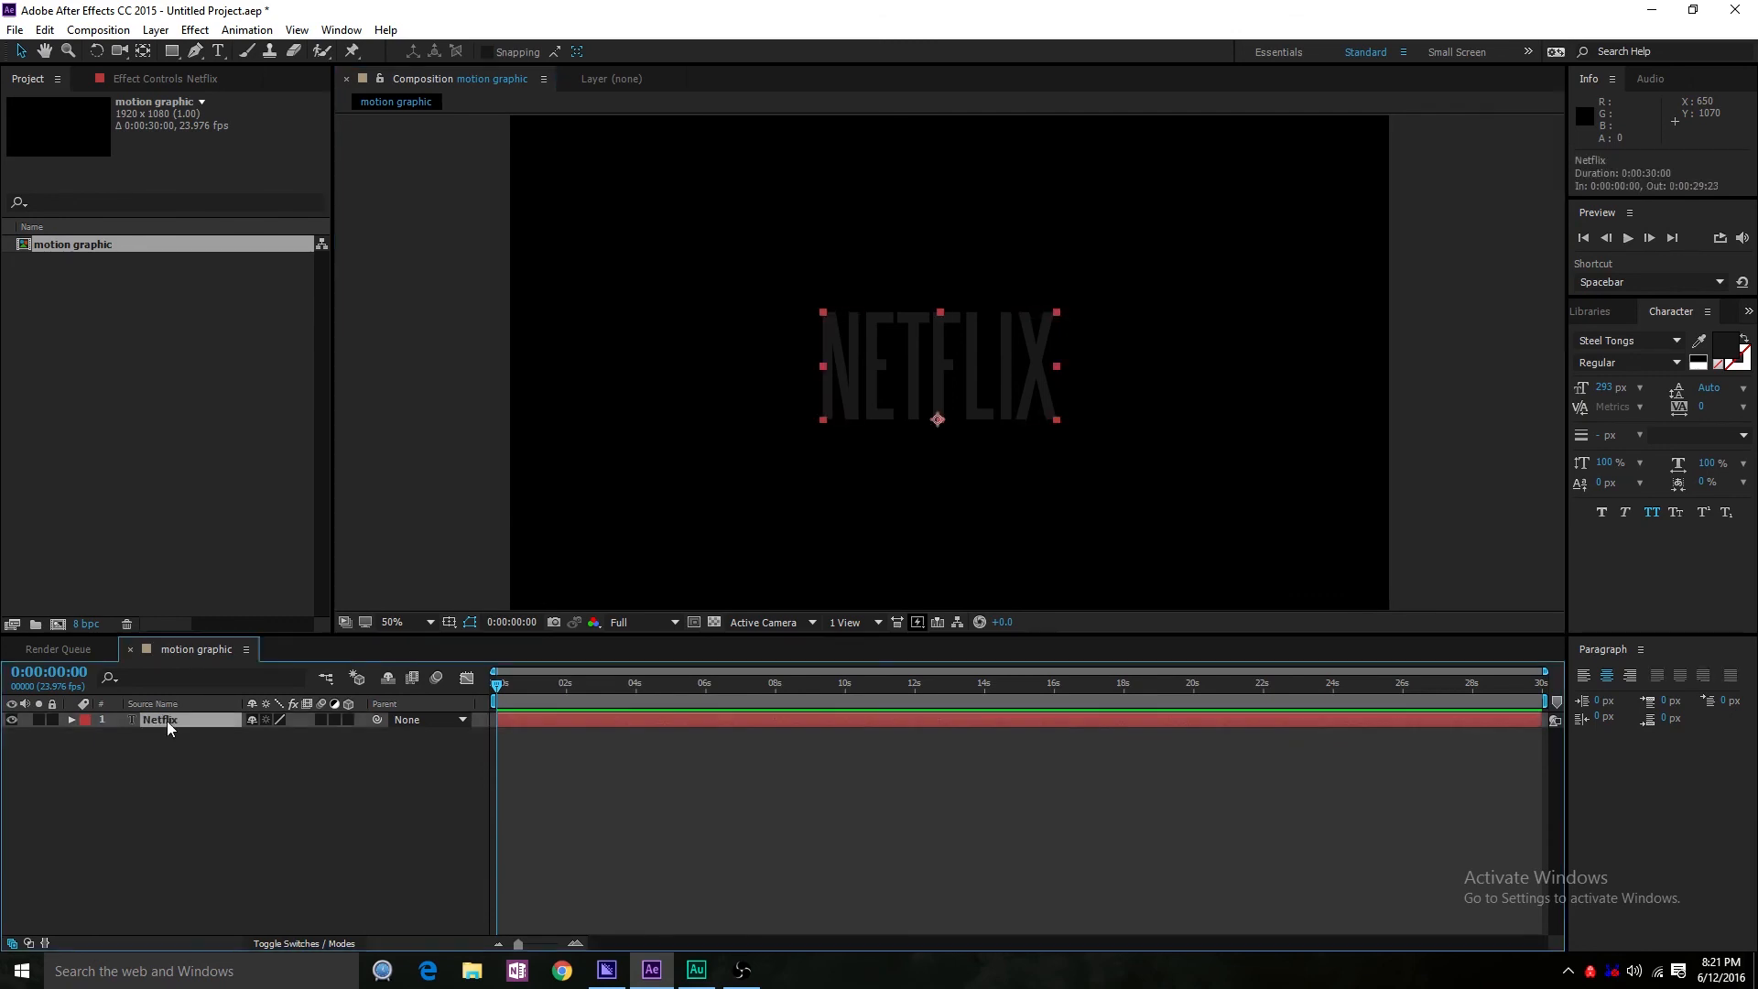
{"action": "left_click", "coordinate": [194, 29]}
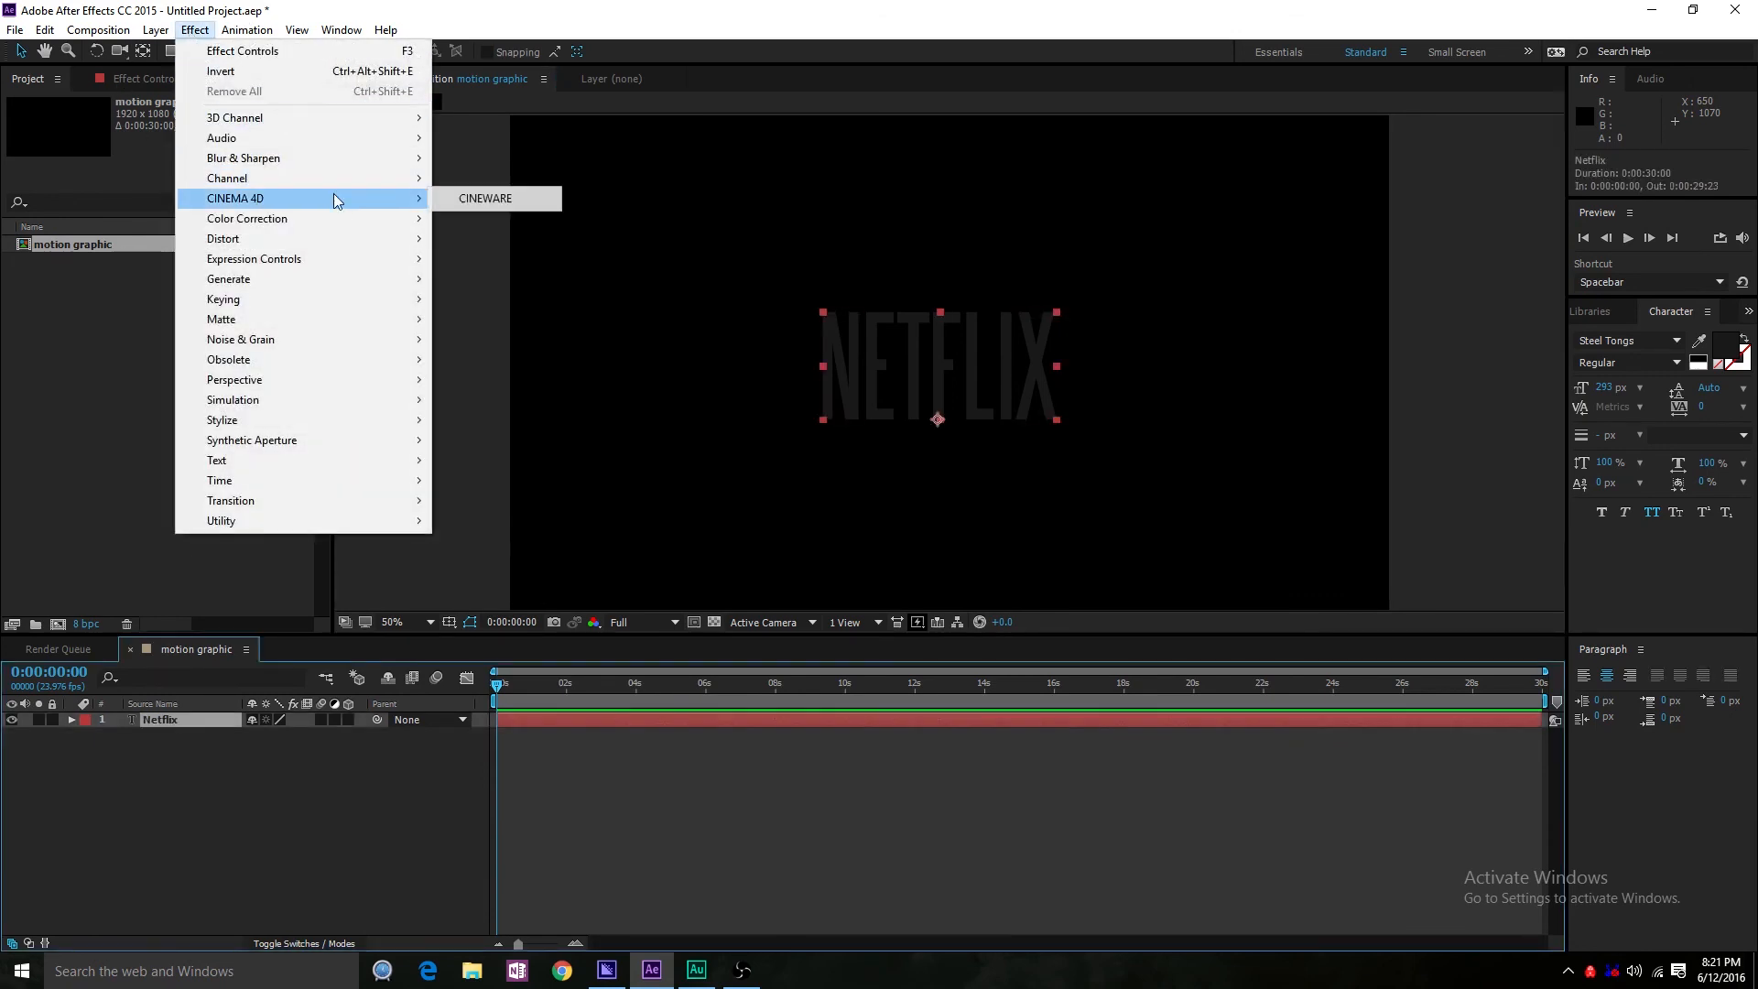
{"action": "left_click", "coordinate": [194, 29]}
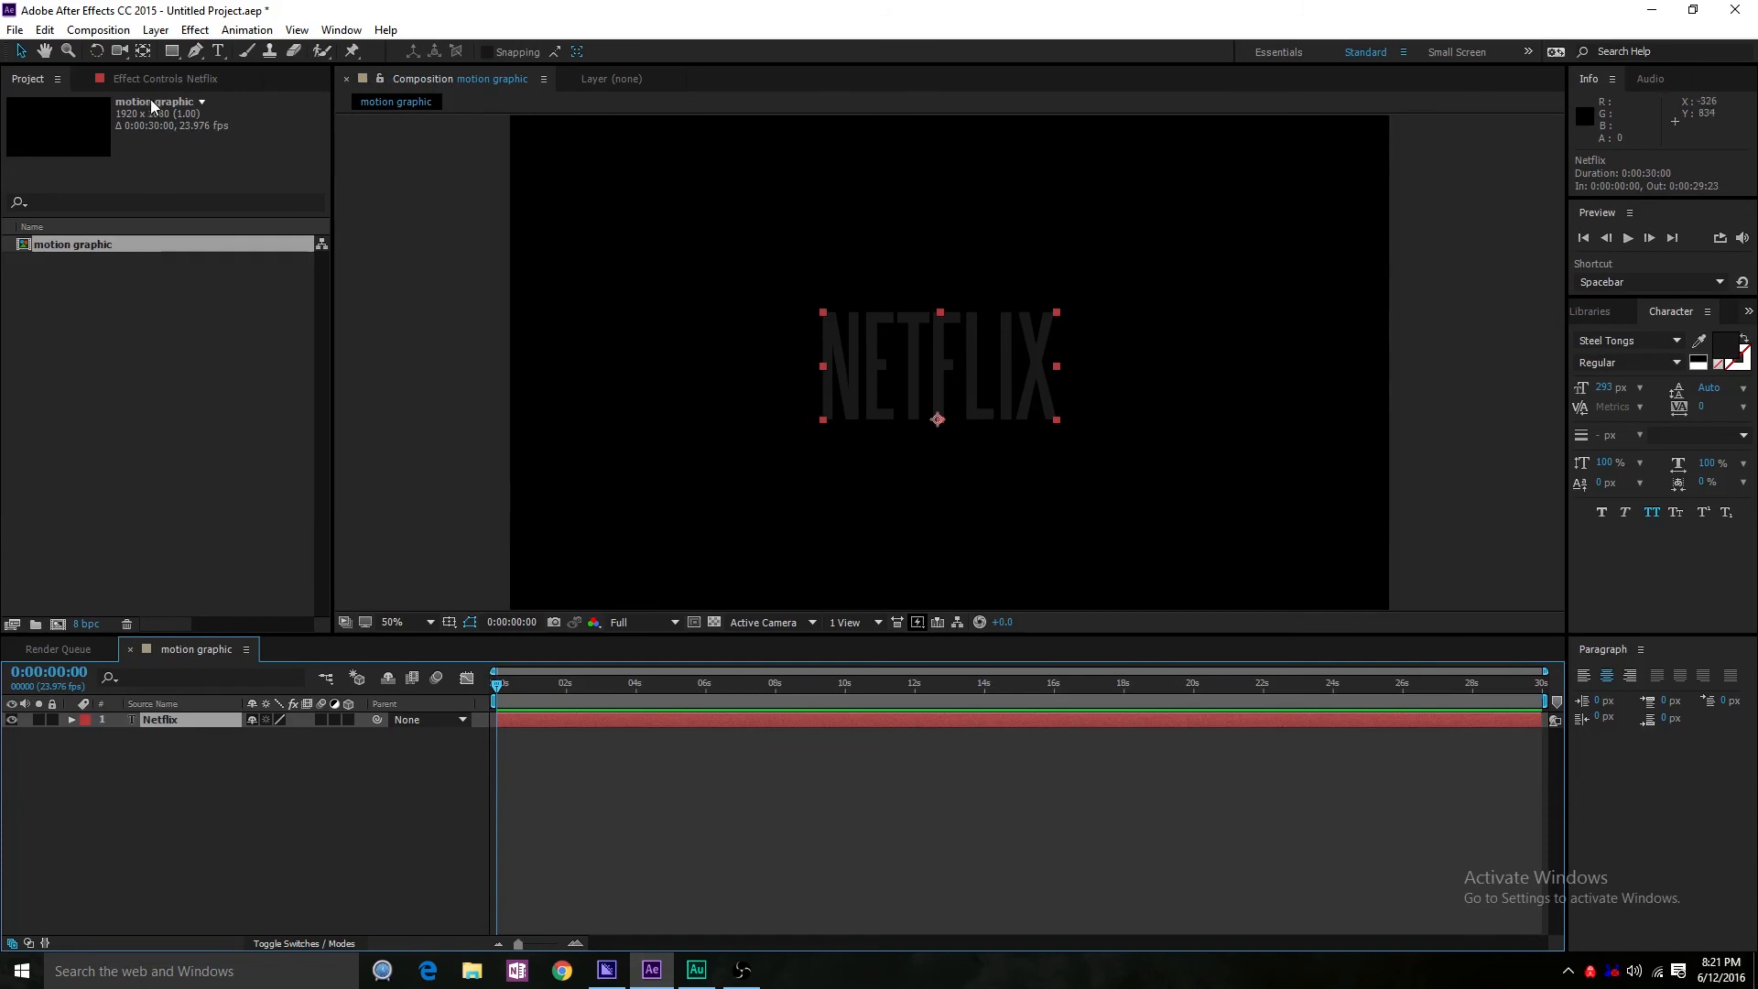
{"action": "left_click", "coordinate": [167, 79]}
{"action": "left_click", "coordinate": [44, 73]}
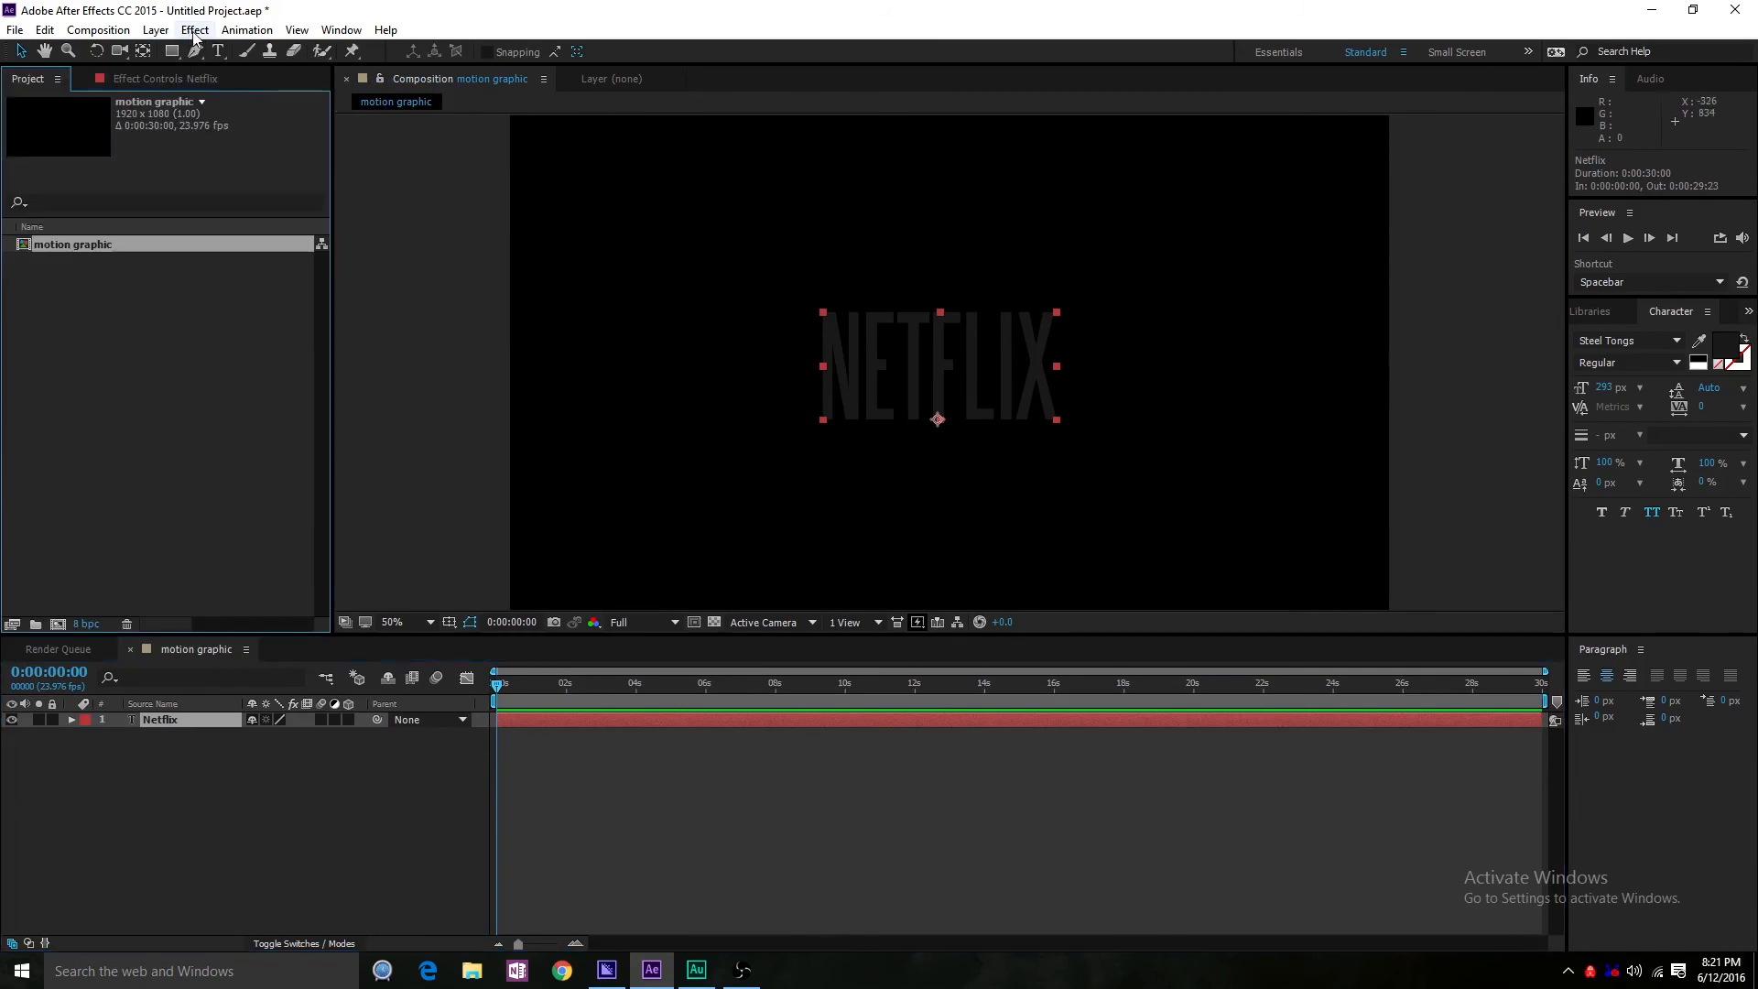
{"action": "left_click", "coordinate": [194, 30]}
{"action": "left_click", "coordinate": [193, 37]}
{"action": "left_click", "coordinate": [216, 852]}
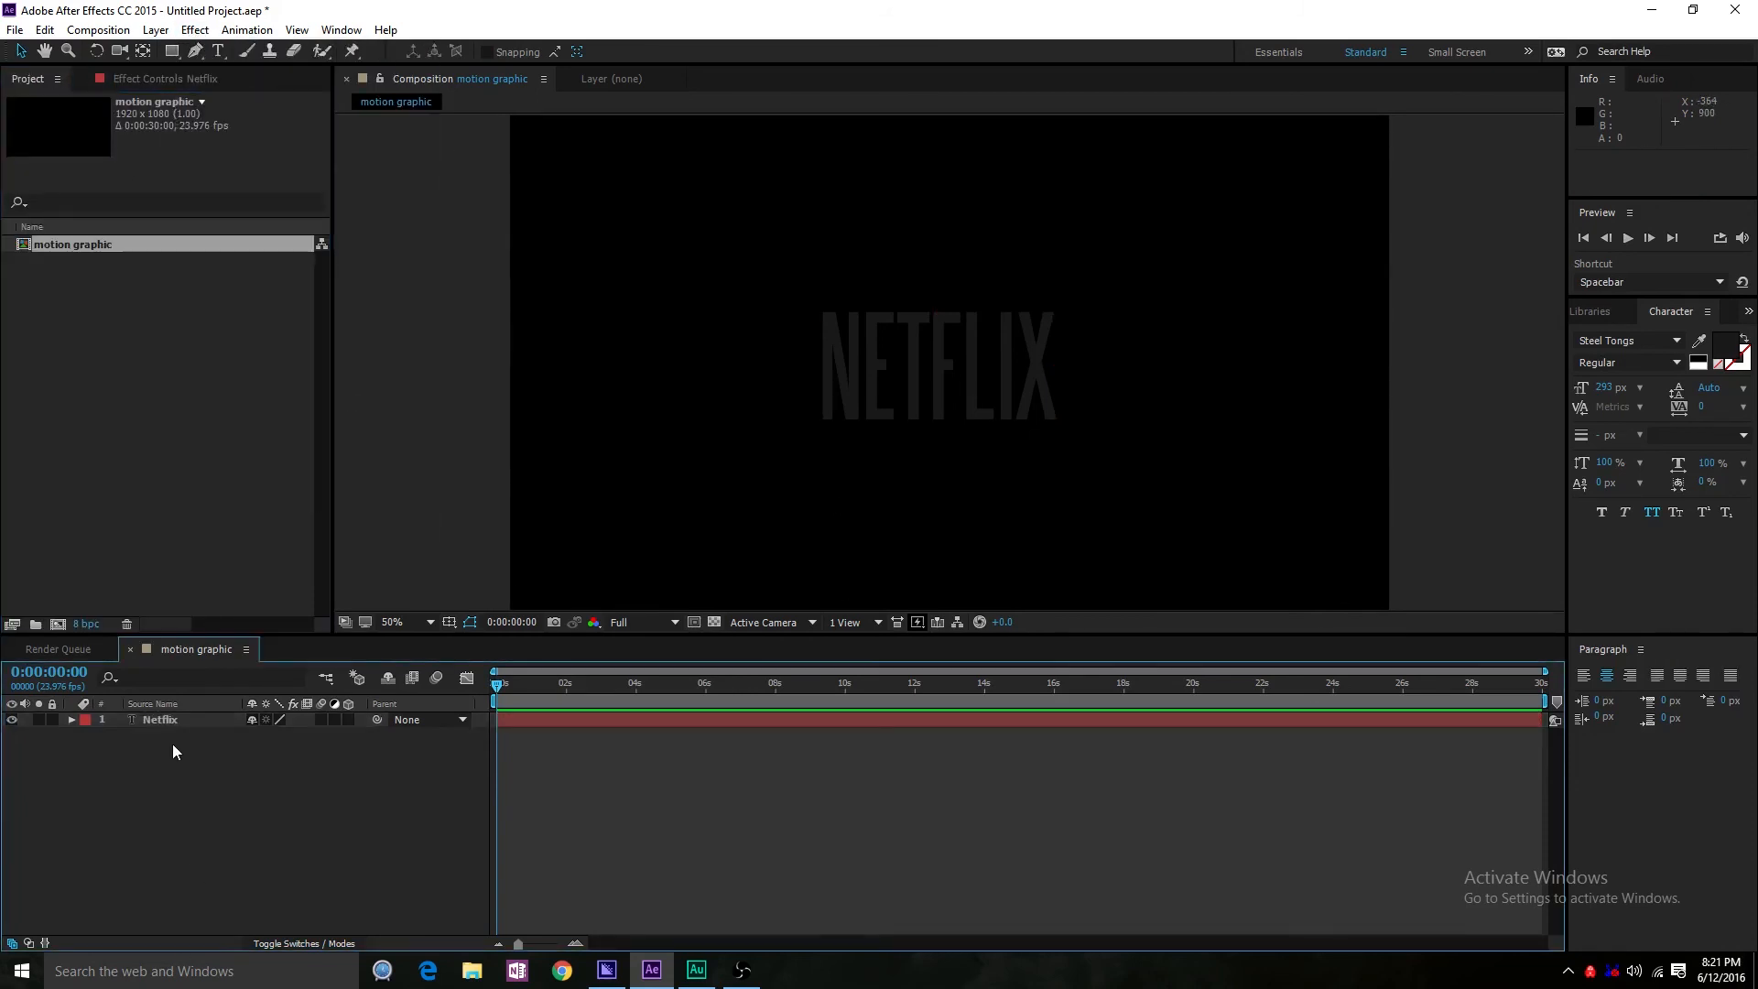
- Search the effects for "ramp" and apply Gradient Ramp to the Netflix text layer
{"action": "left_click", "coordinate": [174, 720]}
{"action": "left_click", "coordinate": [1592, 312]}
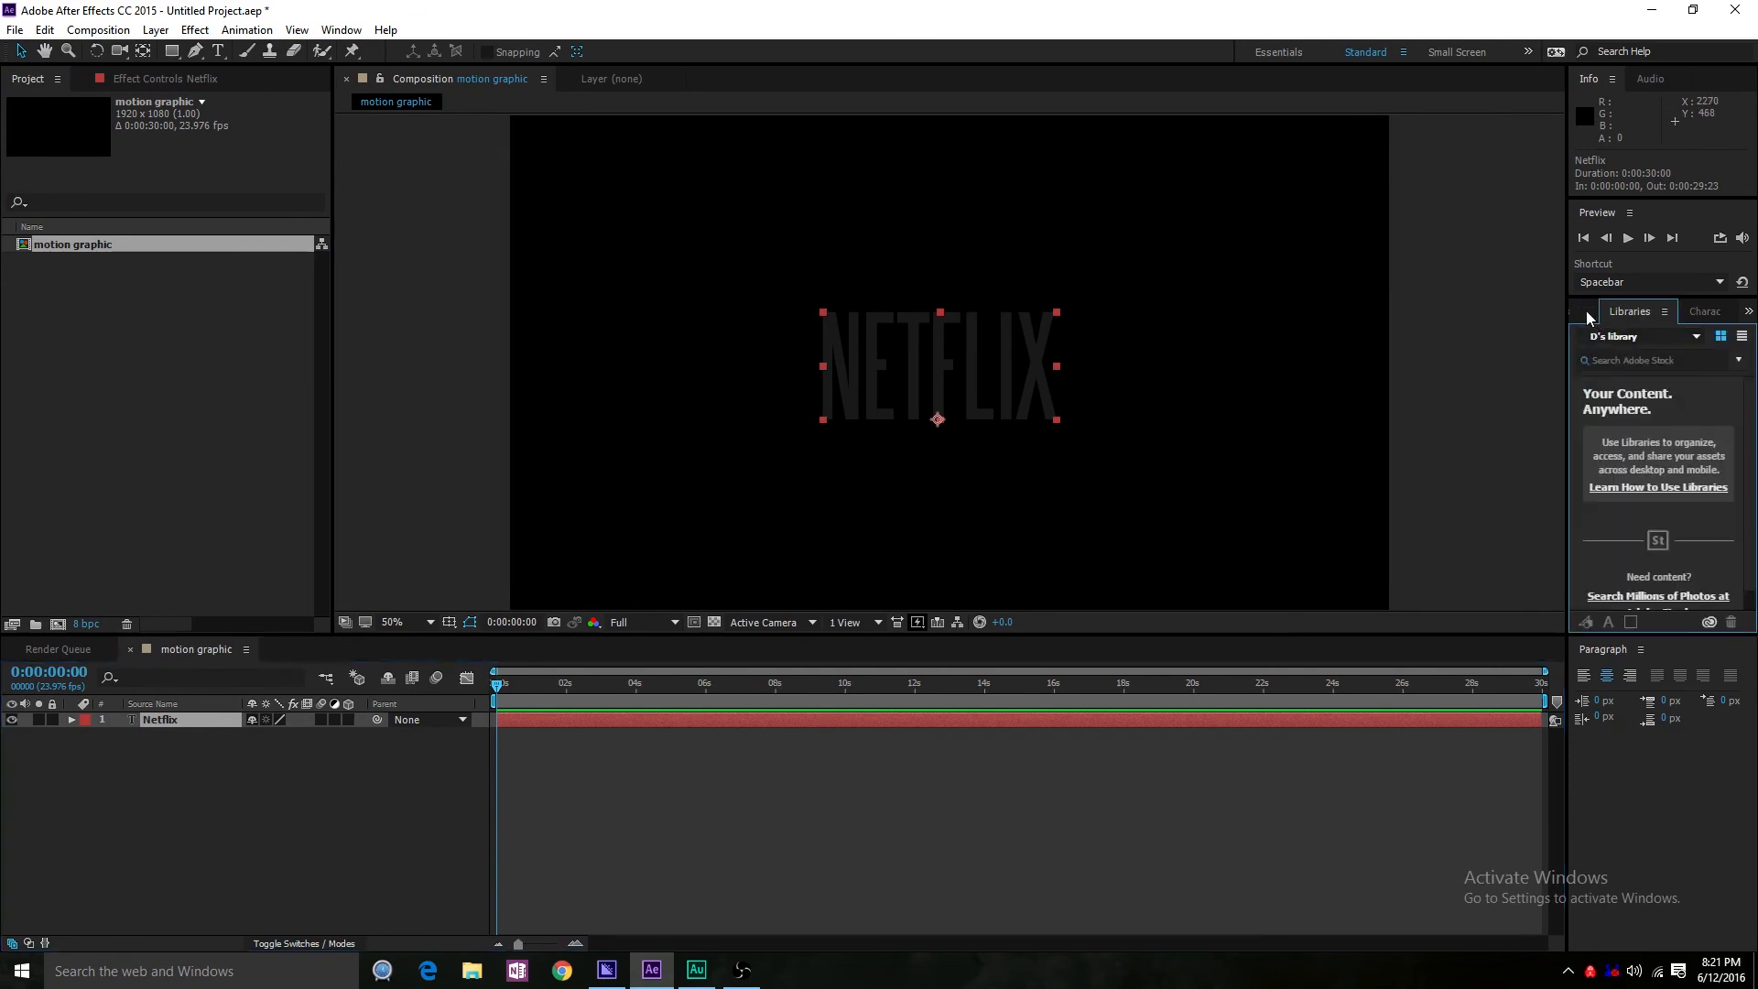
{"action": "left_click", "coordinate": [1585, 312]}
{"action": "left_click", "coordinate": [1665, 333]}
{"action": "type", "text": "ramp"}
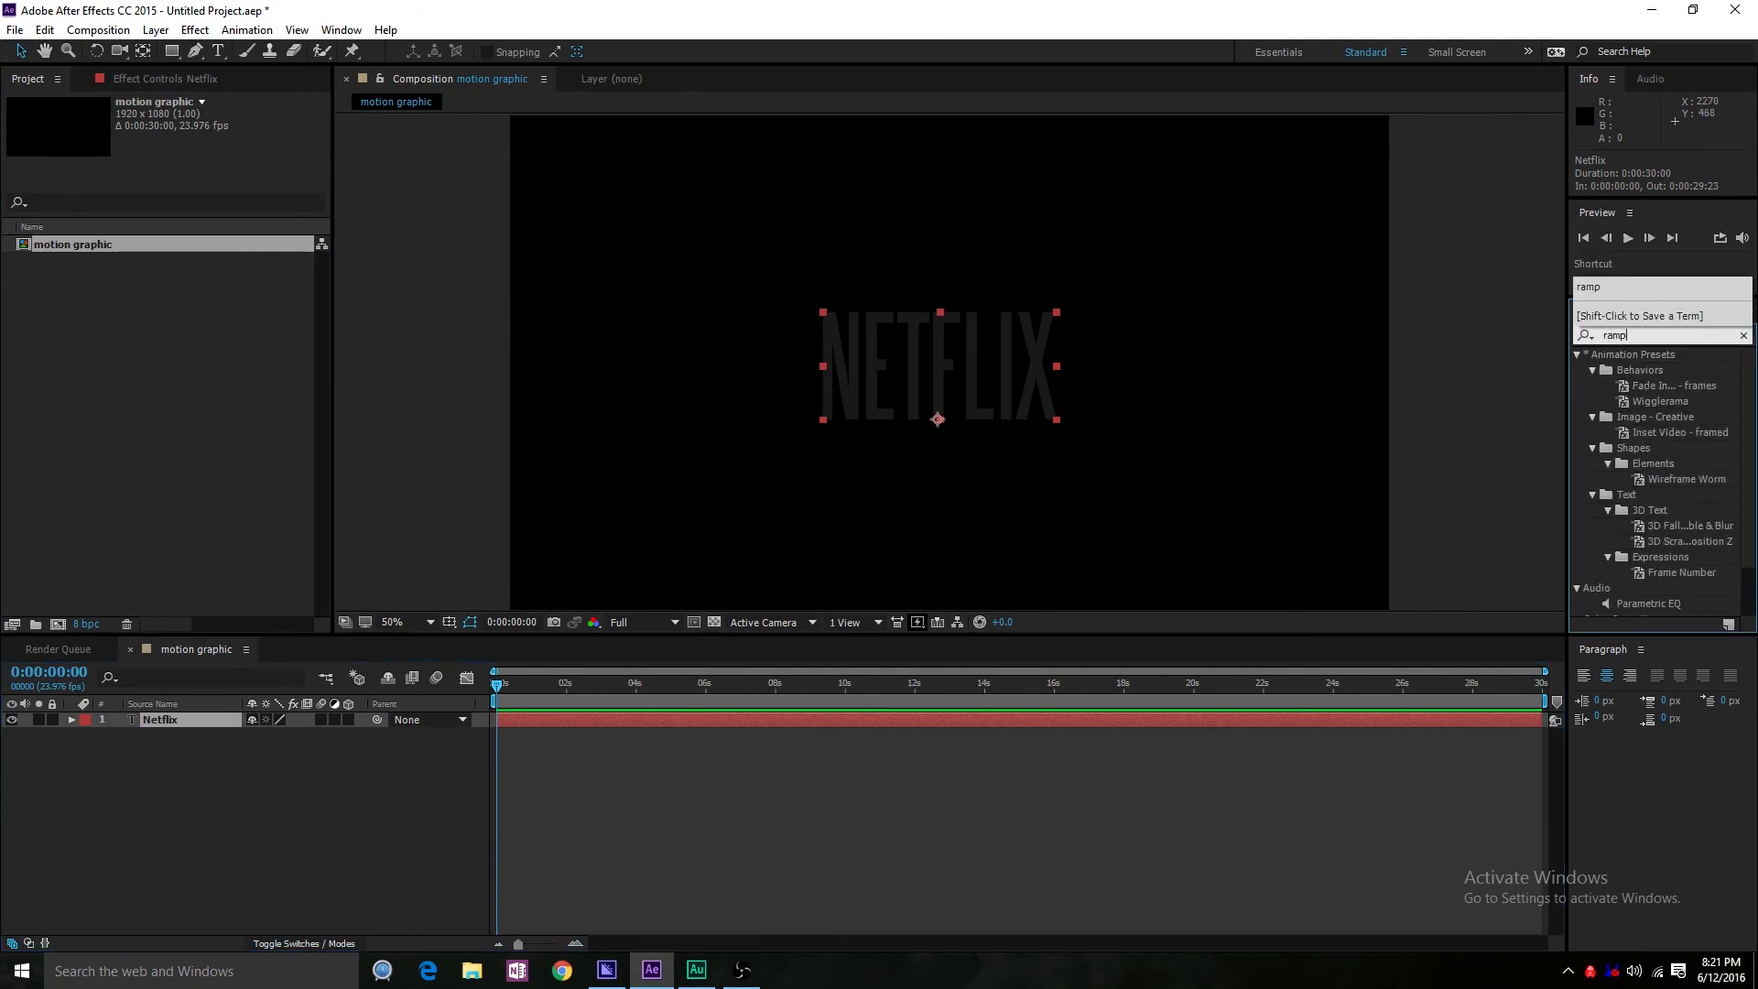
{"action": "left_click_drag", "start_coordinate": [1651, 375], "coordinate": [793, 350]}
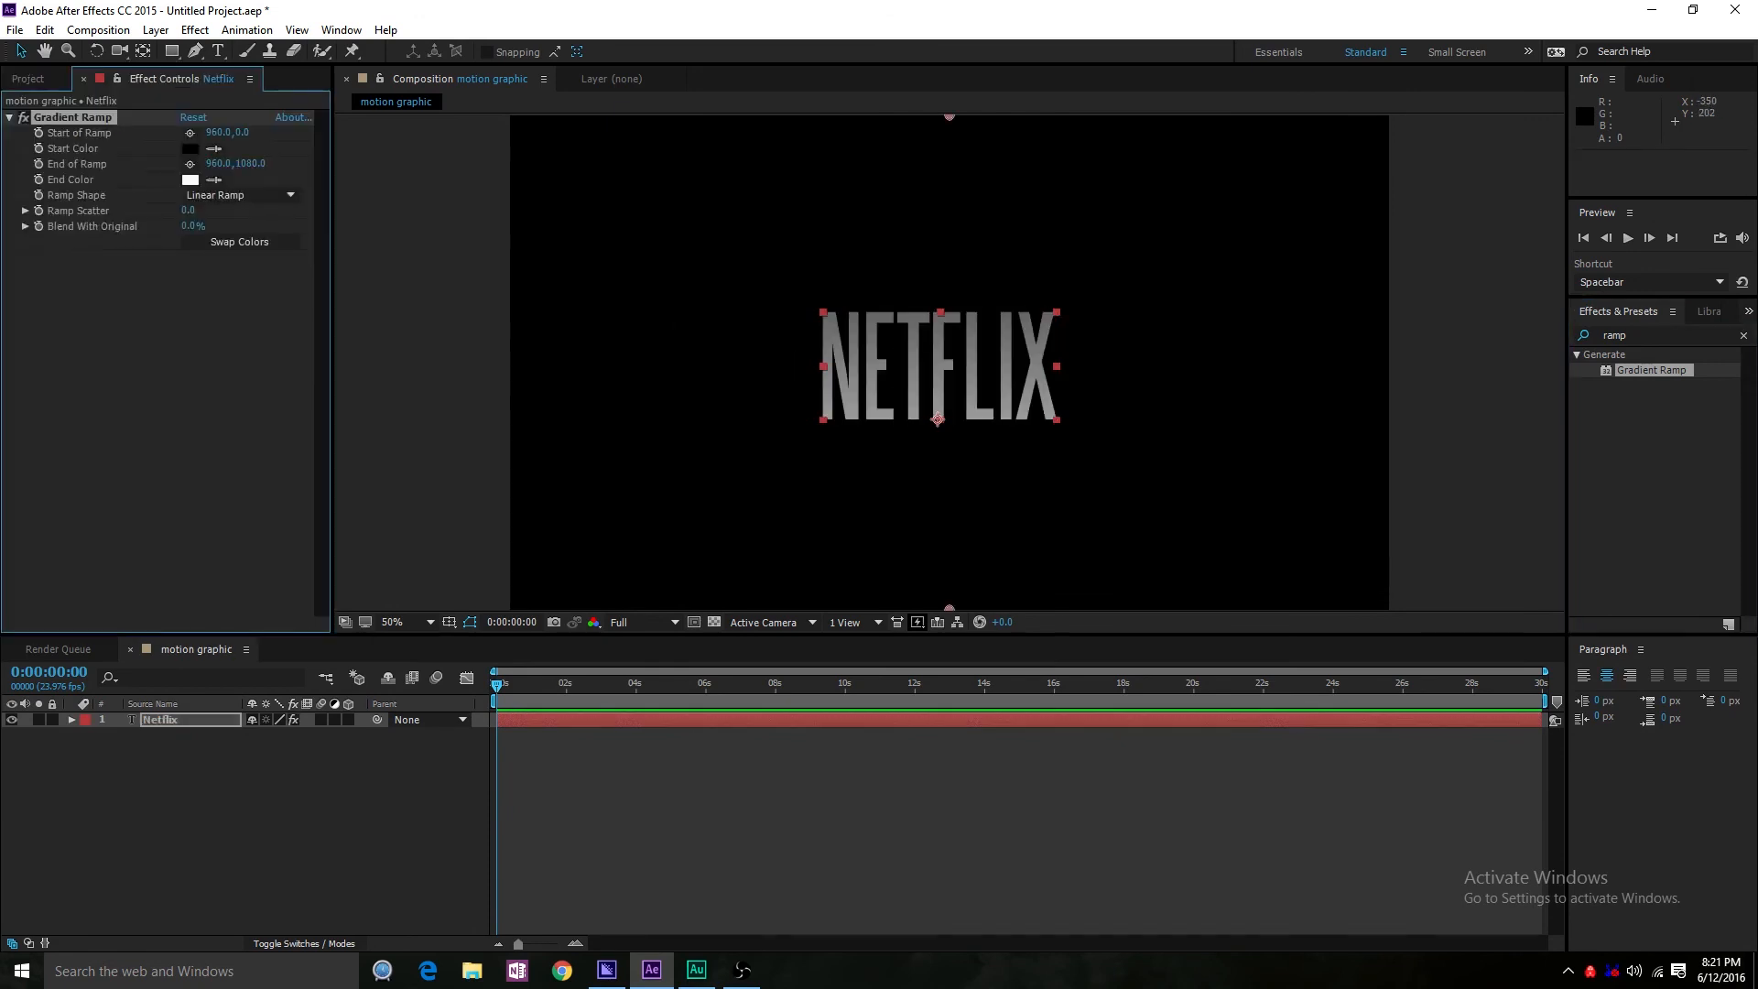
- Place the ramp's start point just above the text at about 960, 384 and its end point below it at about 962, 798
{"action": "left_click", "coordinate": [100, 113]}
{"action": "left_click", "coordinate": [901, 248]}
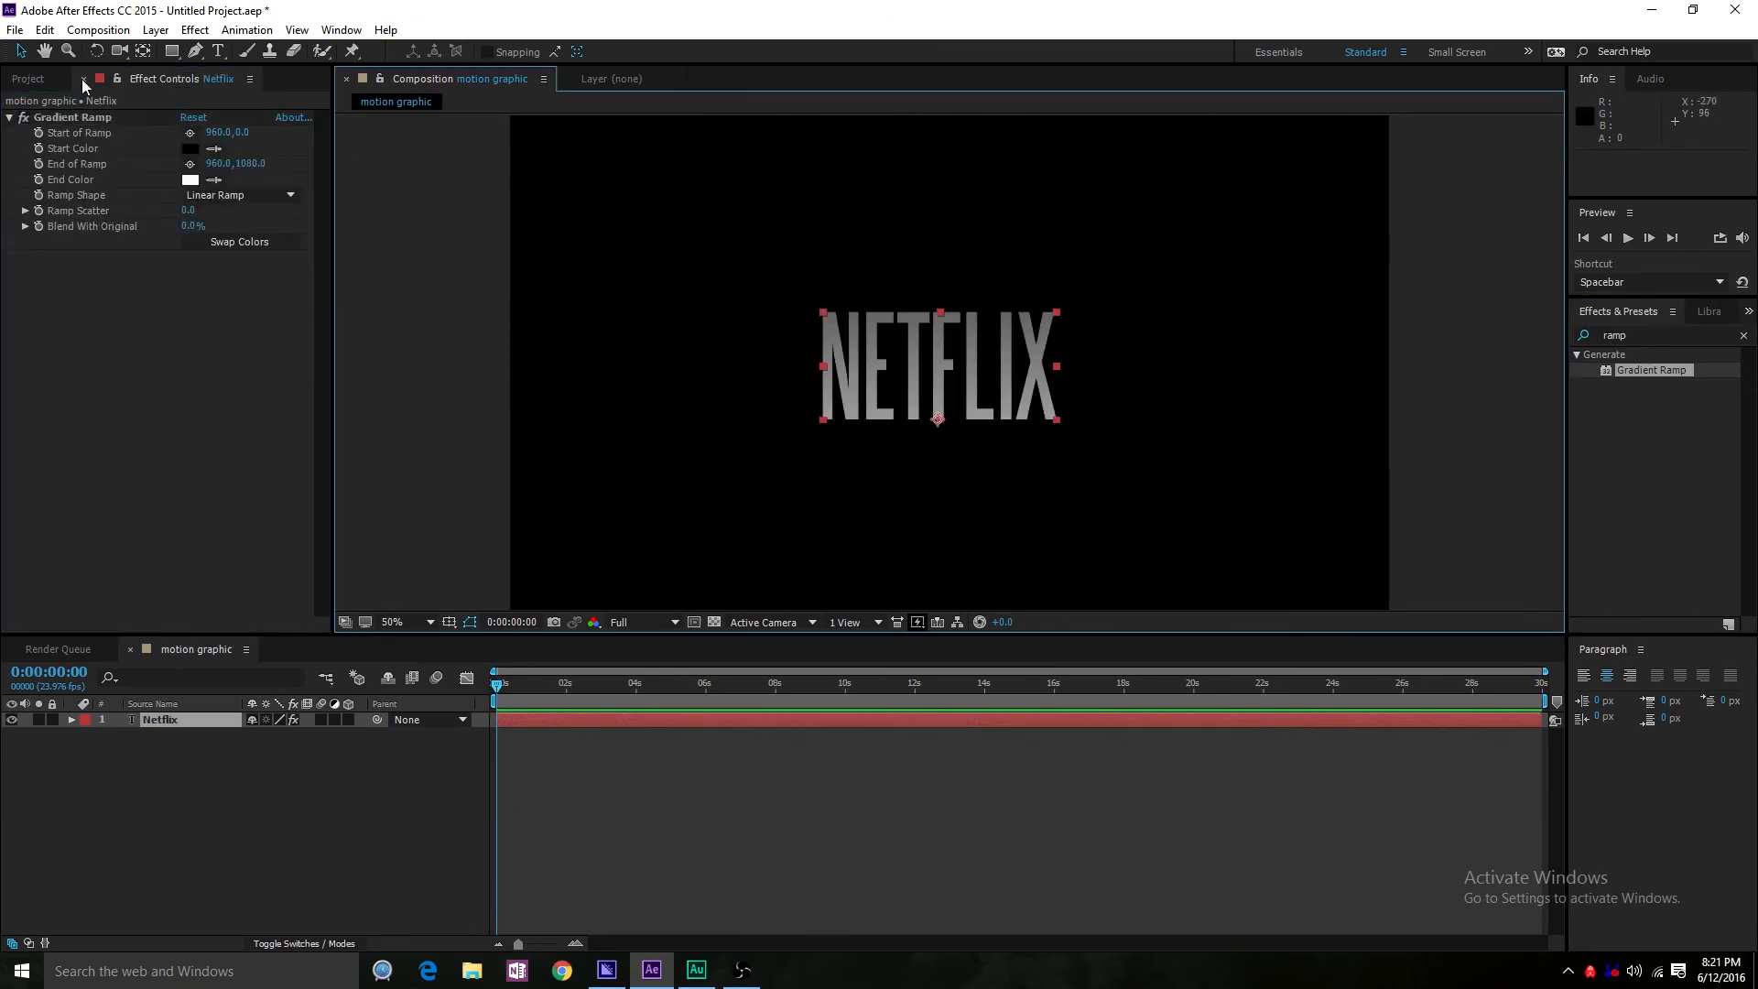
{"action": "left_click", "coordinate": [96, 111]}
{"action": "left_click_drag", "start_coordinate": [943, 117], "coordinate": [945, 283]}
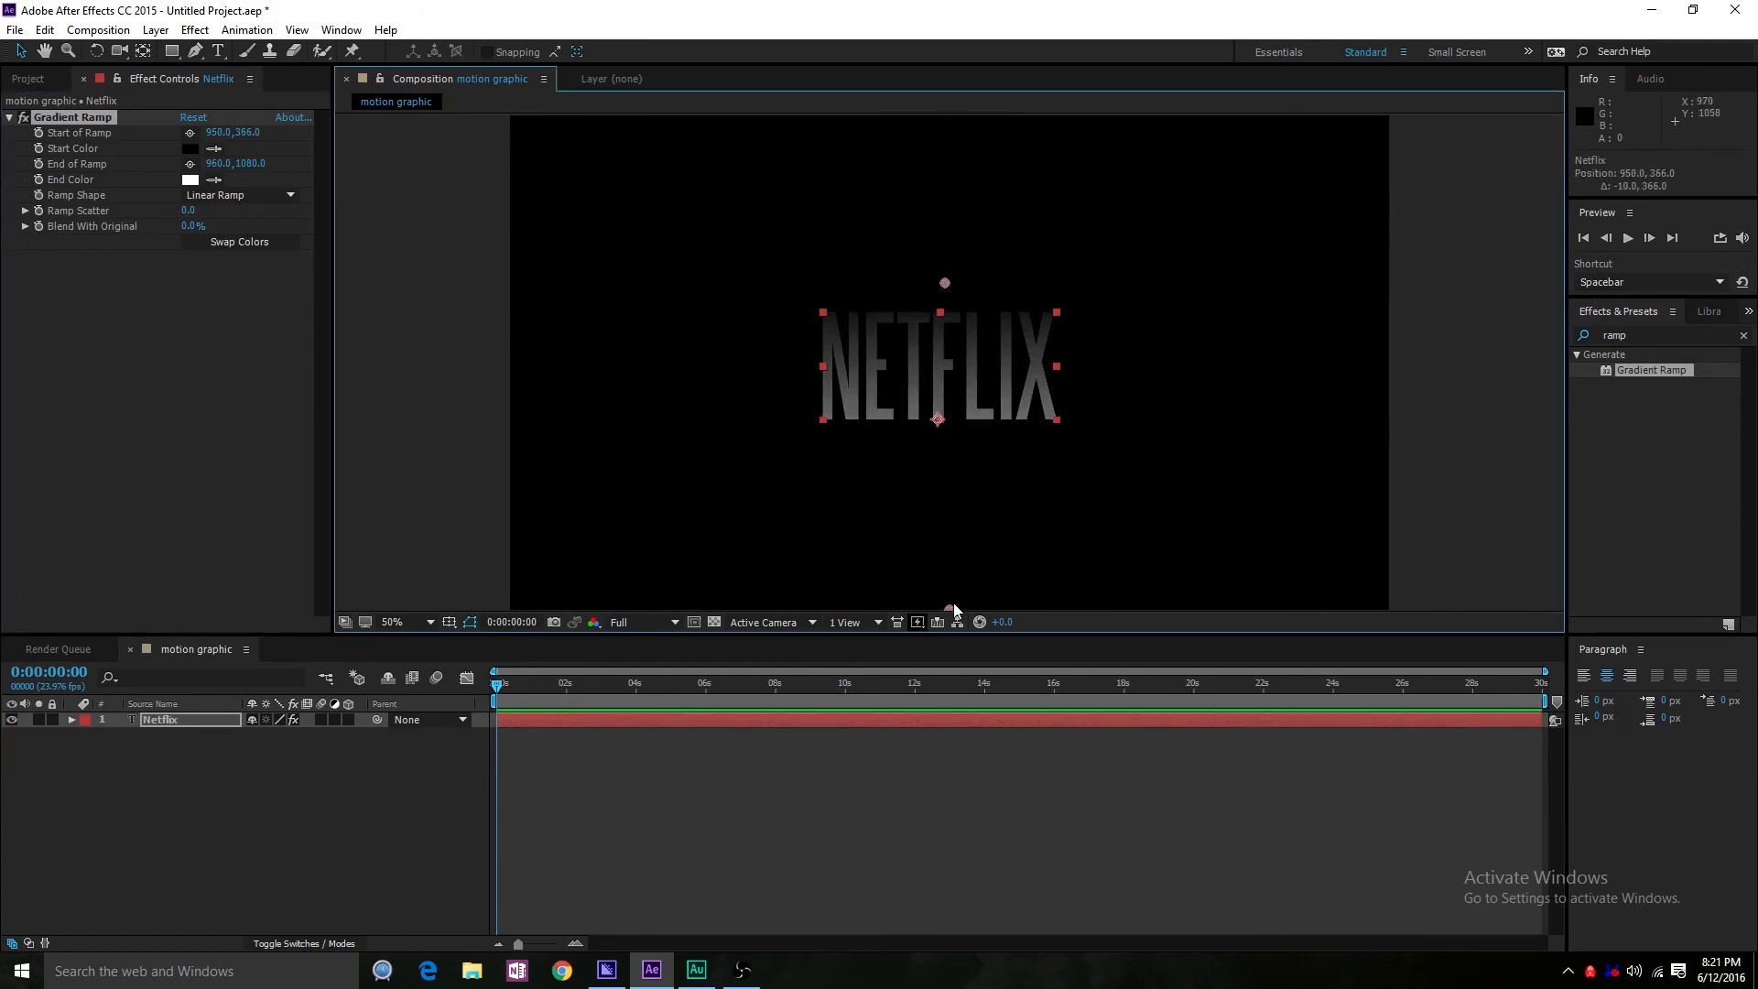
{"action": "left_click_drag", "start_coordinate": [949, 607], "coordinate": [948, 439]}
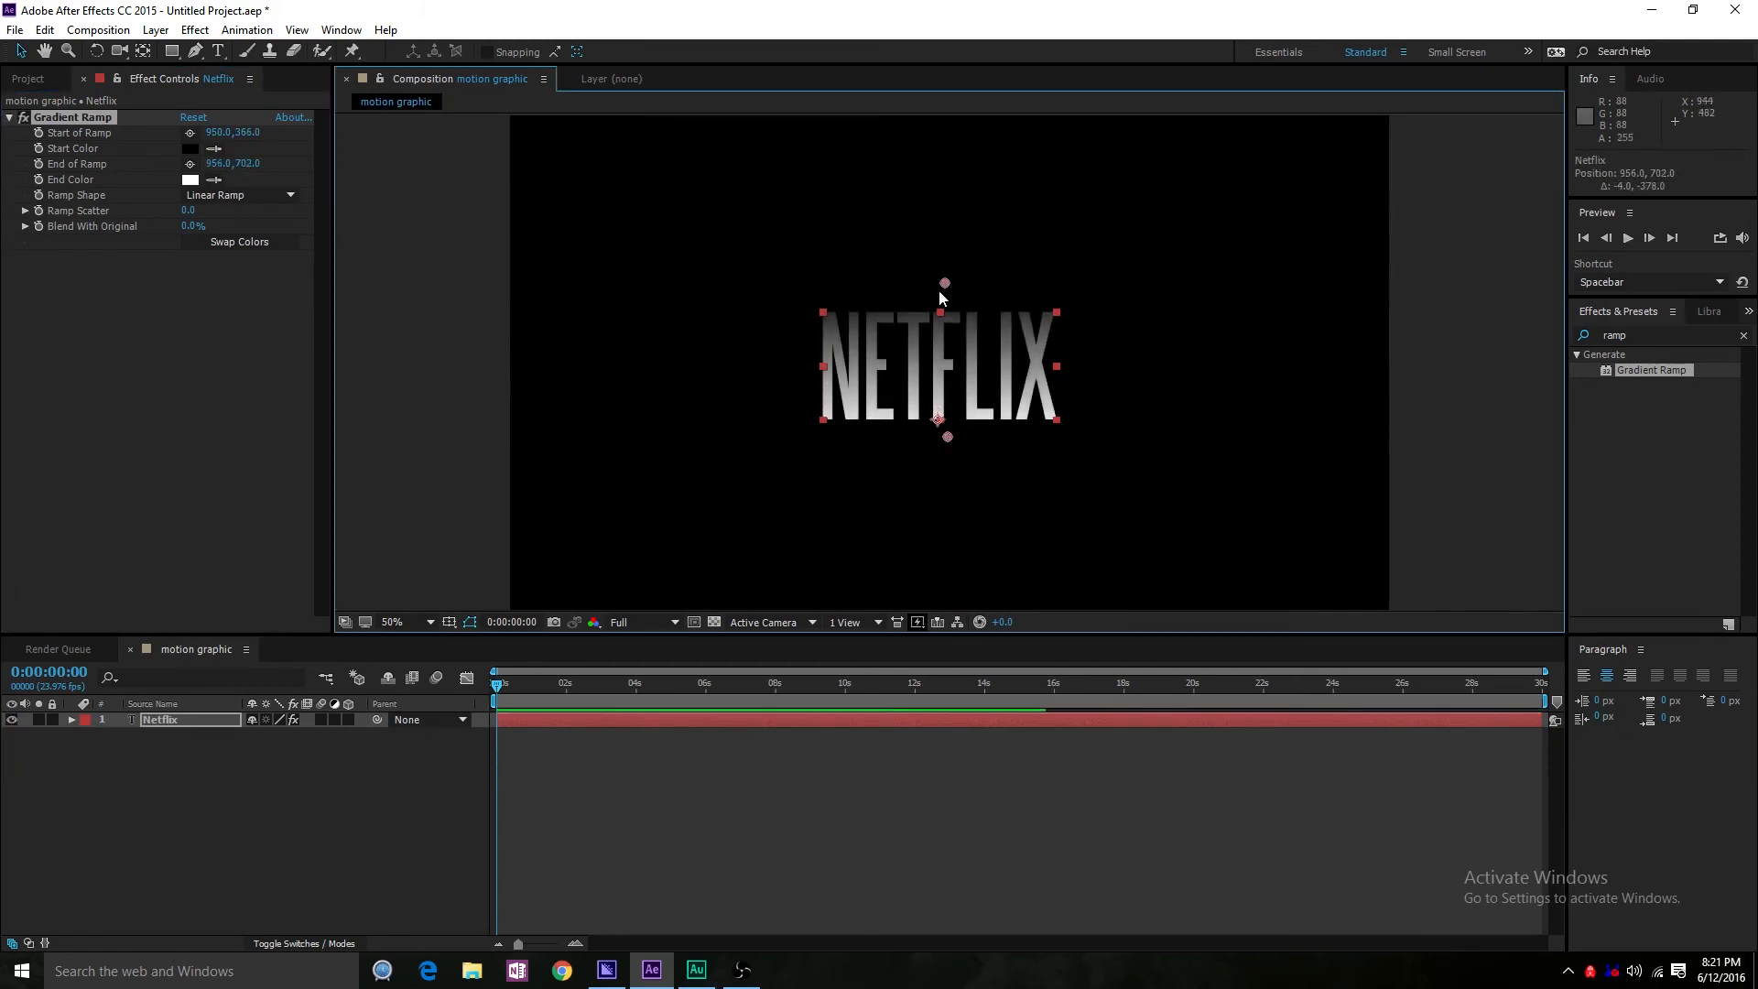
{"action": "left_click_drag", "start_coordinate": [944, 286], "coordinate": [950, 291]}
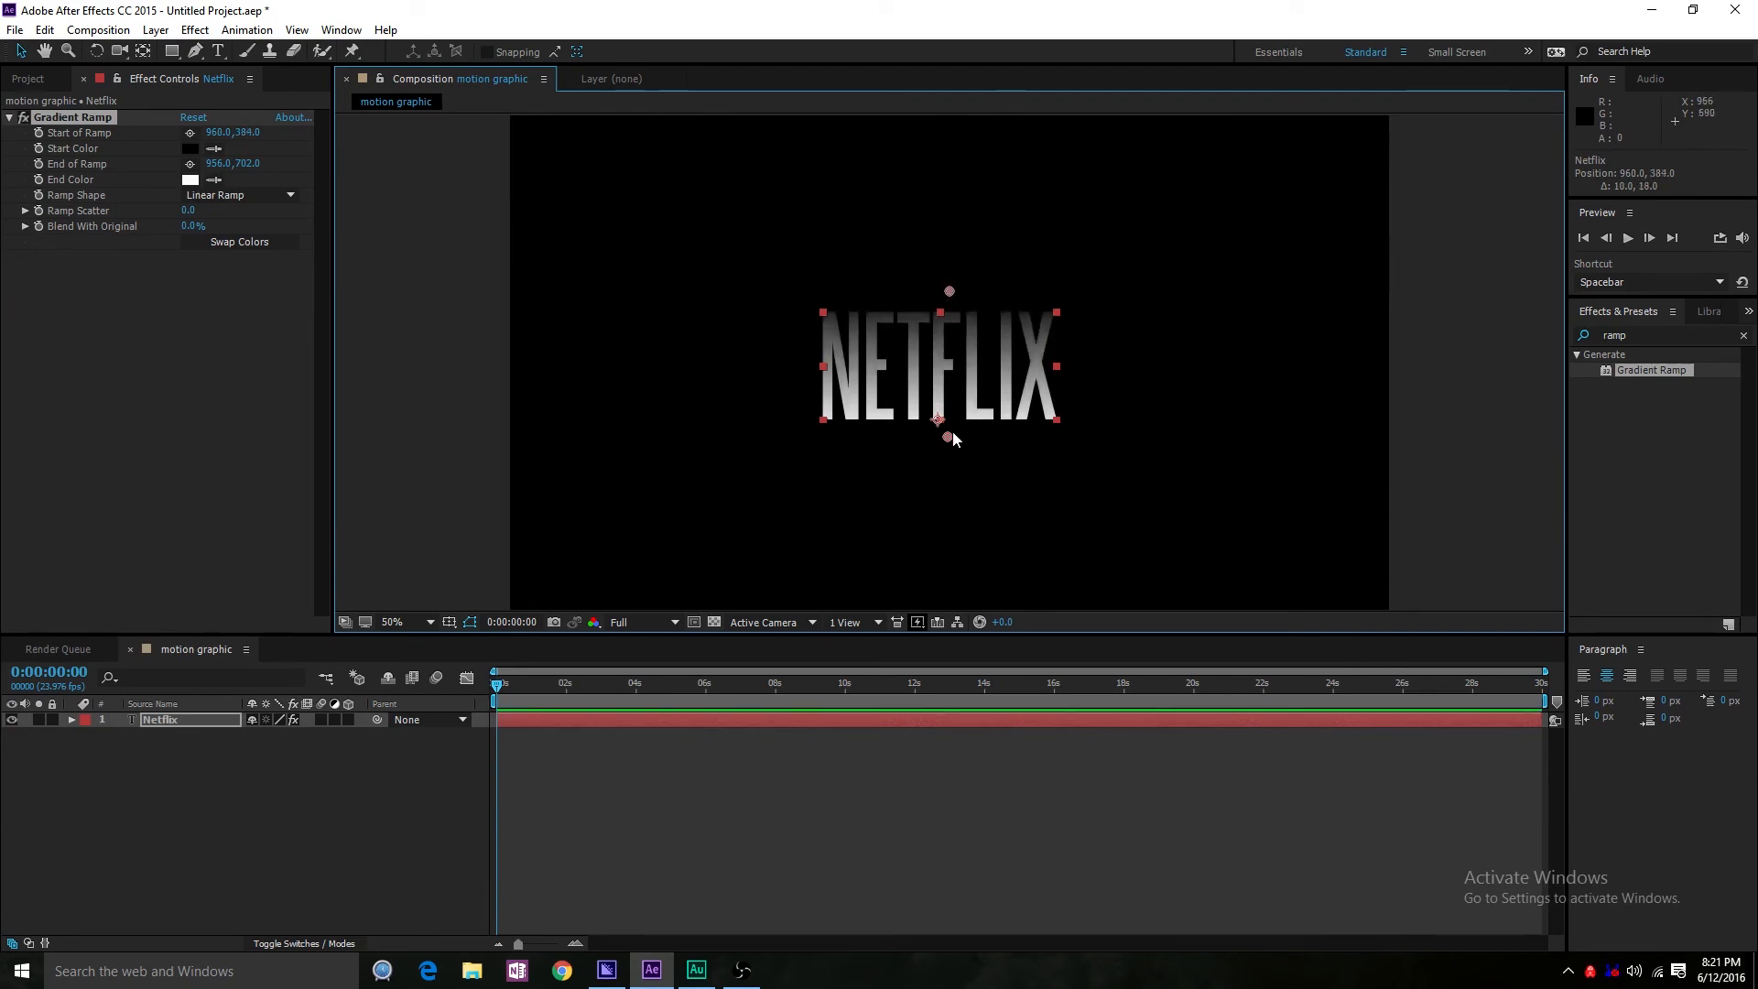
{"action": "left_click_drag", "start_coordinate": [948, 437], "coordinate": [949, 486]}
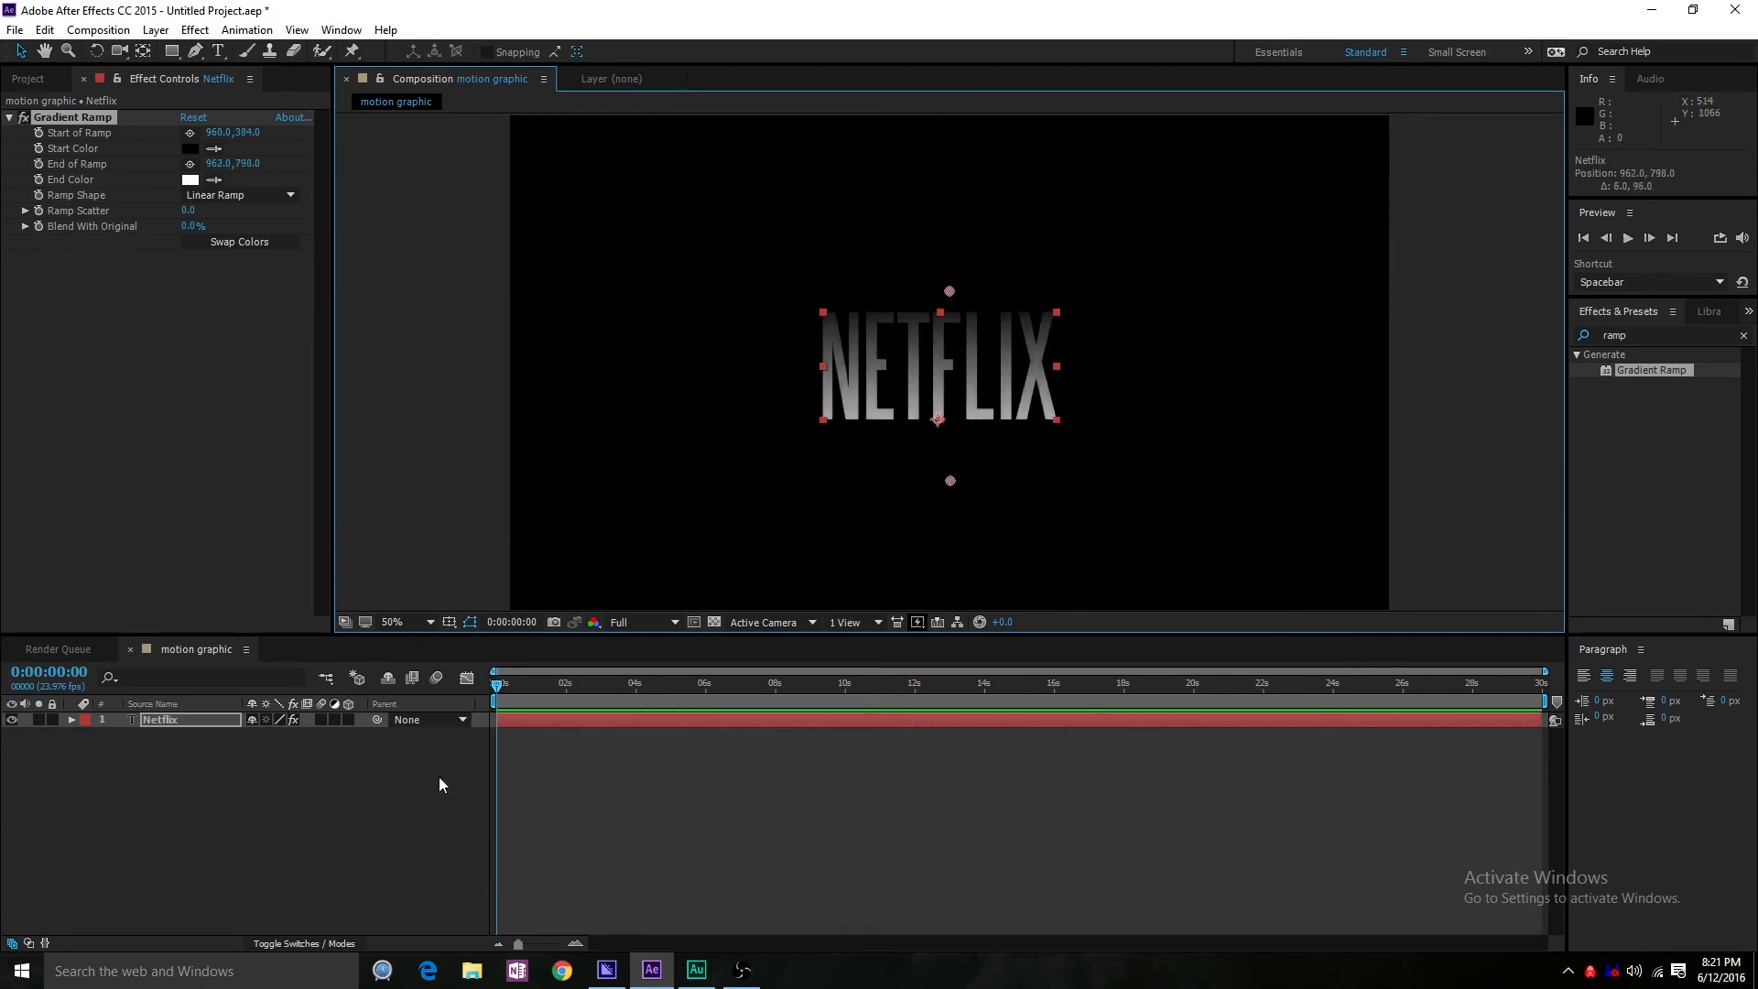
{"action": "left_click", "coordinate": [436, 777]}
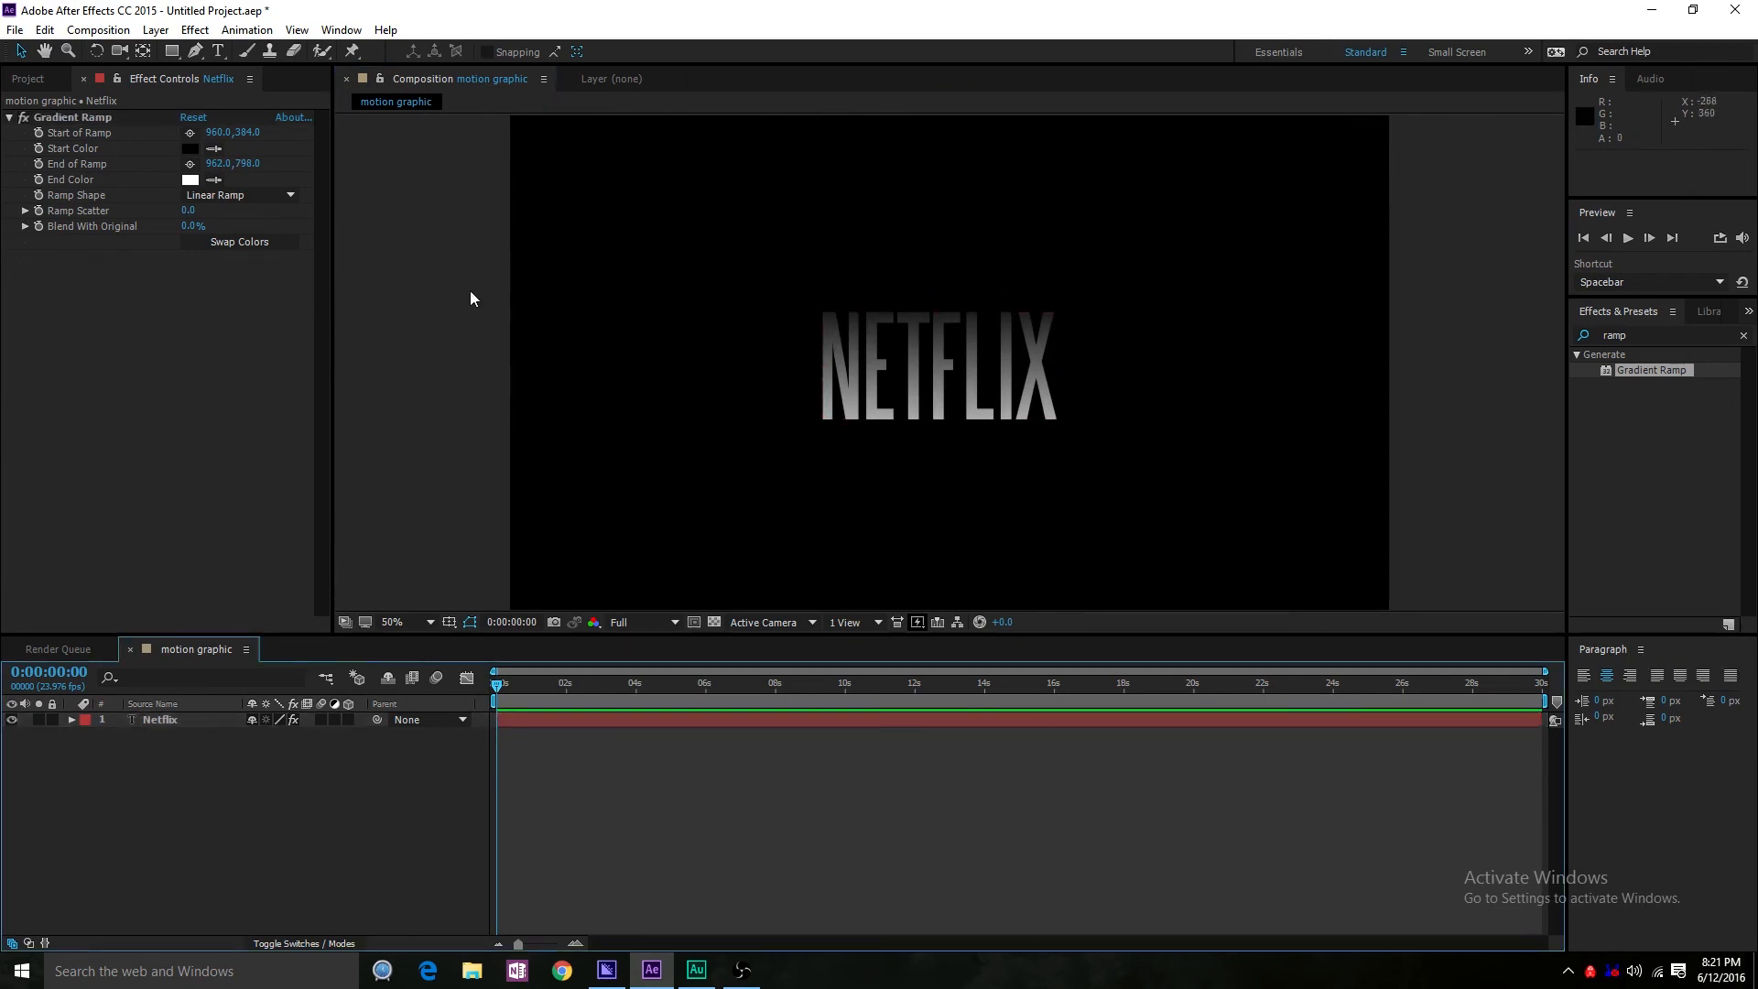
- Set the Netflix text's font size to 308 px and its tracking to 123
{"action": "left_click", "coordinate": [75, 119]}
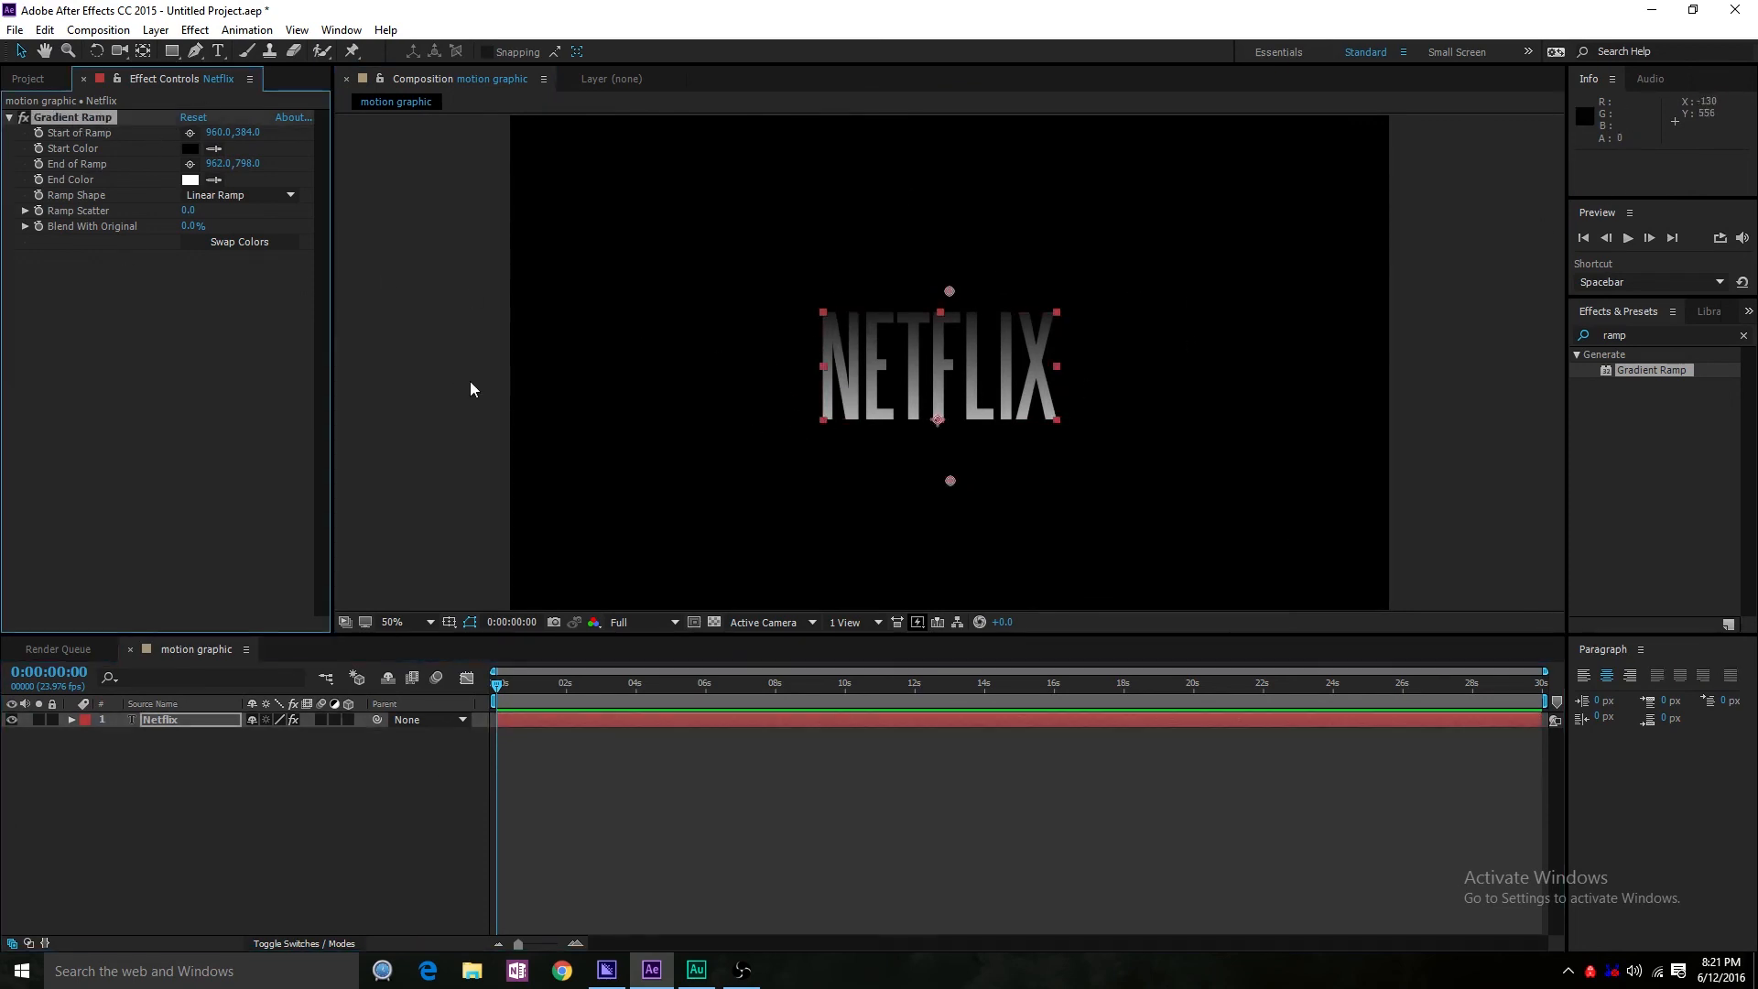
{"action": "left_click", "coordinate": [793, 492]}
{"action": "double_click", "coordinate": [843, 331]}
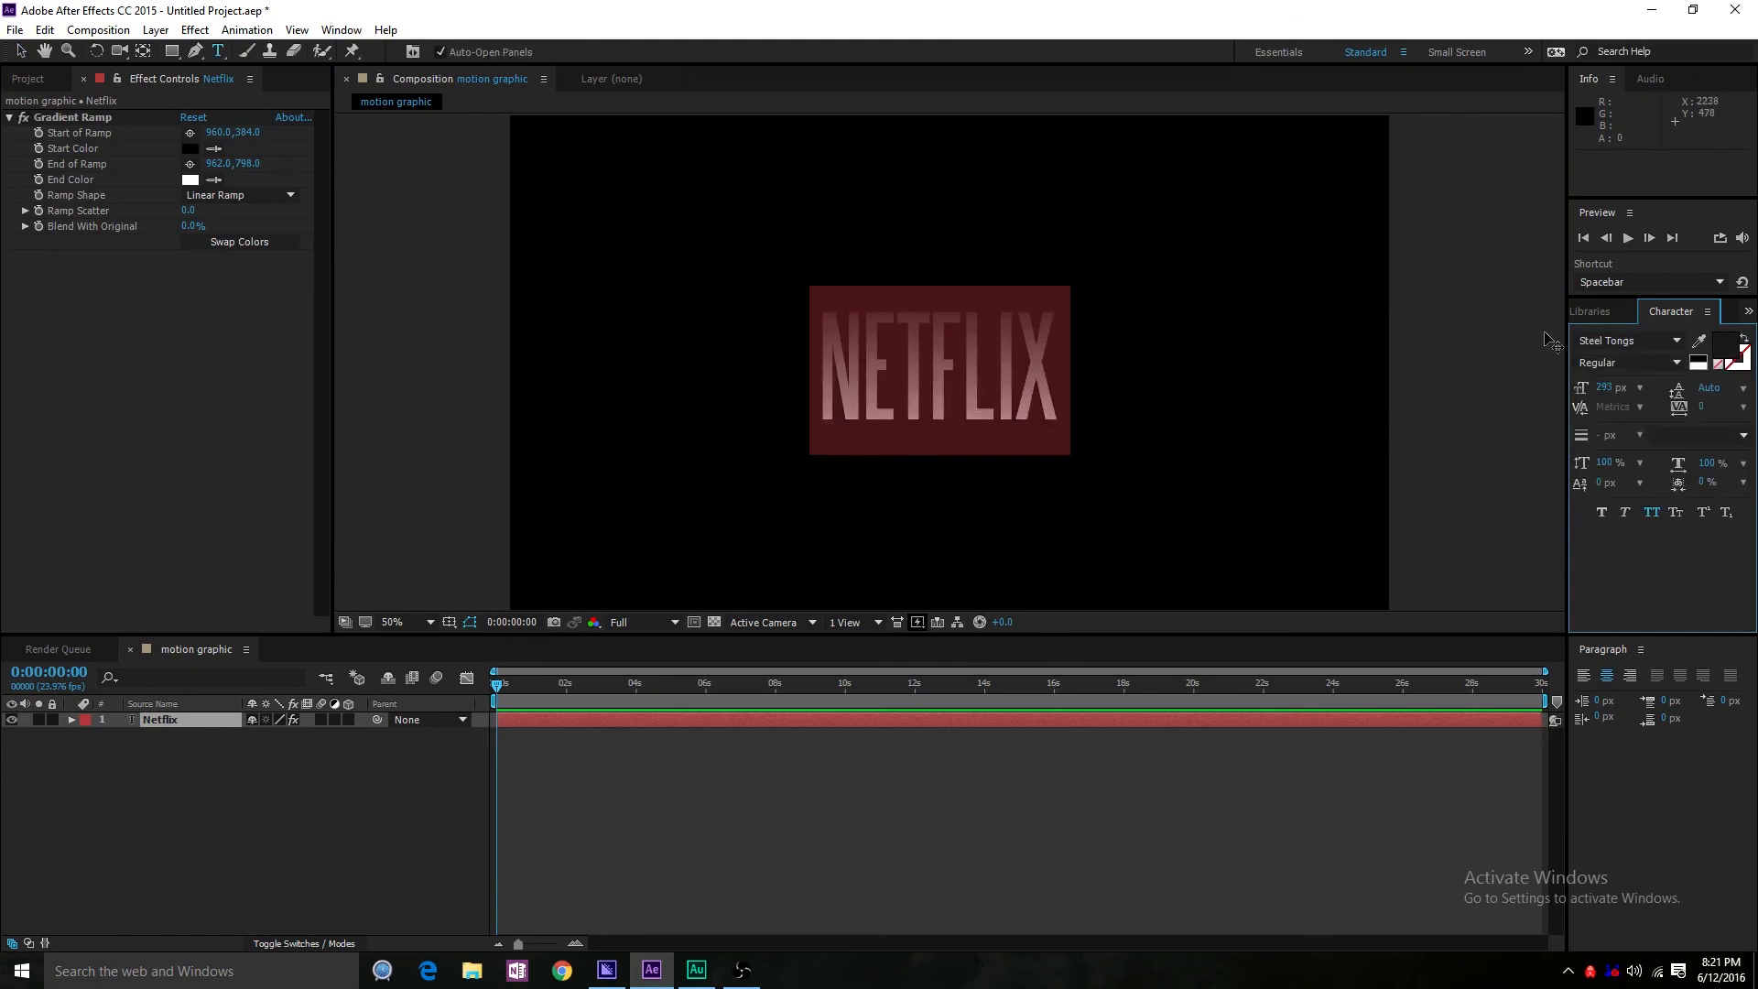
{"action": "left_click_drag", "start_coordinate": [1610, 386], "coordinate": [1710, 407]}
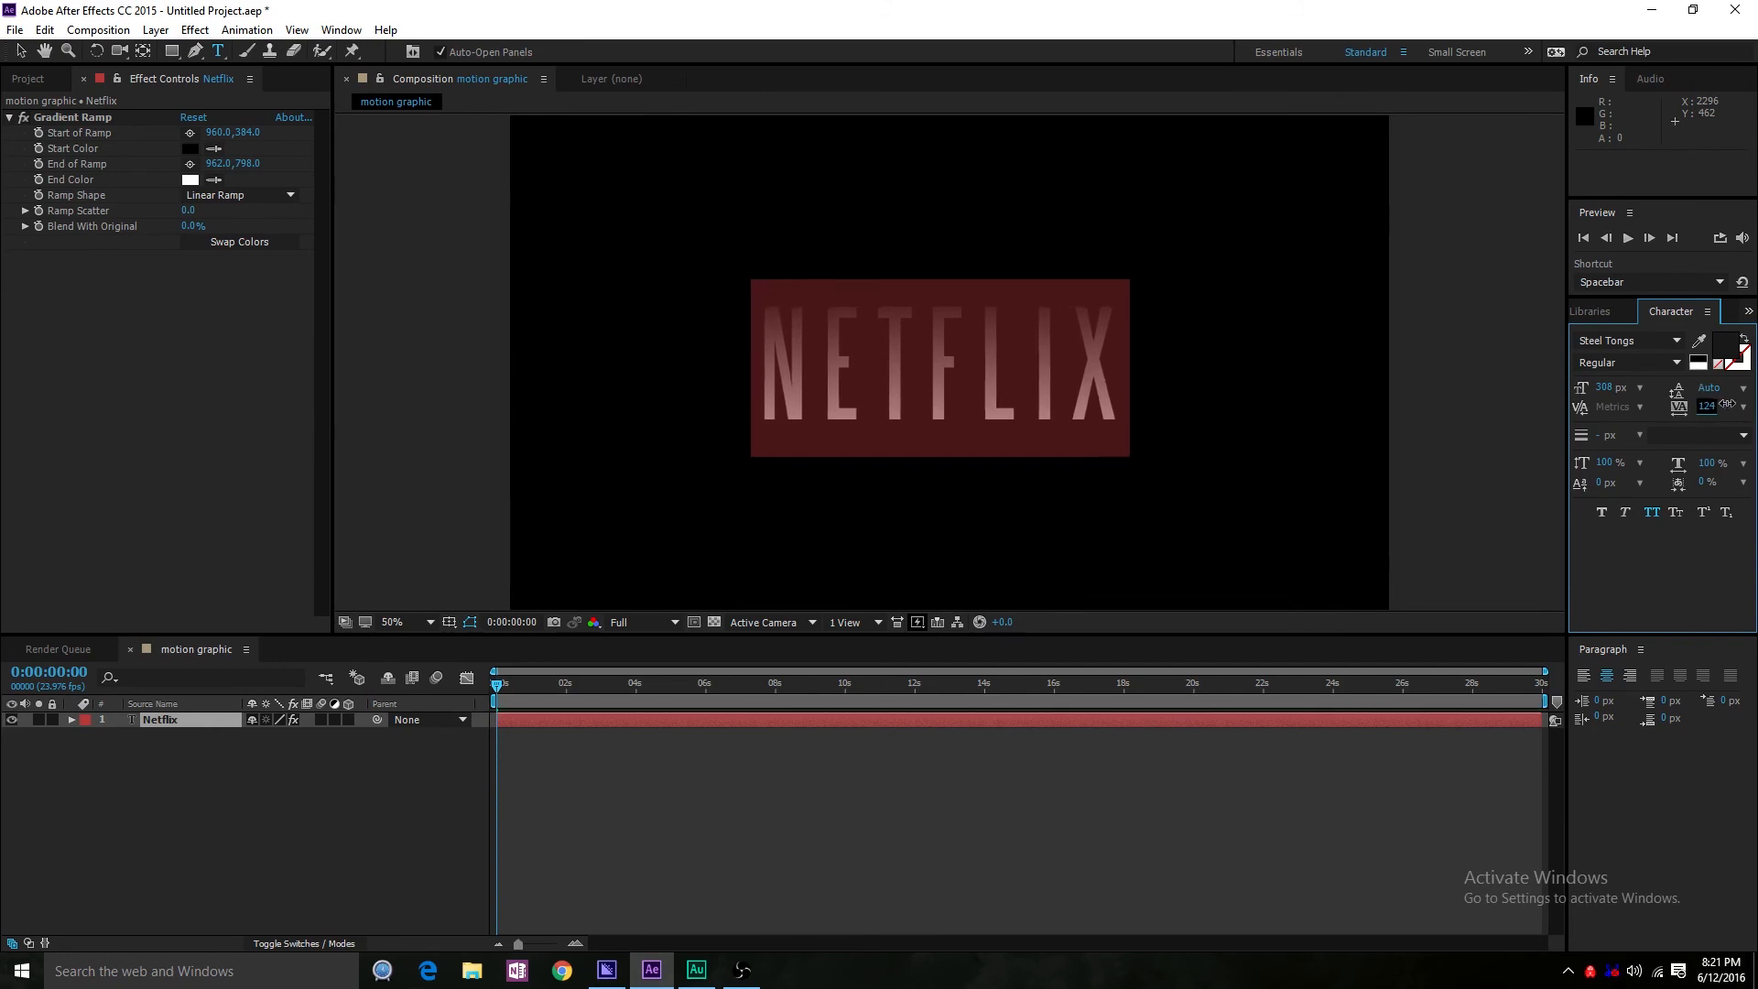
- Replace the title's last letter with "cks" to spell "Netflicks" and check the Gradient Ramp points against the longer text
{"action": "left_click", "coordinate": [1109, 364]}
{"action": "key", "text": "BackSpace"}
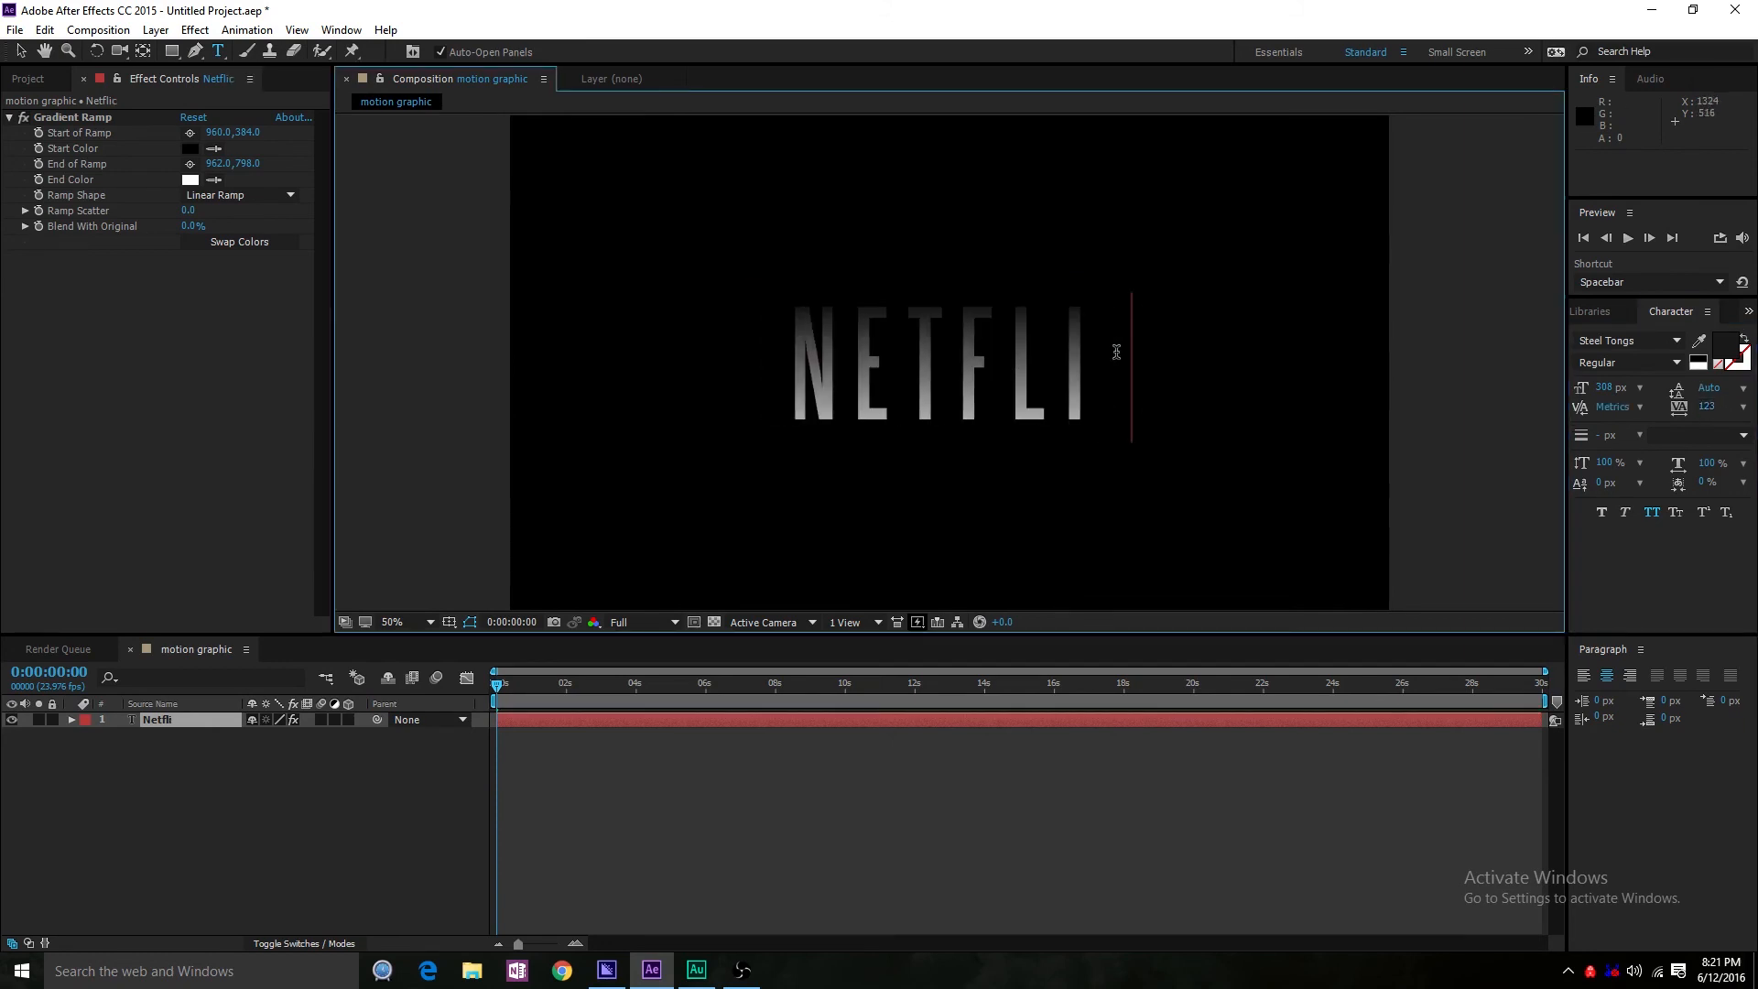
{"action": "type", "text": "cks"}
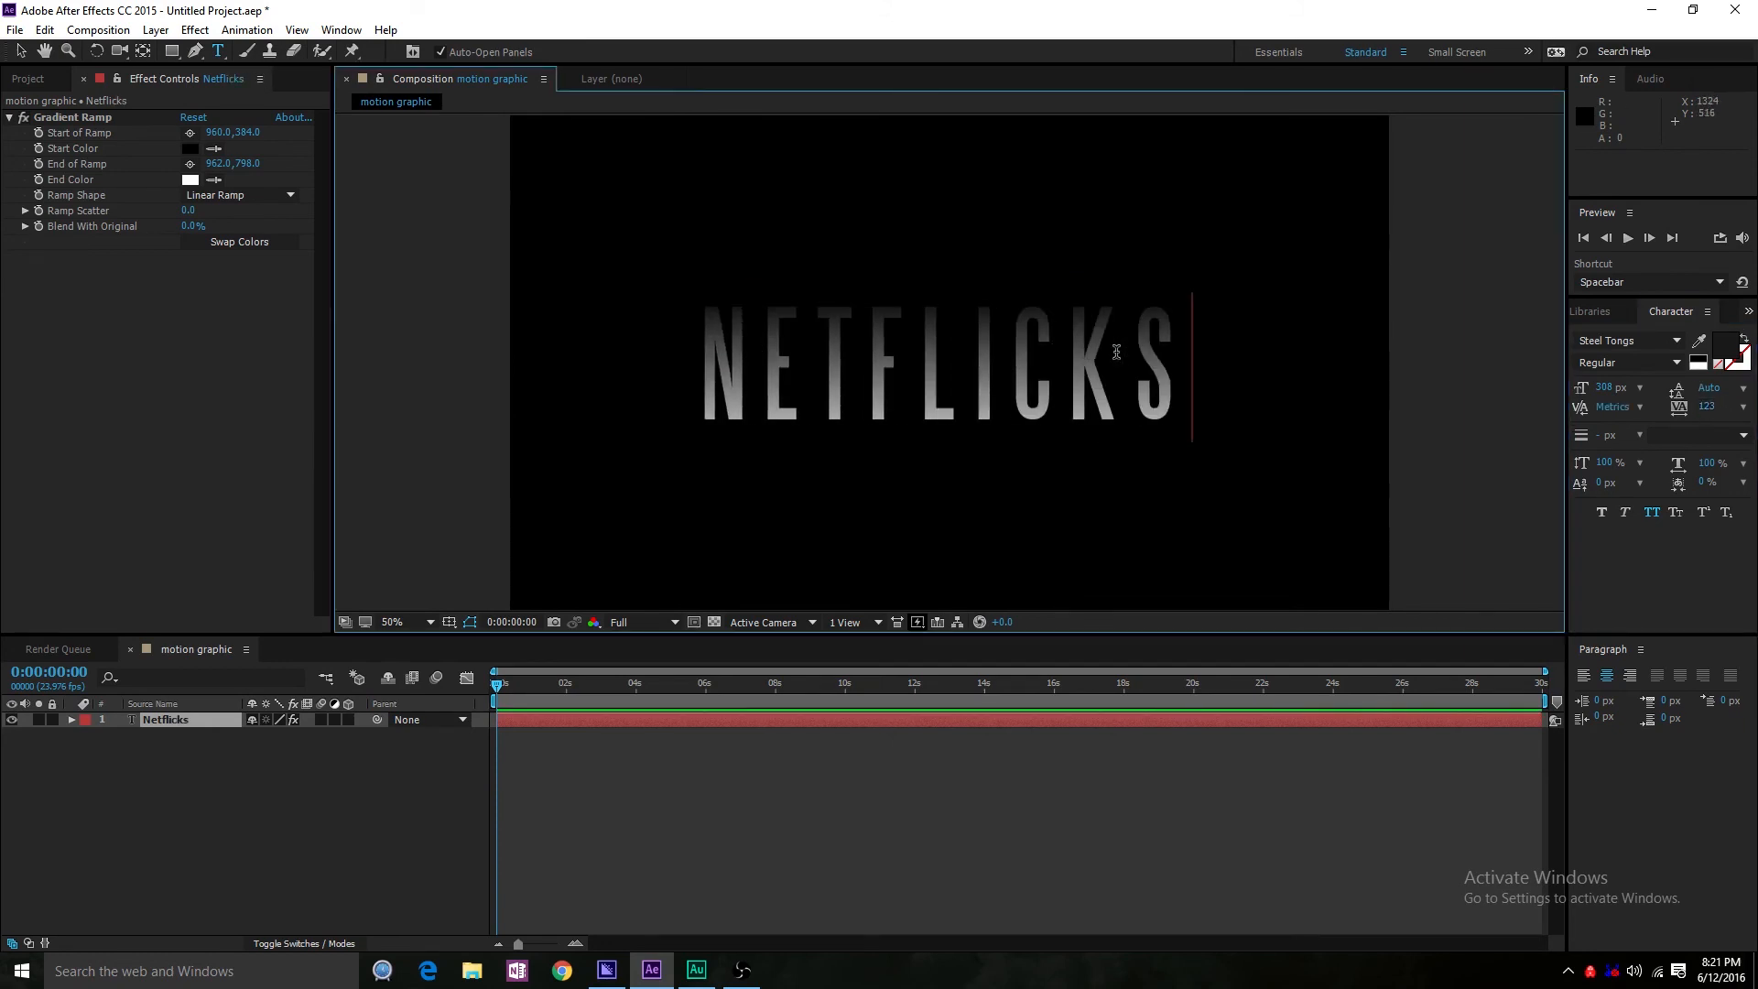
{"action": "left_click", "coordinate": [227, 855]}
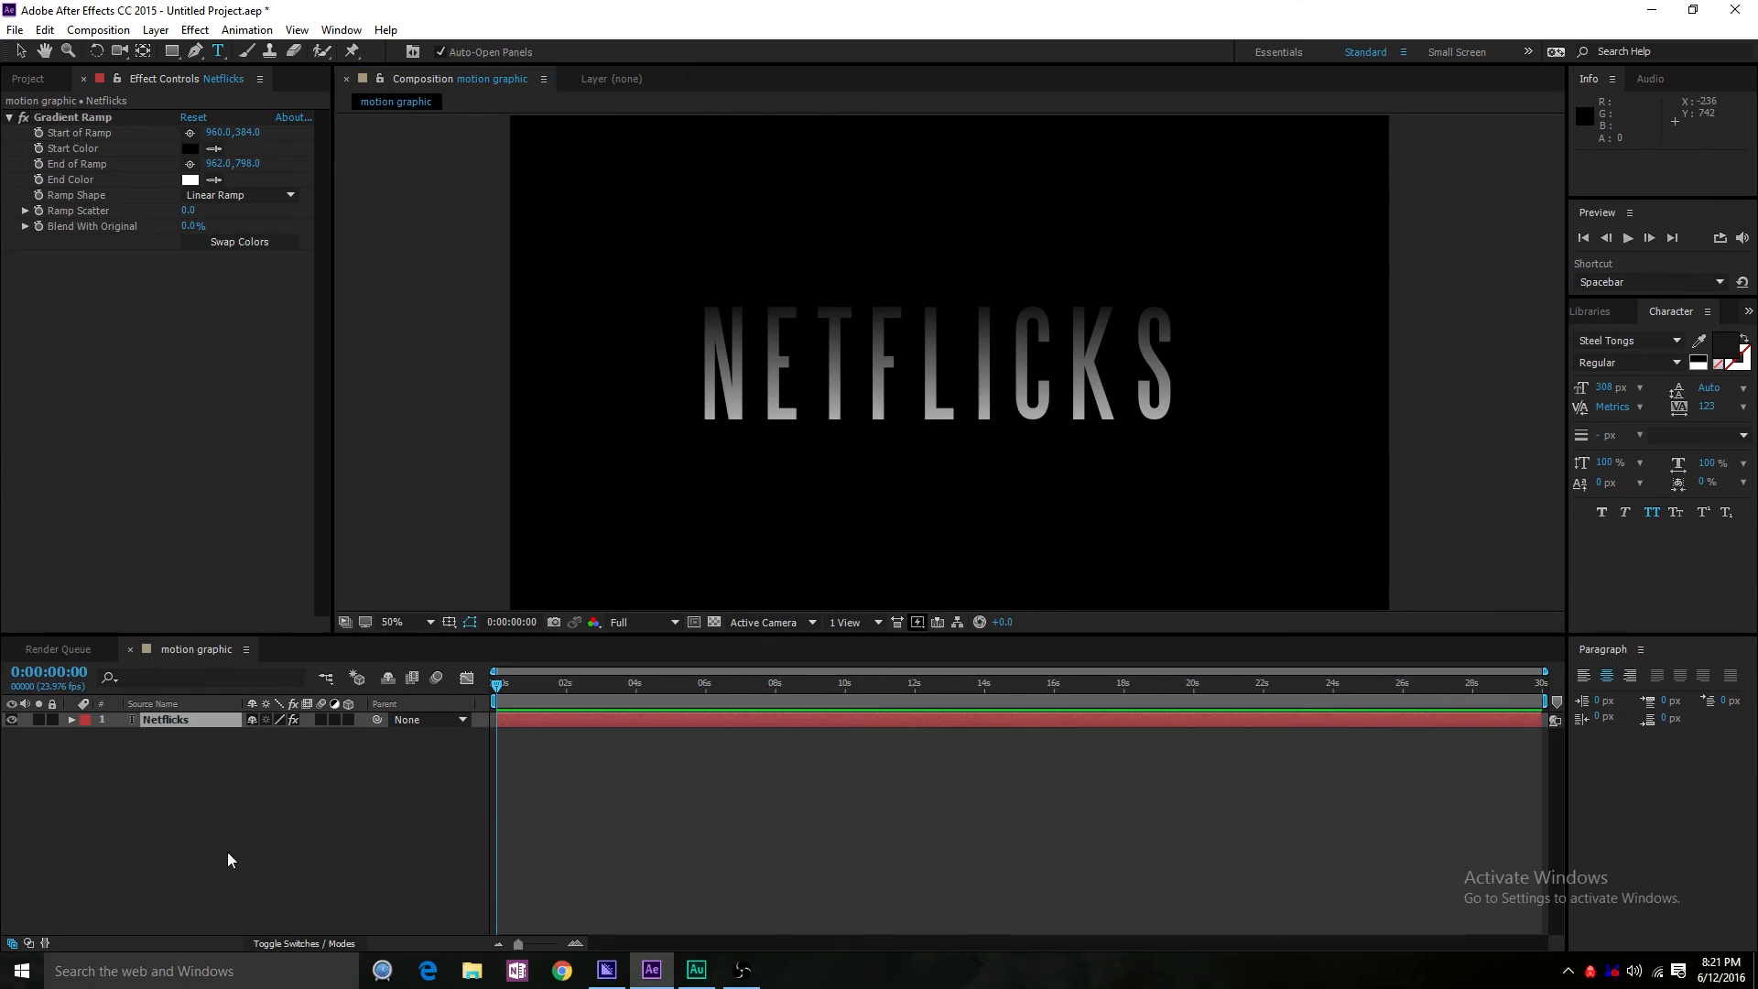
{"action": "left_click", "coordinate": [91, 119]}
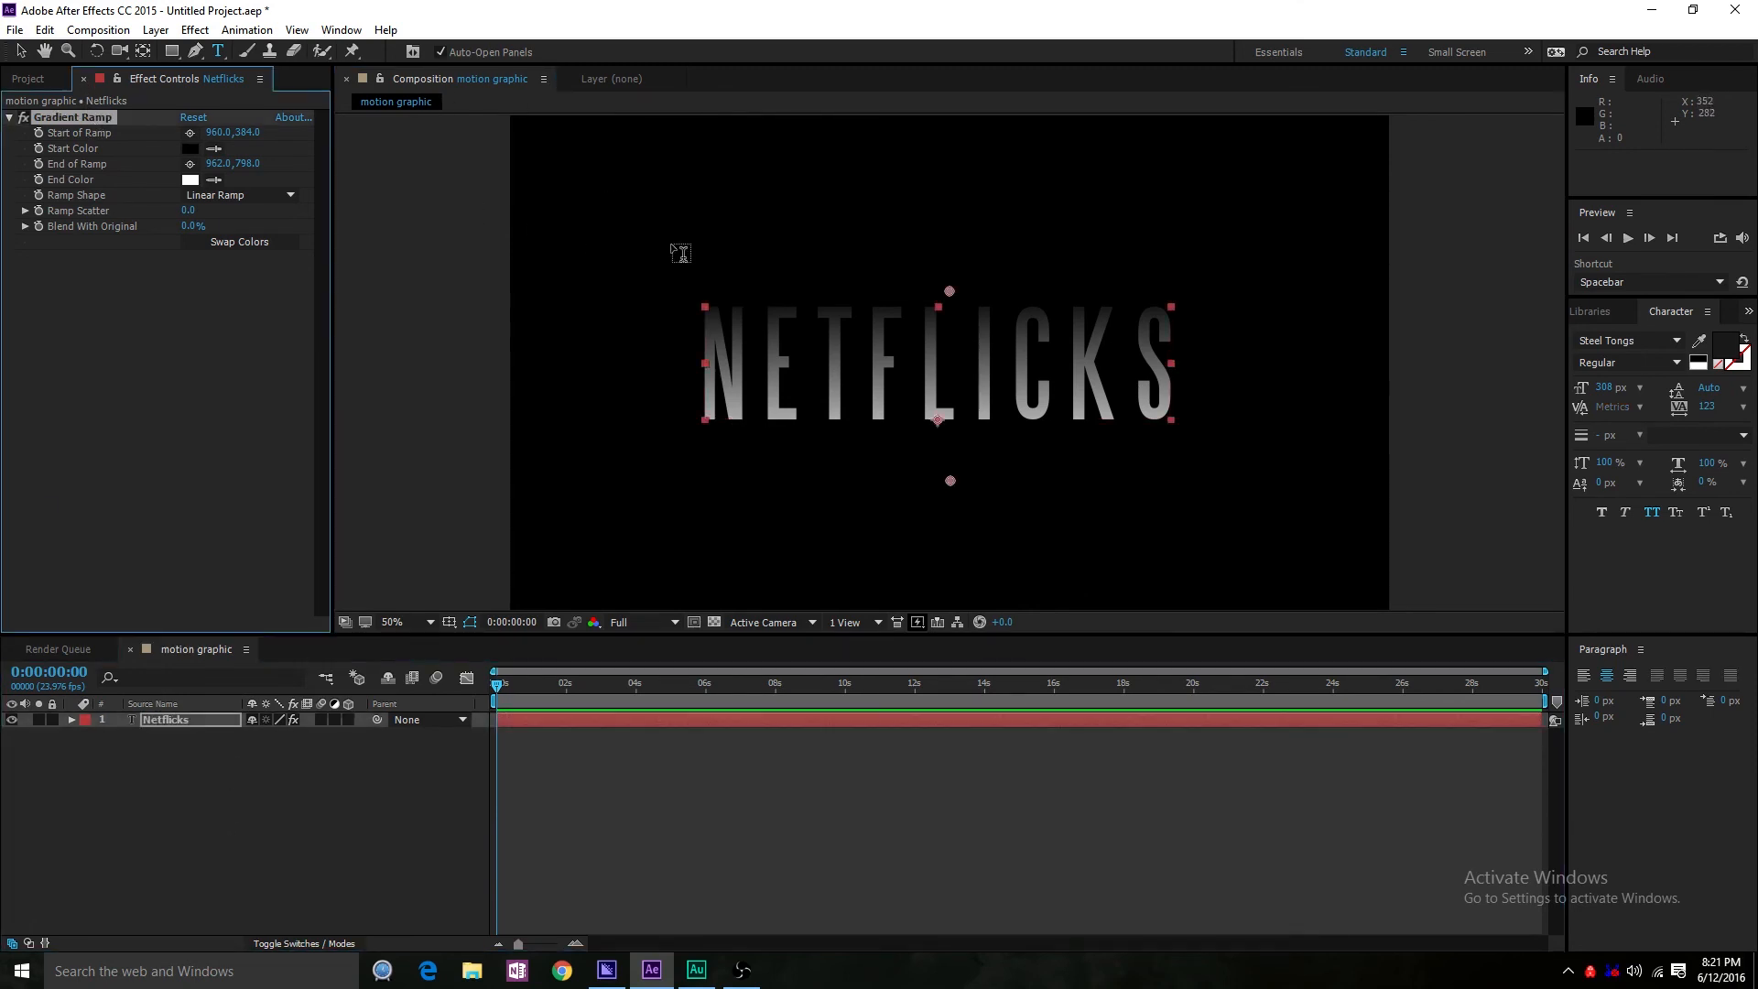
{"action": "left_click", "coordinate": [311, 799]}
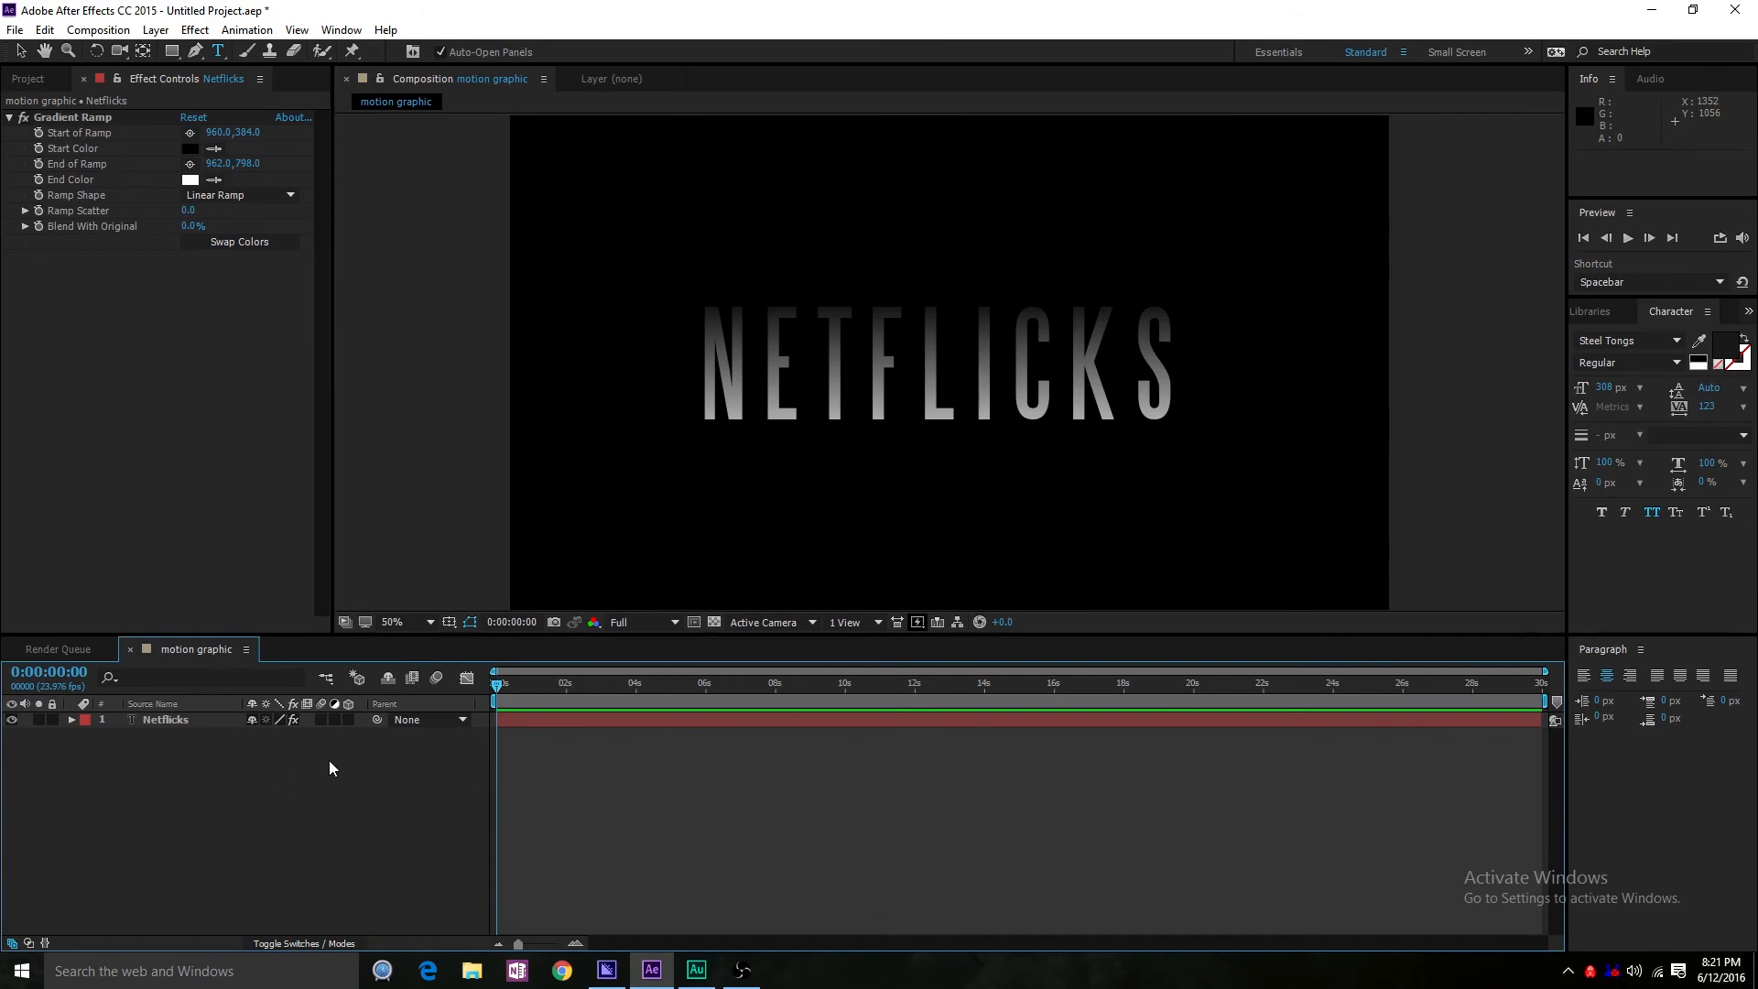
- Create a new 1920 x 1080 solid layer named "vingette" in the motion graphic composition
{"action": "right_click", "coordinate": [287, 785]}
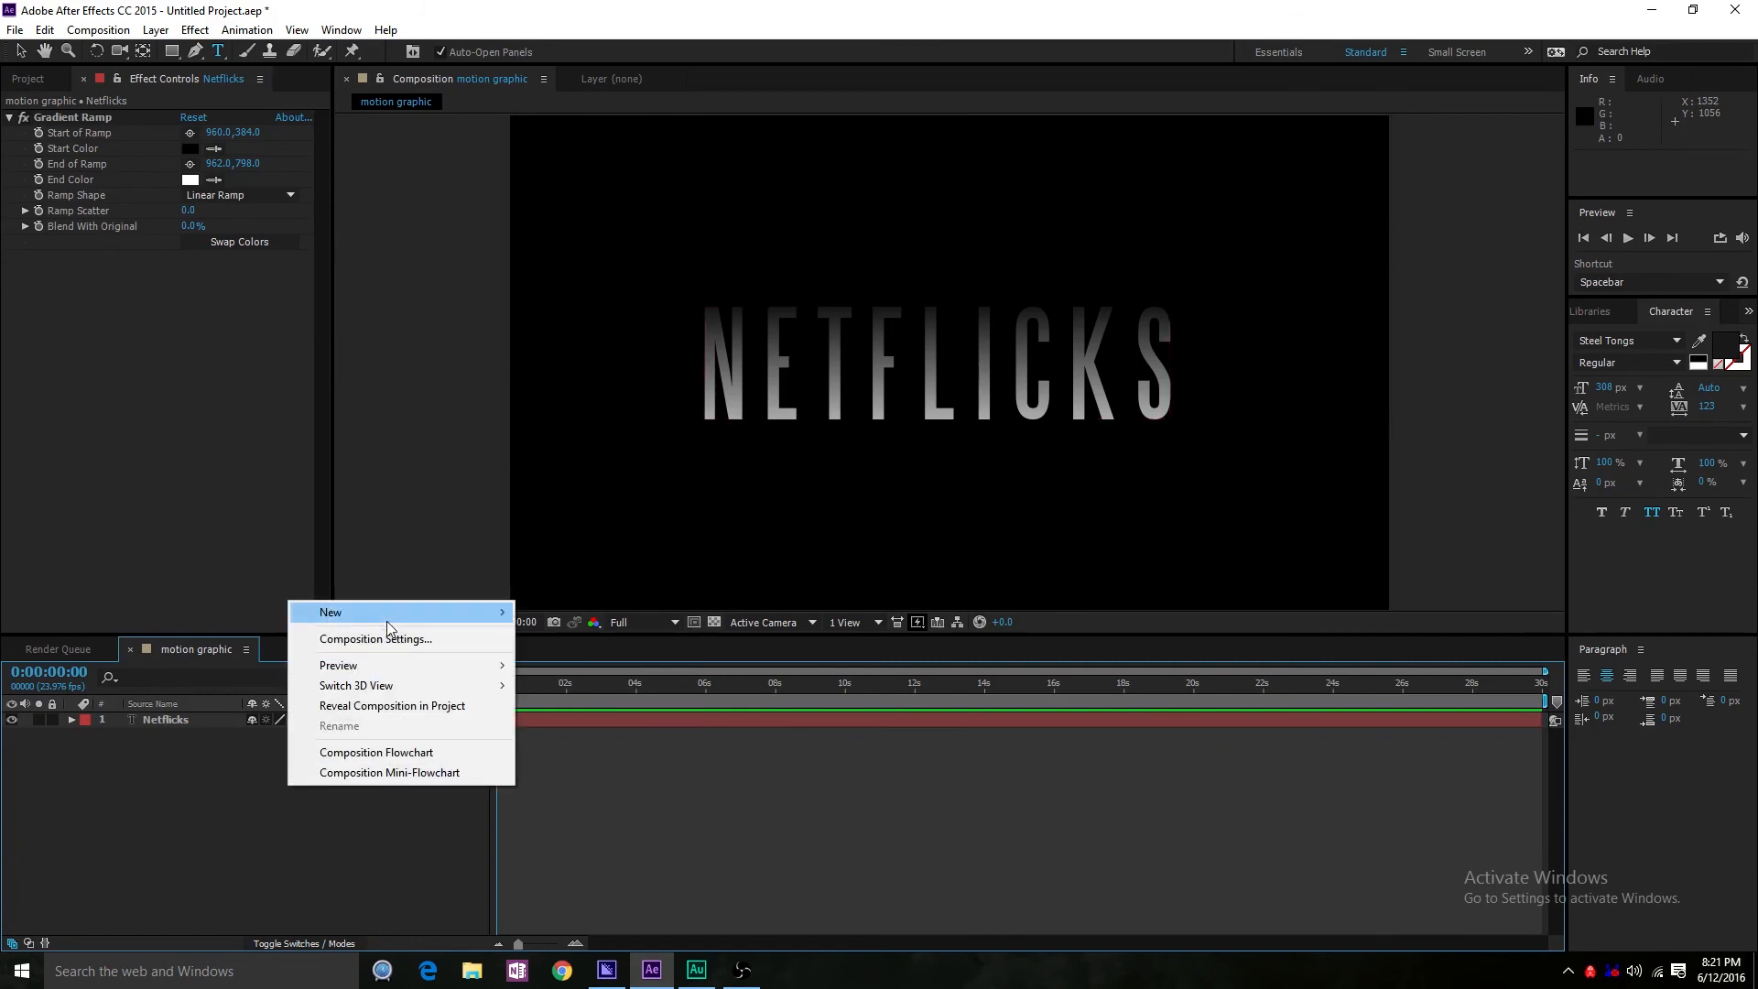
{"action": "mouse_move", "coordinate": [388, 616]}
{"action": "left_click", "coordinate": [612, 661]}
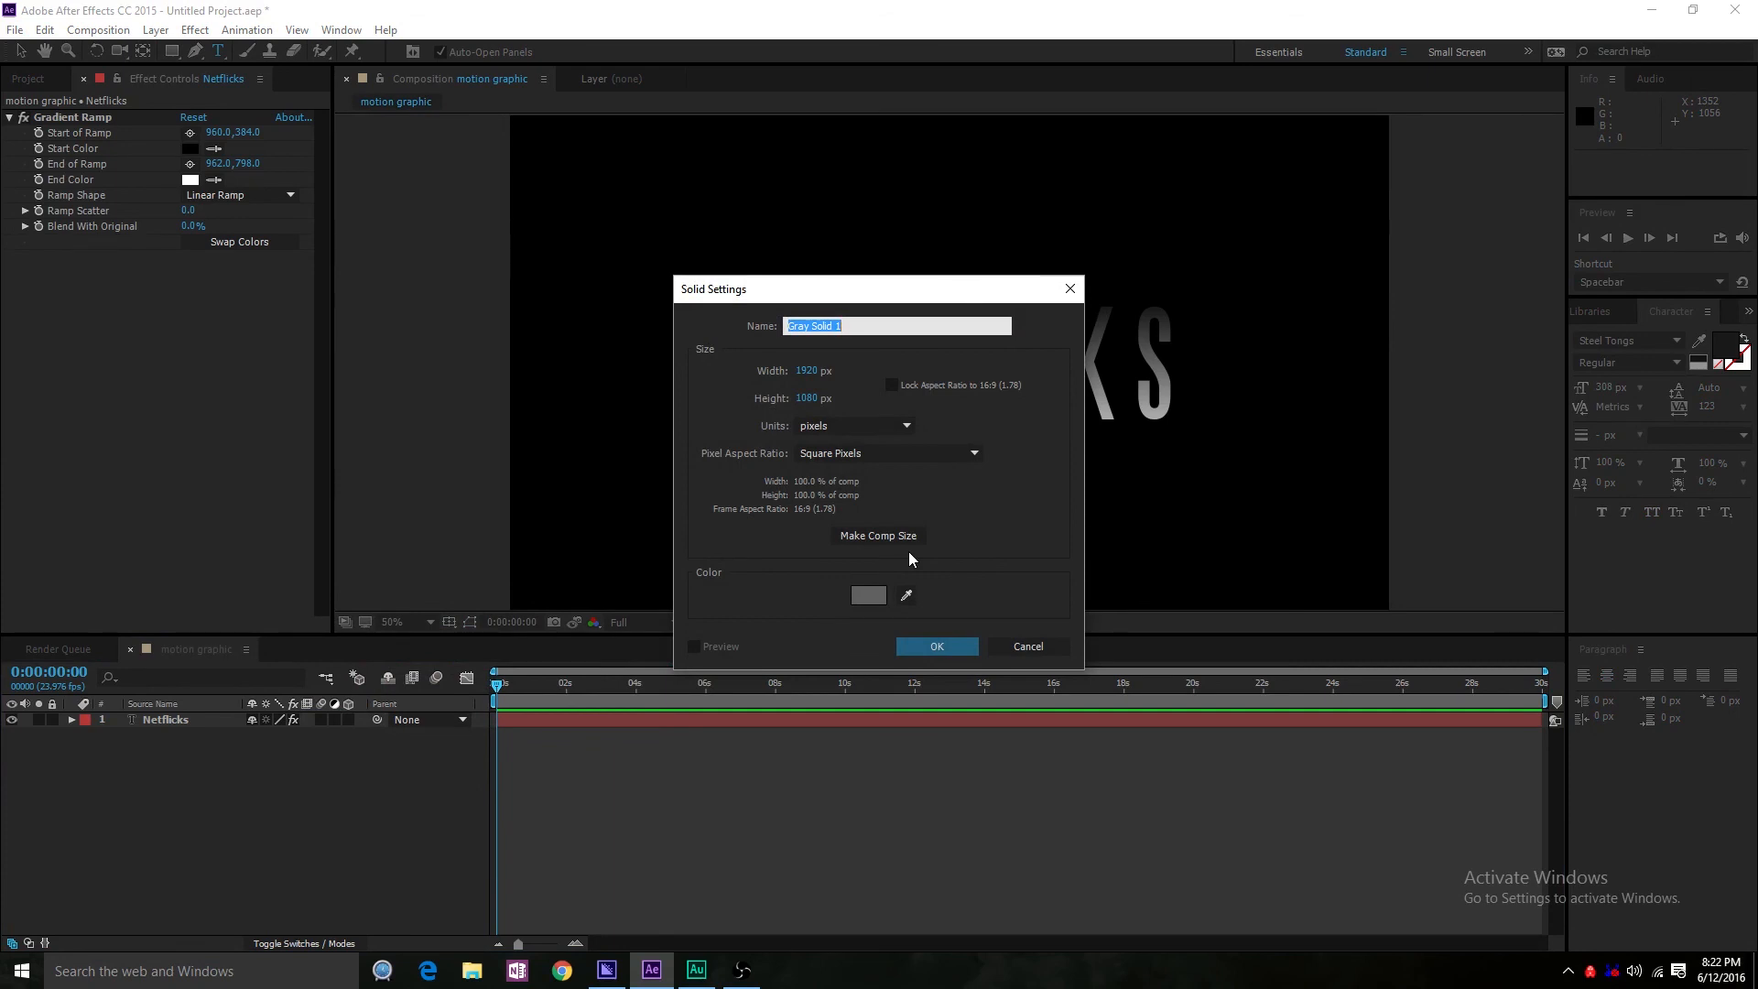
{"action": "type", "text": "vingette"}
{"action": "key", "text": "Return"}
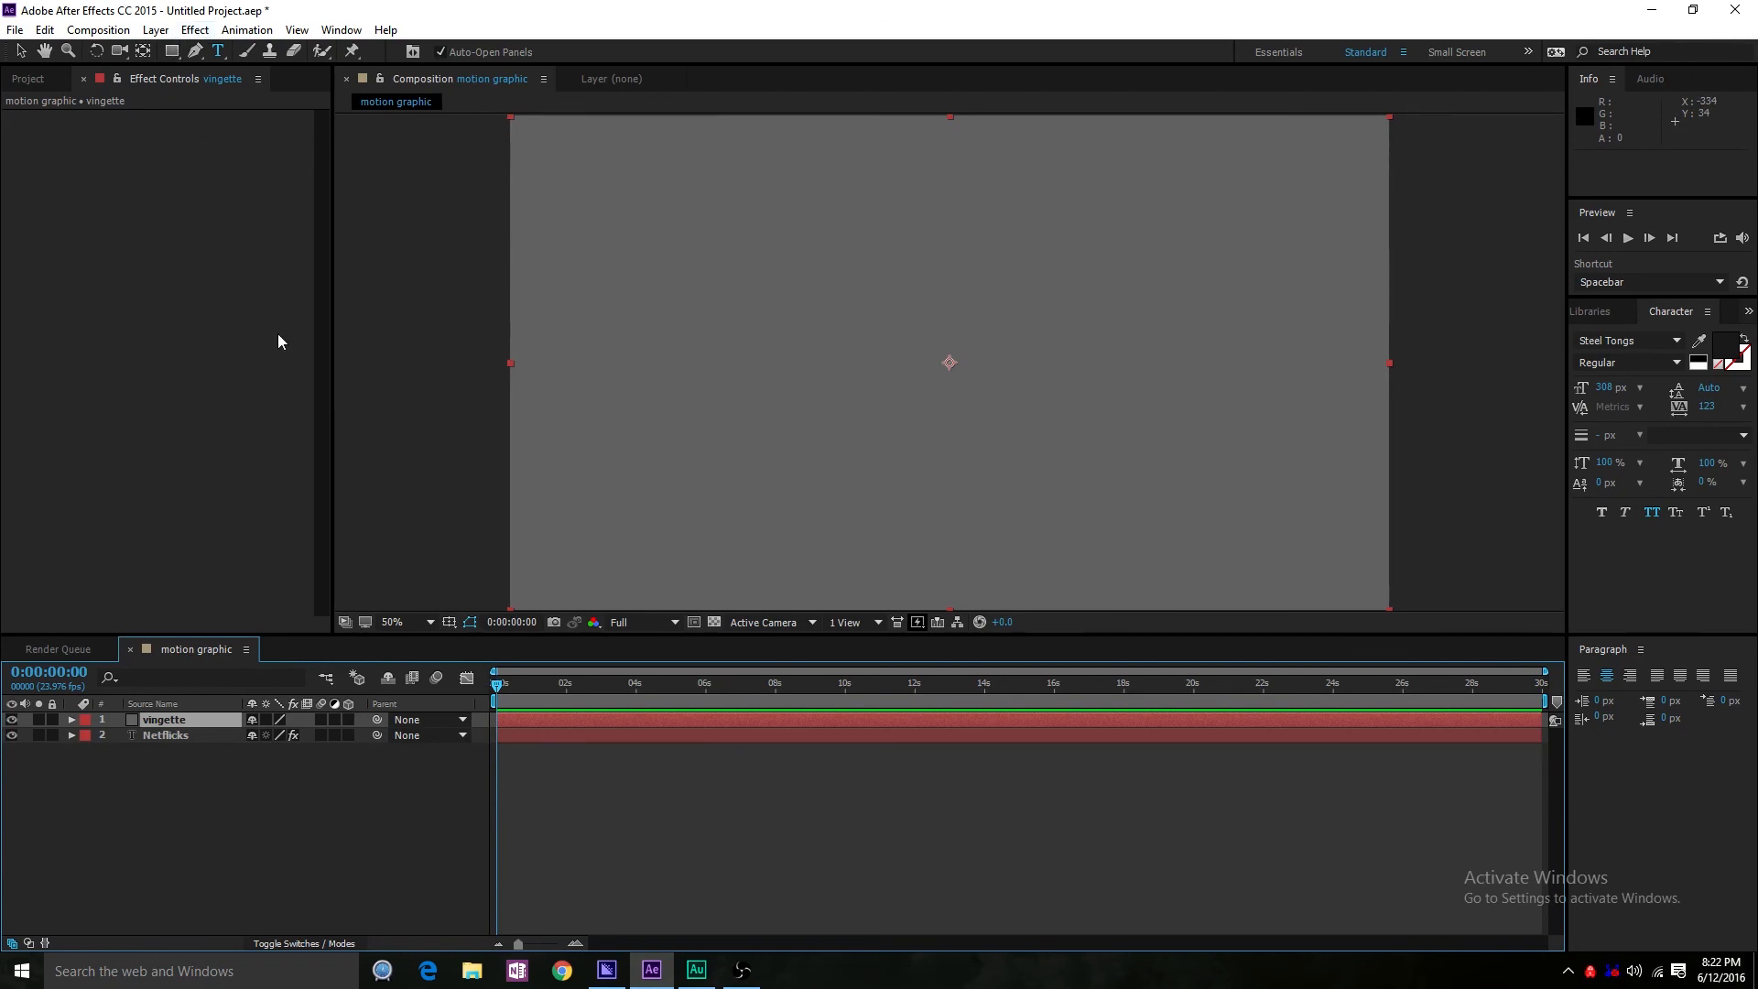
- Add a full-frame elliptical mask feathered 882 pixels to the vingette solid, and move the layer below the Netflicks text
{"action": "left_click_drag", "start_coordinate": [171, 52], "coordinate": [240, 91]}
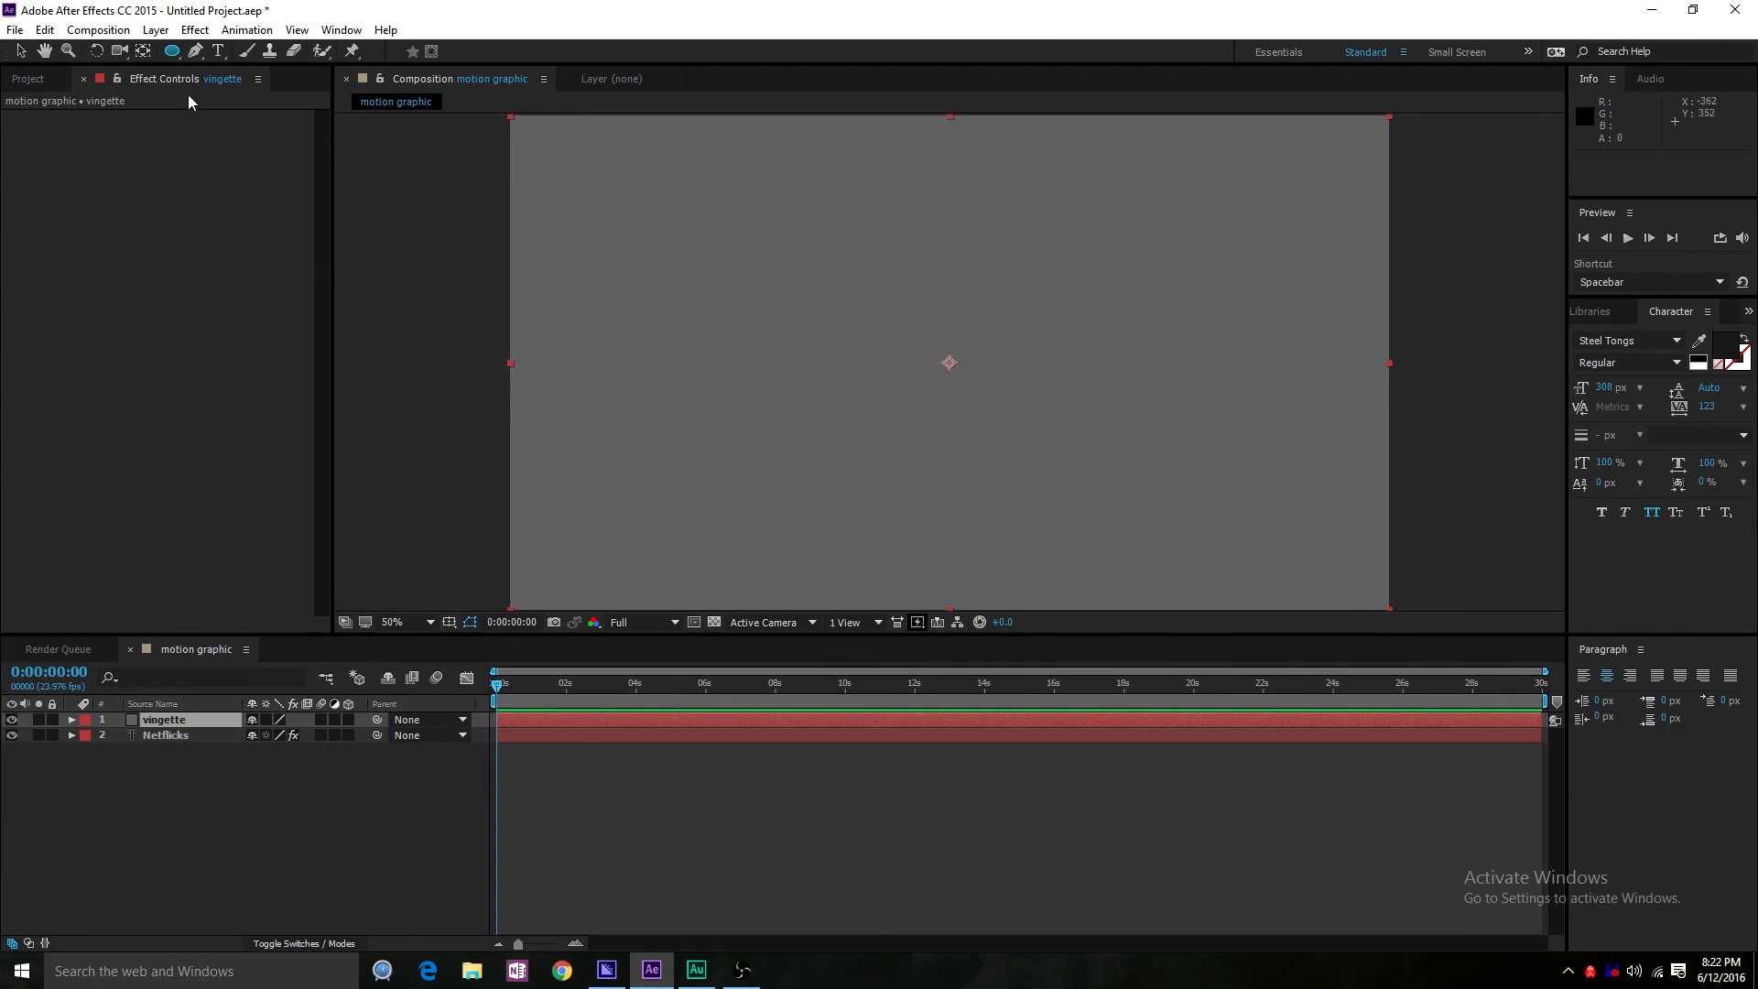
{"action": "double_click", "coordinate": [172, 52]}
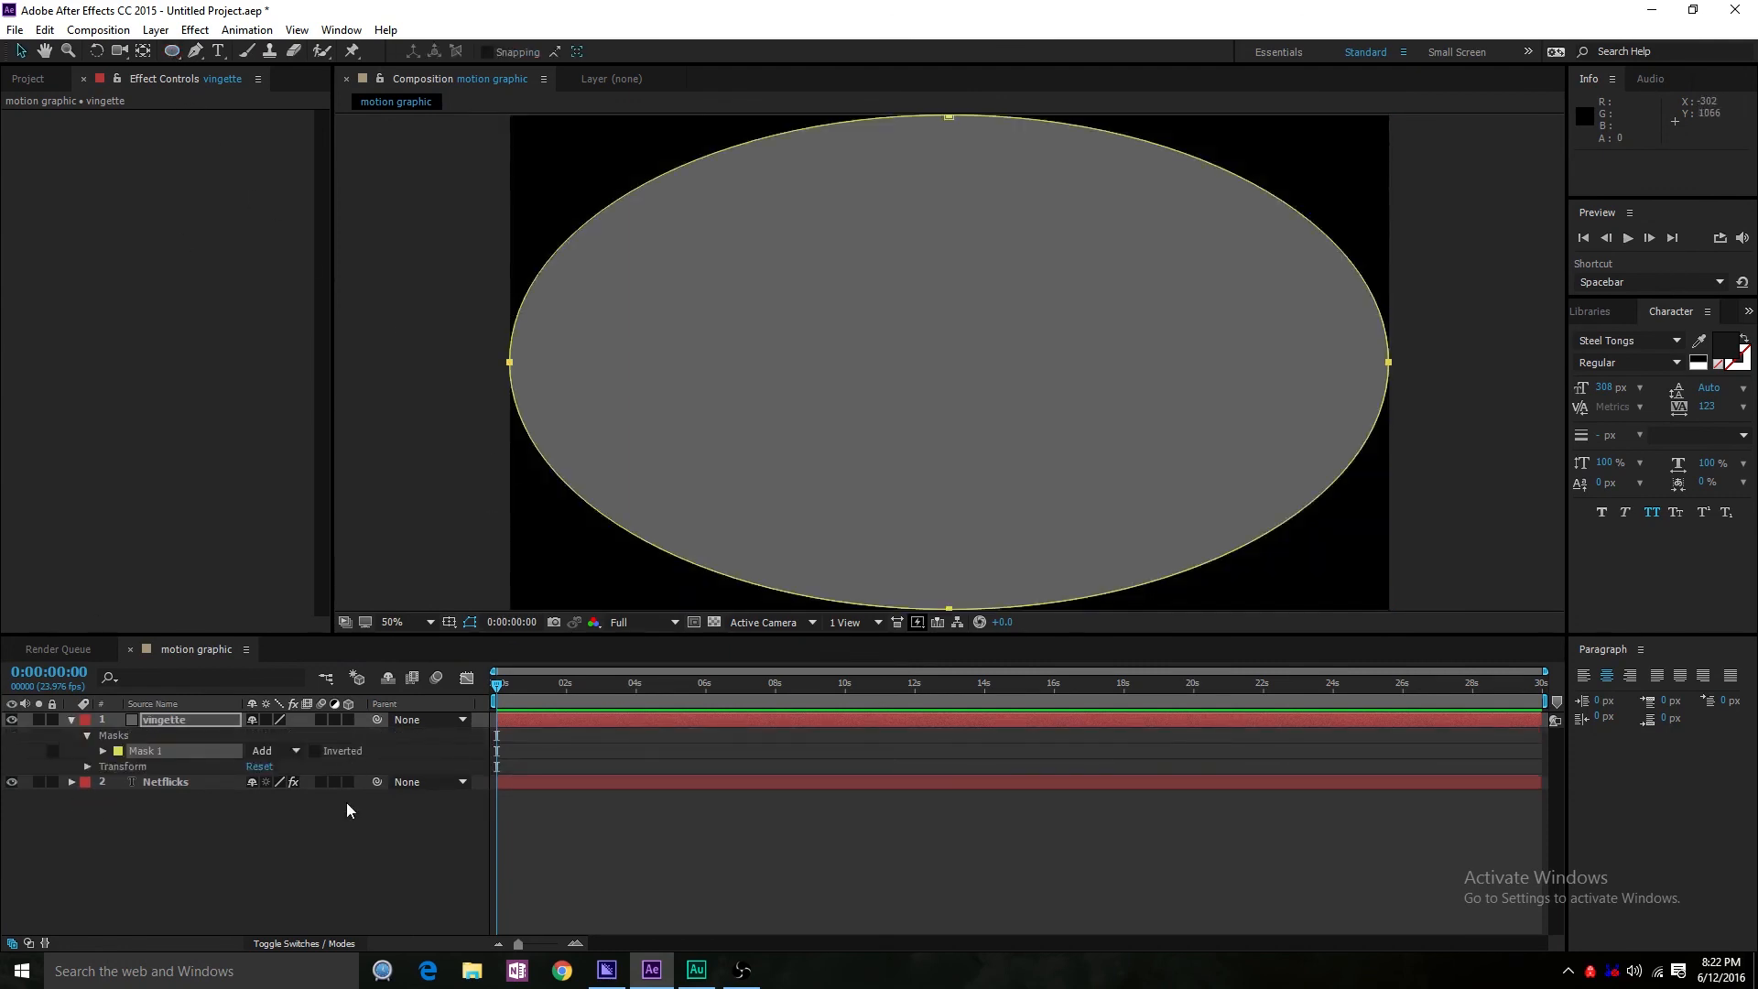
{"action": "key", "text": "f"}
{"action": "left_click_drag", "start_coordinate": [273, 750], "coordinate": [1080, 735]}
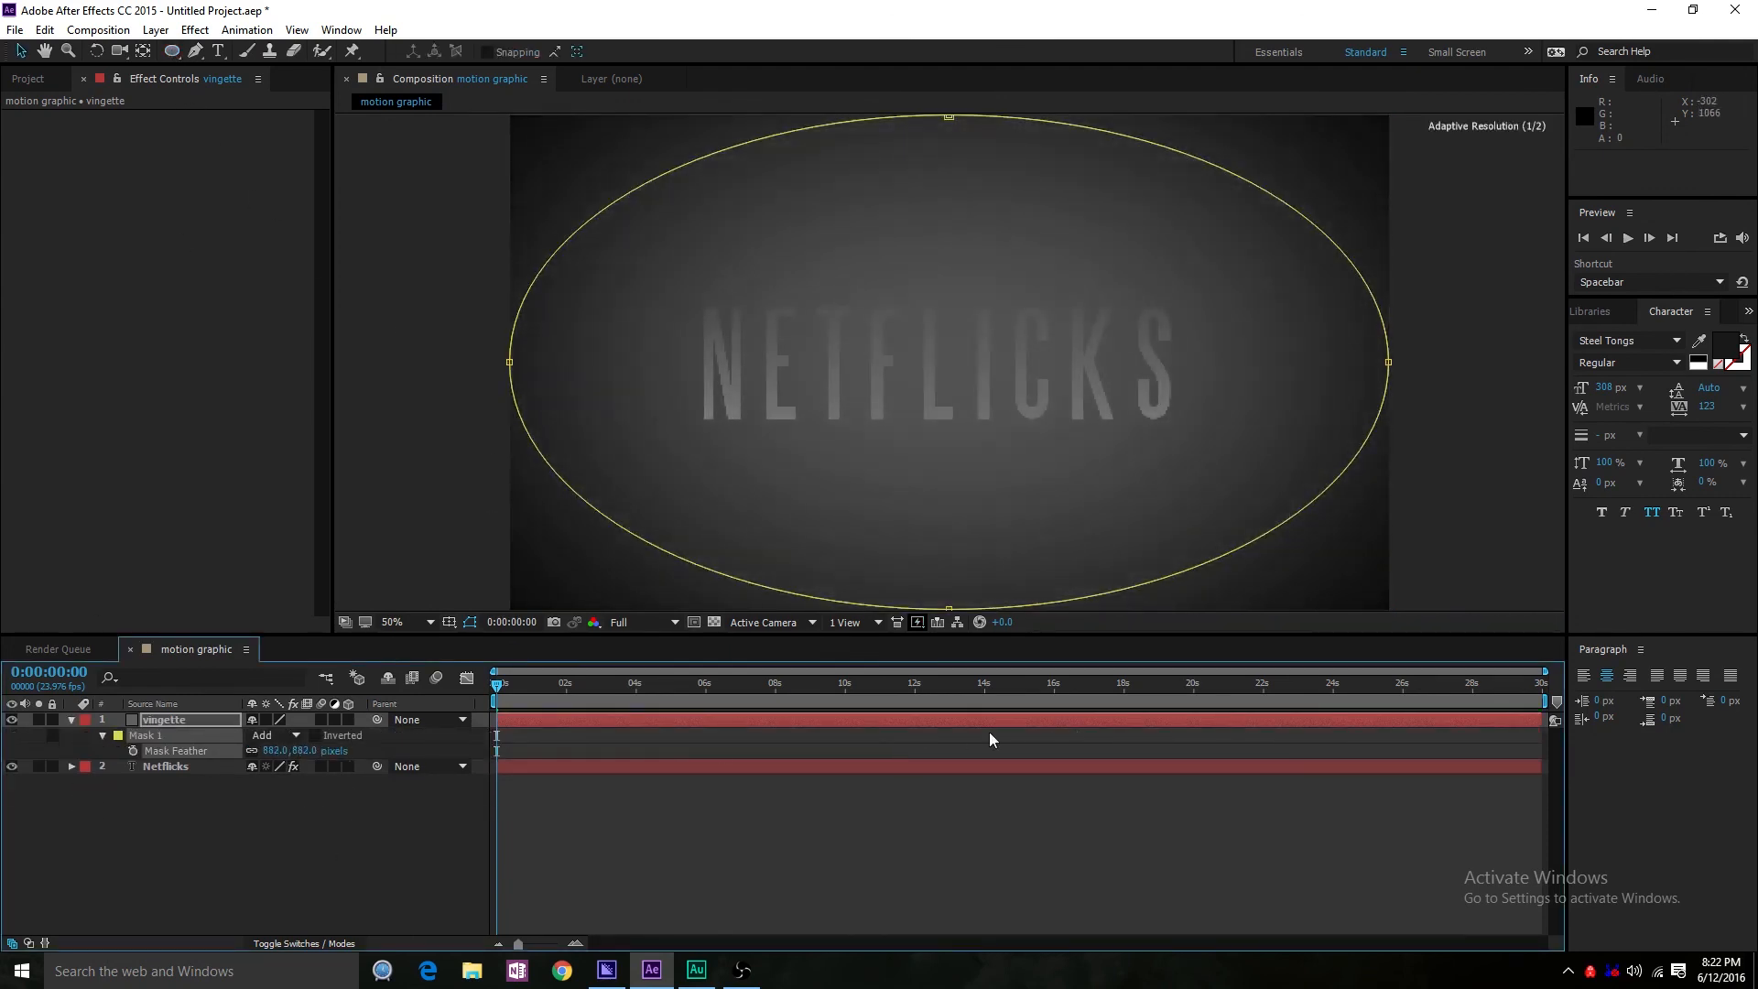
{"action": "left_click_drag", "start_coordinate": [216, 725], "coordinate": [260, 805]}
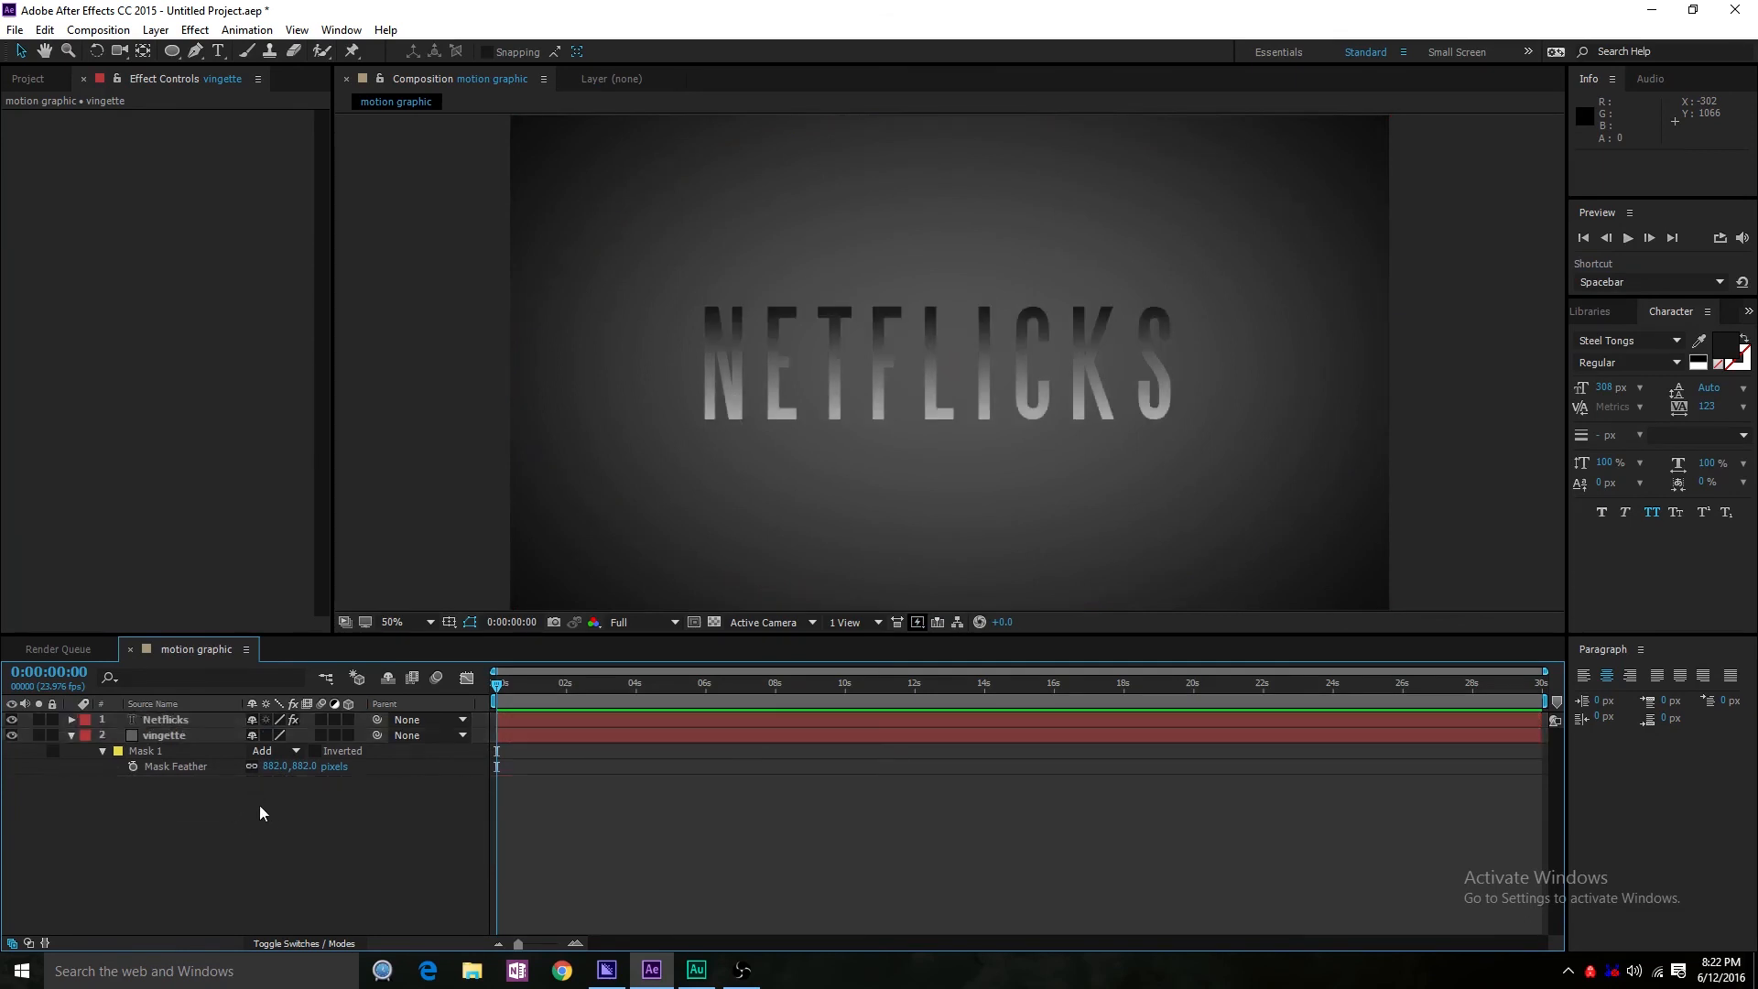
- Try inverting the elliptical mask on the vingette layer
{"action": "left_click", "coordinate": [184, 733]}
{"action": "left_click", "coordinate": [315, 751]}
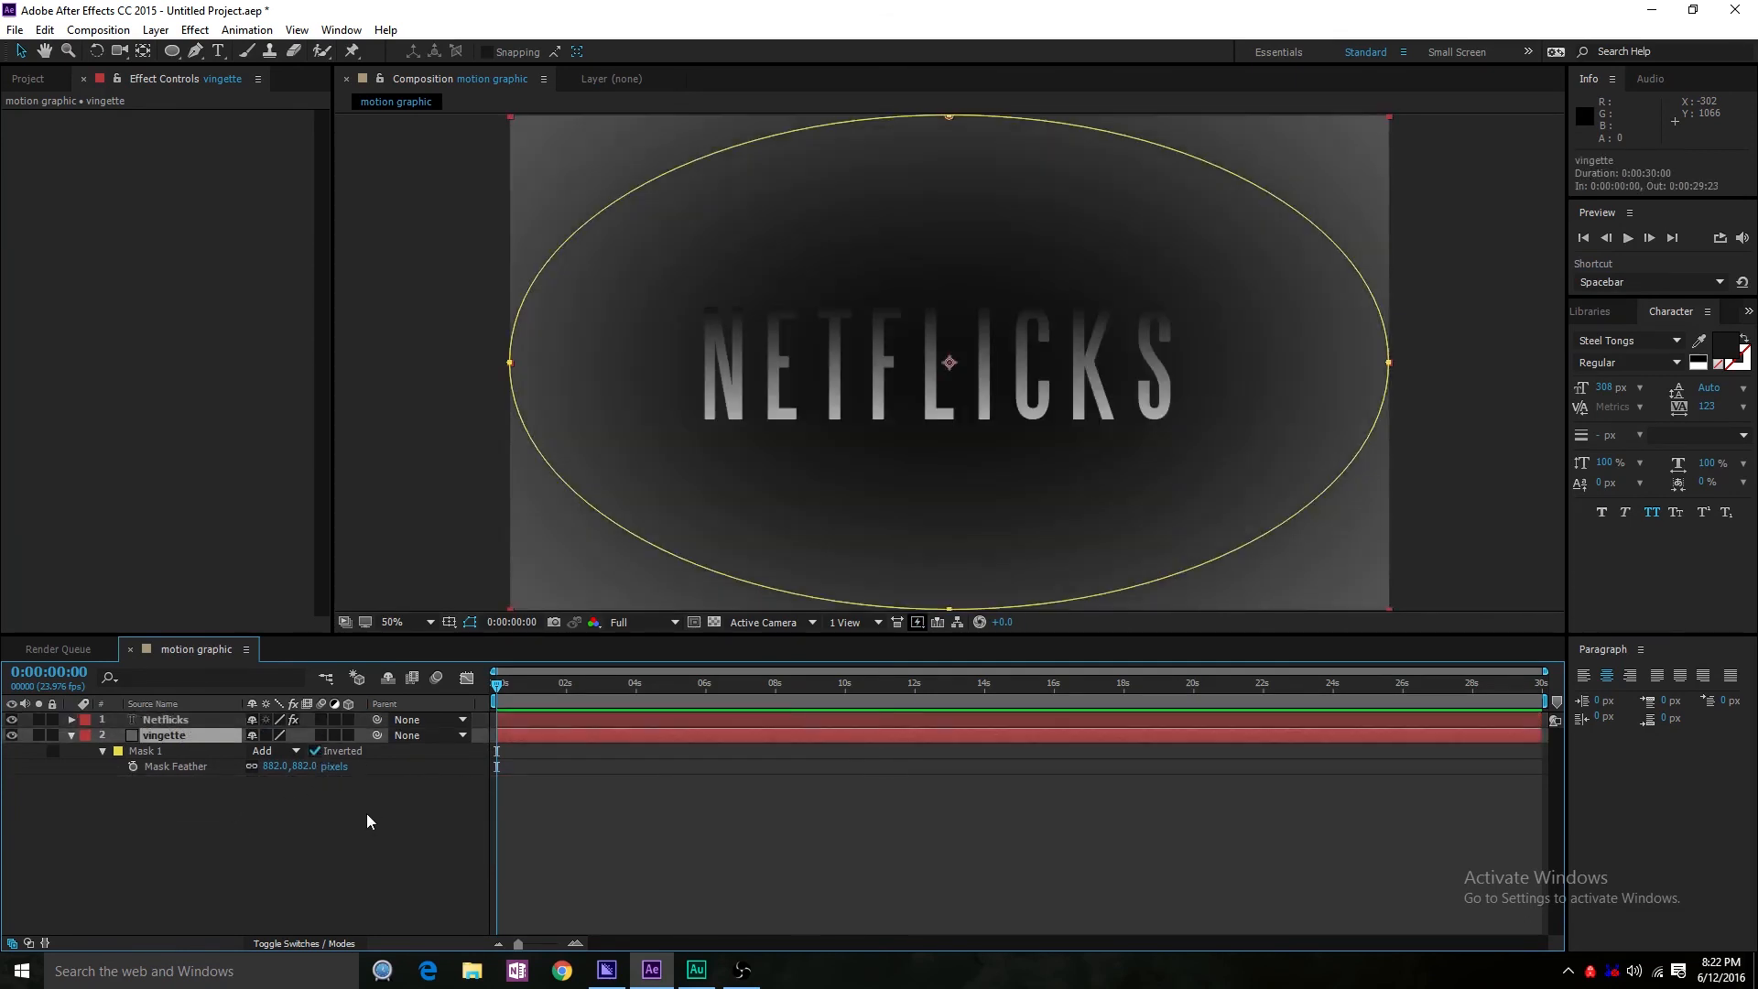
{"action": "left_click", "coordinate": [315, 751]}
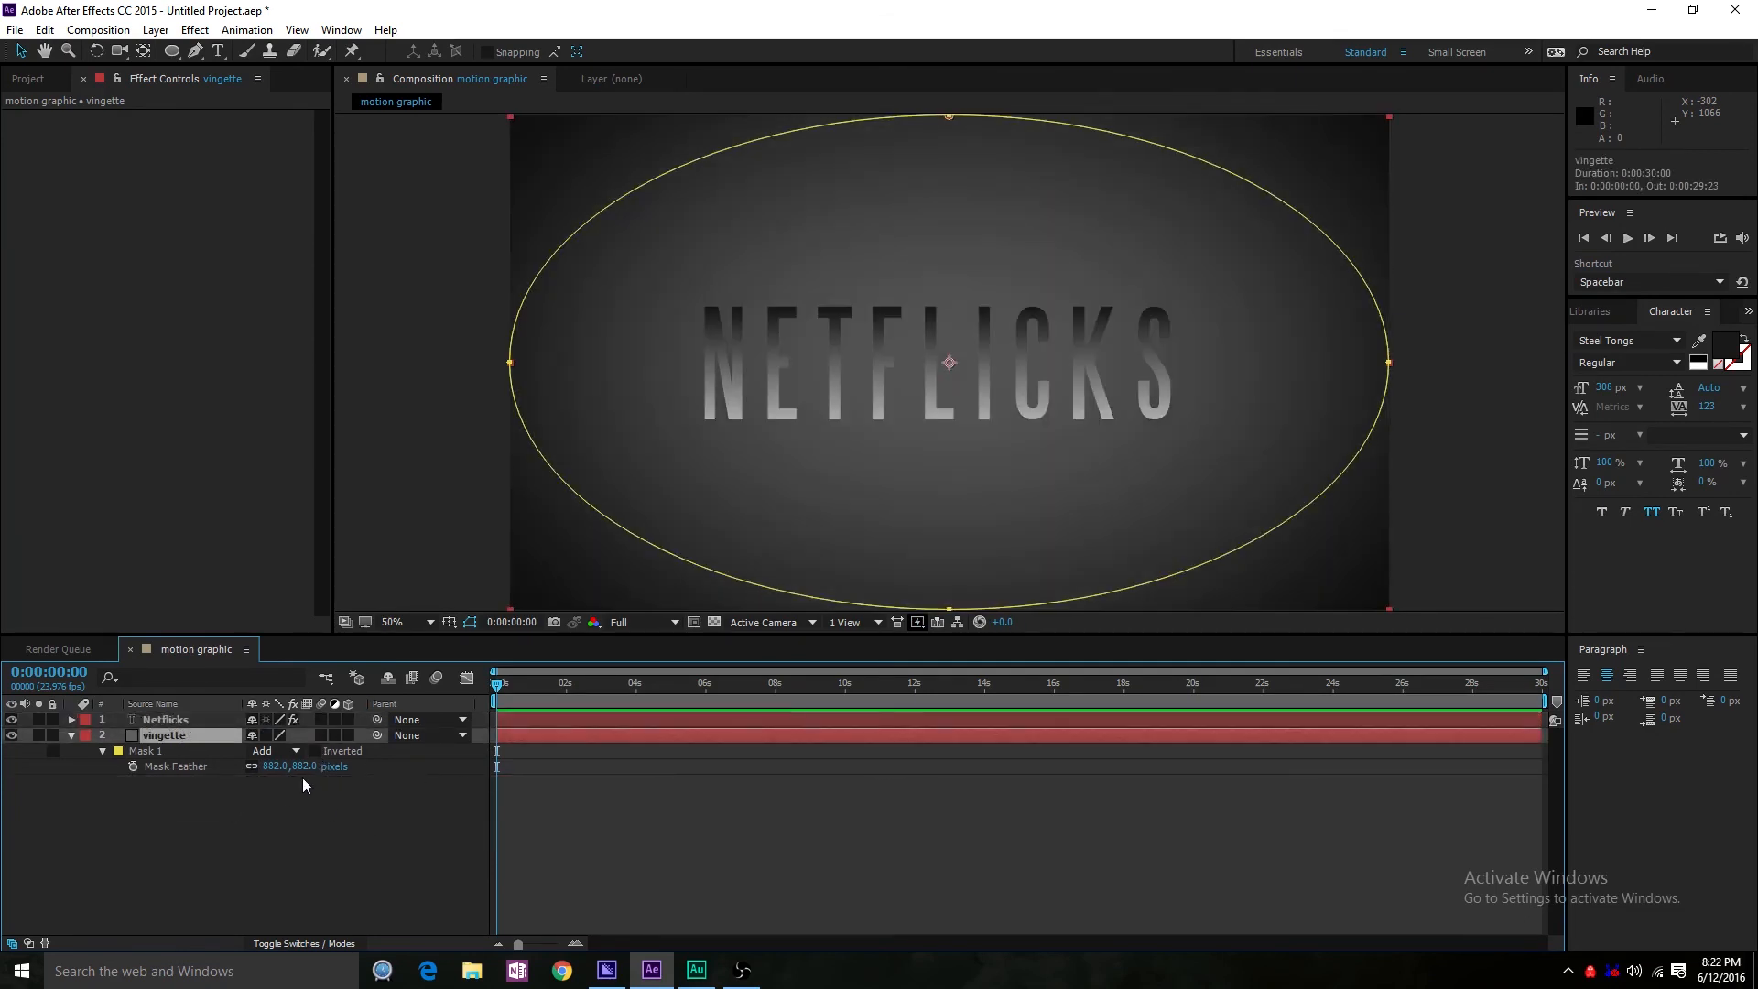
- Set the vingette layer's mask feather to 690 pixels and recolor the solid dark red, about RGB 129, 1, 1
{"action": "left_click_drag", "start_coordinate": [311, 775], "coordinate": [198, 784]}
{"action": "left_click", "coordinate": [260, 837]}
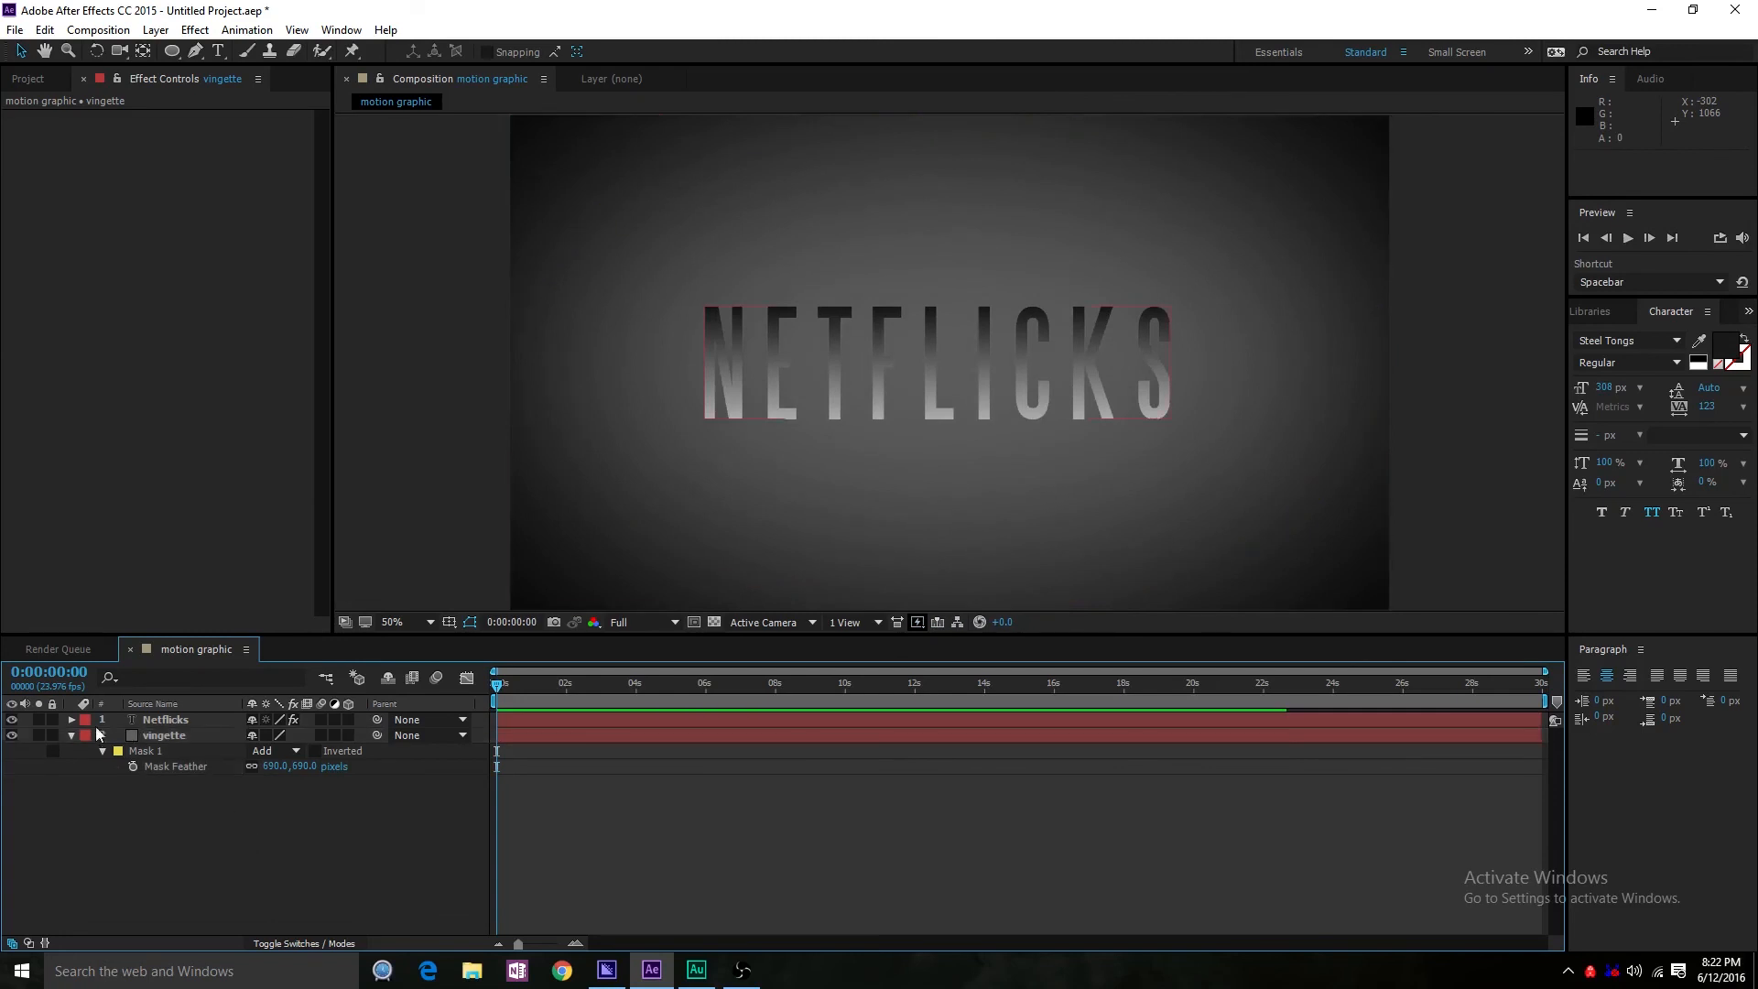
{"action": "left_click", "coordinate": [162, 735]}
{"action": "key", "text": "ctrl+shift+y"}
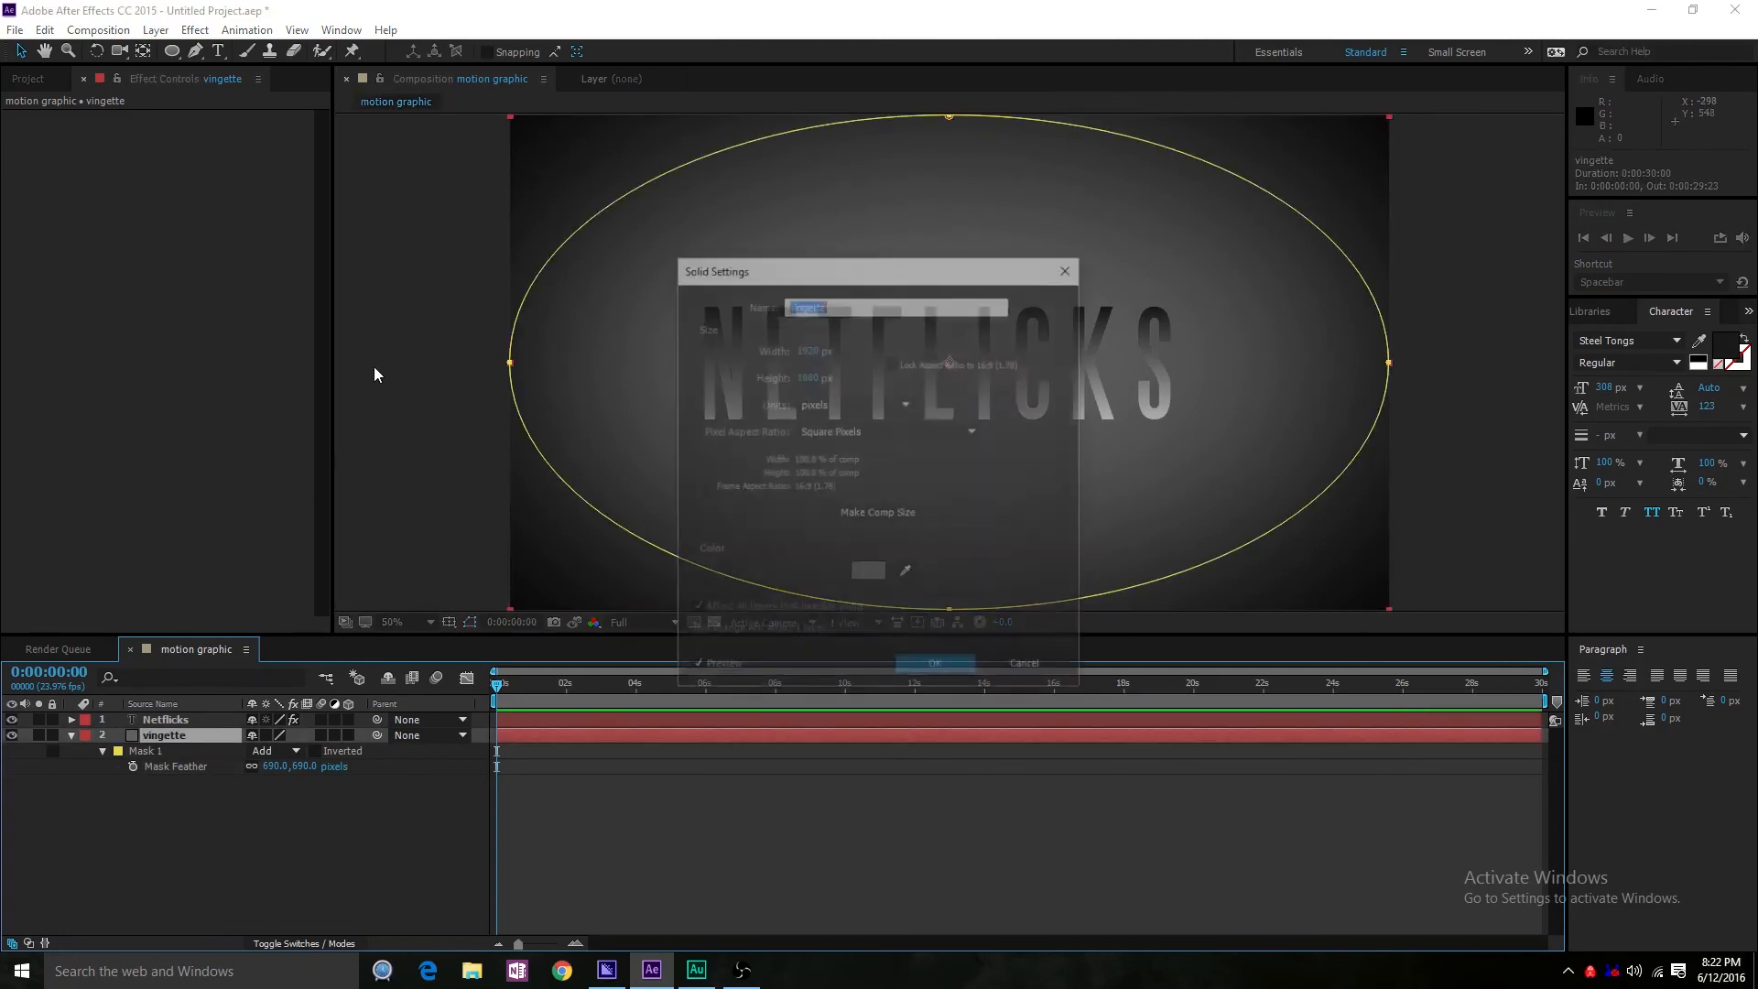
{"action": "left_click", "coordinate": [881, 569]}
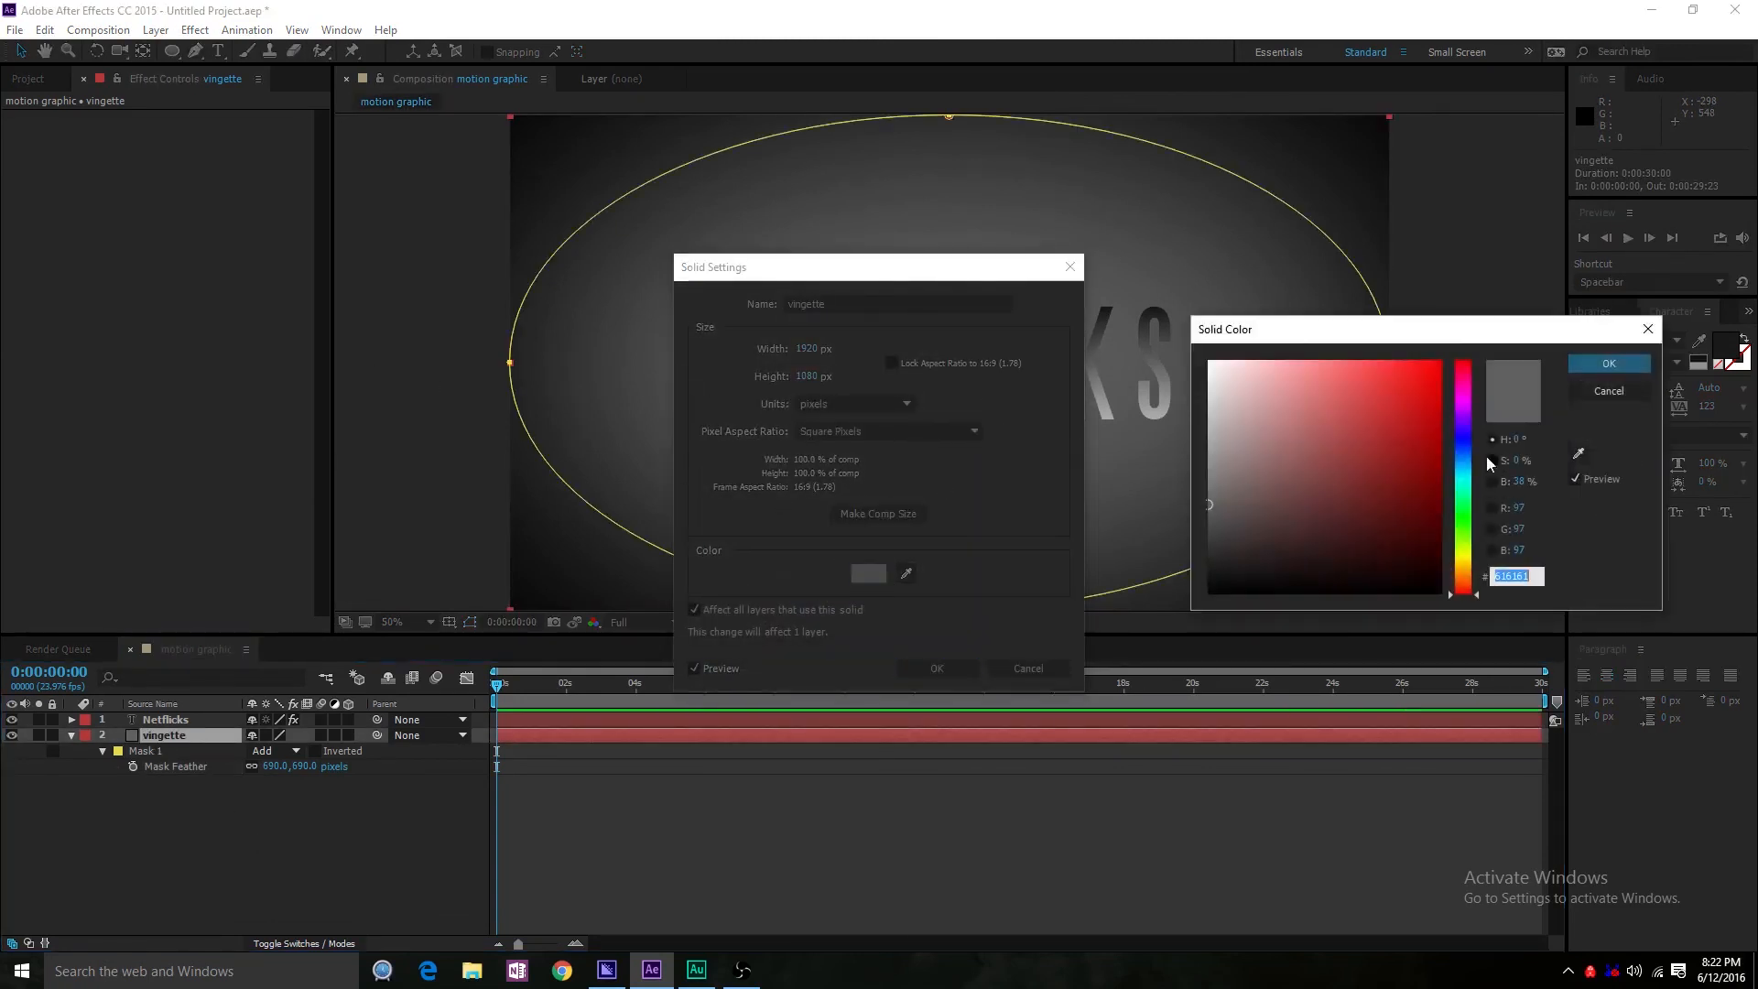
{"action": "left_click_drag", "start_coordinate": [1389, 455], "coordinate": [1463, 478]}
{"action": "left_click_drag", "start_coordinate": [1472, 538], "coordinate": [1472, 594]}
{"action": "mouse_move", "coordinate": [1268, 399]}
{"action": "left_mouse_down"}
{"action": "mouse_move", "coordinate": [1303, 443]}
{"action": "mouse_move", "coordinate": [1461, 475]}
{"action": "mouse_move", "coordinate": [1438, 482]}
{"action": "left_mouse_up"}
{"action": "left_click", "coordinate": [1609, 364]}
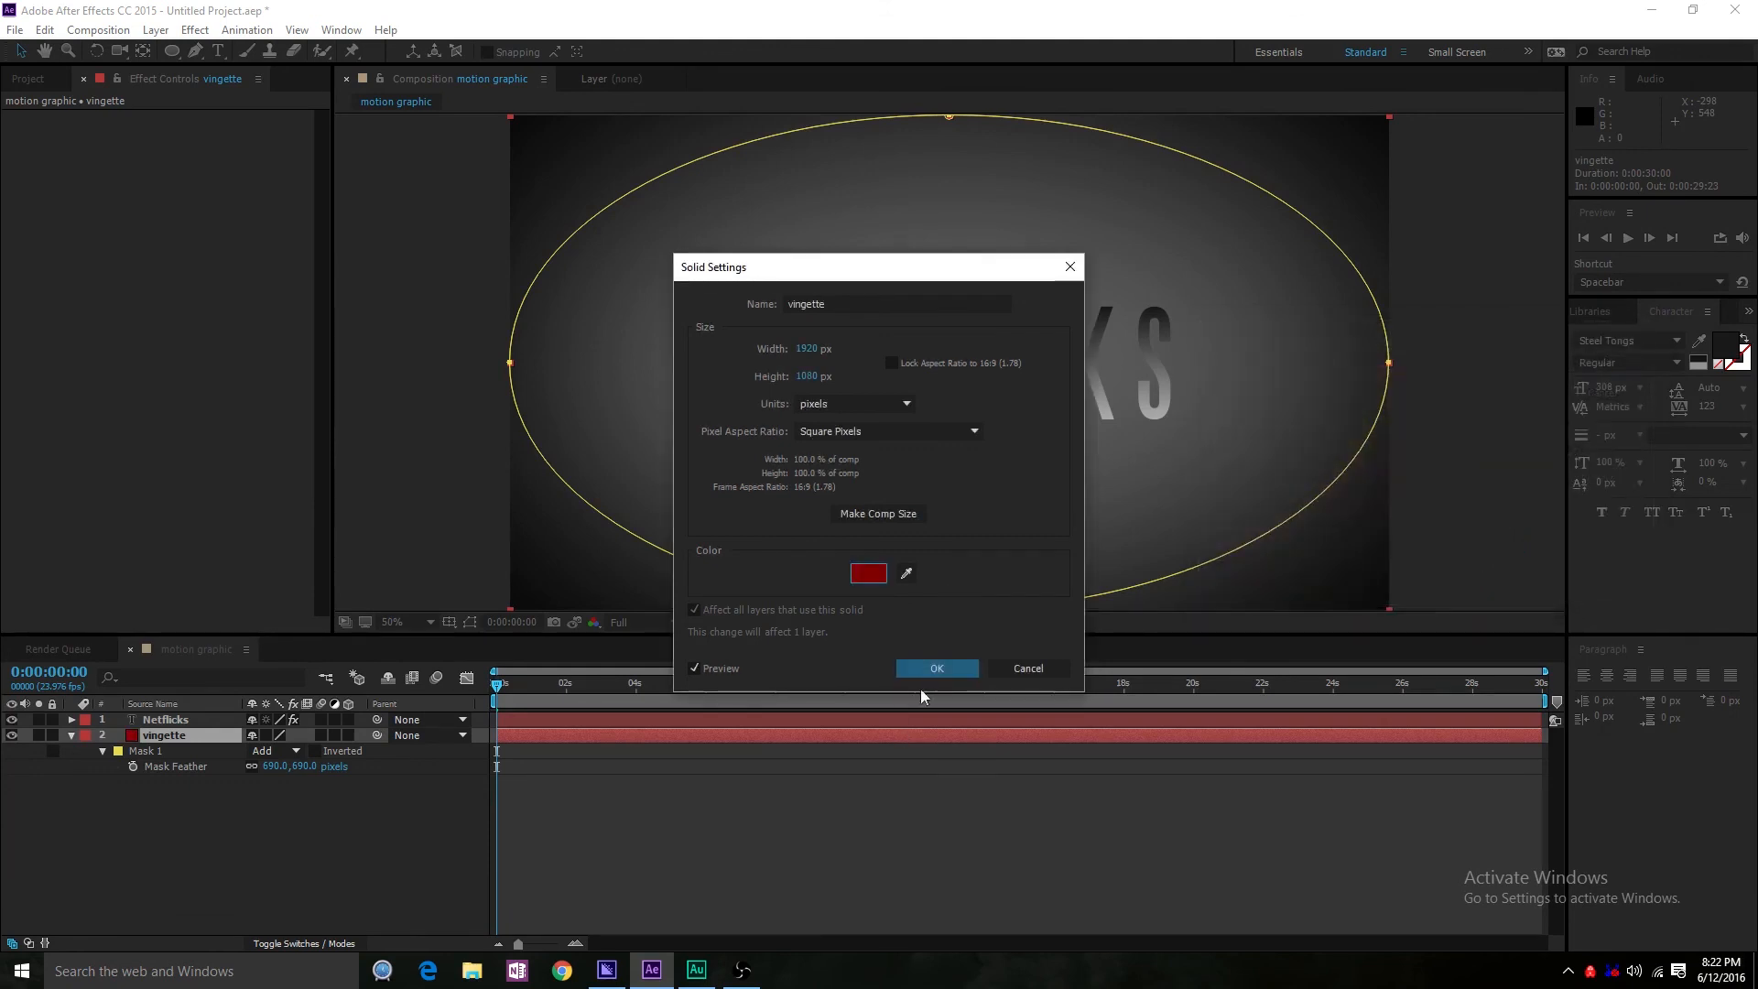
{"action": "left_click", "coordinate": [935, 669]}
{"action": "left_click", "coordinate": [139, 863]}
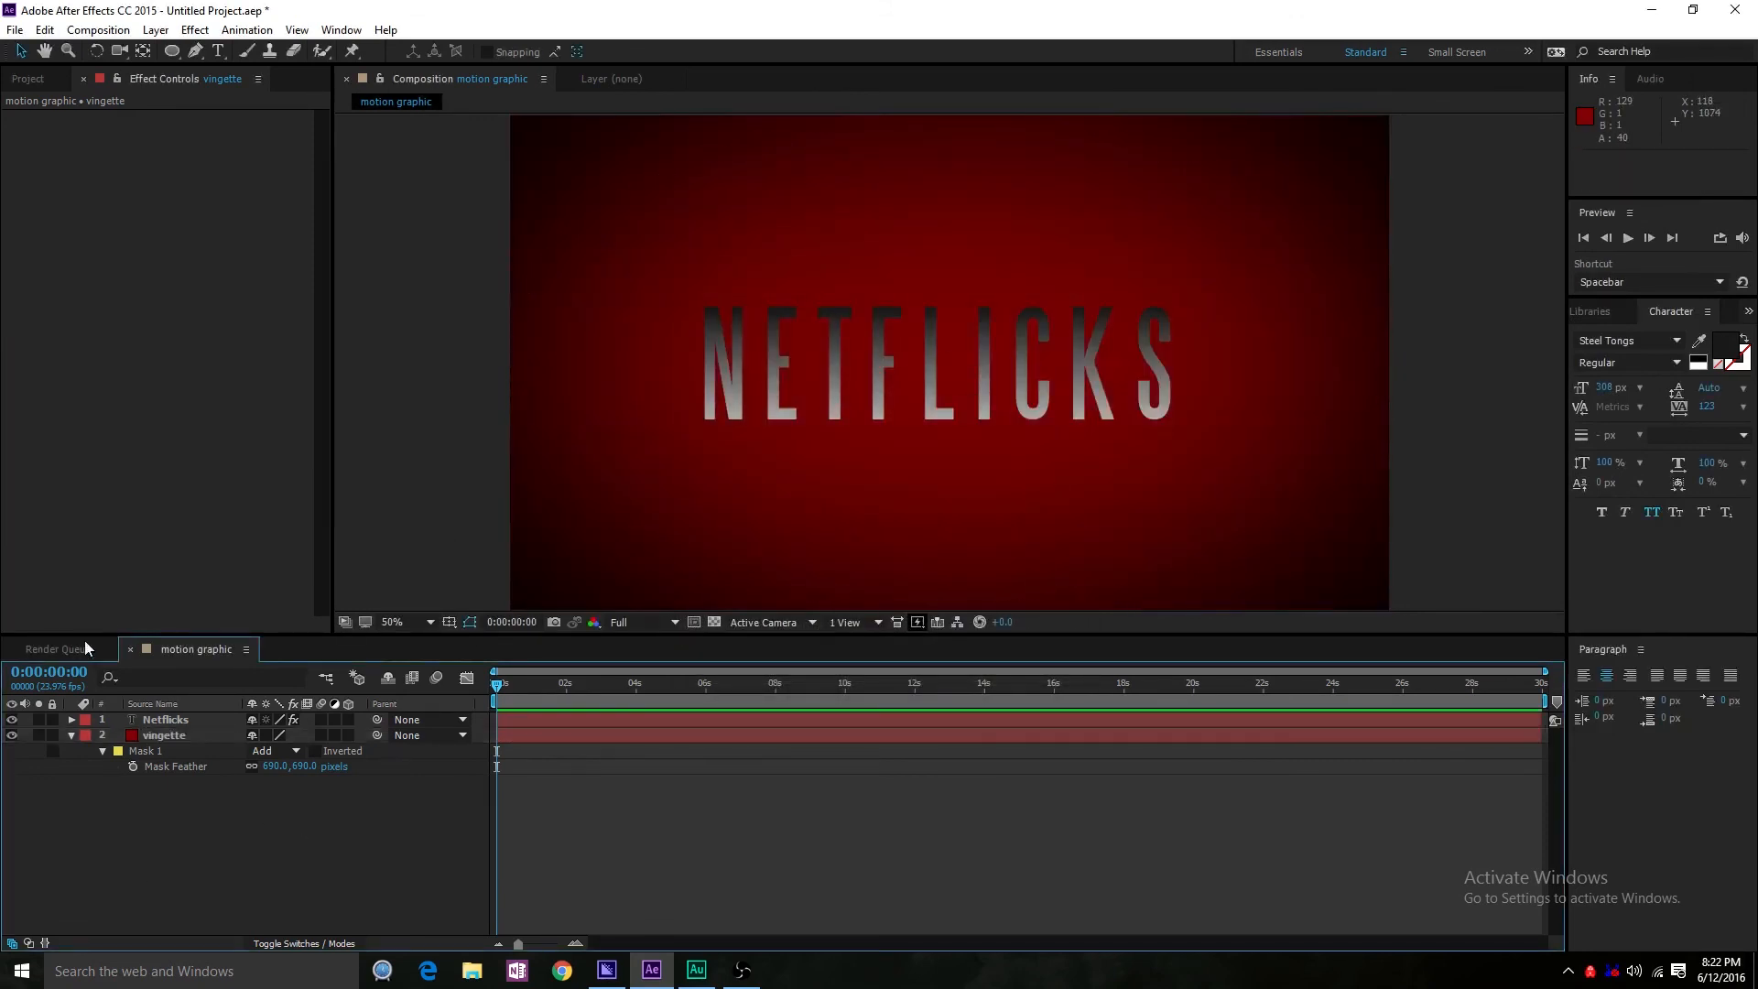
- Turn off the Gradient Ramp effect on the Netflicks text layer and set the text fill to white
{"action": "left_click", "coordinate": [174, 722]}
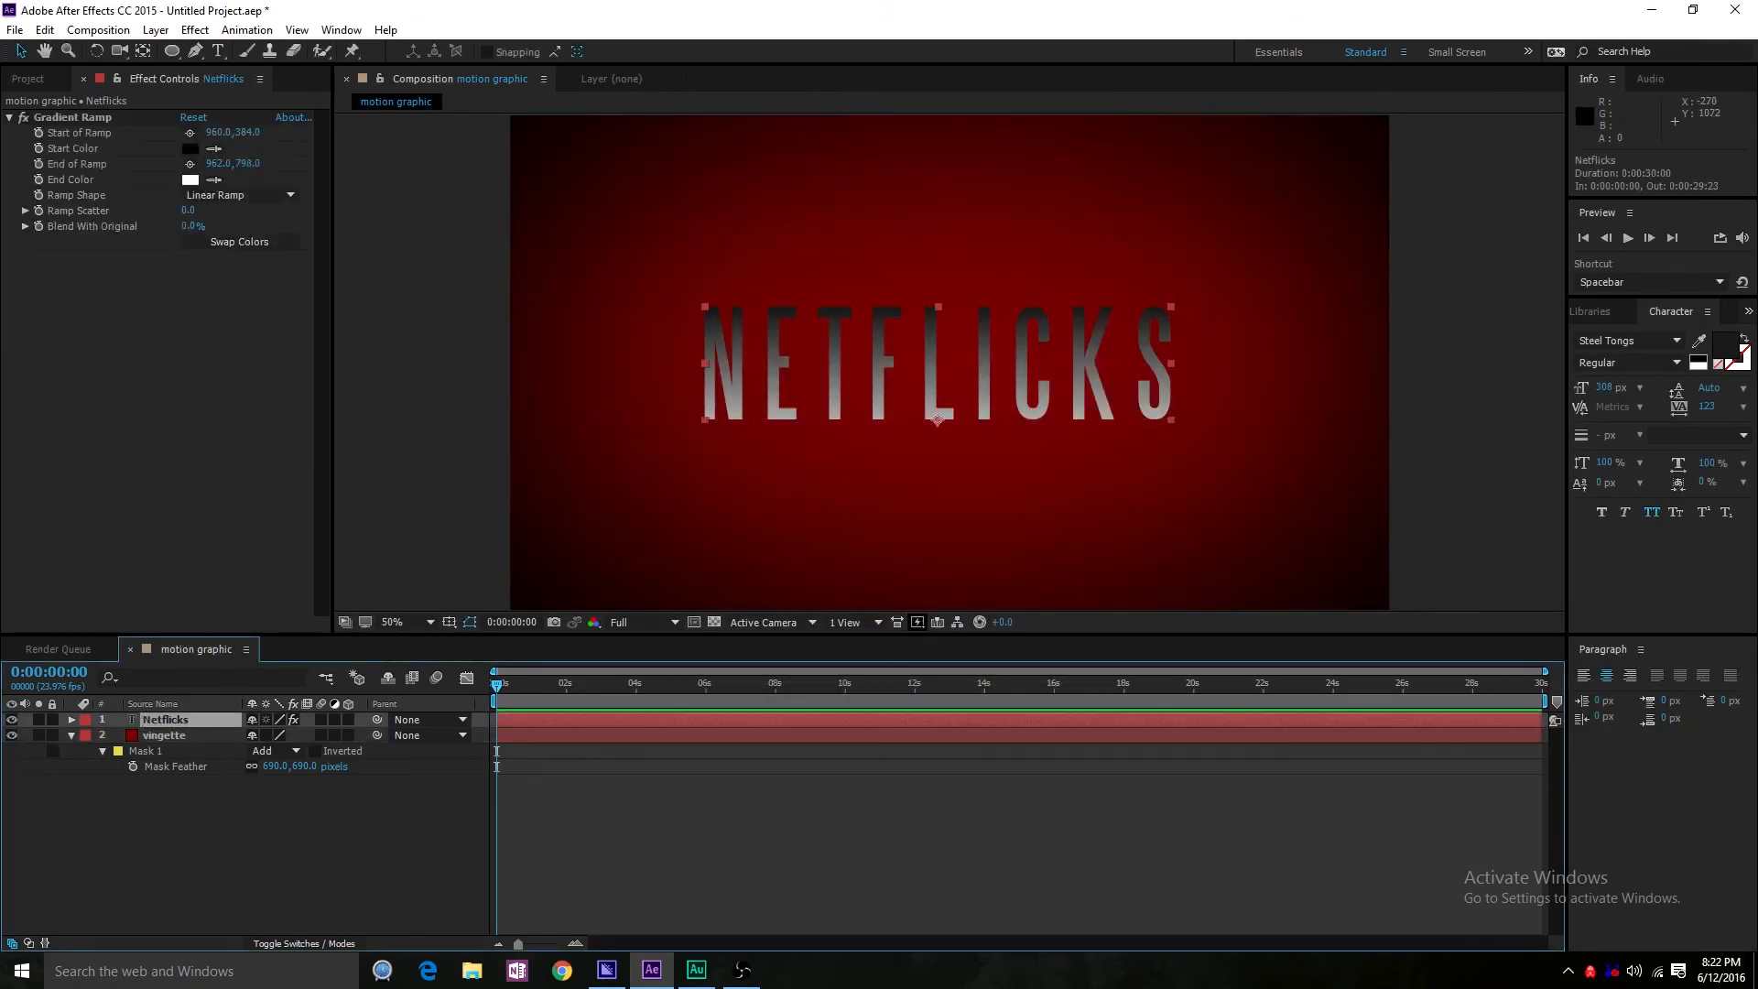
{"action": "left_click", "coordinate": [24, 119]}
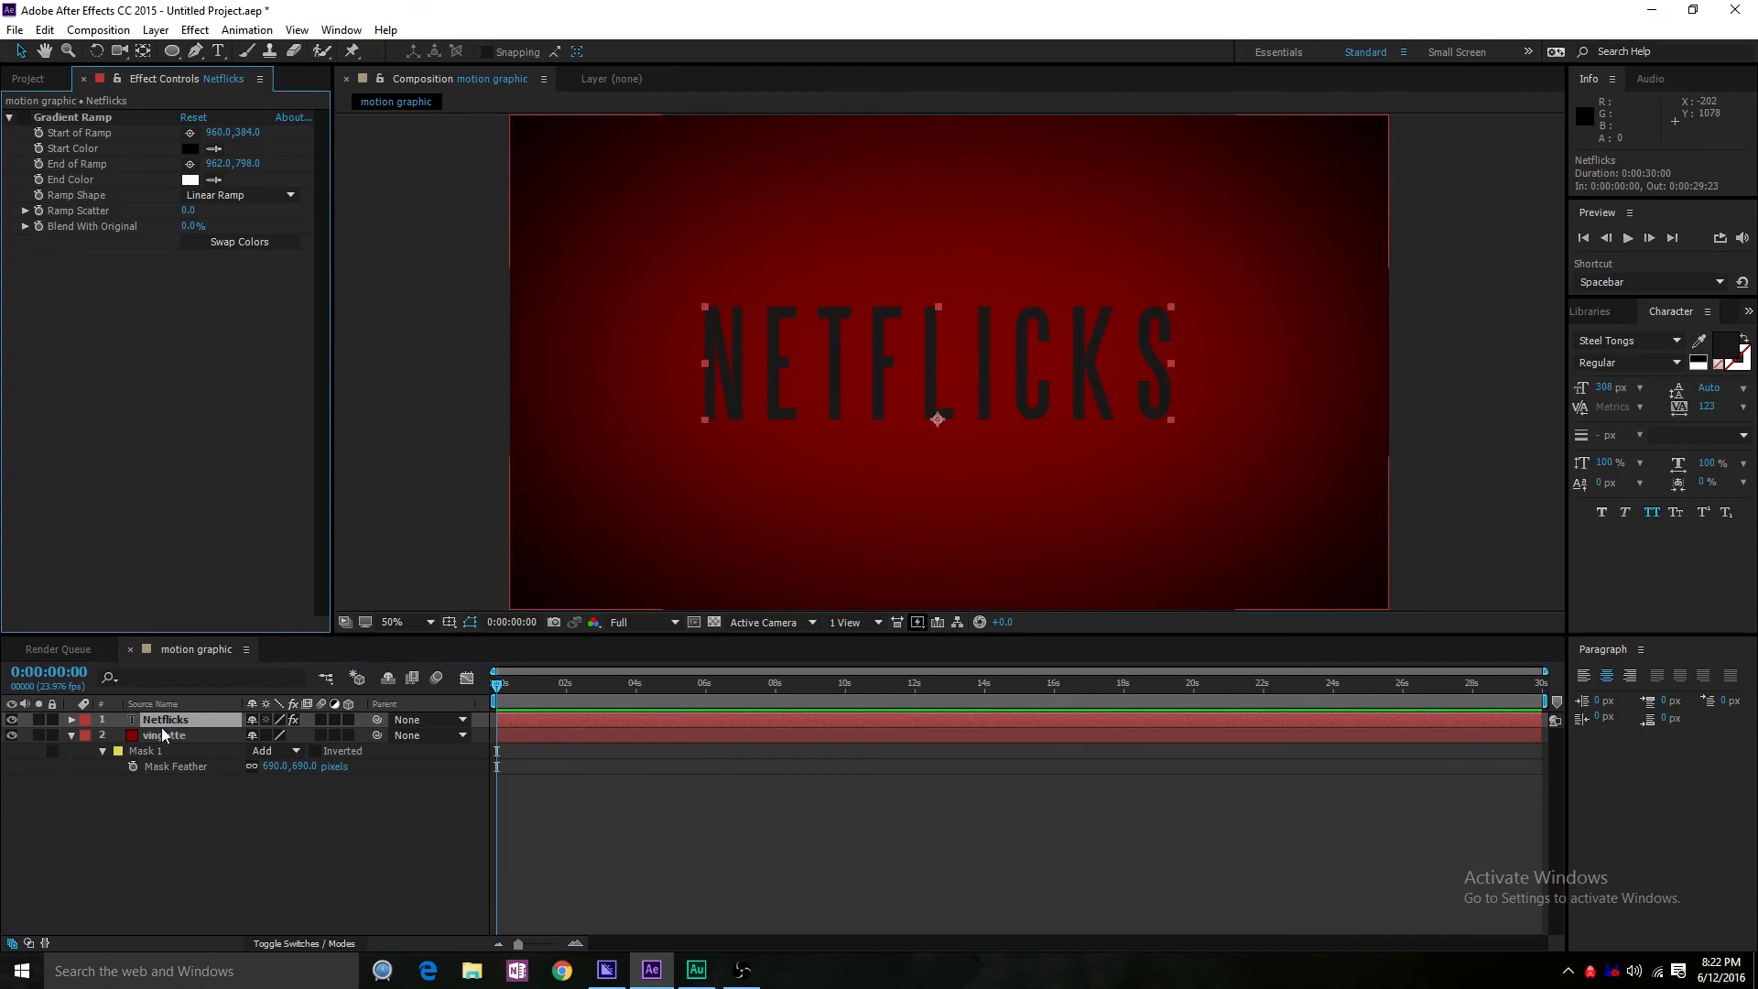
{"action": "key", "text": "ctrl+t"}
{"action": "left_click", "coordinate": [1700, 357]}
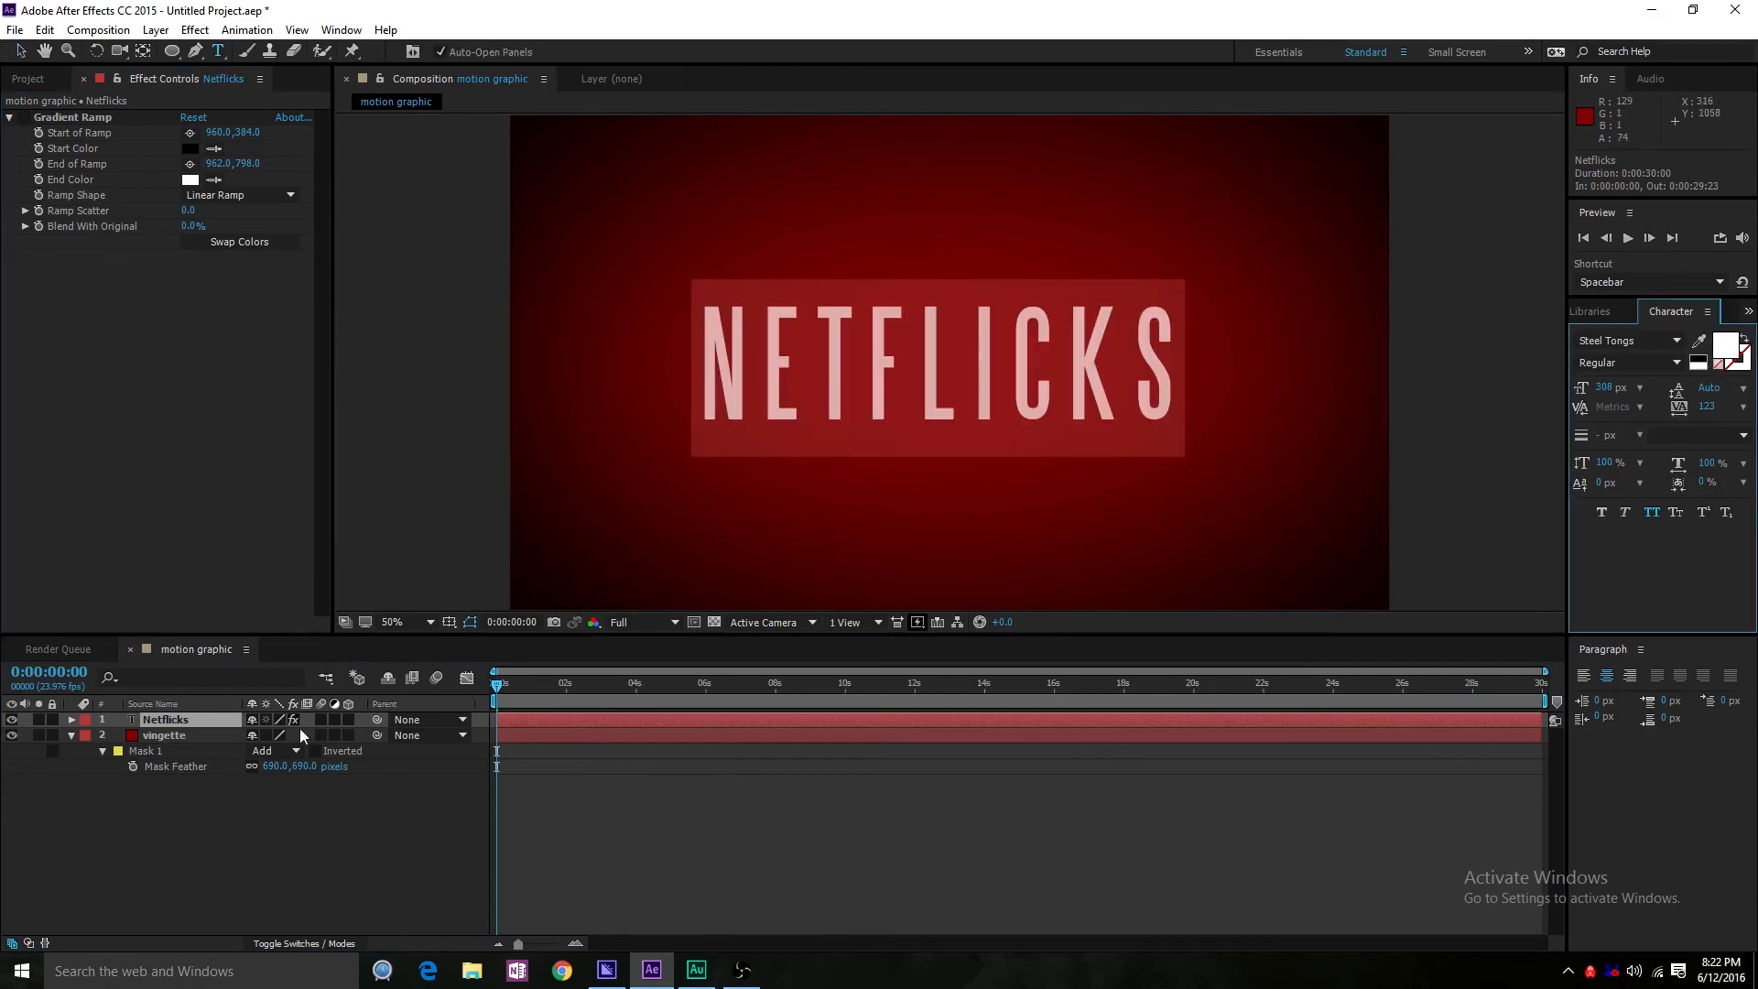
{"action": "left_click", "coordinate": [372, 850]}
- Replace the "cks" ending of the title text with "x" to spell "Netflix"
{"action": "double_click", "coordinate": [169, 720]}
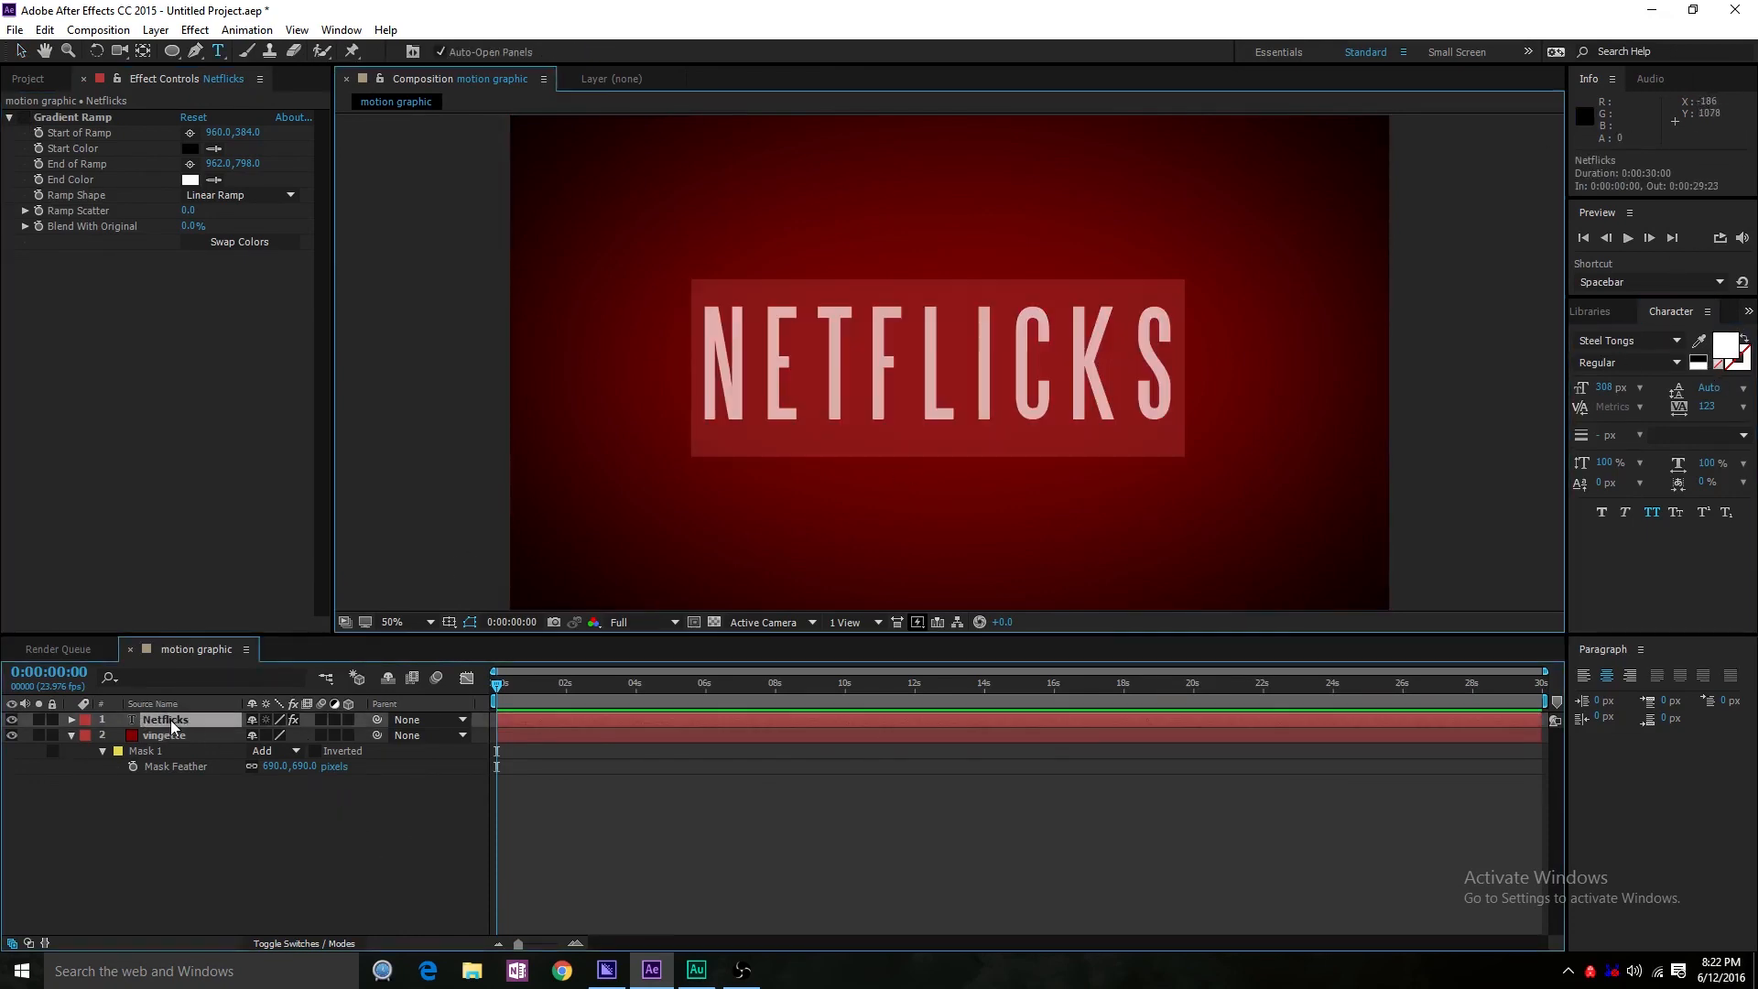
{"action": "left_click", "coordinate": [1126, 362]}
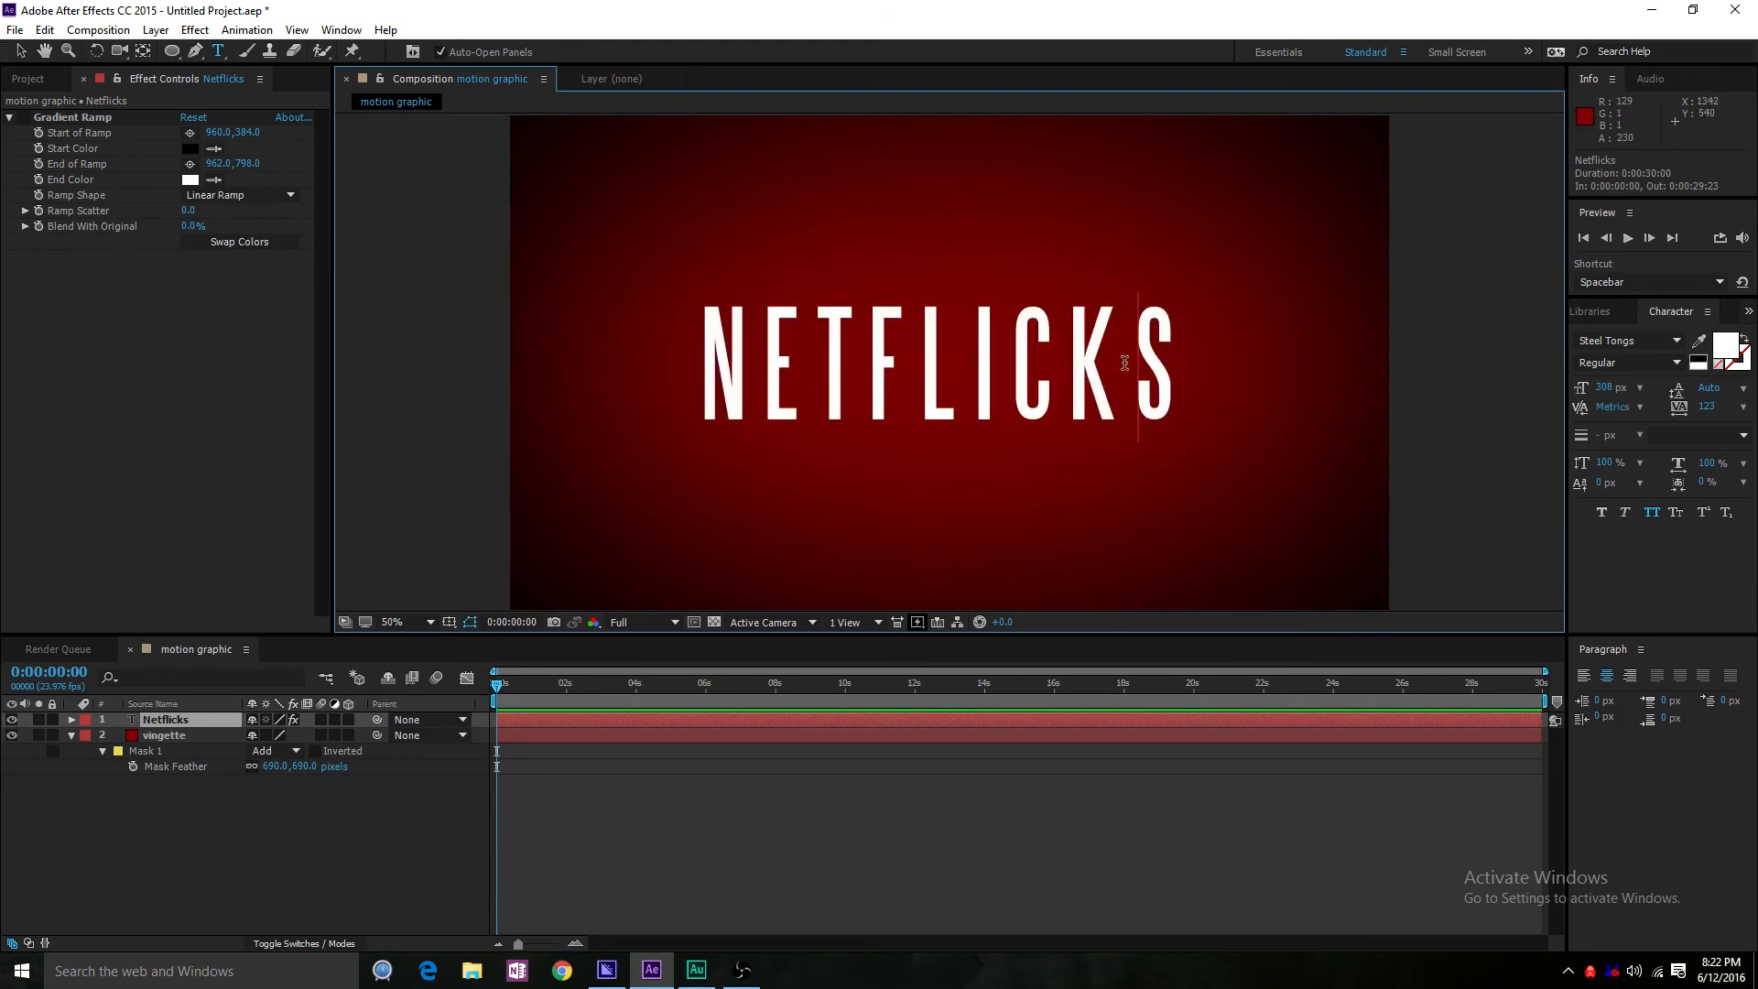
{"action": "key", "text": "BackSpace"}
{"action": "key", "text": "Delete"}
{"action": "key", "text": "BackSpace"}
{"action": "type", "text": "x"}
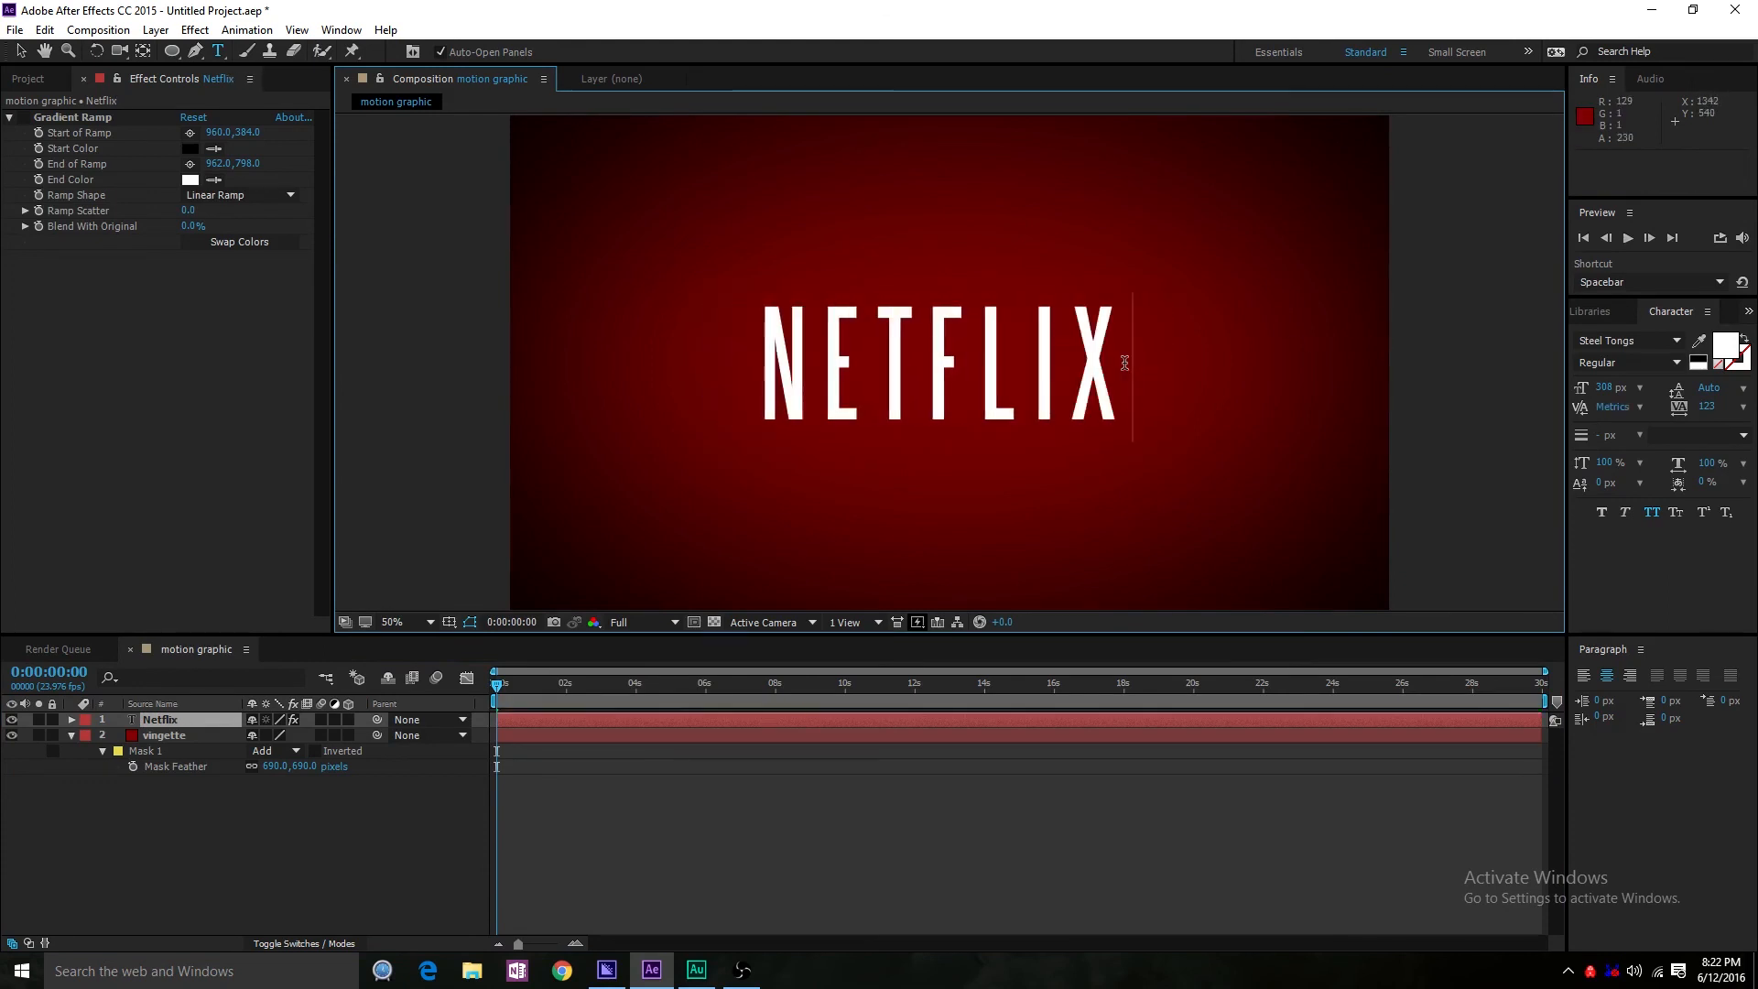
{"action": "left_click", "coordinate": [553, 806]}
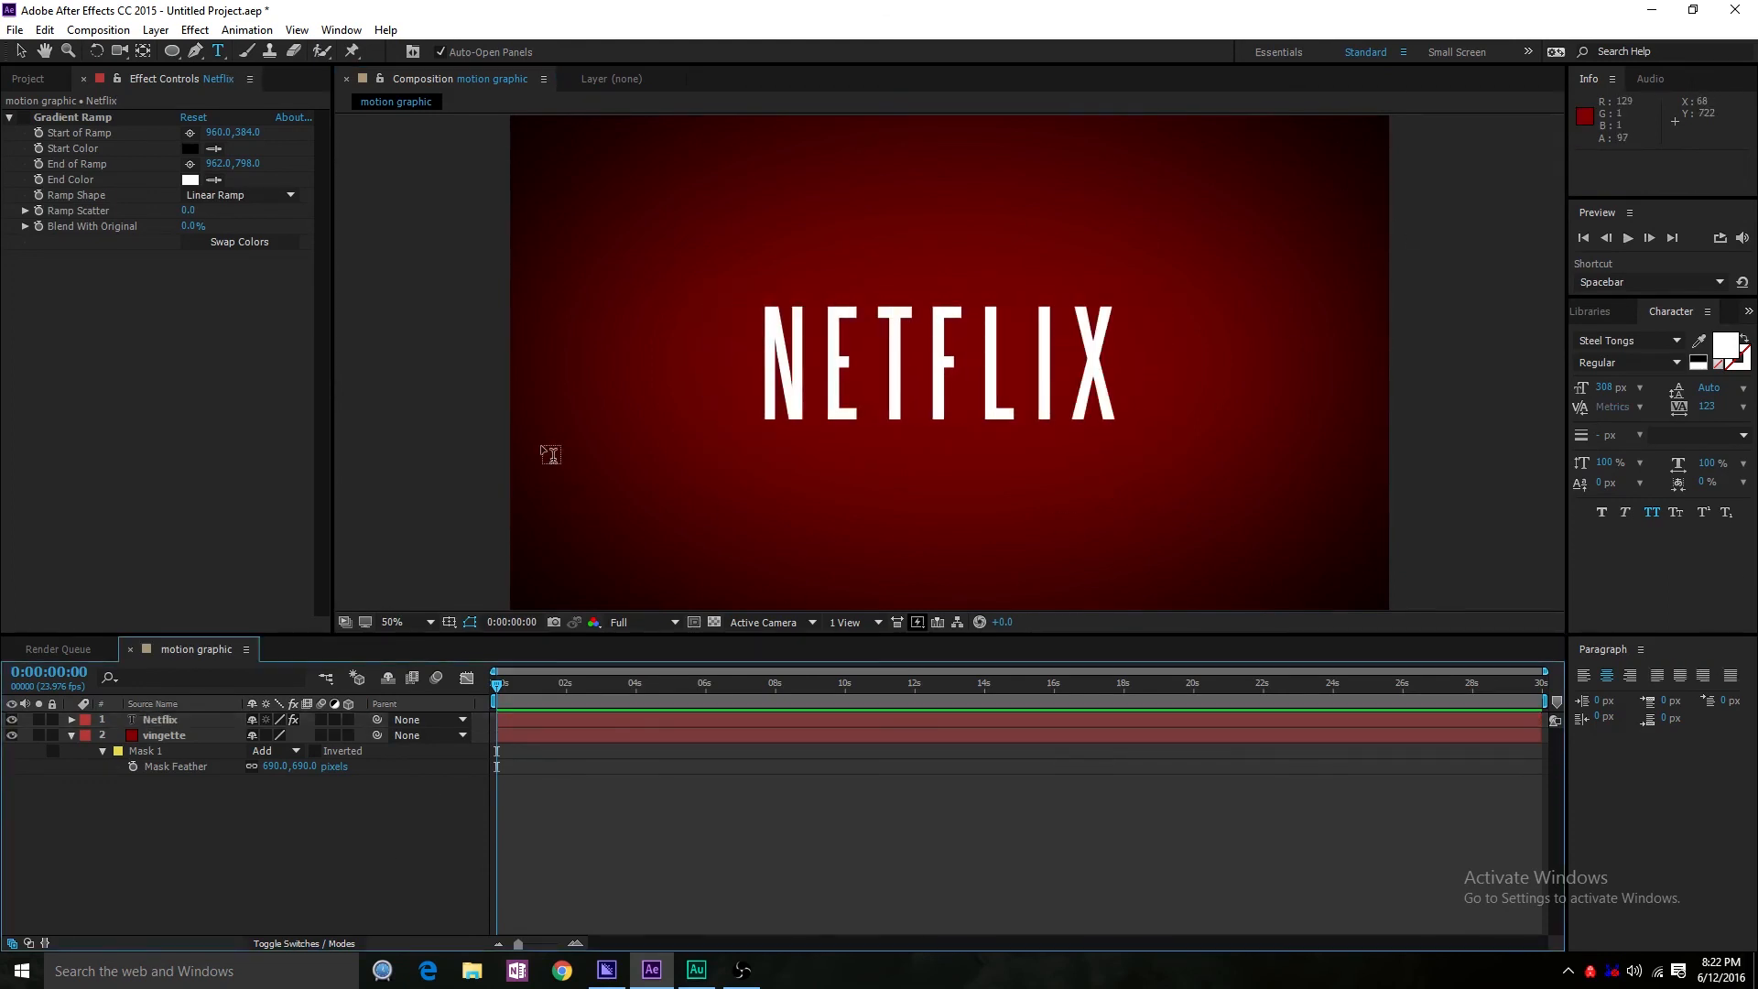
{"action": "left_click", "coordinate": [27, 79]}
{"action": "left_click", "coordinate": [195, 30]}
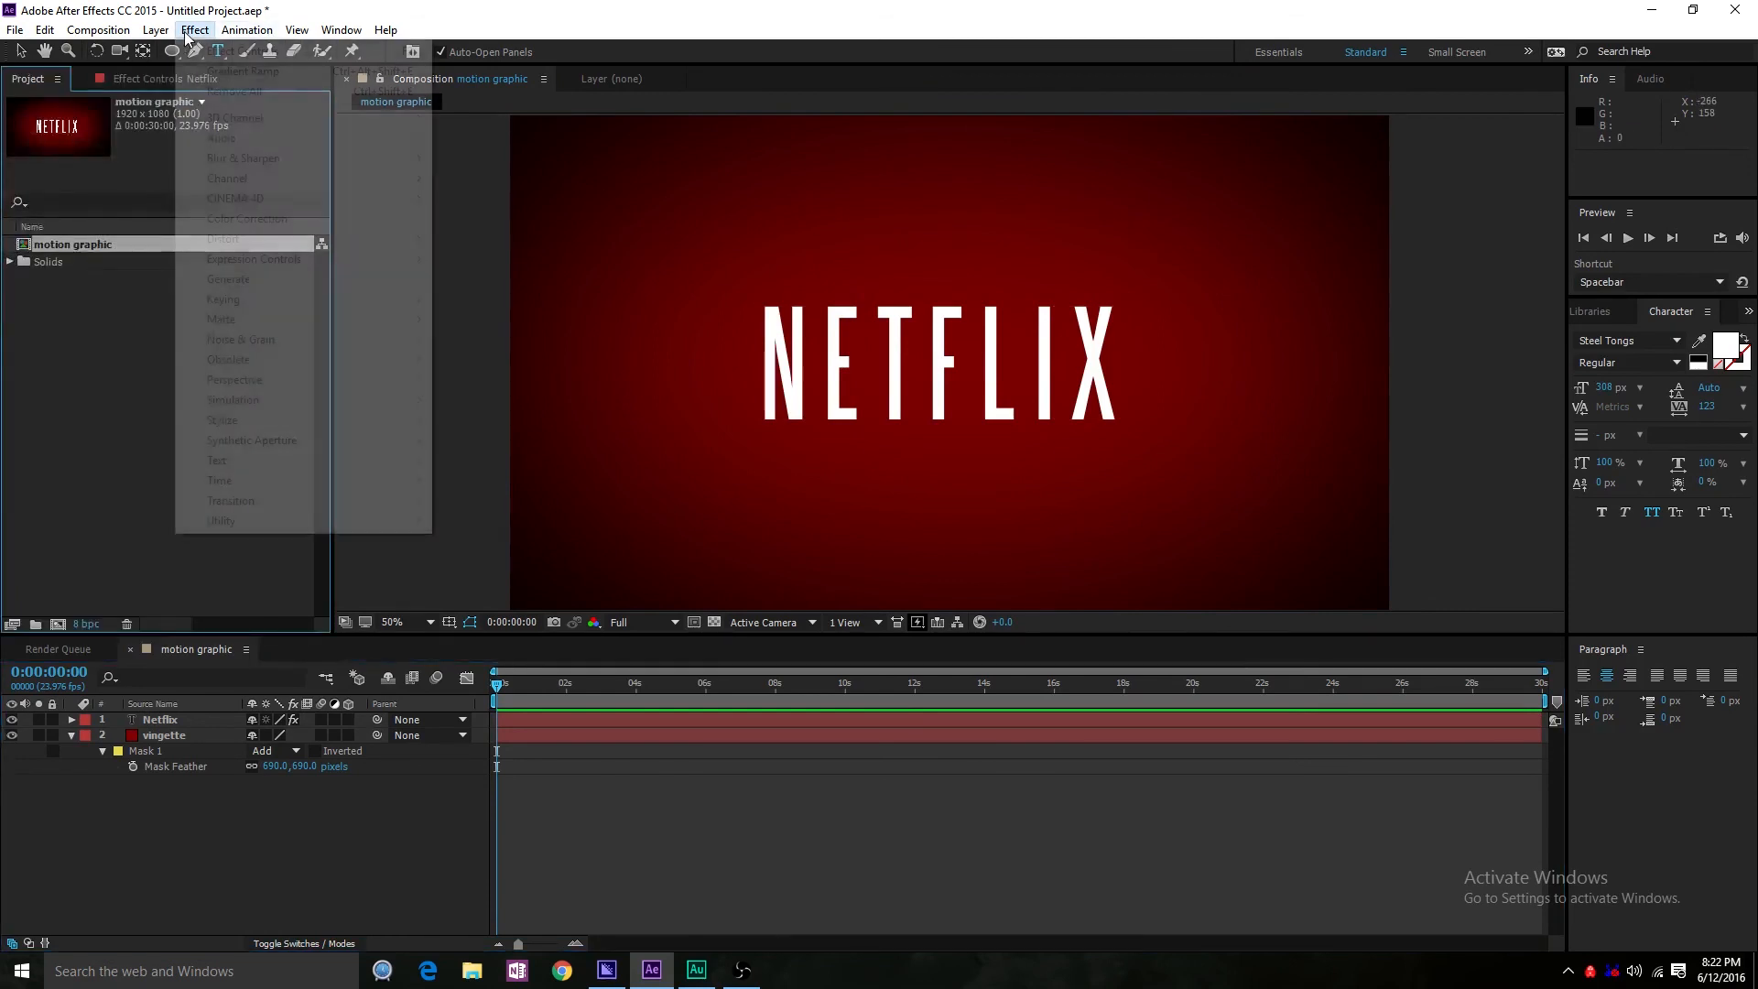
{"action": "left_click", "coordinate": [186, 36]}
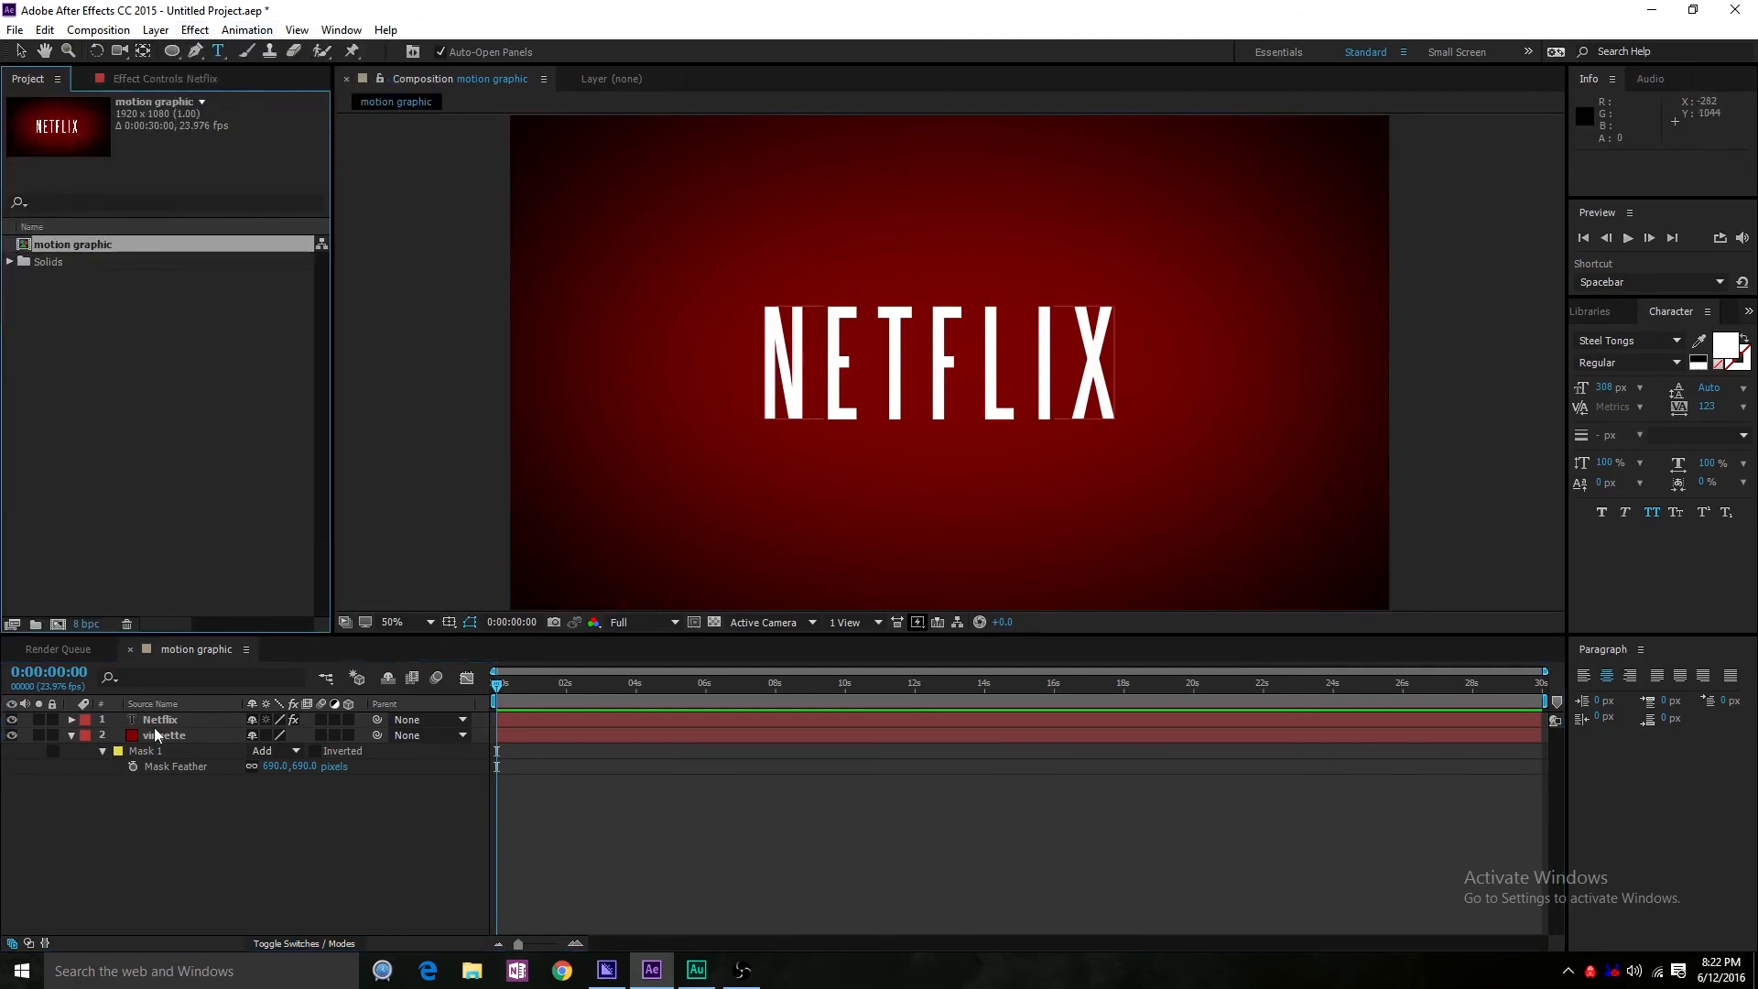
- Add a Drop Shadow layer style to the Netflix text layer
{"action": "left_click", "coordinate": [161, 720]}
{"action": "right_click", "coordinate": [207, 718]}
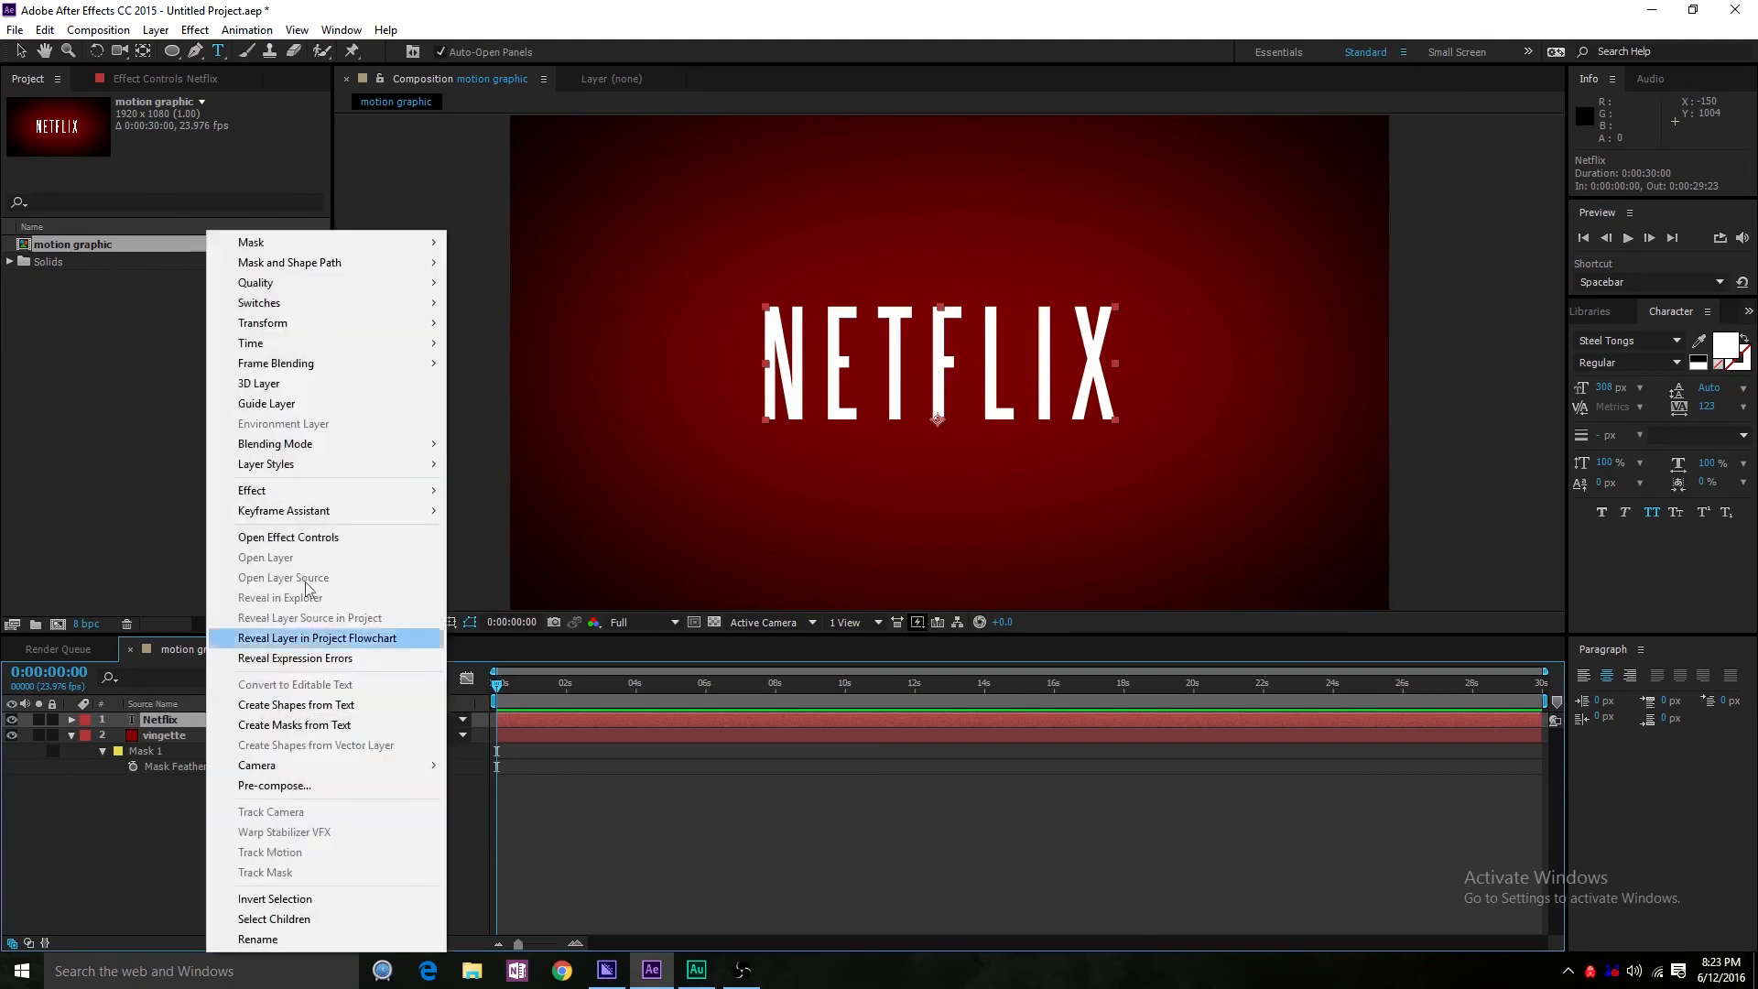
{"action": "mouse_move", "coordinate": [368, 459]}
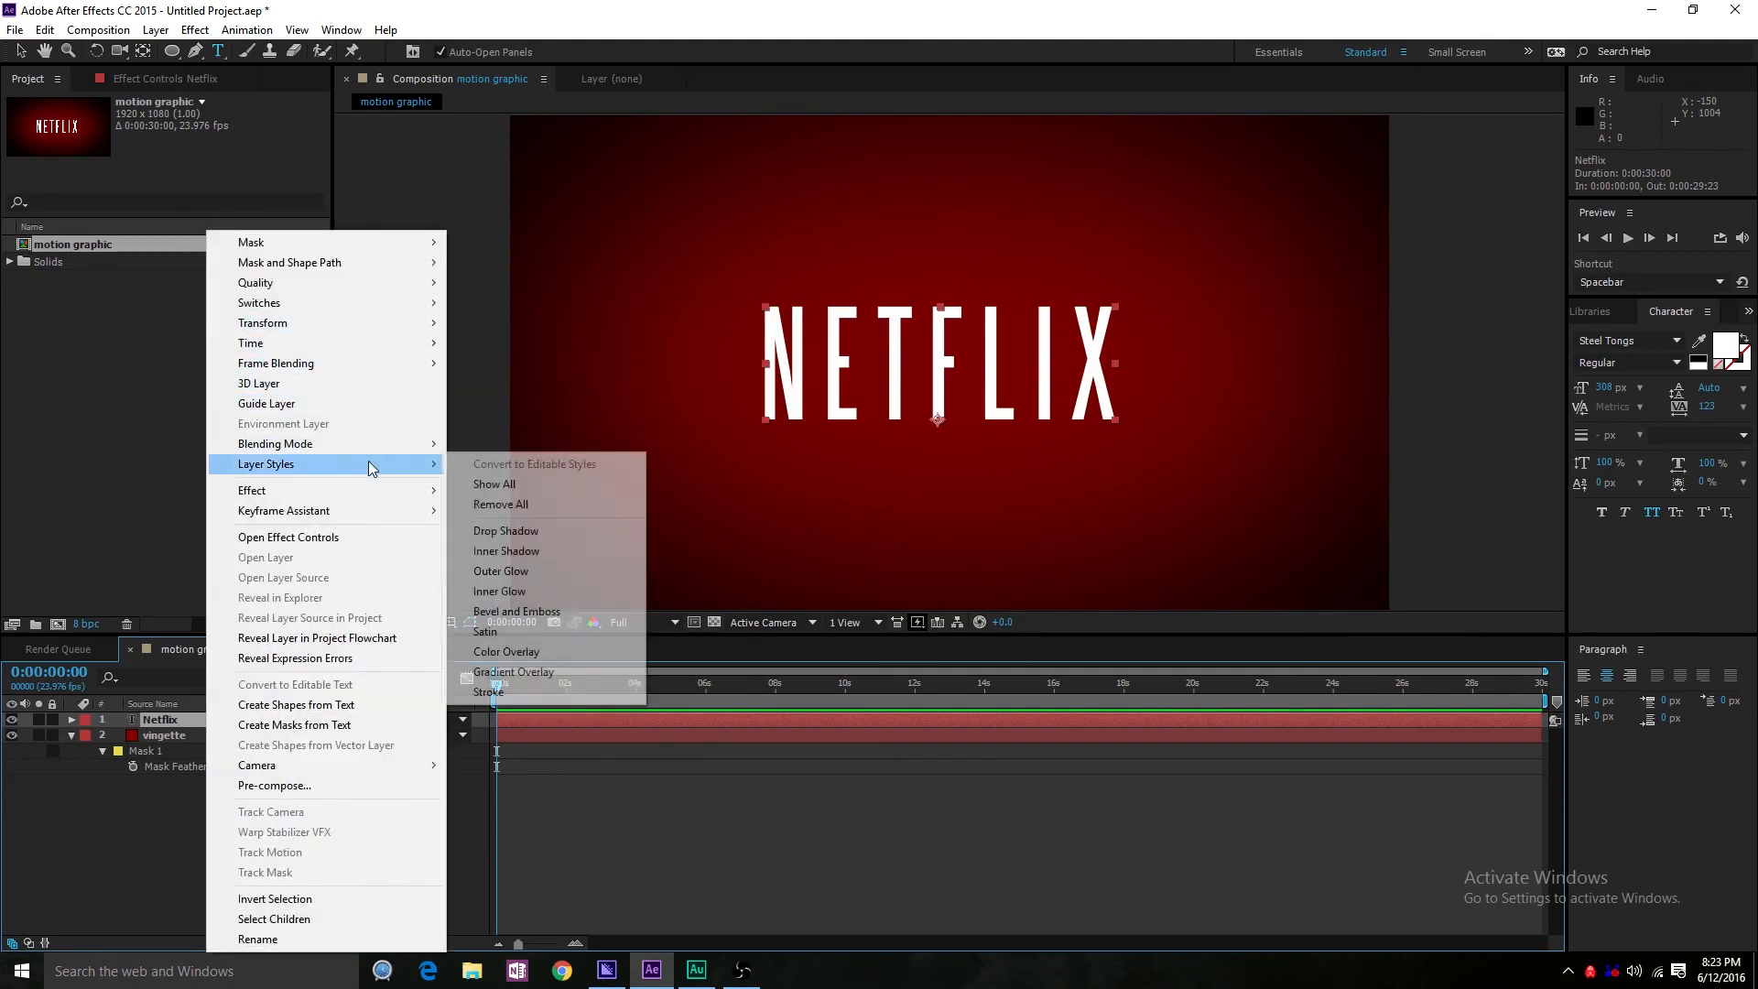
{"action": "left_click", "coordinate": [549, 529]}
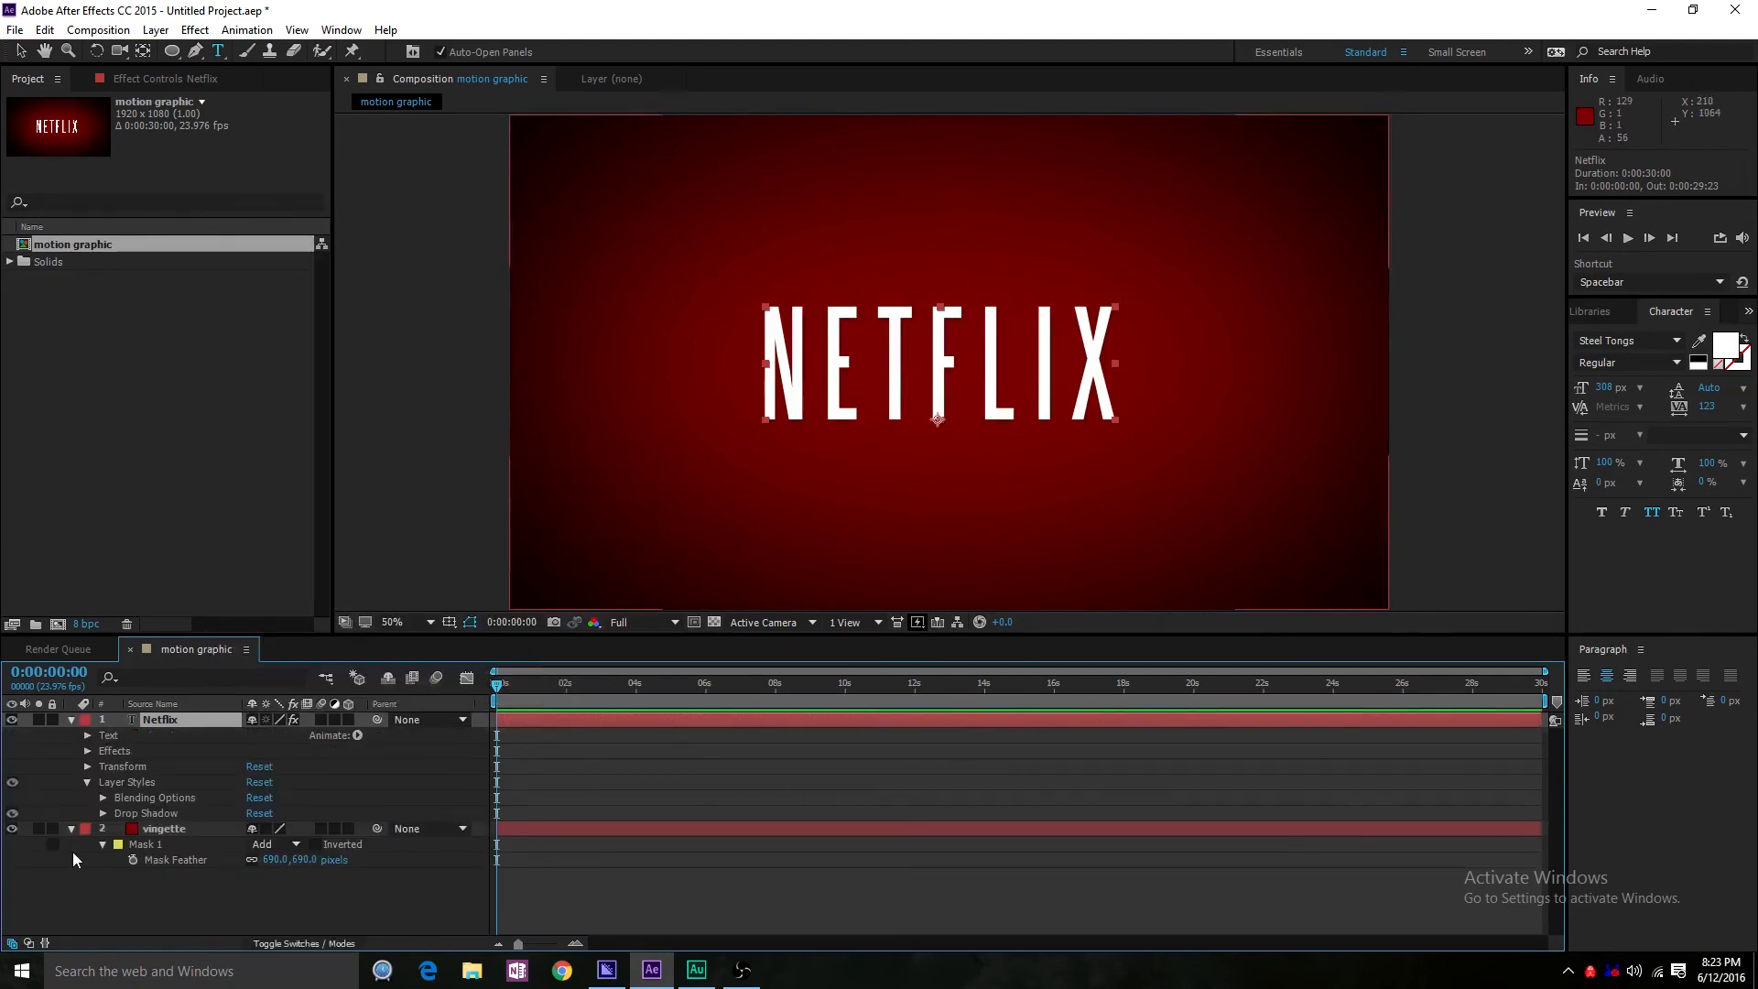
- Set the text's drop shadow distance to 22 and its angle to 90 degrees
{"action": "left_click", "coordinate": [104, 813]}
{"action": "scroll", "coordinate": [266, 794], "scroll_direction": "down", "scroll_amount": 1}
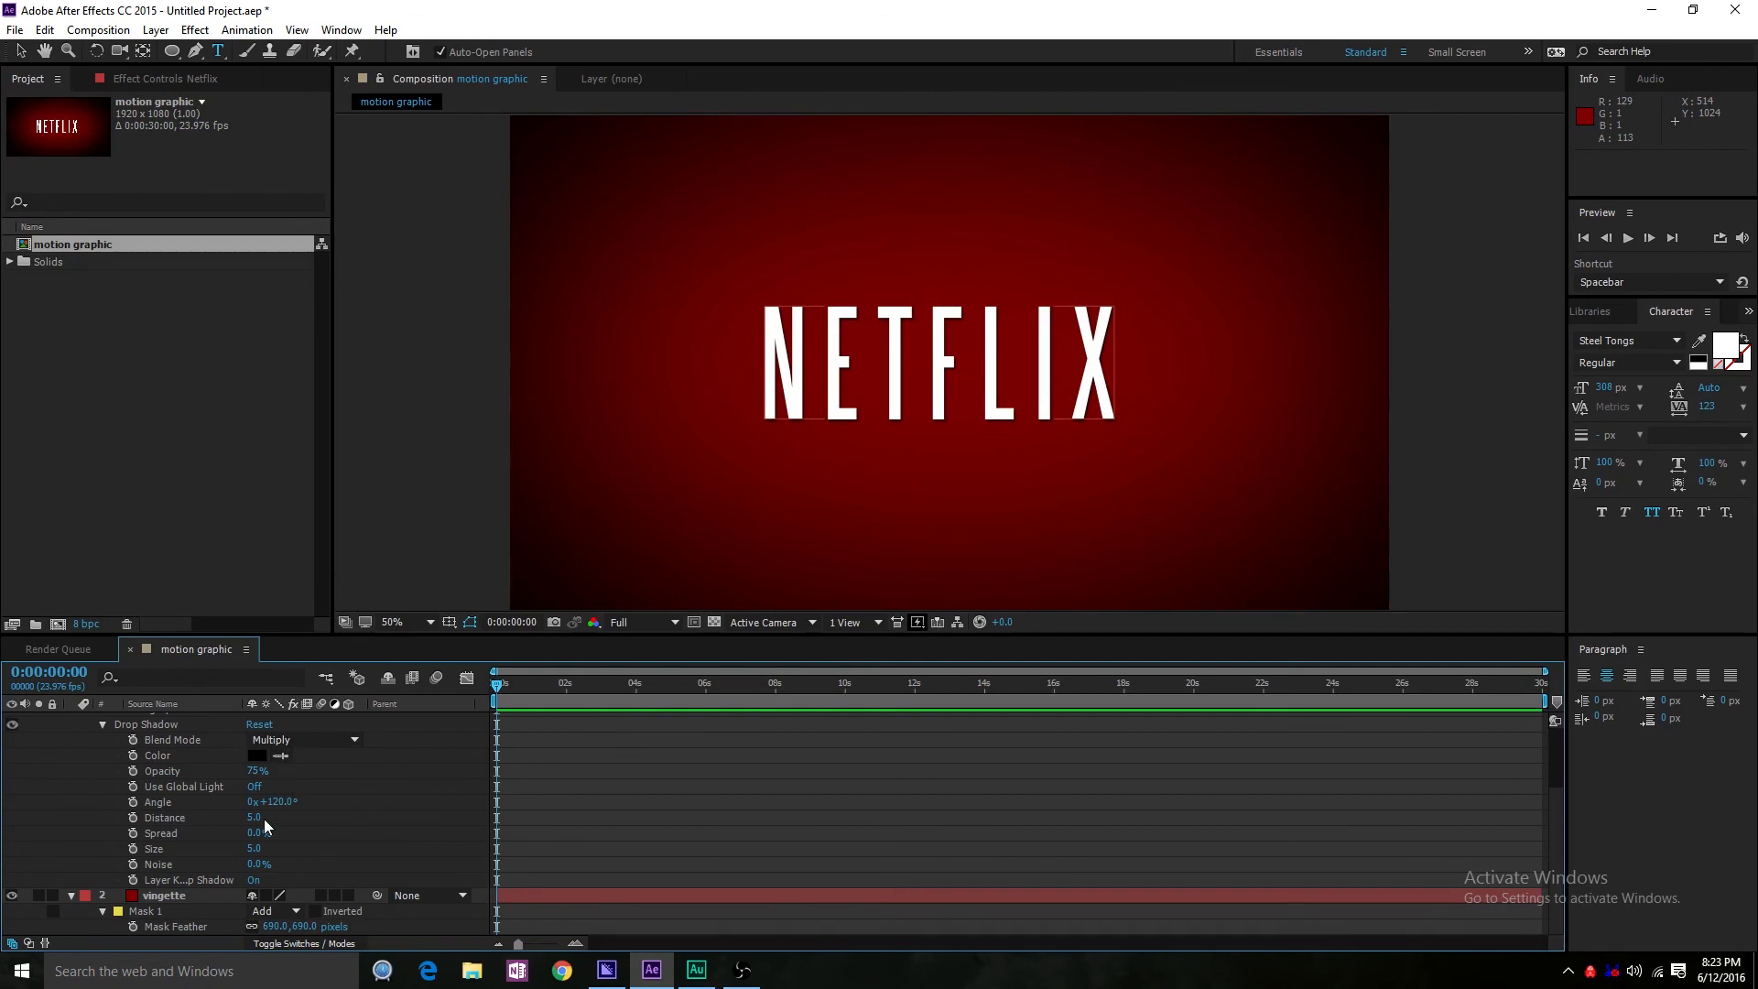
{"action": "left_click_drag", "start_coordinate": [253, 817], "coordinate": [270, 815]}
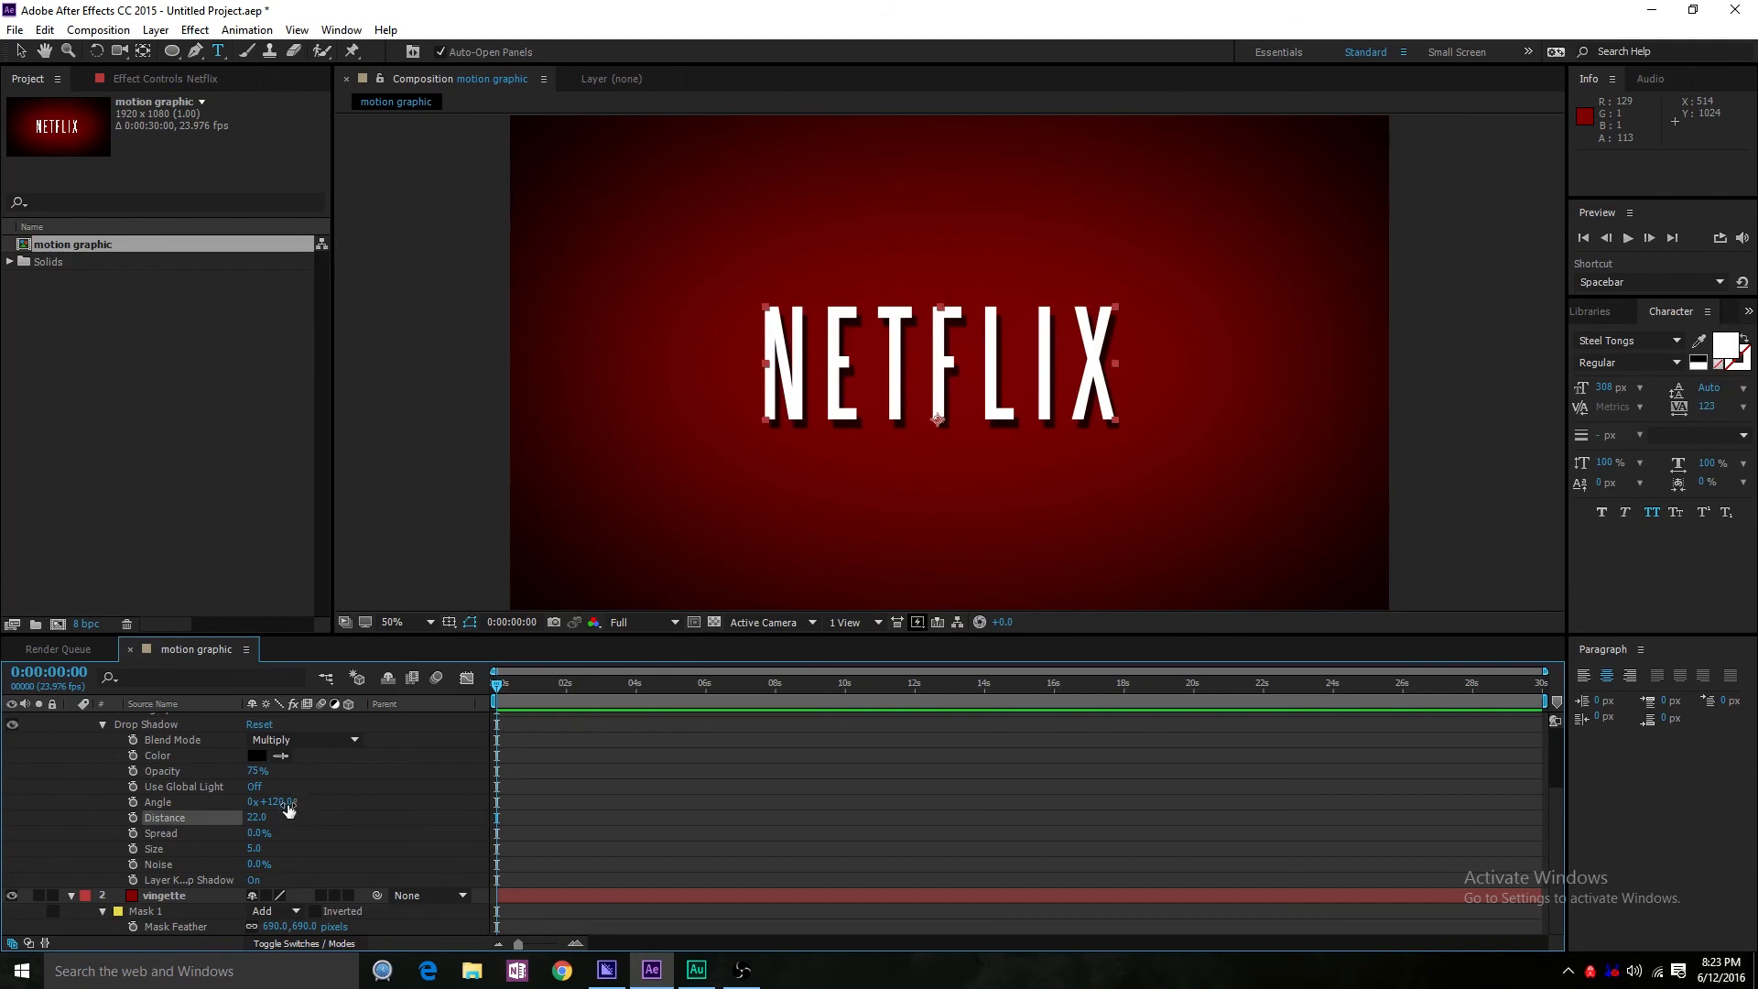
{"action": "left_click", "coordinate": [290, 802]}
{"action": "type", "text": "90"}
{"action": "key", "text": "Return"}
{"action": "left_click", "coordinate": [291, 807]}
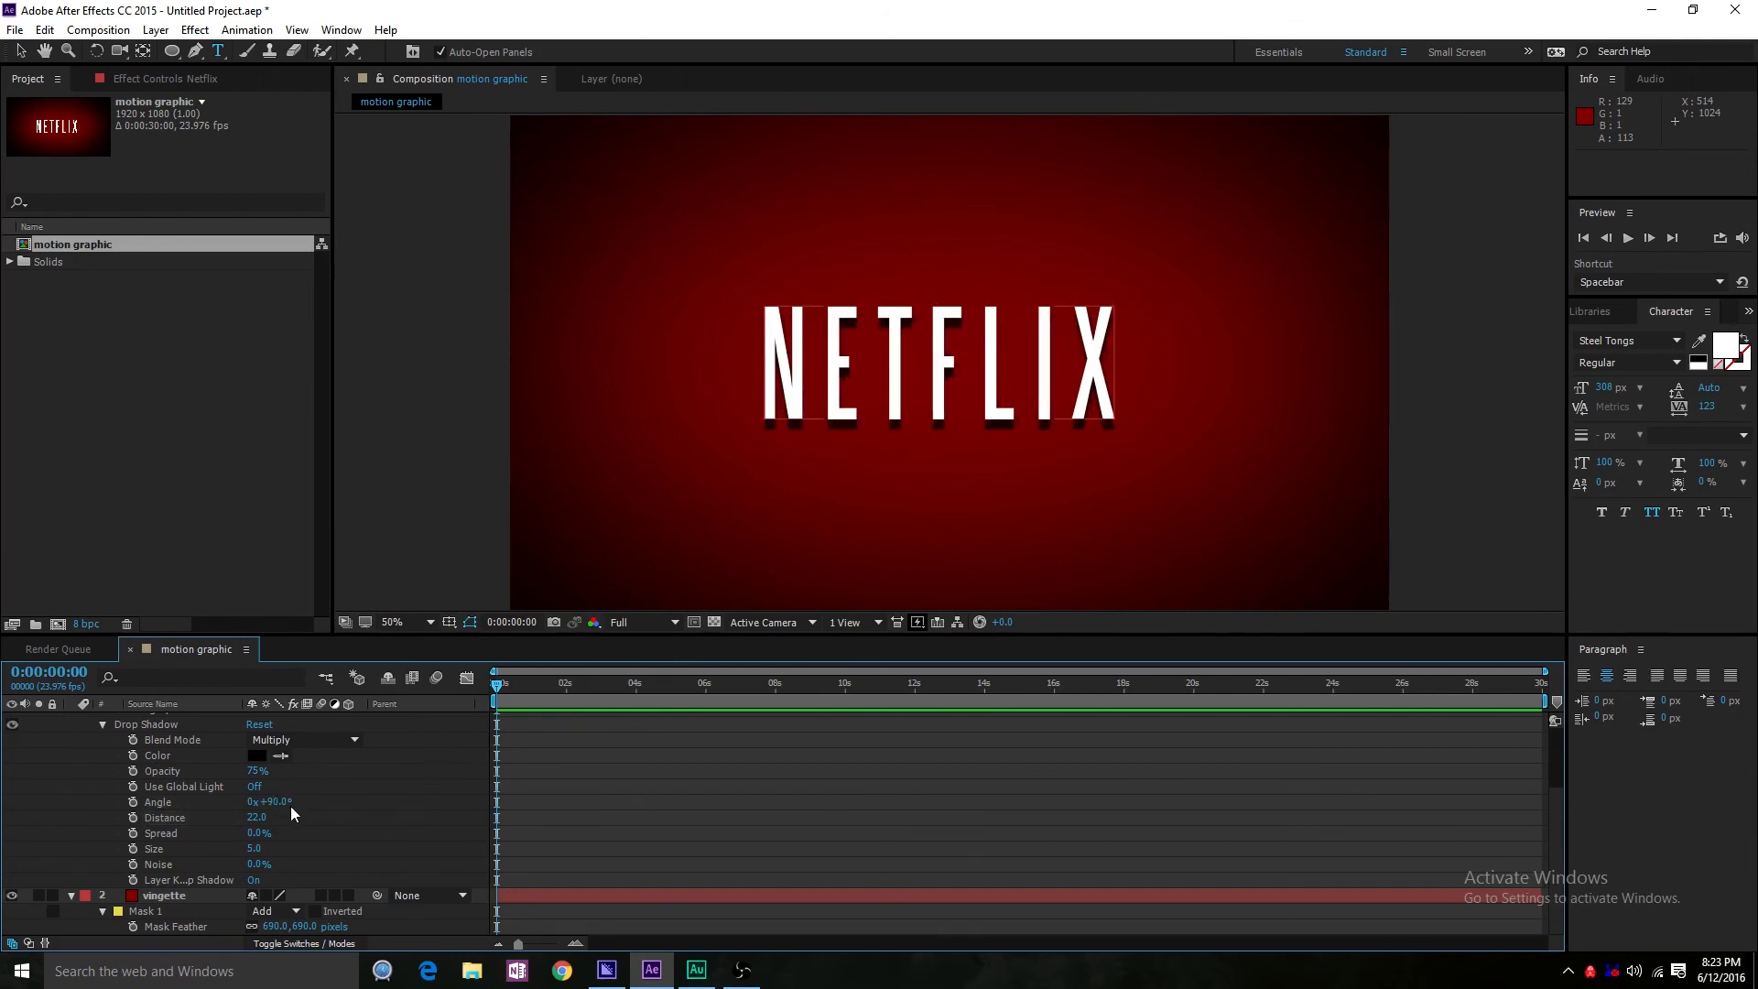
- Delete the layer styles, including the drop shadow, from the Netflix text layer
{"action": "scroll", "coordinate": [213, 799], "scroll_direction": "up", "scroll_amount": 2}
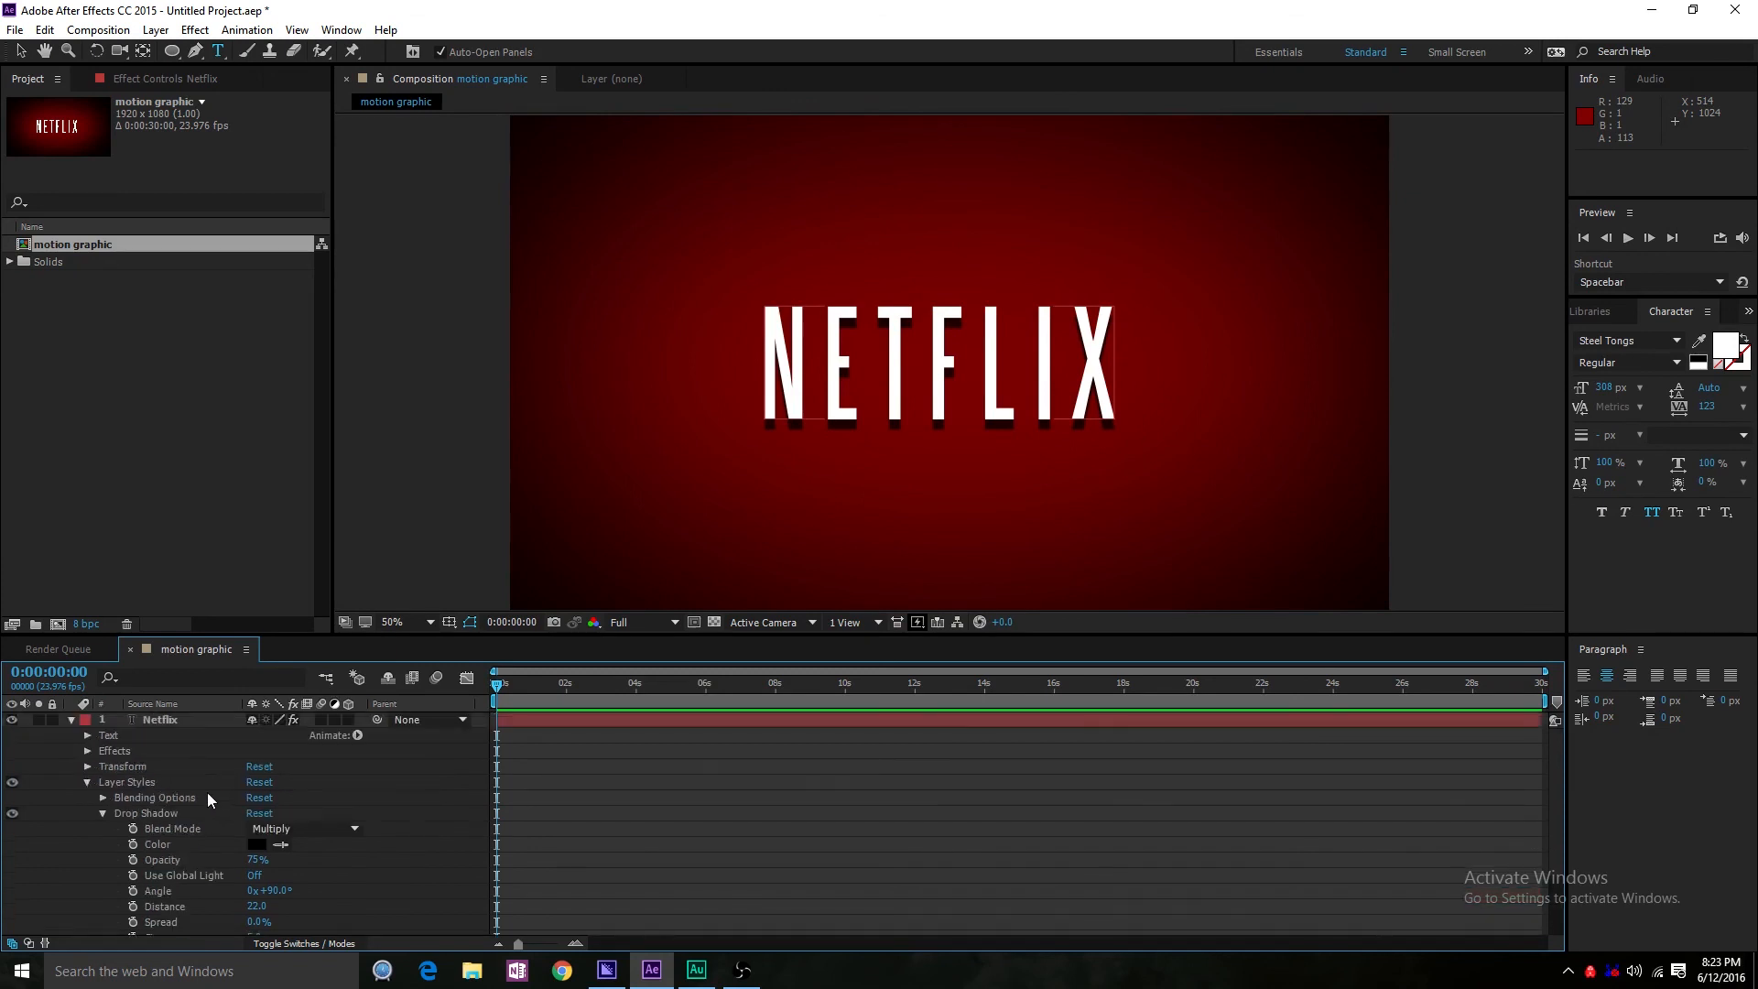
{"action": "left_click", "coordinate": [140, 810]}
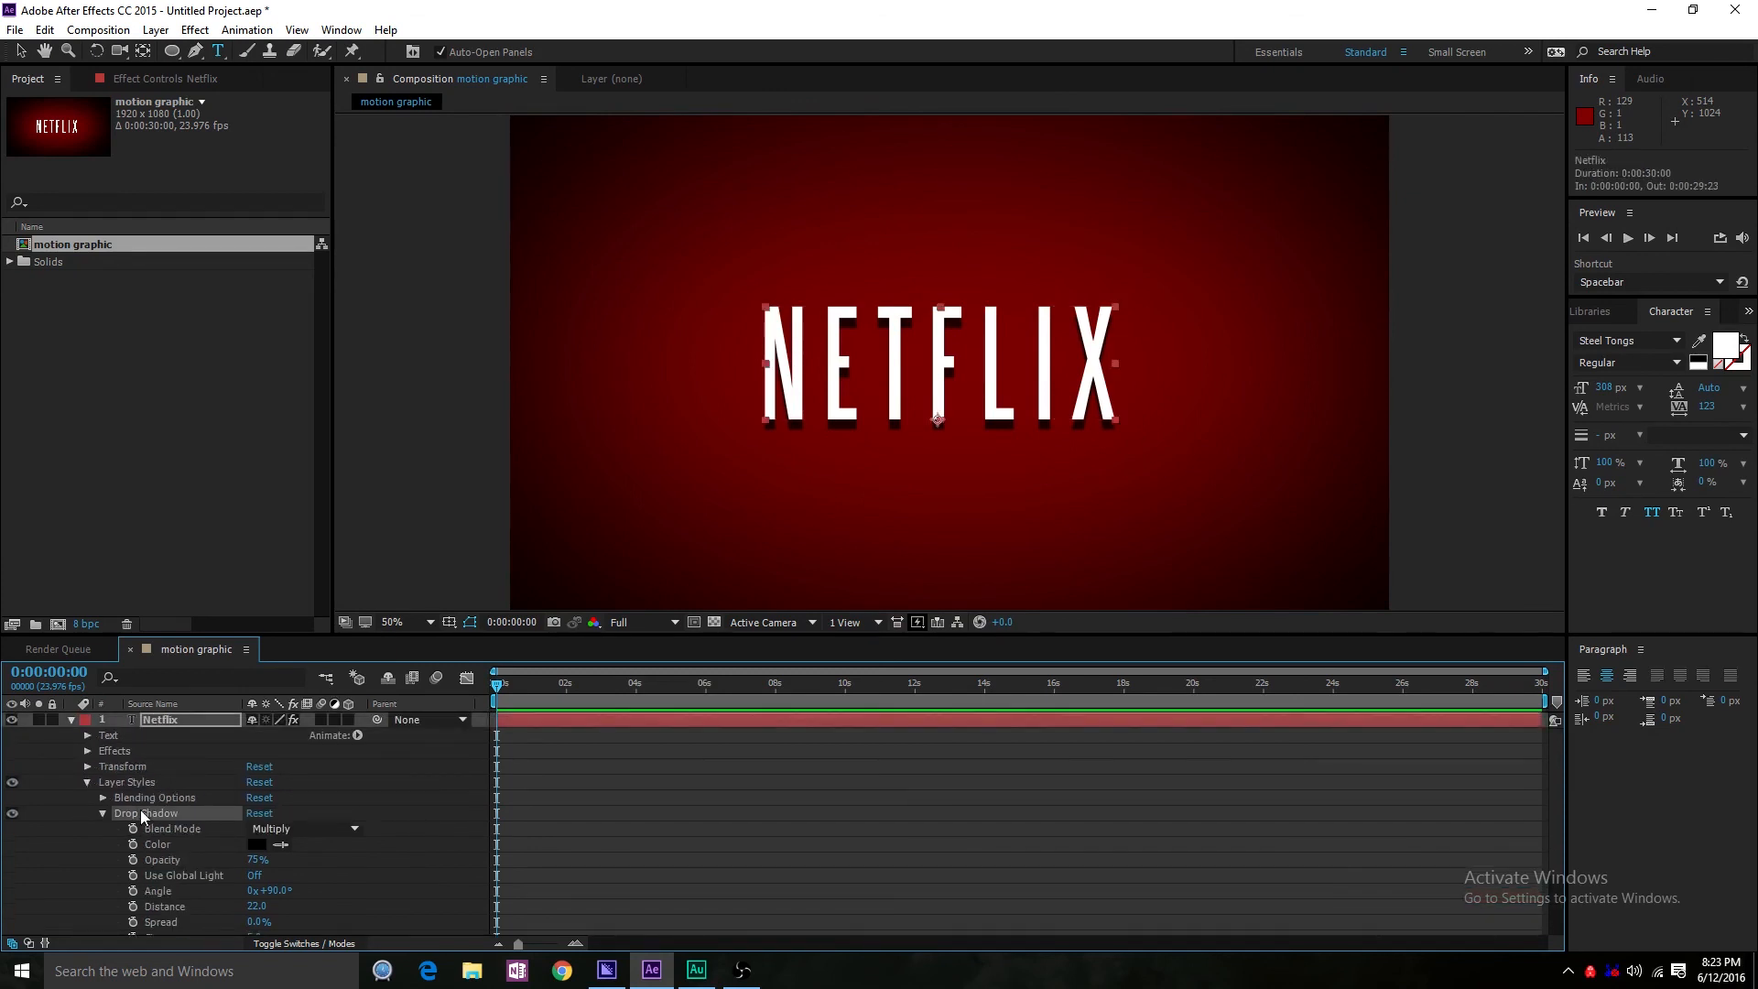
{"action": "left_click", "coordinate": [119, 784]}
{"action": "key", "text": "Delete"}
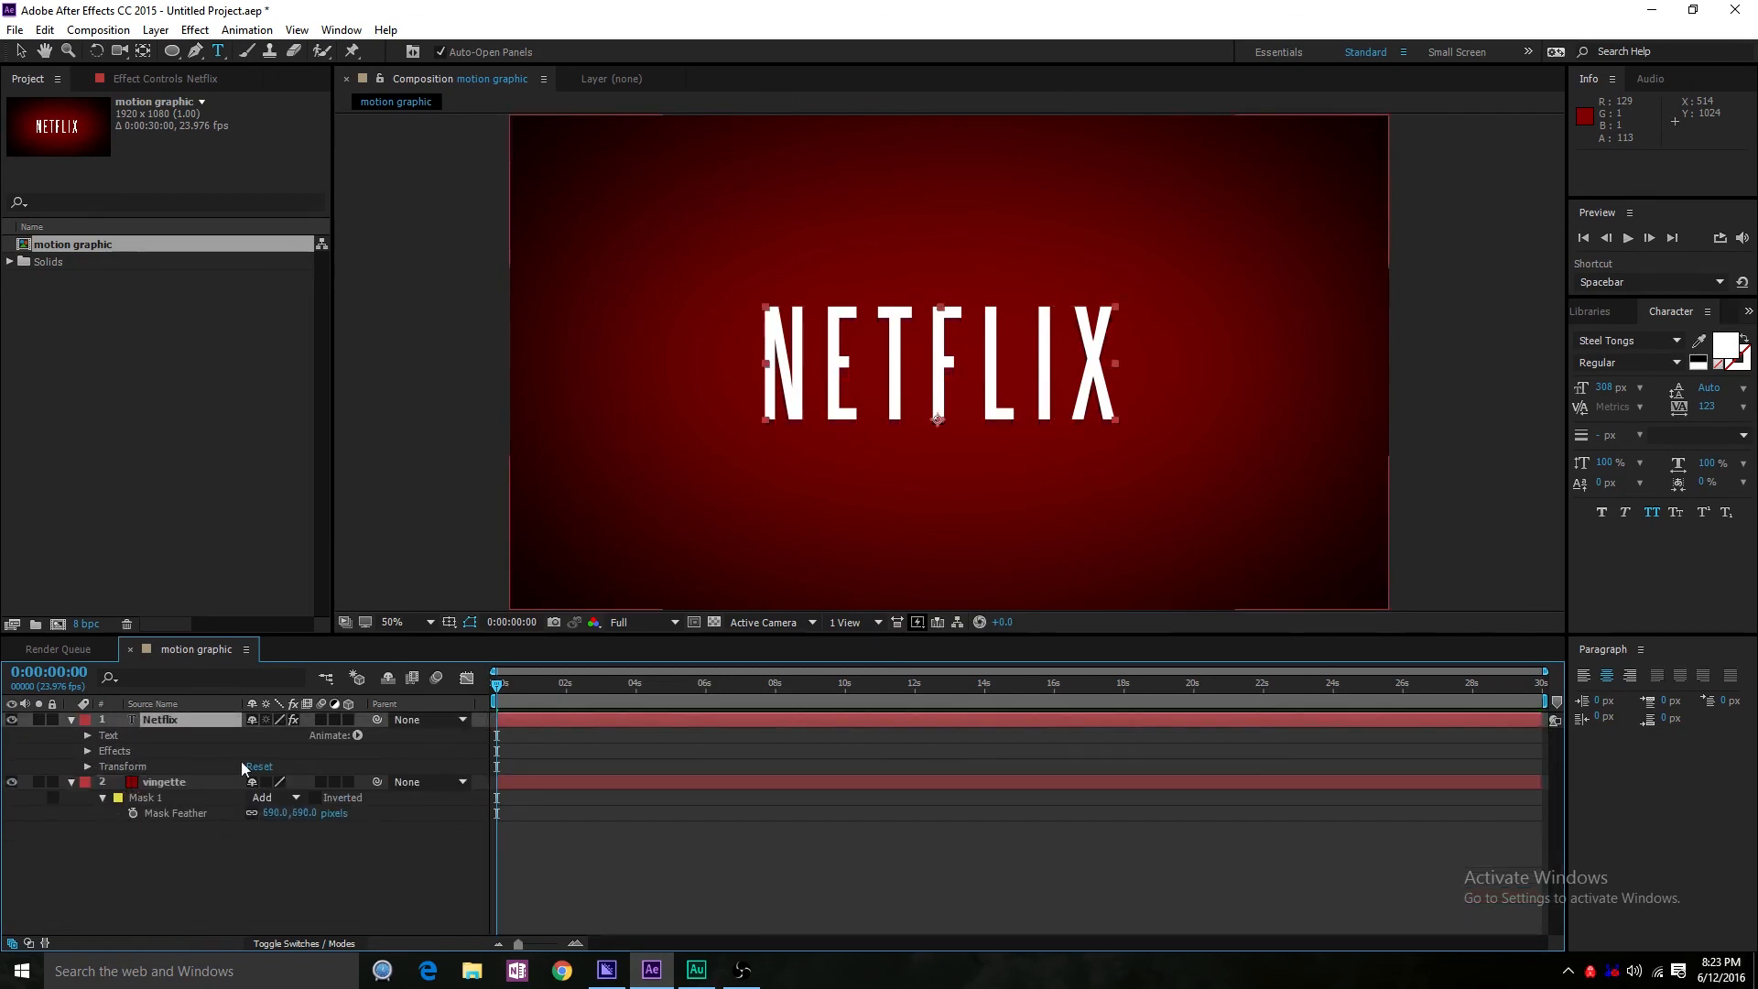
- Duplicate the Netflix text layer
{"action": "left_click", "coordinate": [1656, 310]}
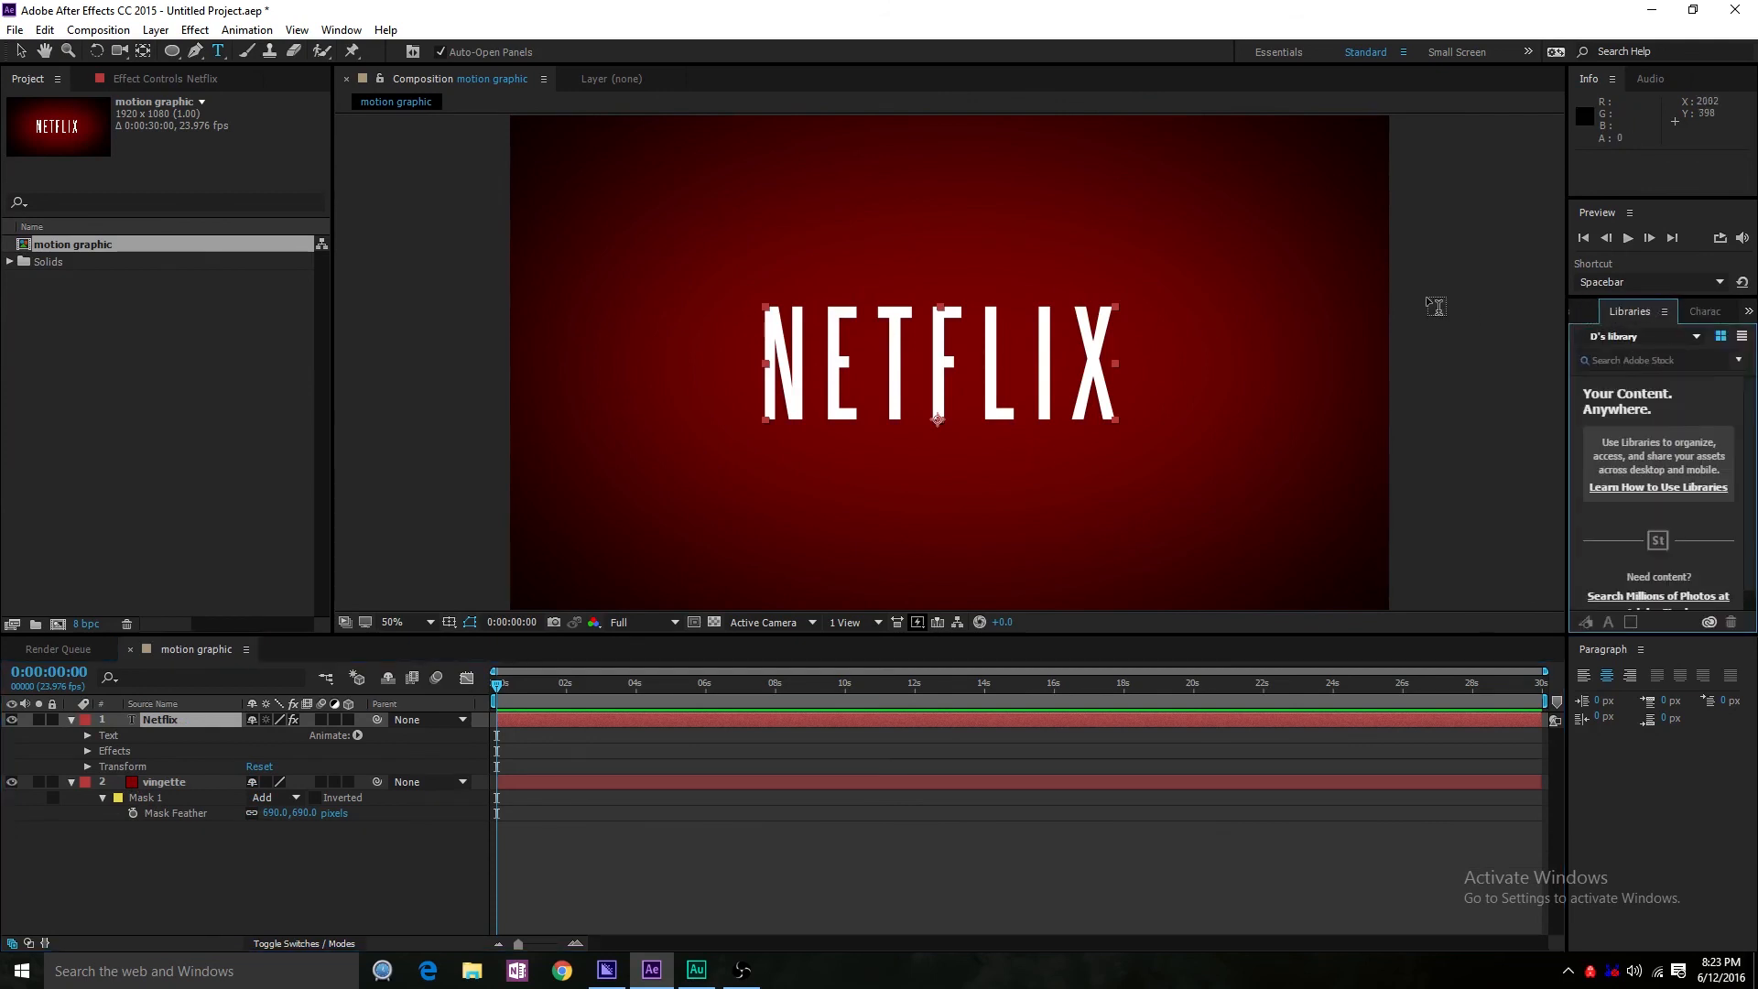
{"action": "left_click", "coordinate": [212, 718]}
{"action": "key", "text": "ctrl+d"}
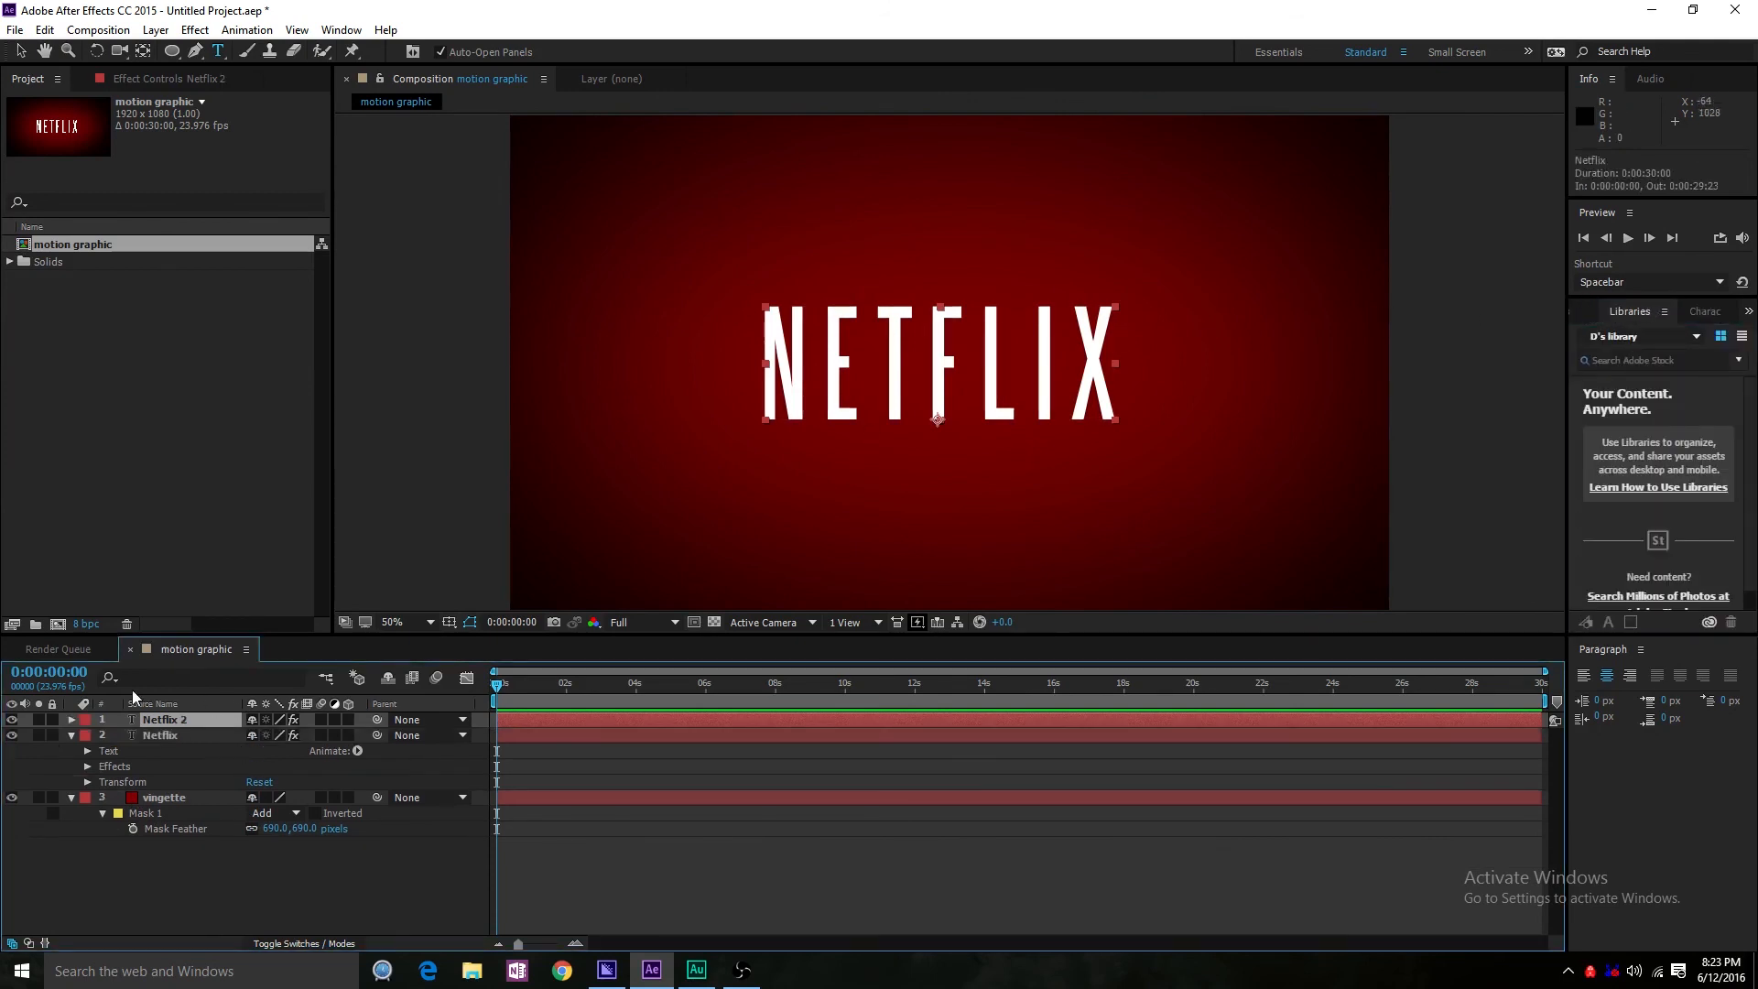
- Color the duplicated Netflix text black and place its layer directly beneath the original text layer
{"action": "double_click", "coordinate": [190, 718]}
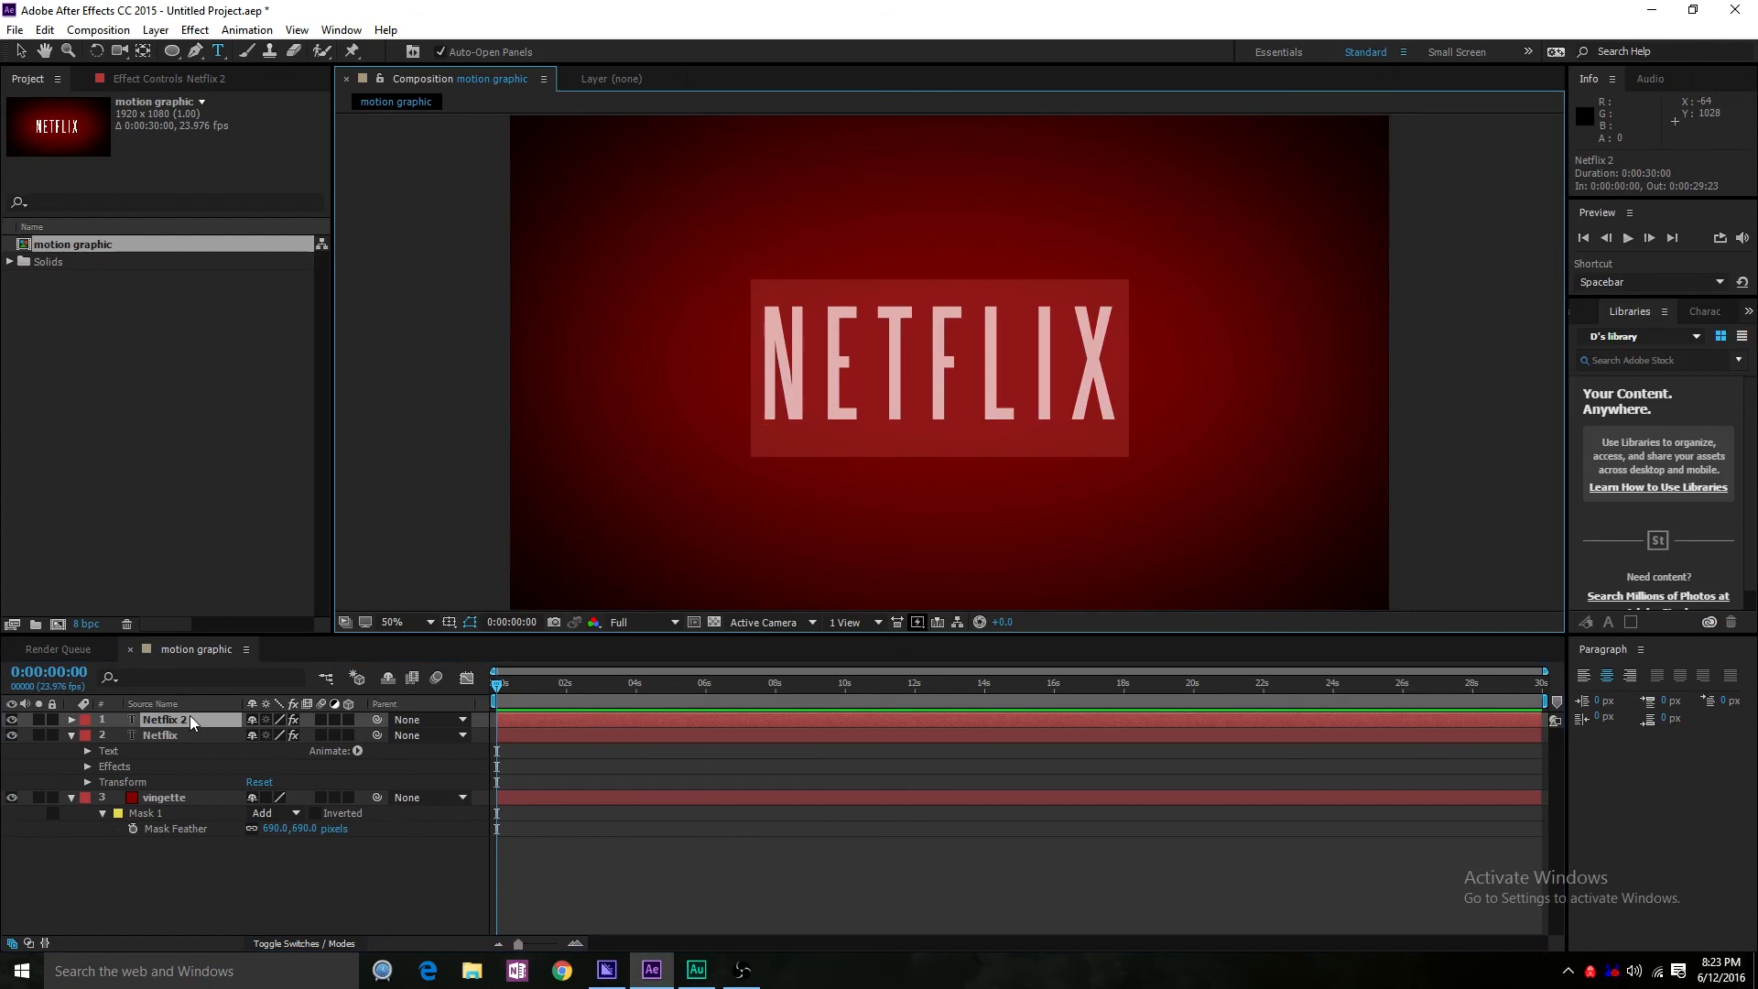
{"action": "left_click", "coordinate": [1594, 311]}
{"action": "left_click", "coordinate": [1702, 312]}
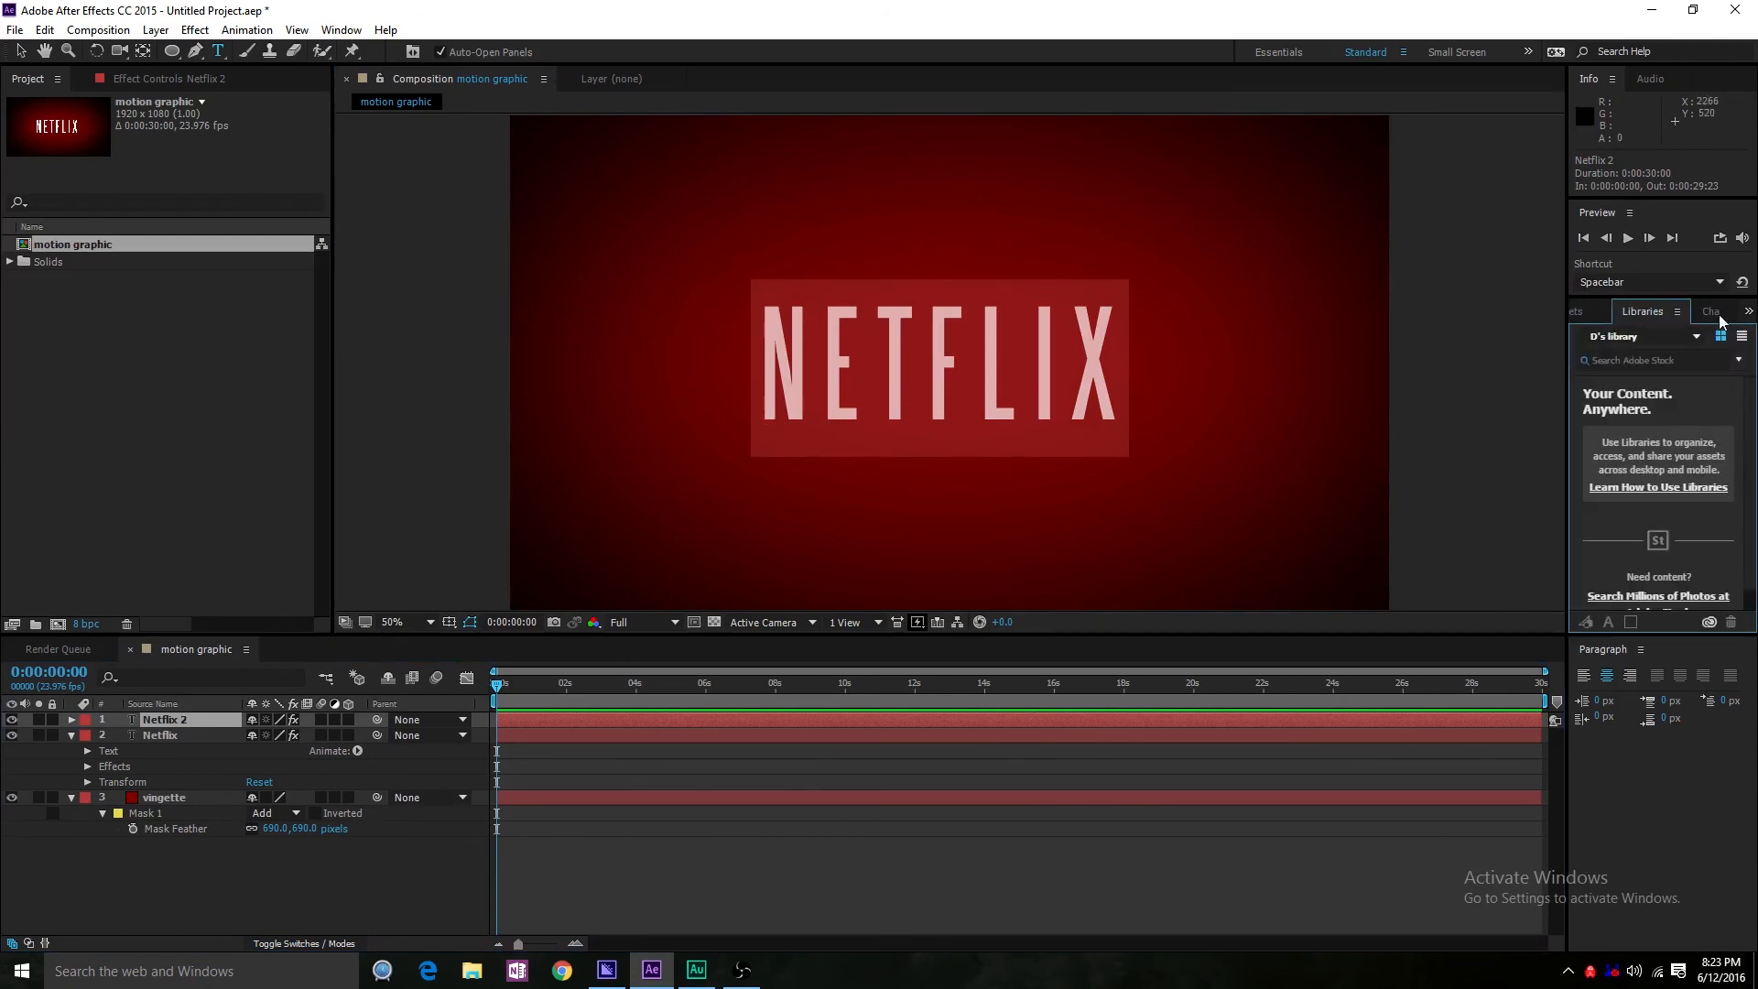
{"action": "left_click", "coordinate": [1691, 314]}
{"action": "left_click", "coordinate": [1699, 362]}
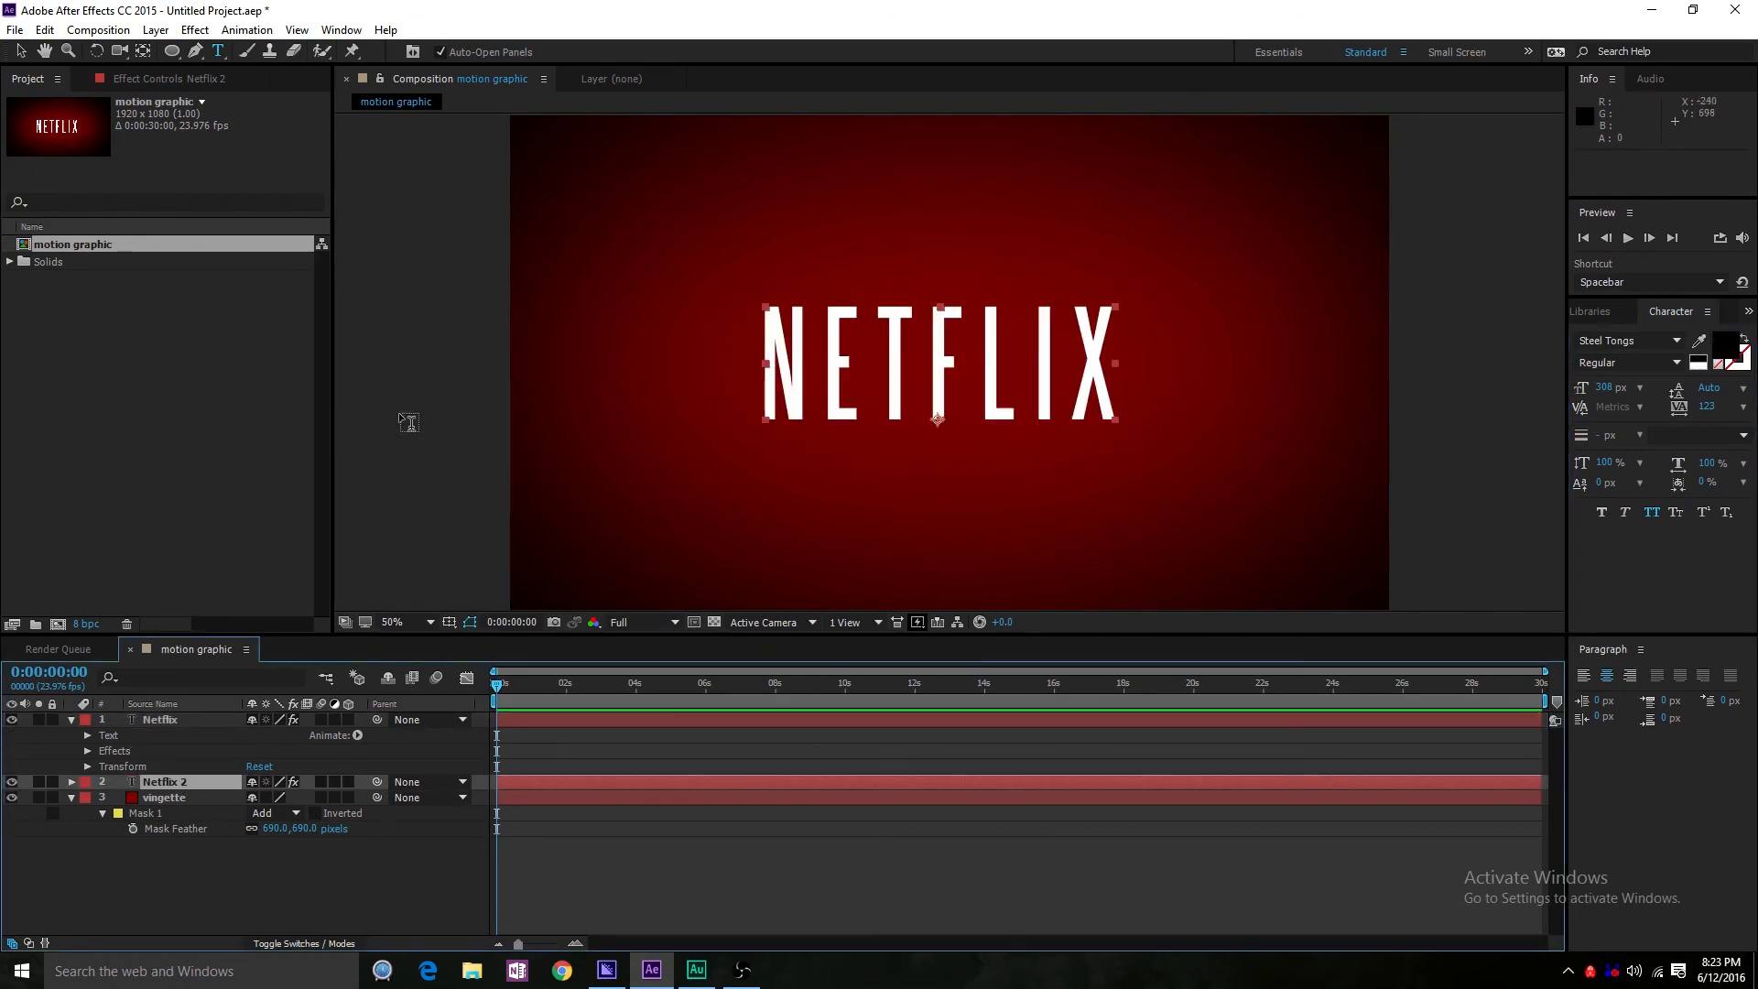
- Apply a Fast Blur effect to the black text copy with blurriness 34
{"action": "left_click", "coordinate": [195, 30]}
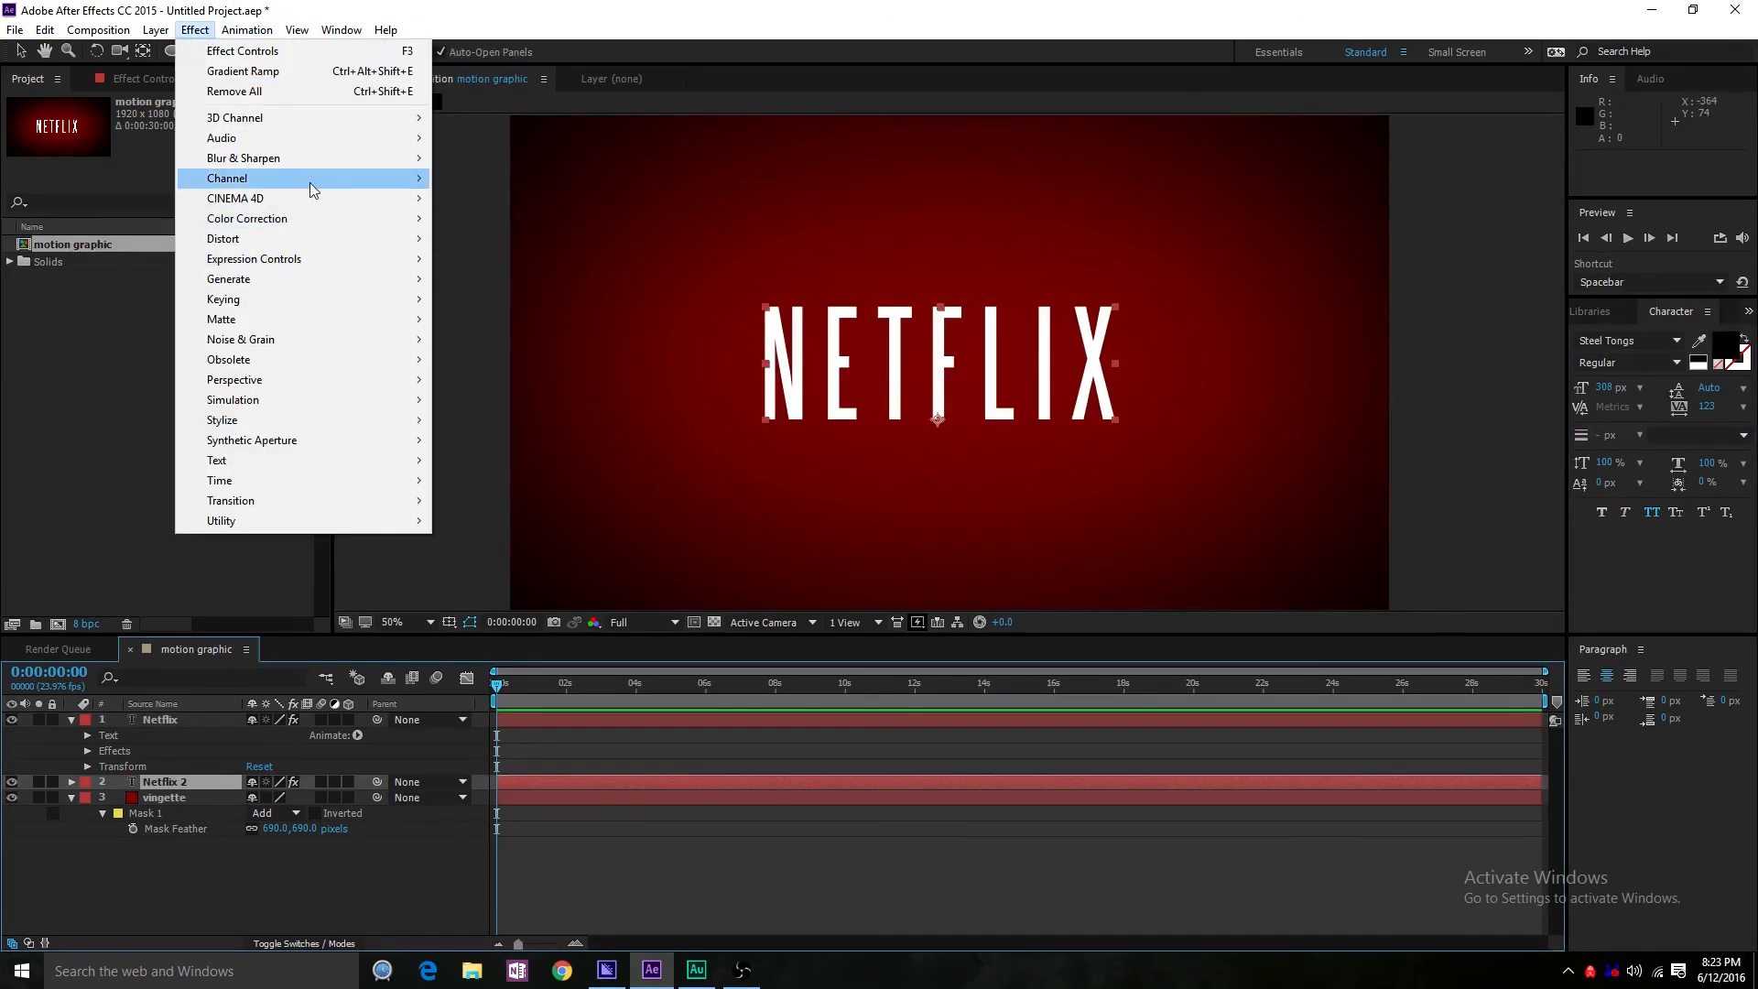
{"action": "mouse_move", "coordinate": [354, 161]}
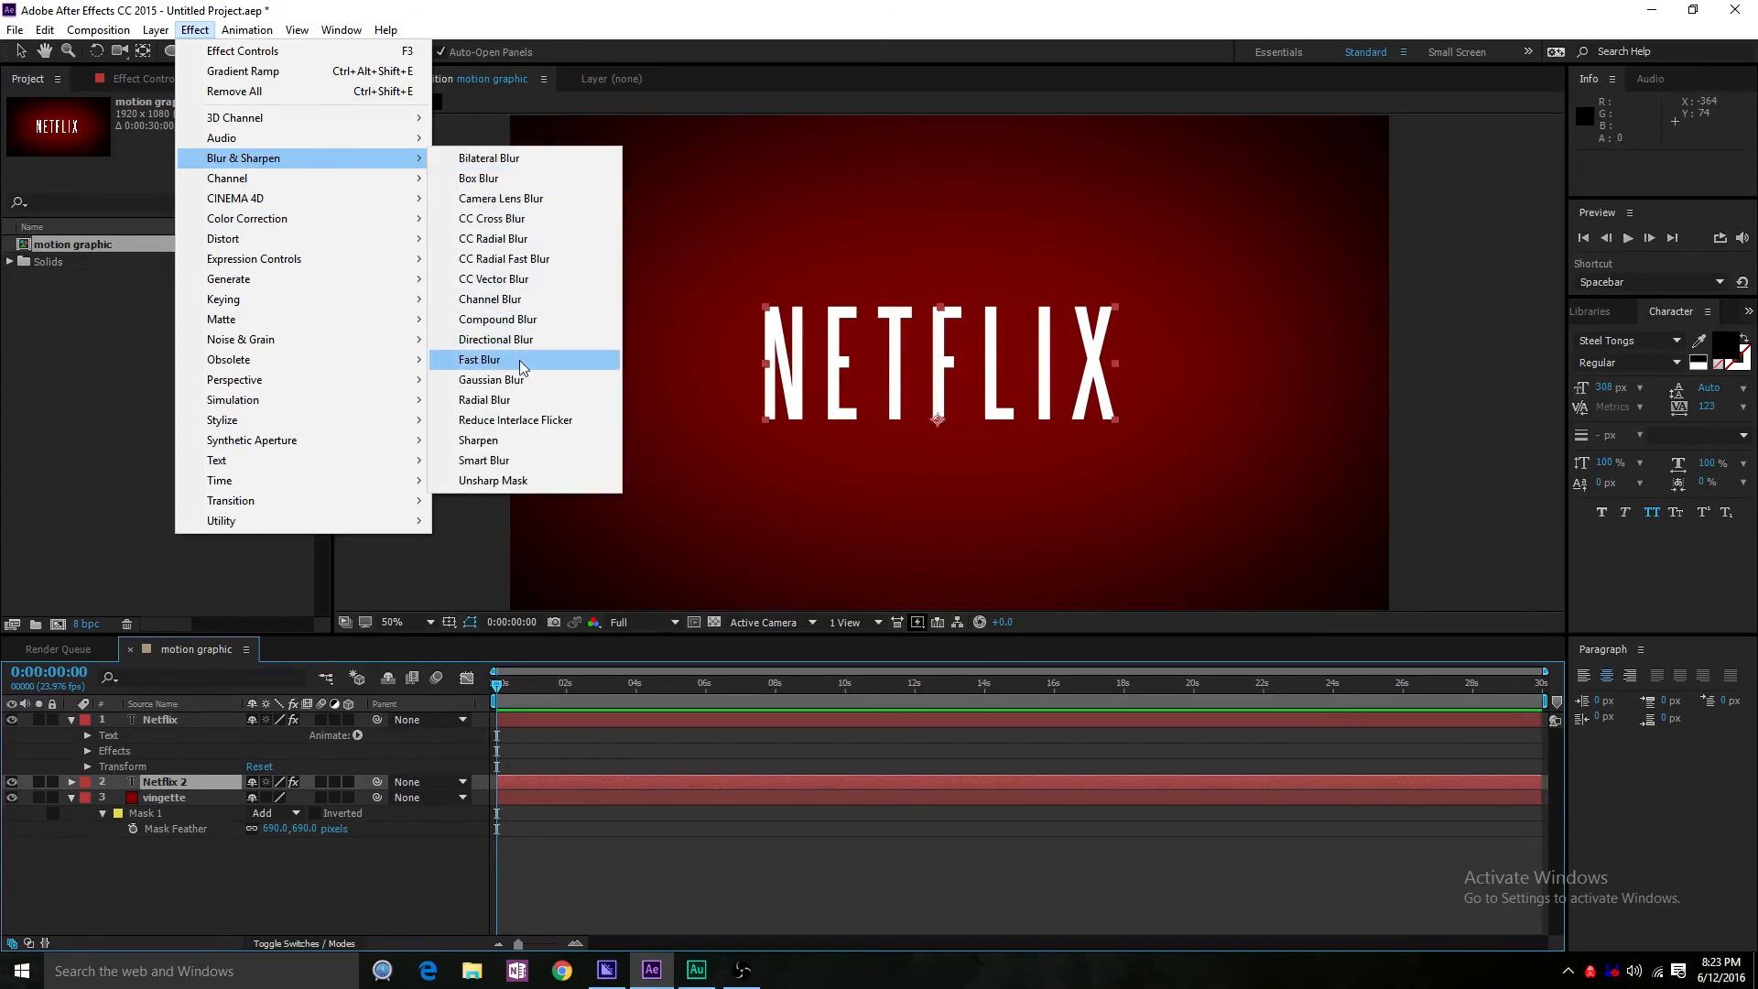
{"action": "left_click", "coordinate": [519, 360]}
{"action": "left_click_drag", "start_coordinate": [183, 273], "coordinate": [228, 280]}
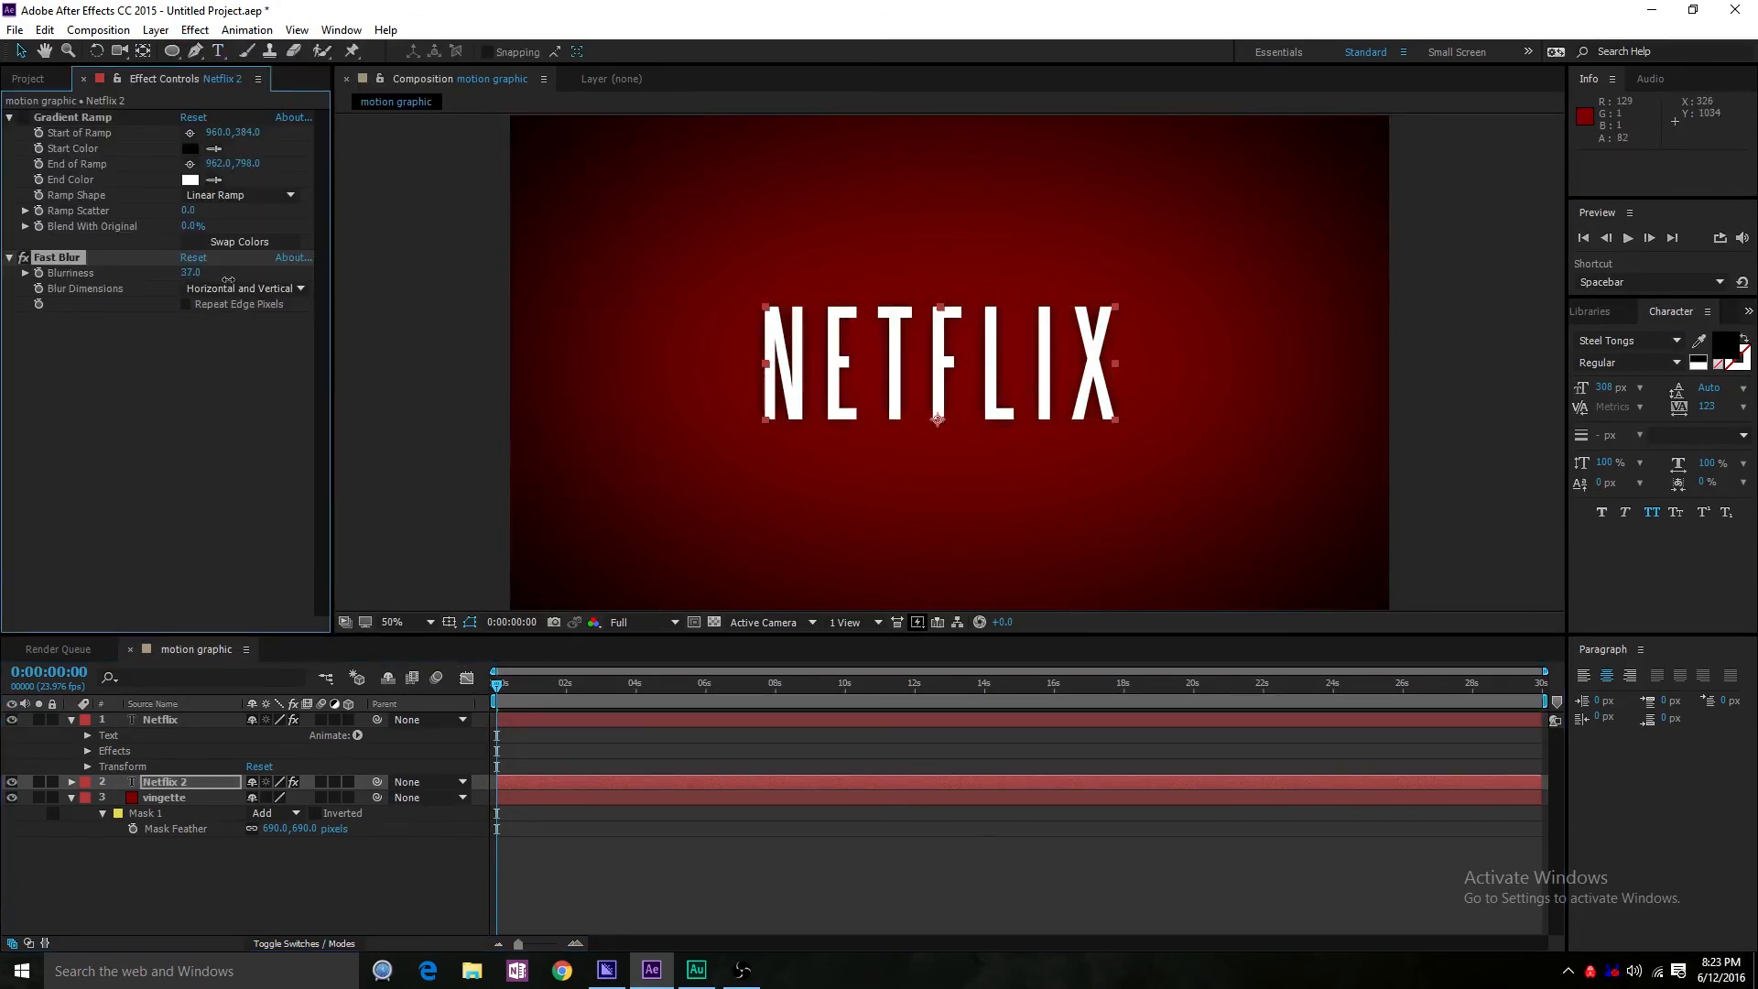
{"action": "left_click", "coordinate": [227, 352]}
{"action": "left_click", "coordinate": [332, 872]}
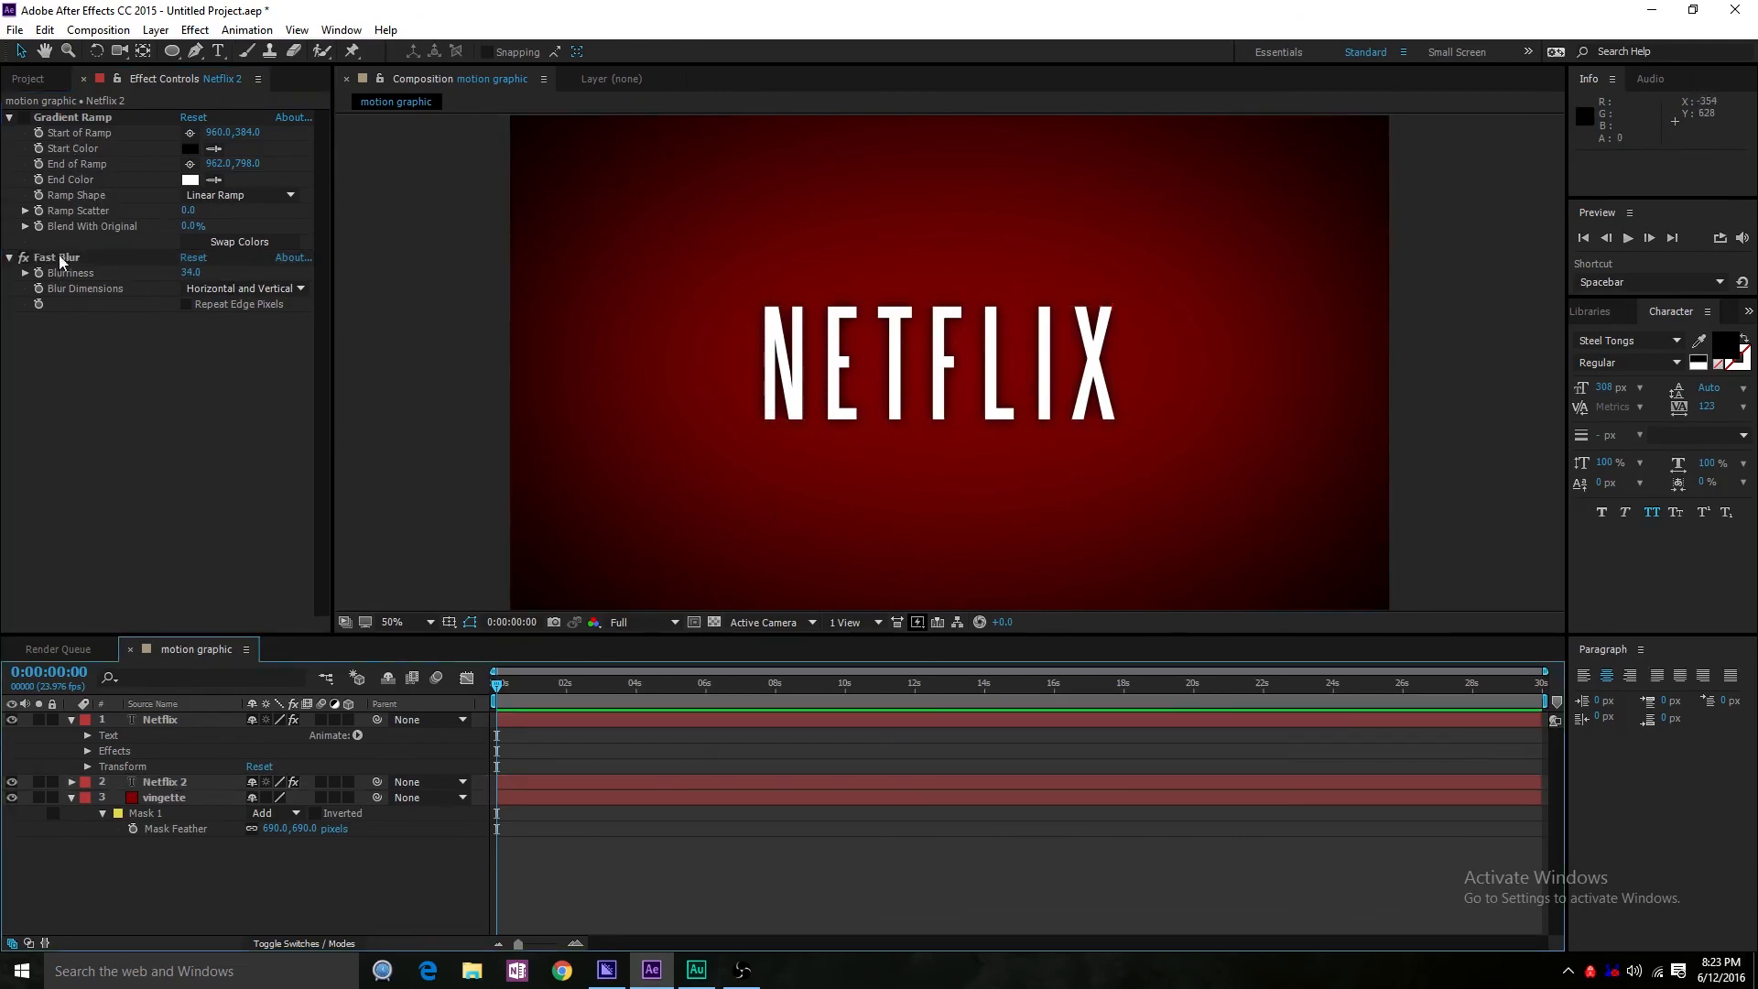
- Delete the Gradient Ramp effect from the black text copy
{"action": "left_click", "coordinate": [245, 30]}
{"action": "mouse_move", "coordinate": [198, 31]}
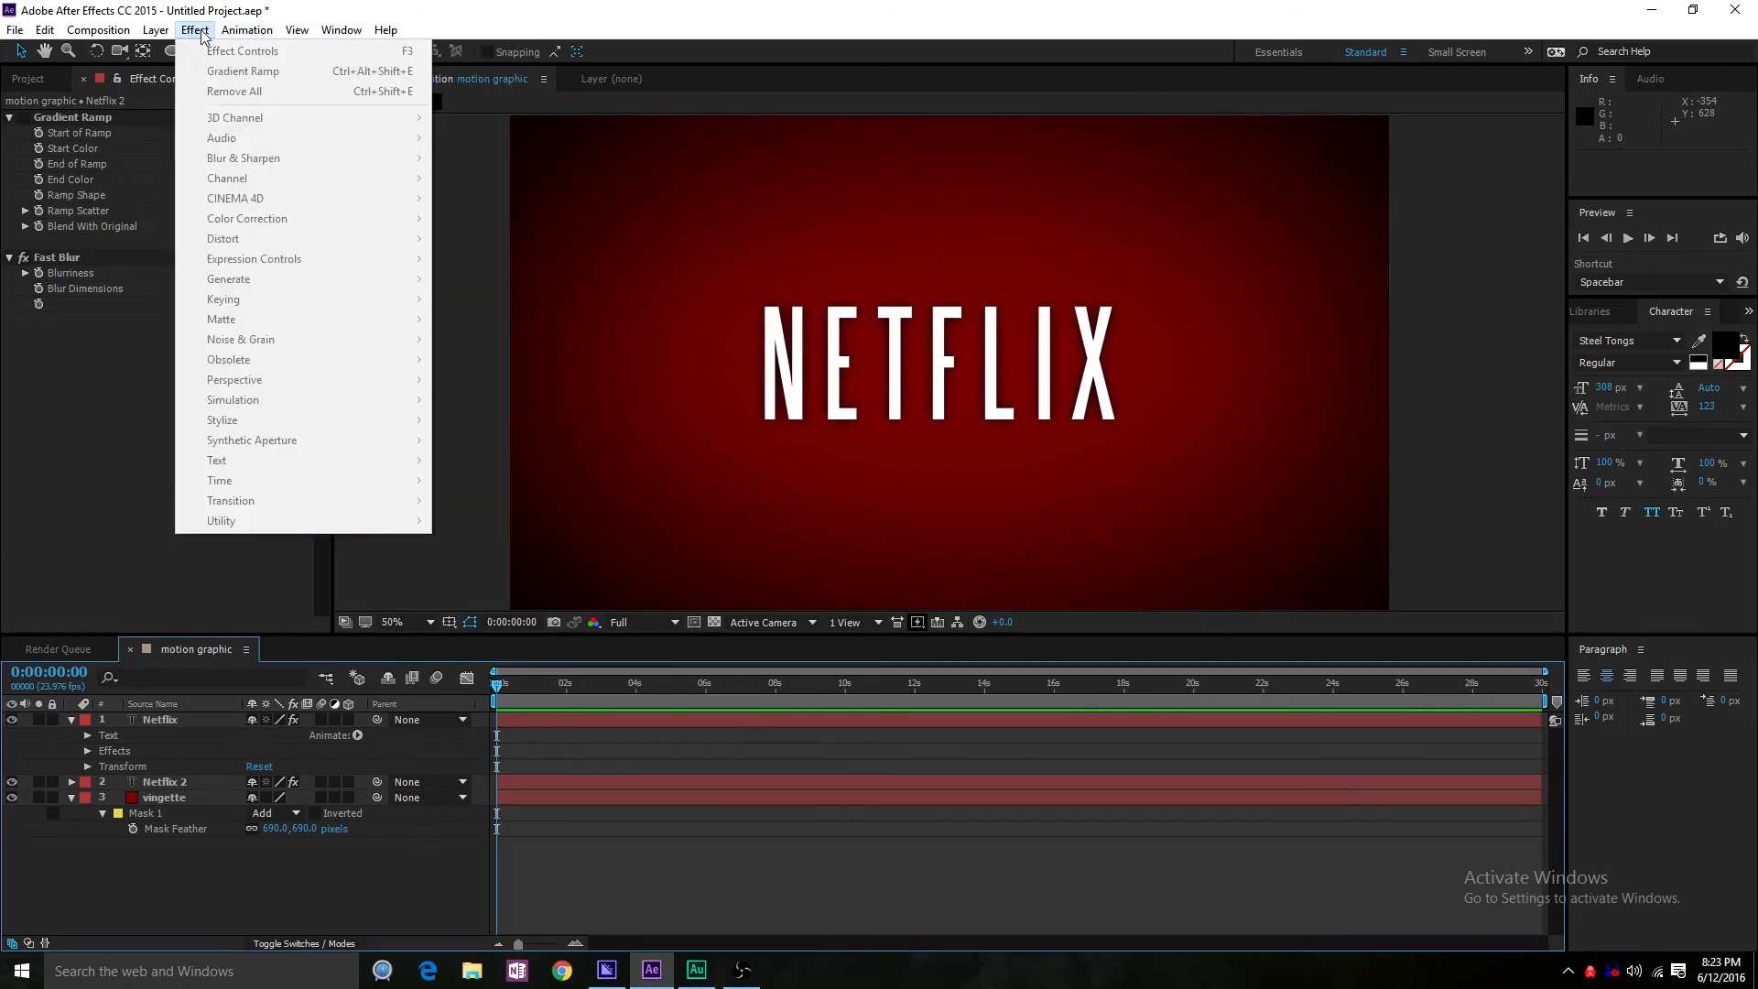
{"action": "left_click", "coordinate": [139, 107]}
{"action": "left_click", "coordinate": [191, 31]}
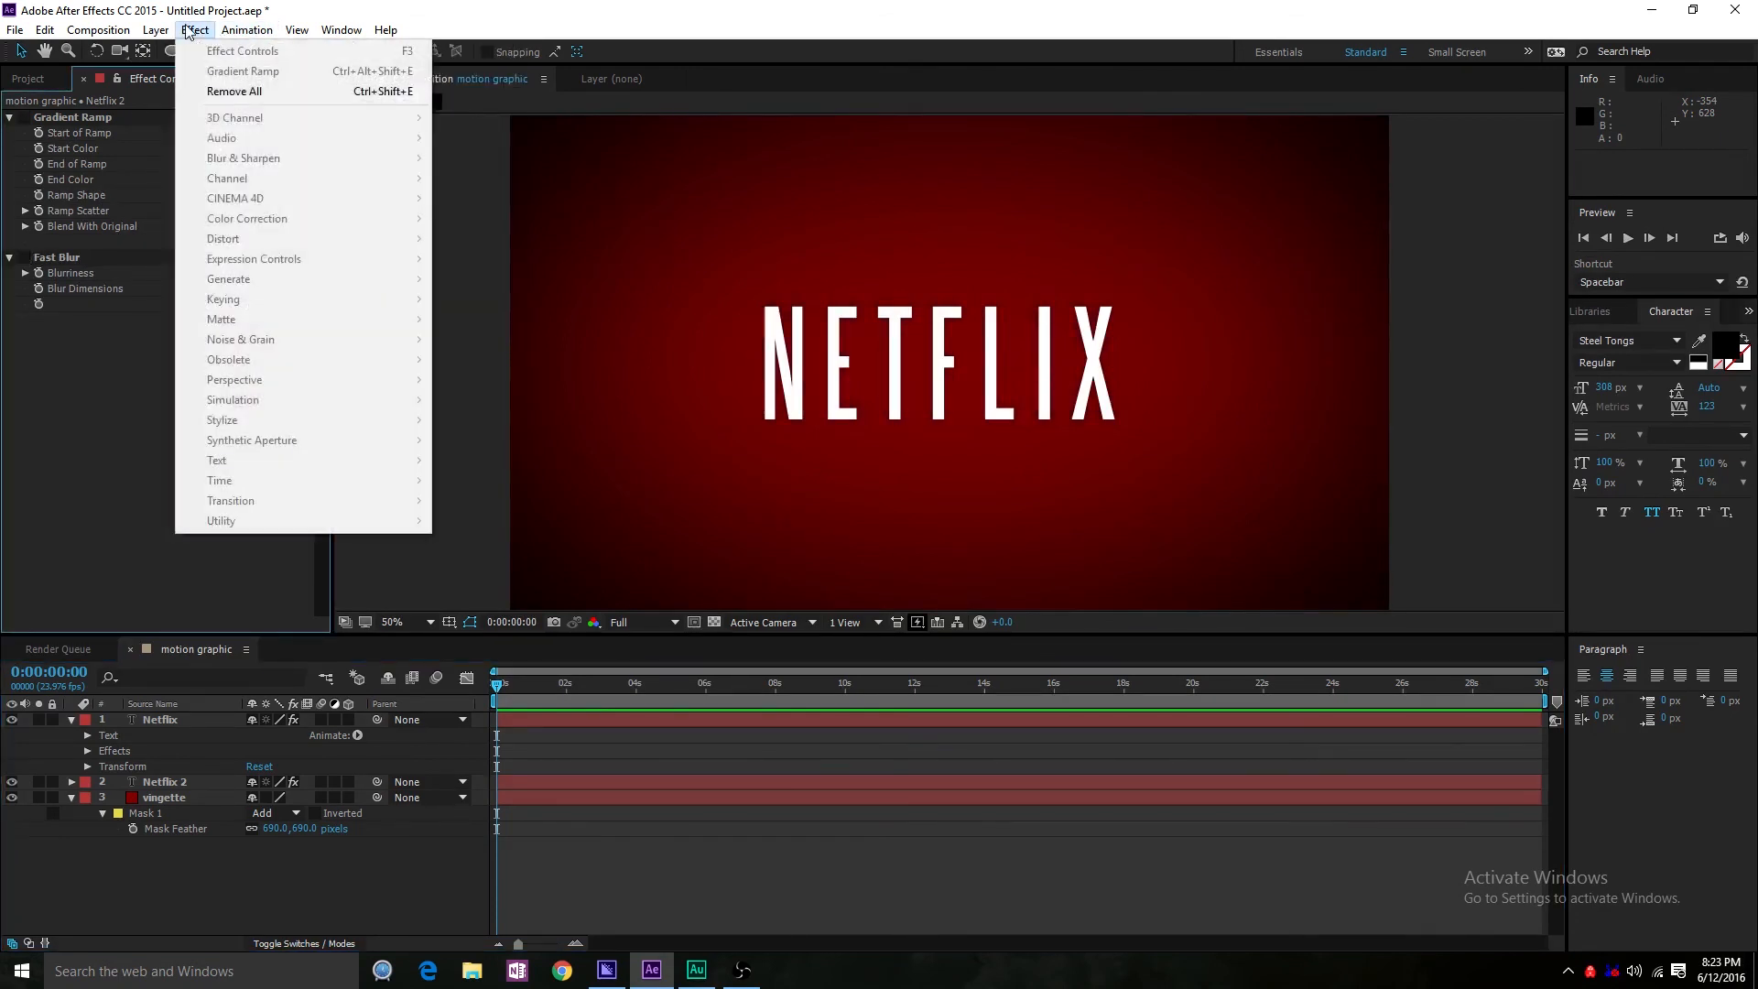
{"action": "left_click", "coordinate": [191, 30]}
{"action": "left_click", "coordinate": [96, 117]}
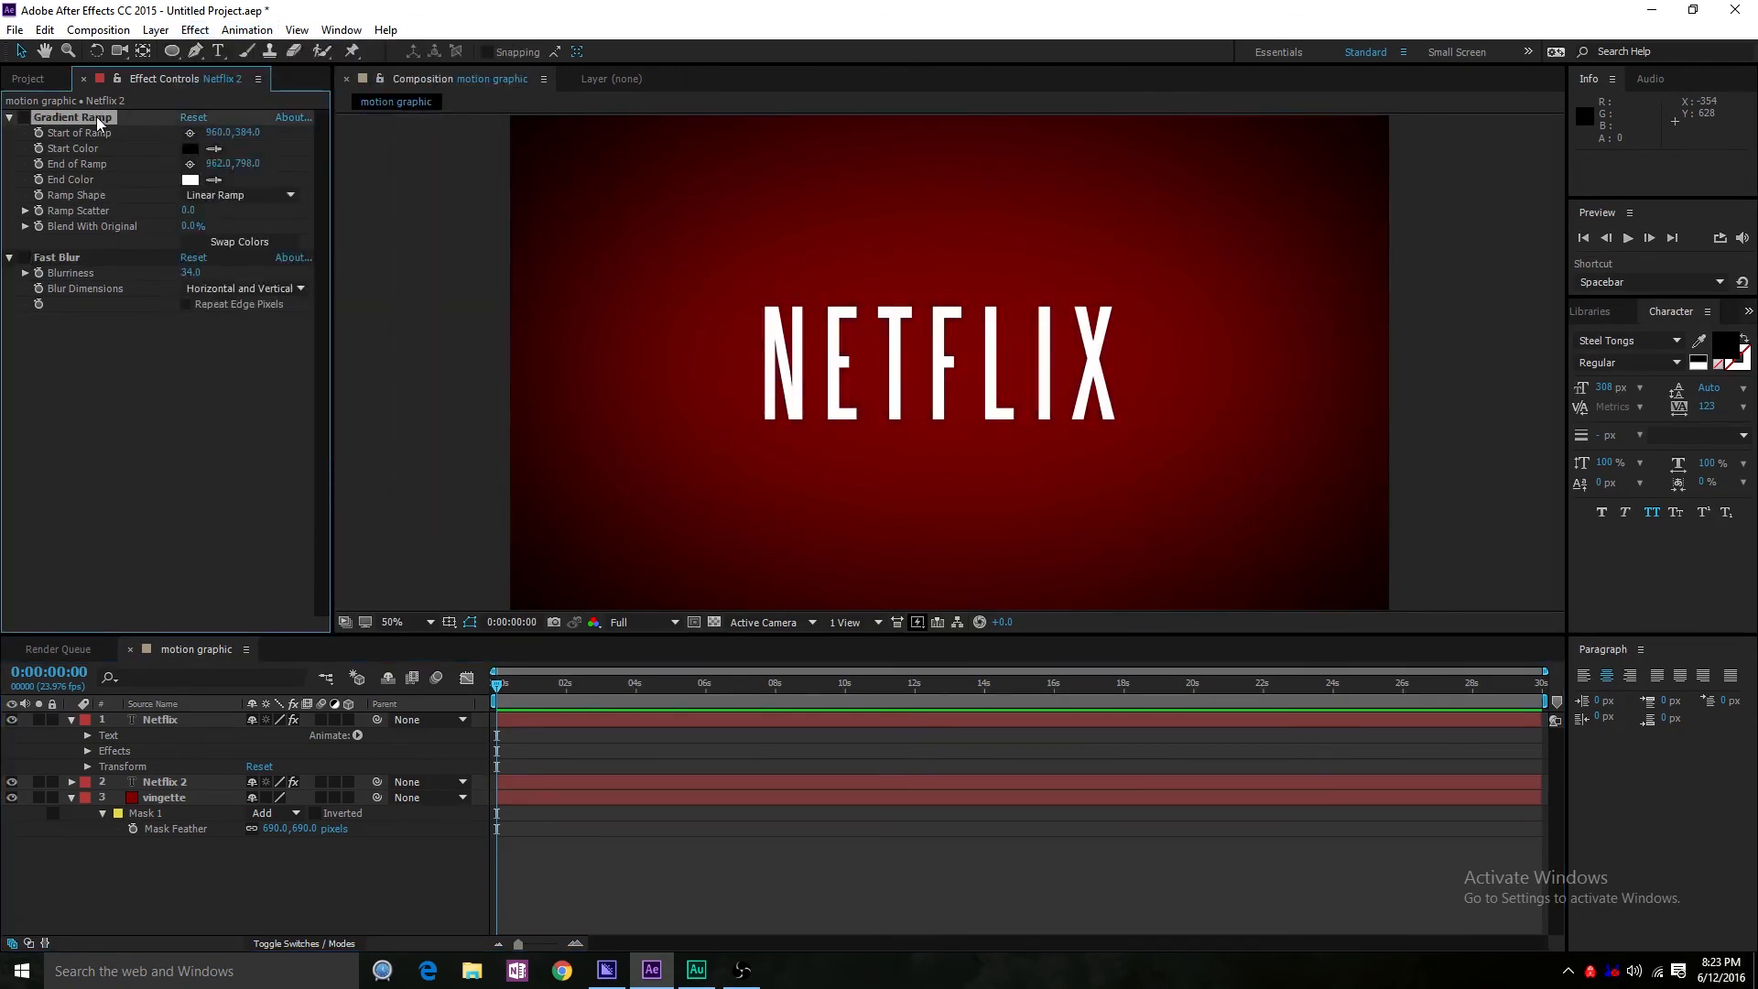
{"action": "key", "text": "Delete"}
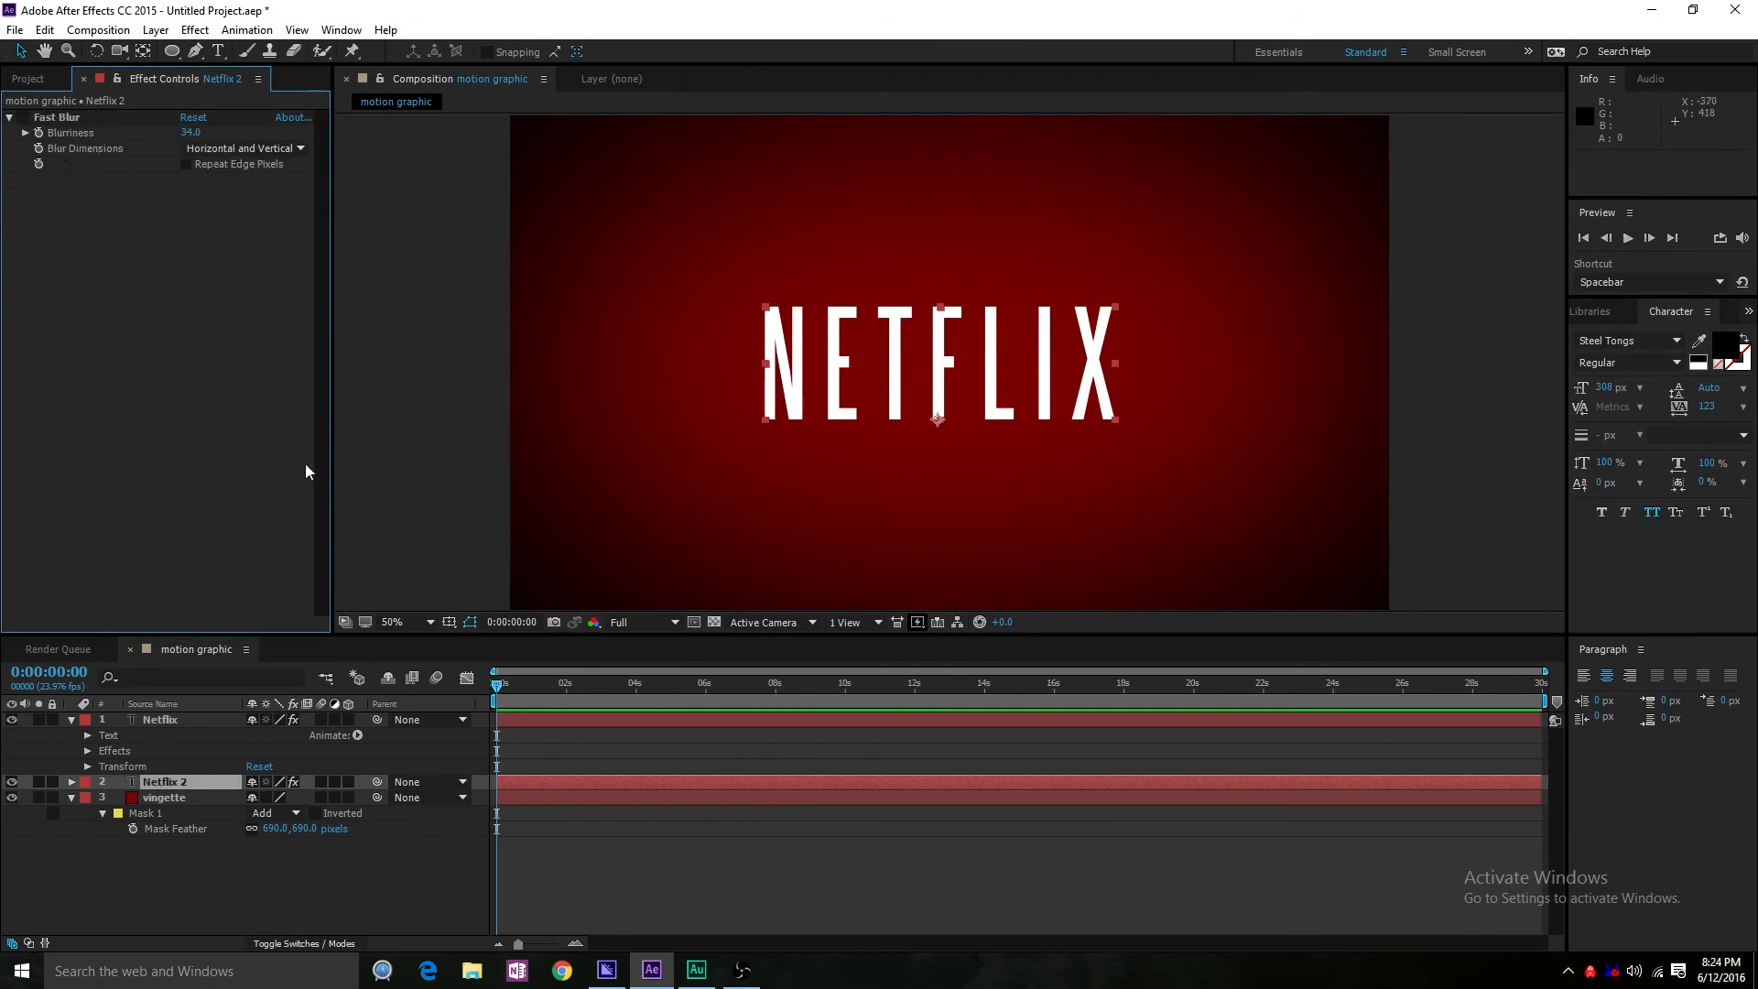
- Apply a Directional Blur effect to the white Netflix layer with a blur length of 36.2
{"action": "left_click", "coordinate": [382, 897]}
{"action": "left_click", "coordinate": [196, 30]}
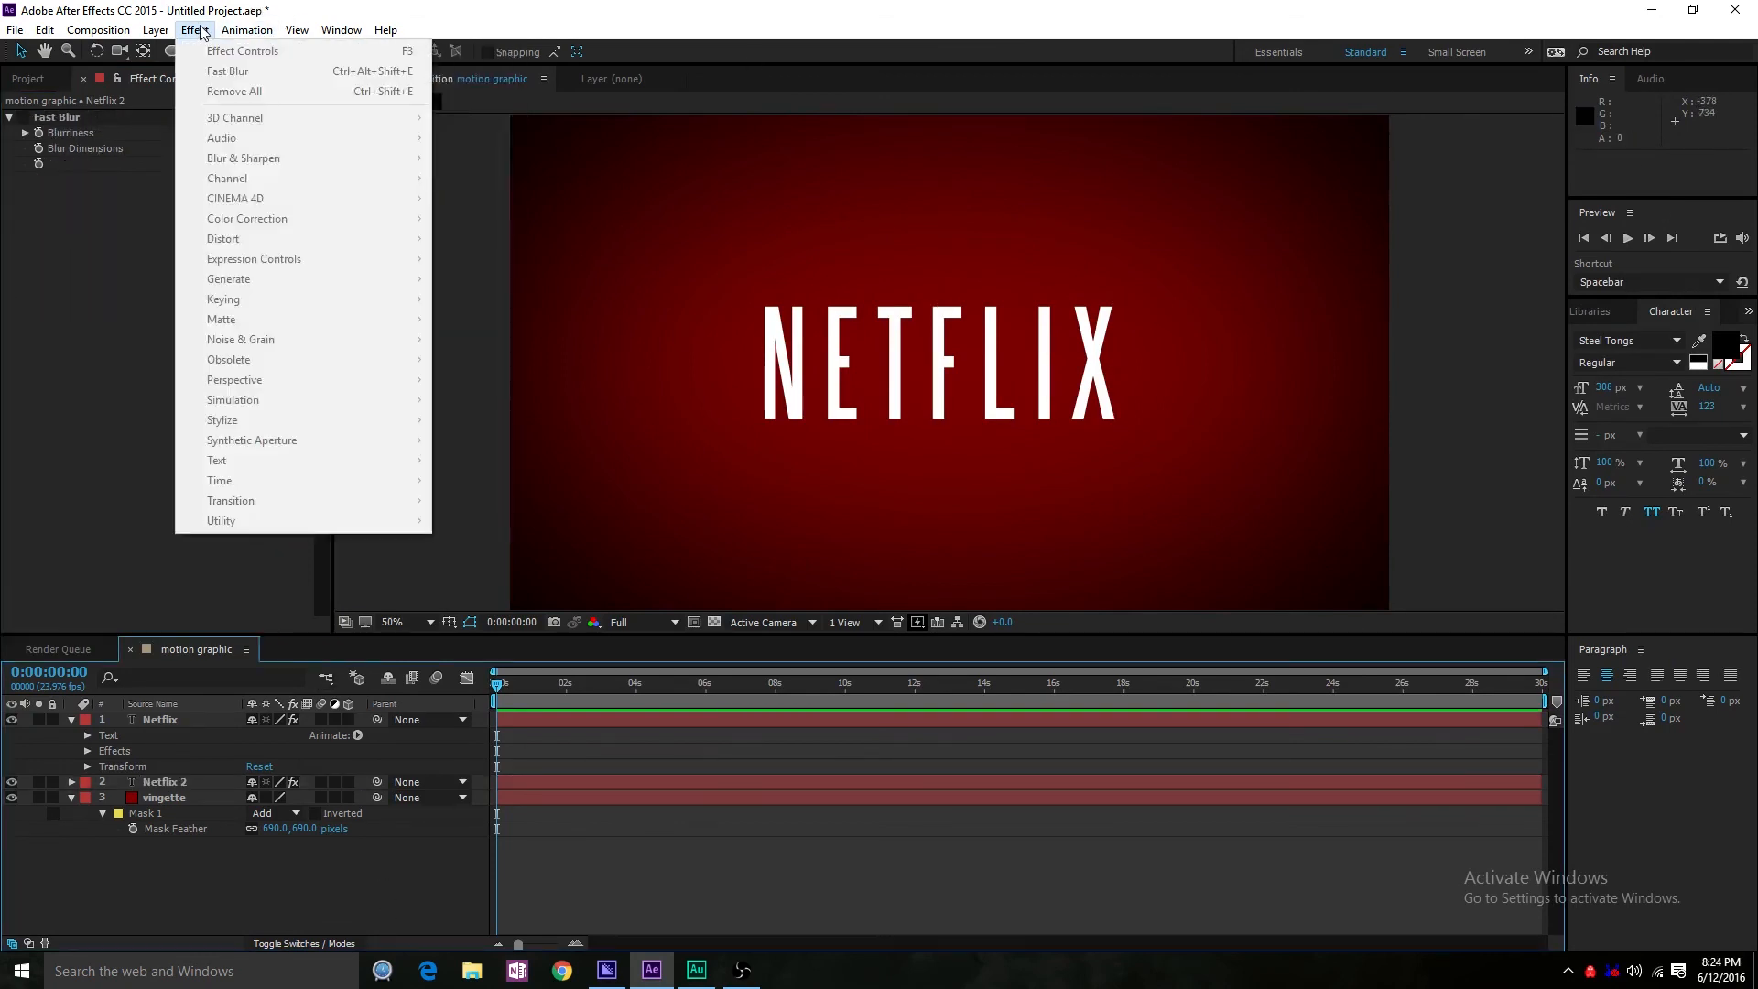
{"action": "left_click", "coordinate": [196, 31]}
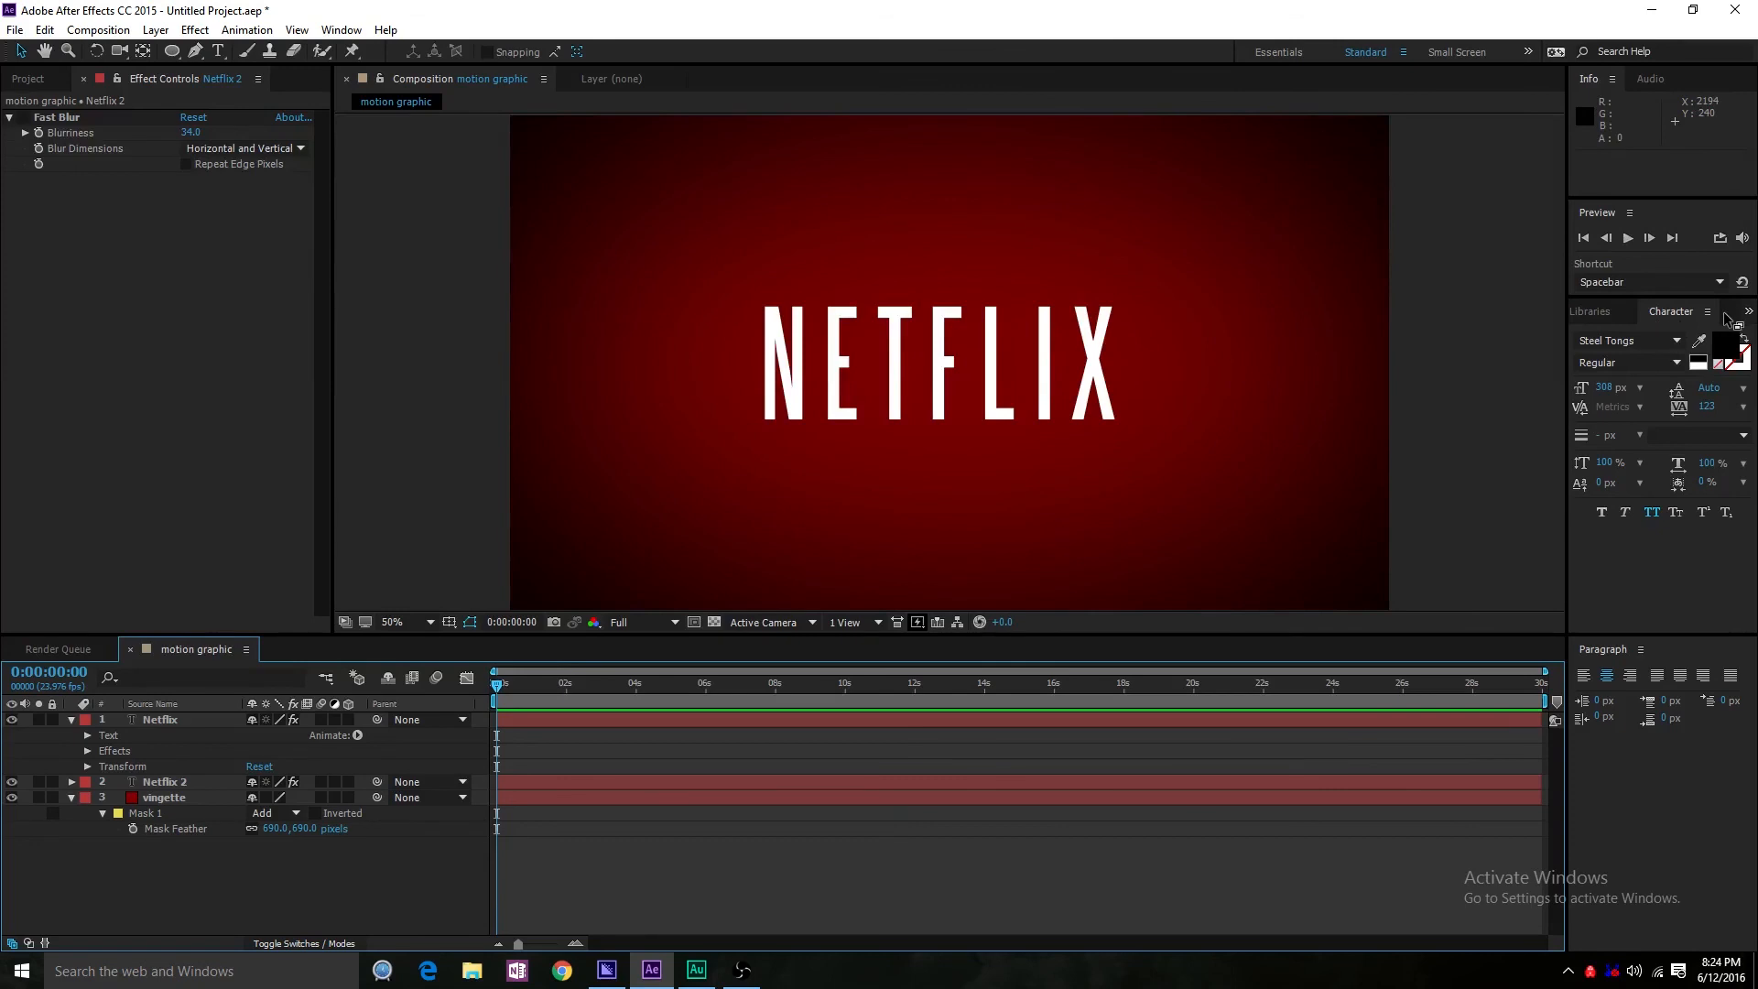
{"action": "left_click", "coordinate": [155, 719]}
{"action": "left_click", "coordinate": [246, 30]}
{"action": "mouse_move", "coordinate": [195, 30]}
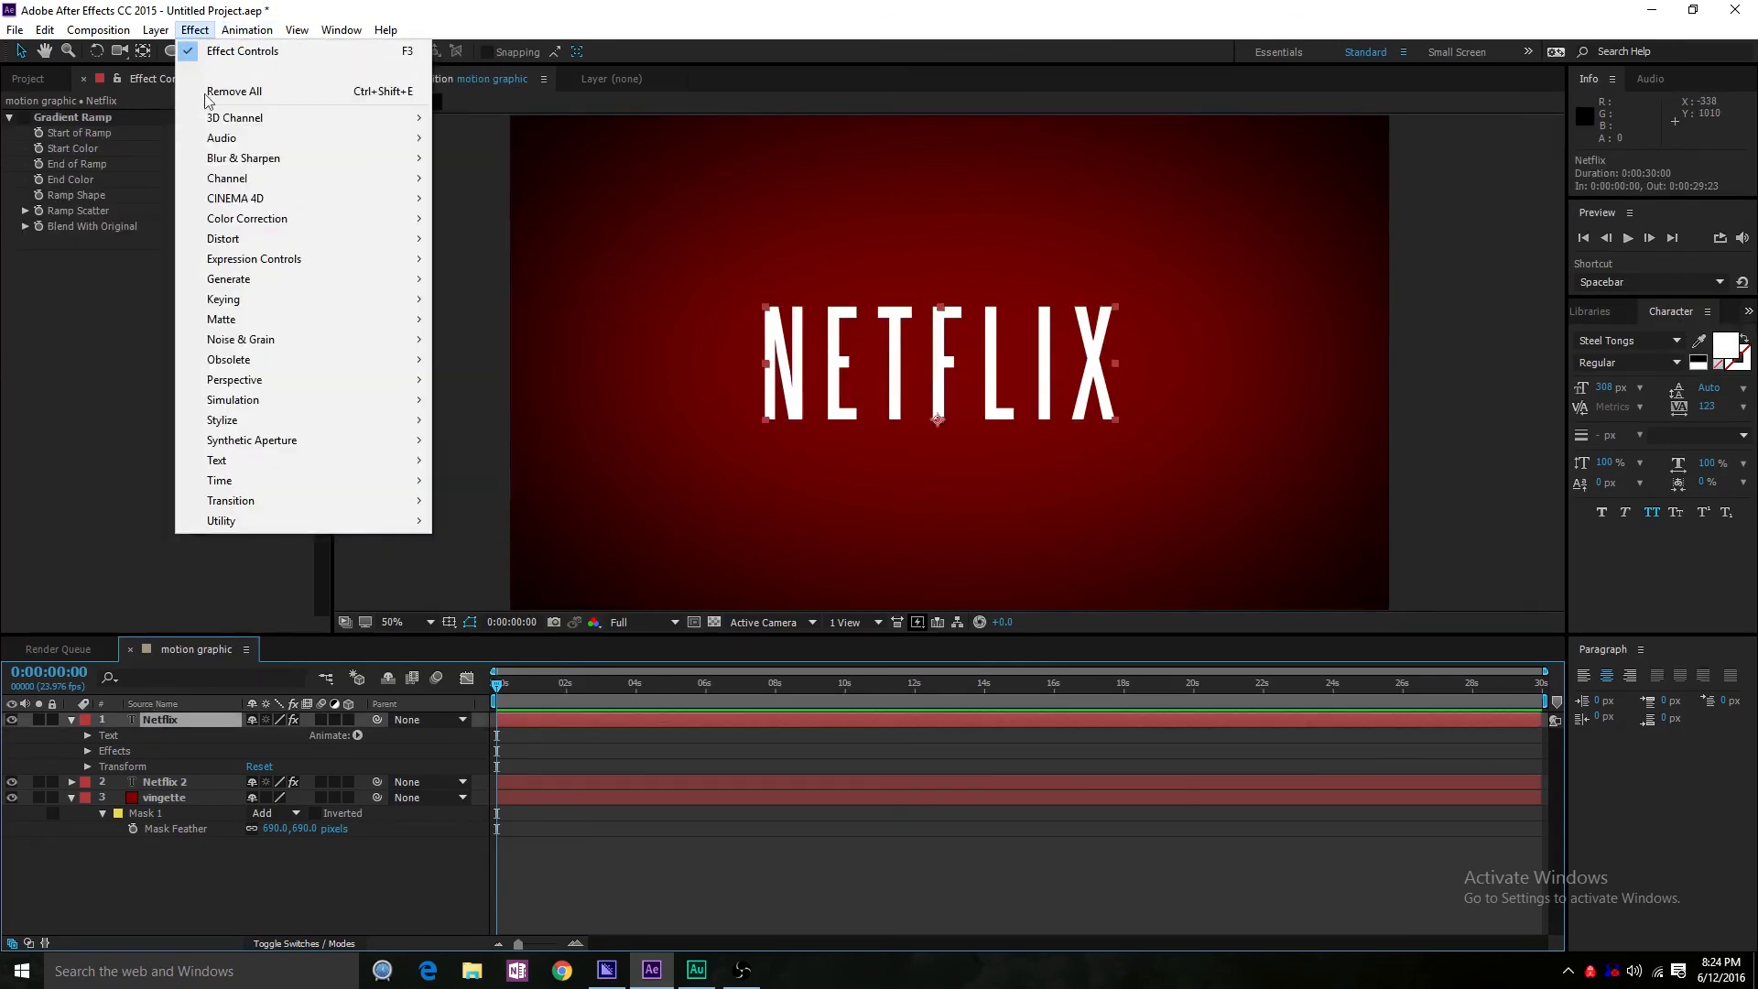
{"action": "mouse_move", "coordinate": [251, 160]}
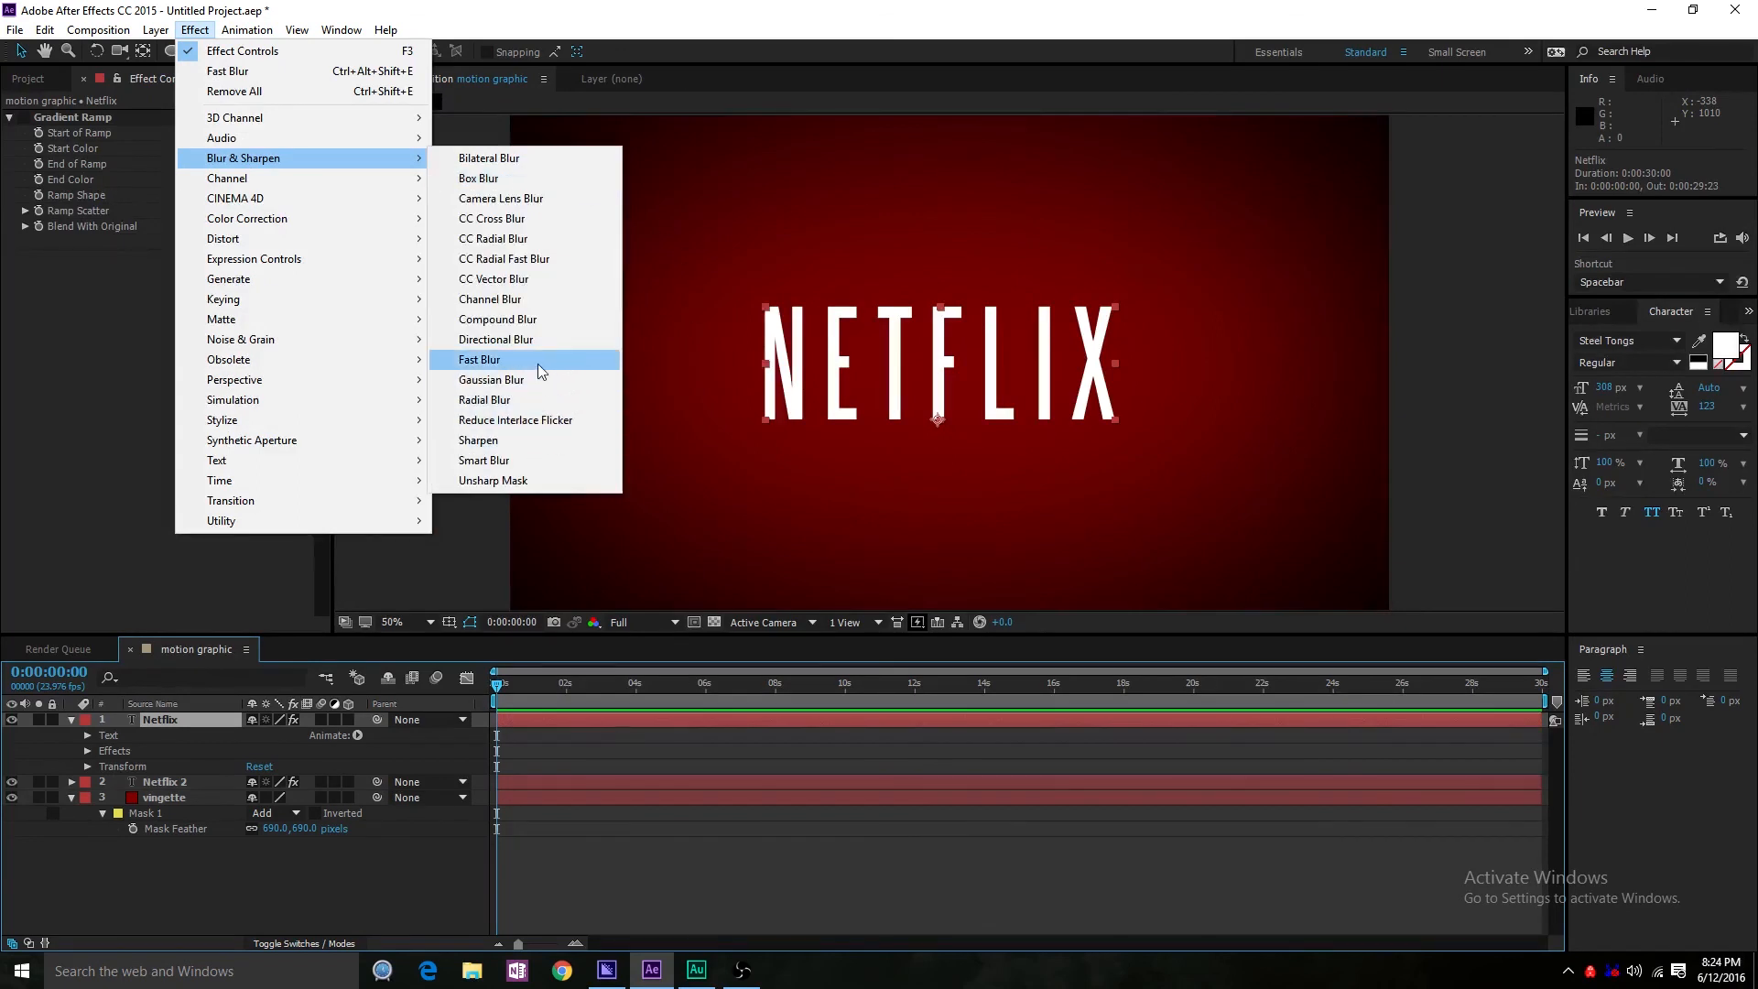
{"action": "left_click", "coordinate": [536, 339]}
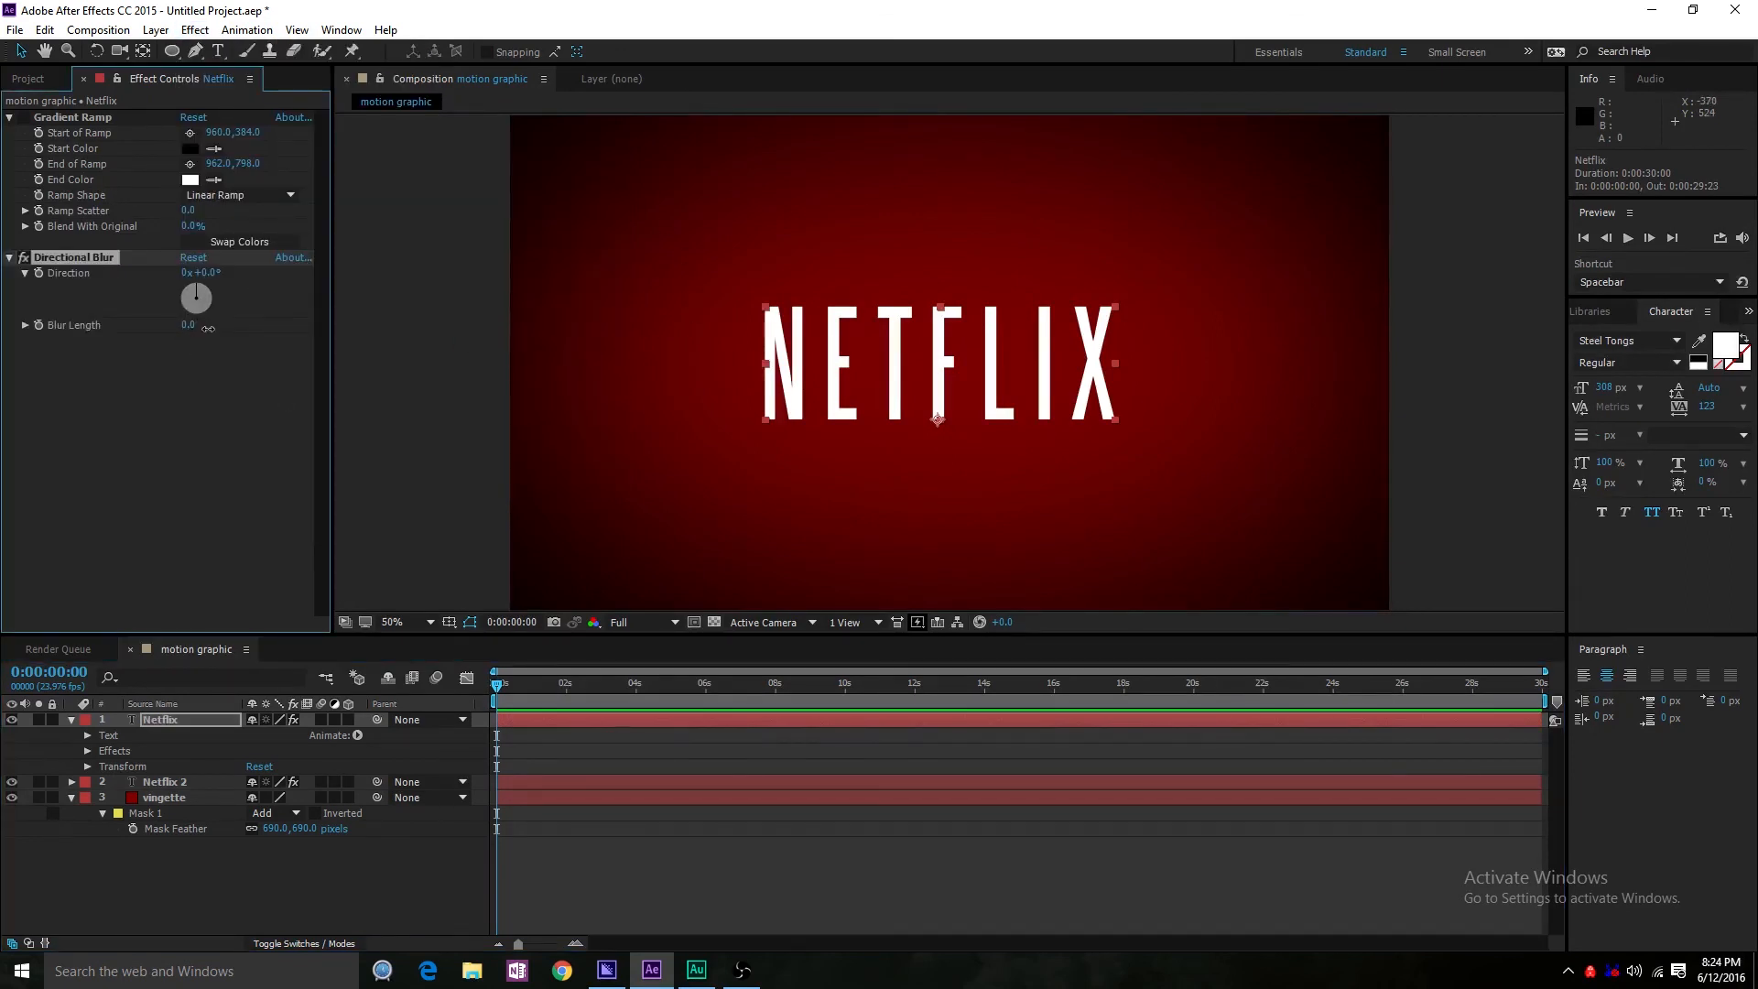
{"action": "left_click_drag", "start_coordinate": [188, 325], "coordinate": [77, 273]}
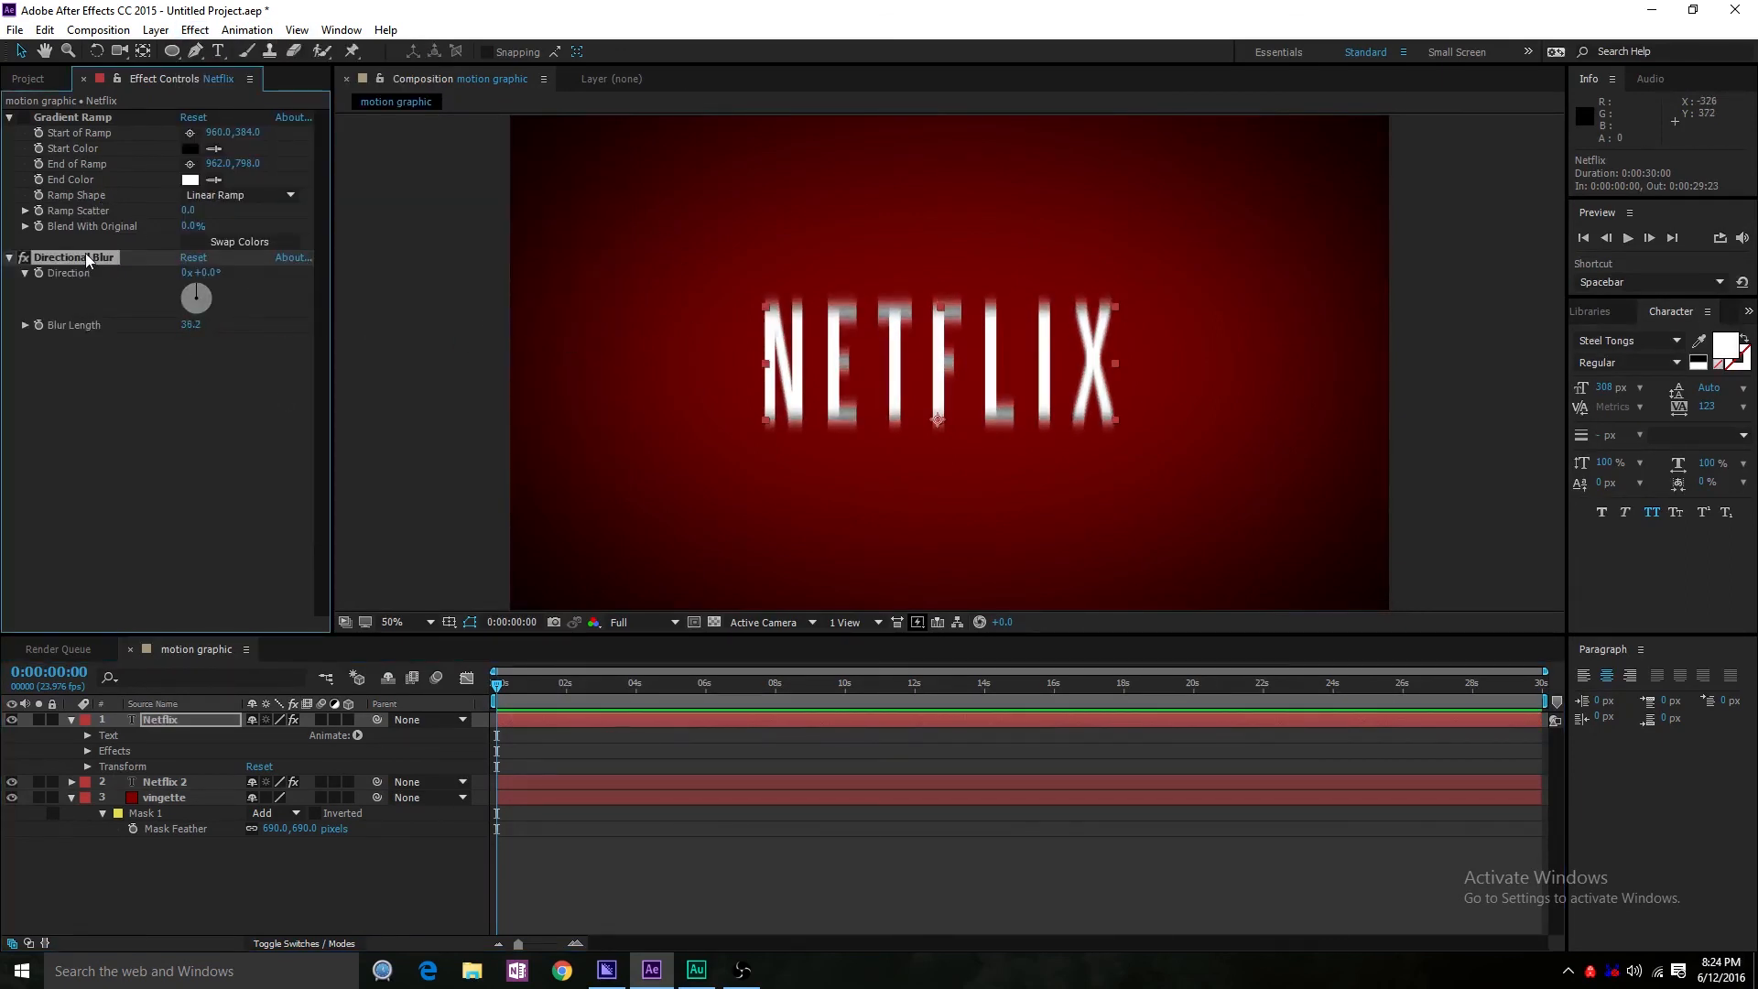
- Cut the Directional Blur effect from the white Netflix layer and hide that layer
{"action": "left_click", "coordinate": [85, 255]}
{"action": "key", "text": "Delete"}
{"action": "left_click", "coordinate": [168, 782]}
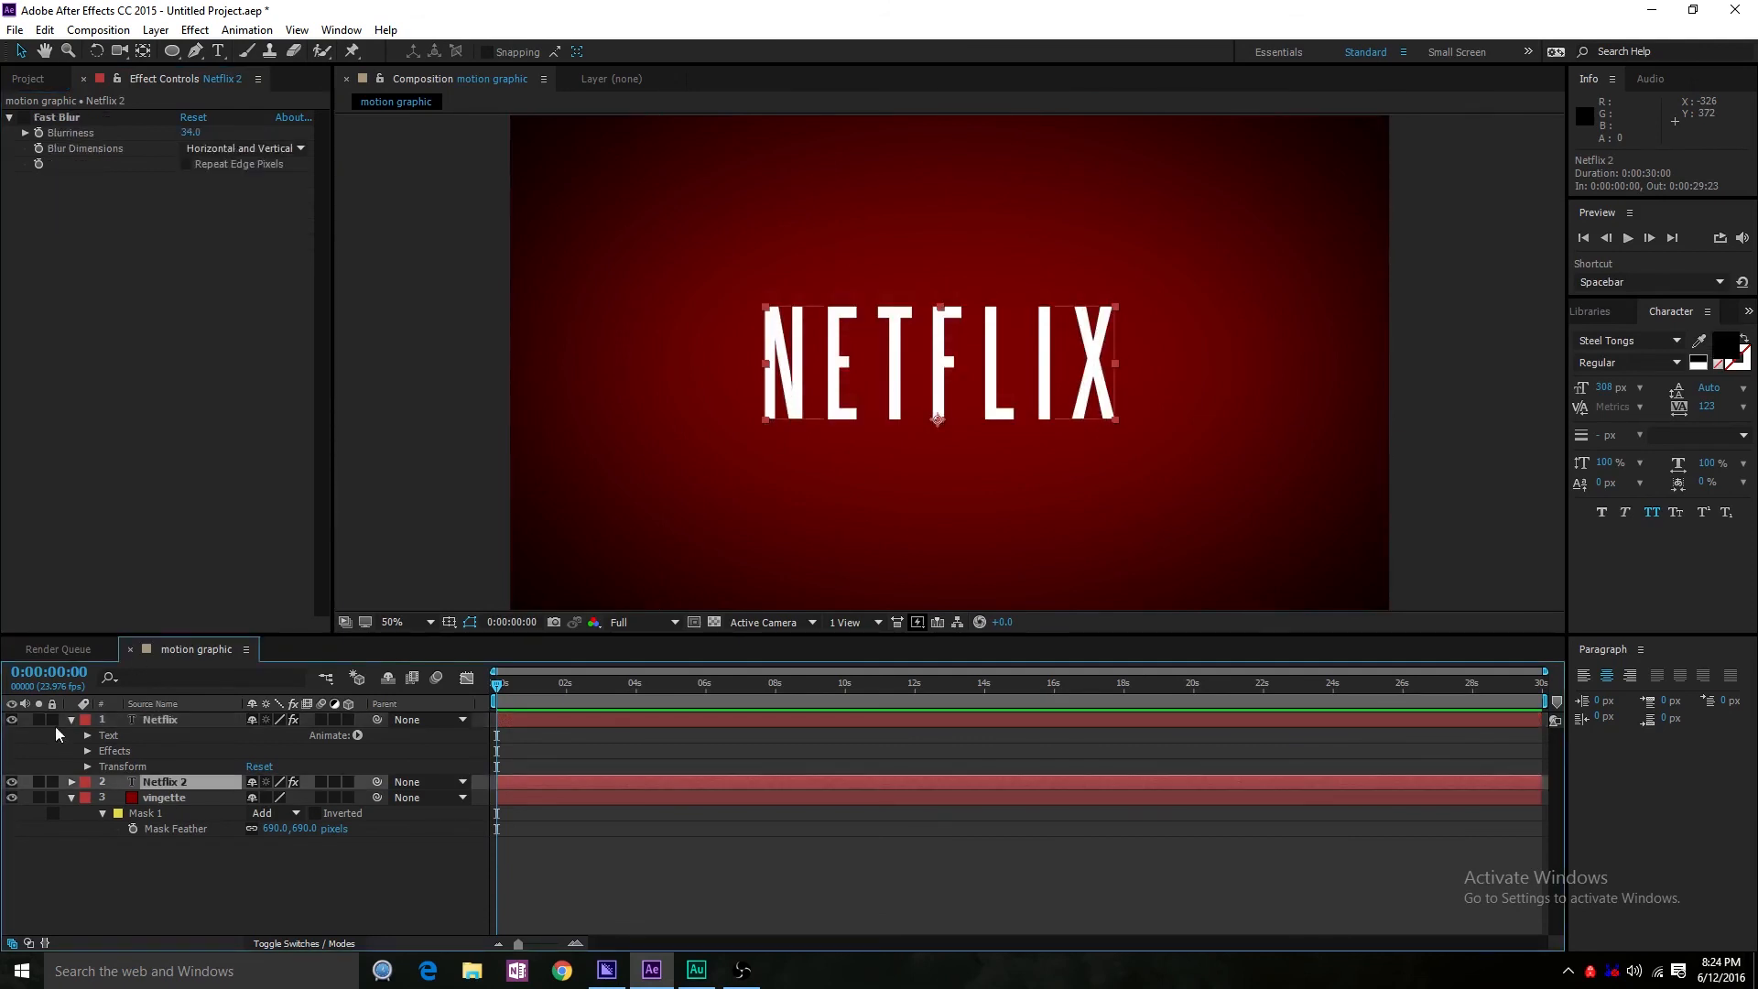
{"action": "left_click", "coordinate": [12, 720]}
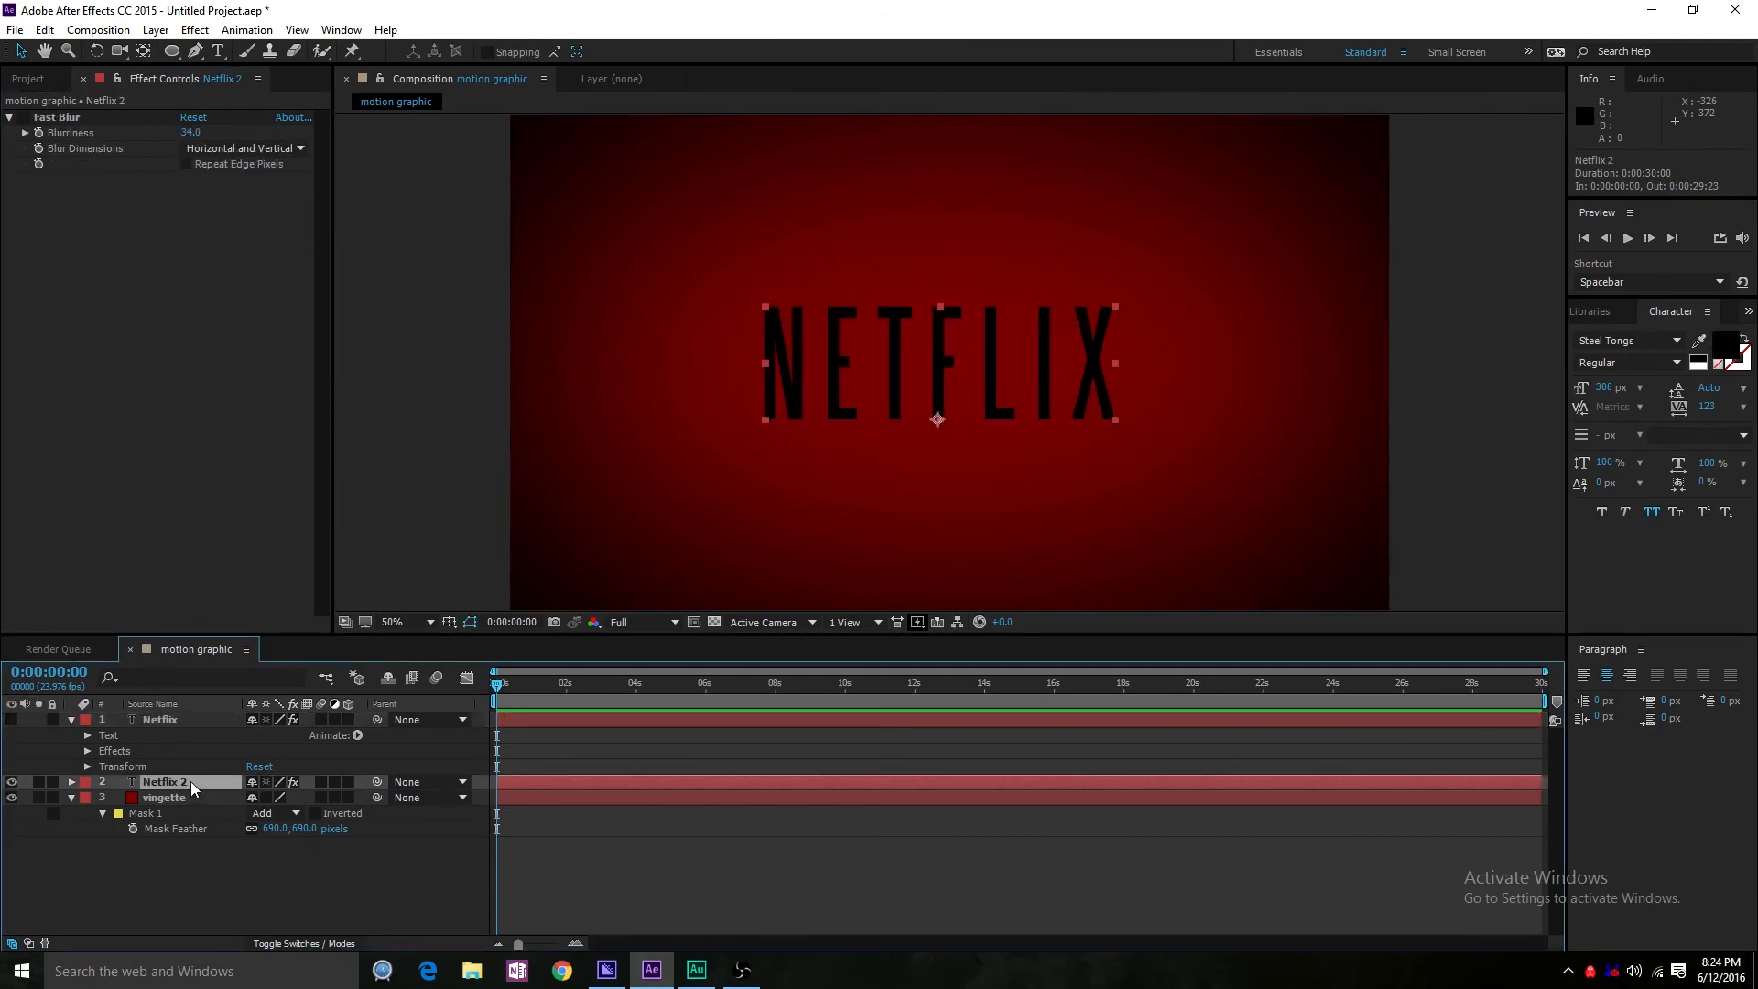
- Rename the black text copy "shadow" and paste the Directional Blur effect onto it
{"action": "key", "text": "Return"}
{"action": "type", "text": "shadow"}
{"action": "key", "text": "Return"}
{"action": "key", "text": "ctrl+v"}
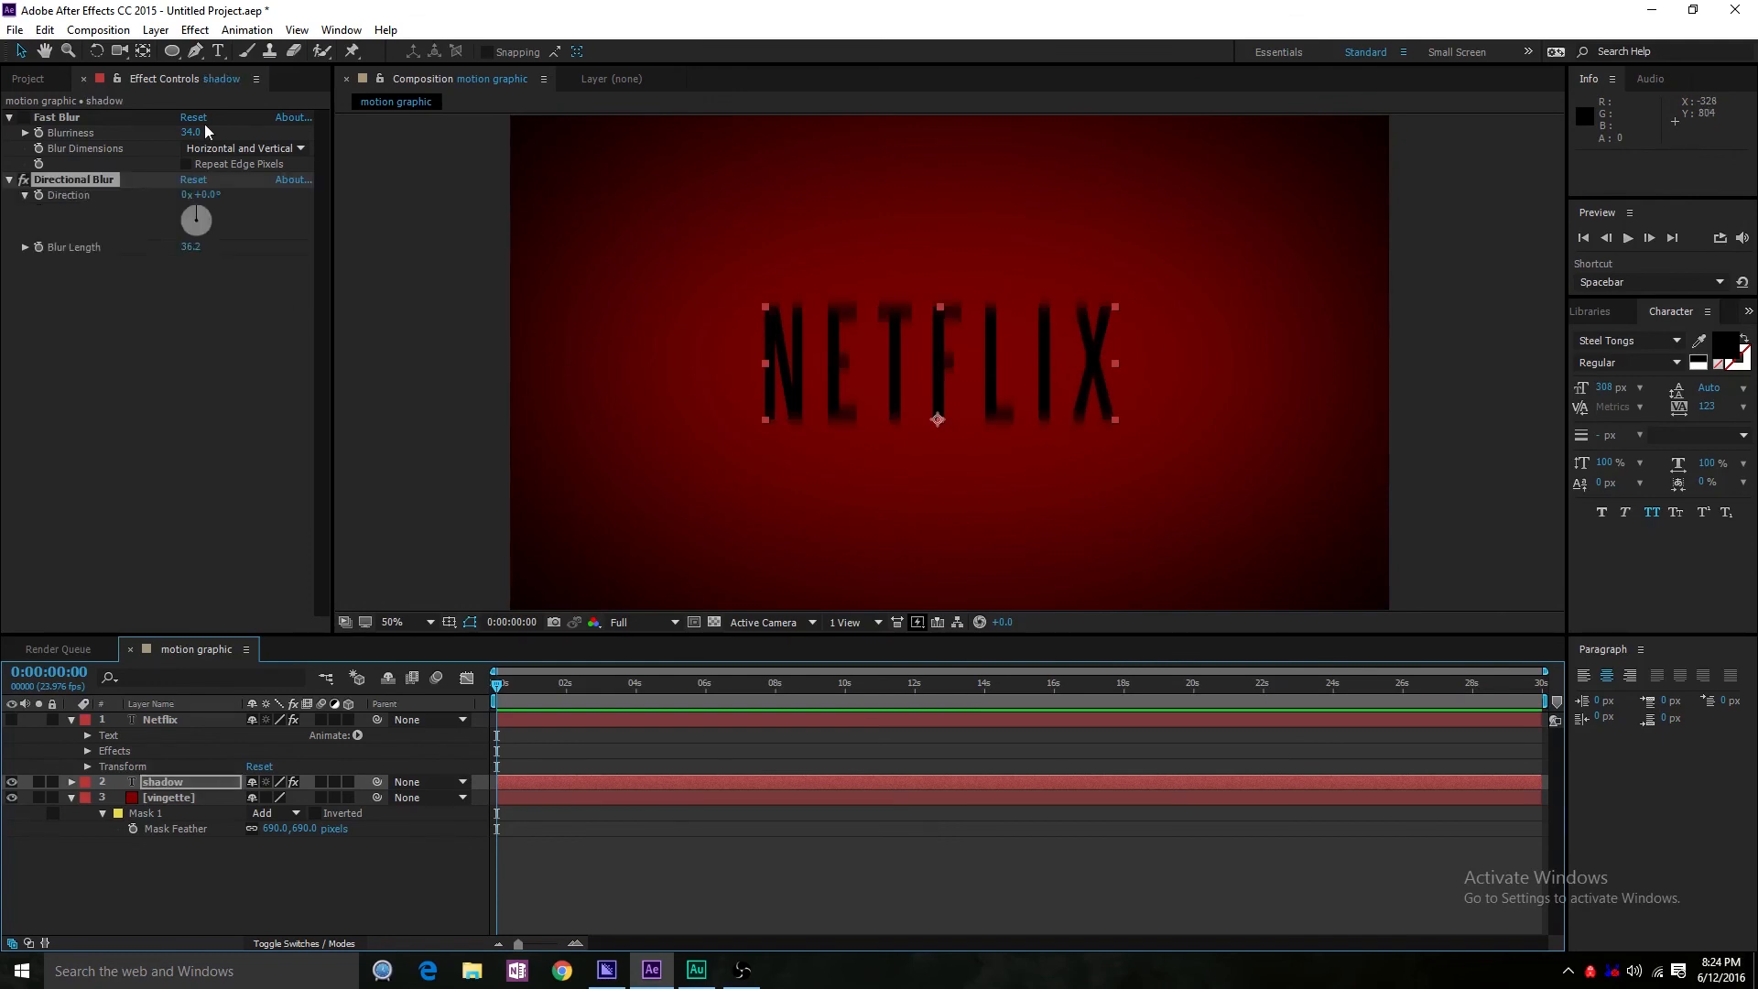
- Make the white Netflix layer visible again and lock the vingette layer
{"action": "left_click", "coordinate": [11, 719]}
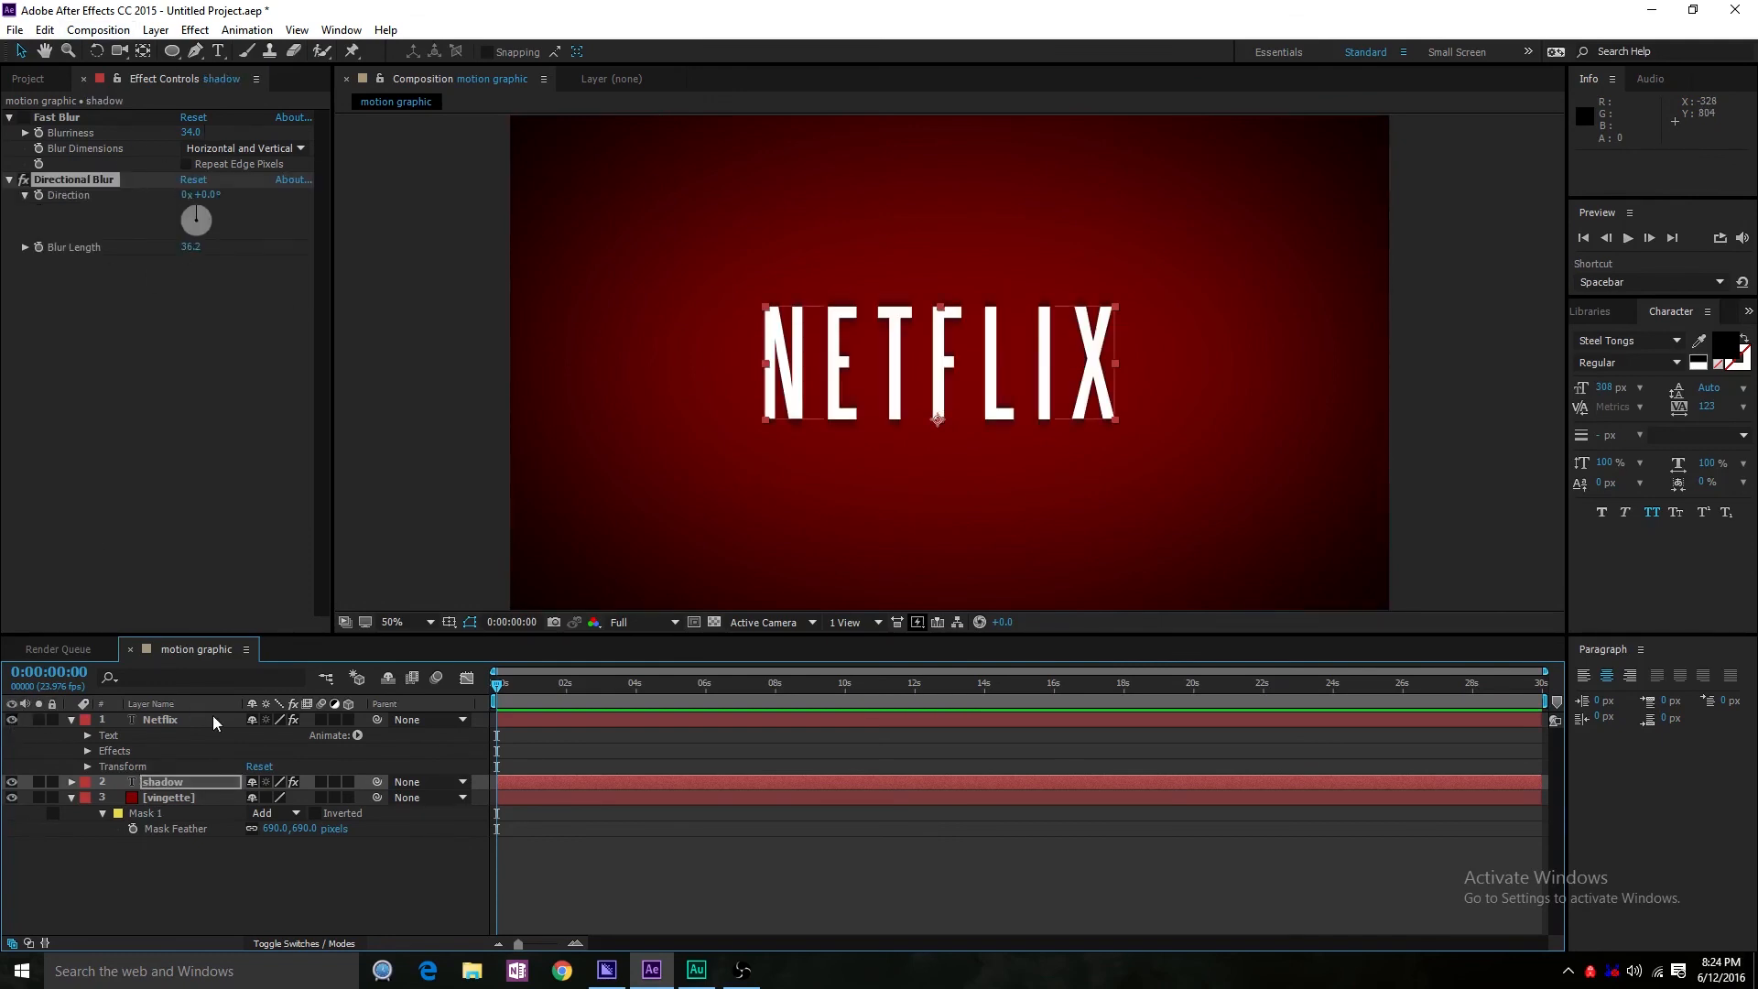
{"action": "left_click", "coordinate": [168, 720]}
{"action": "left_click", "coordinate": [168, 796]}
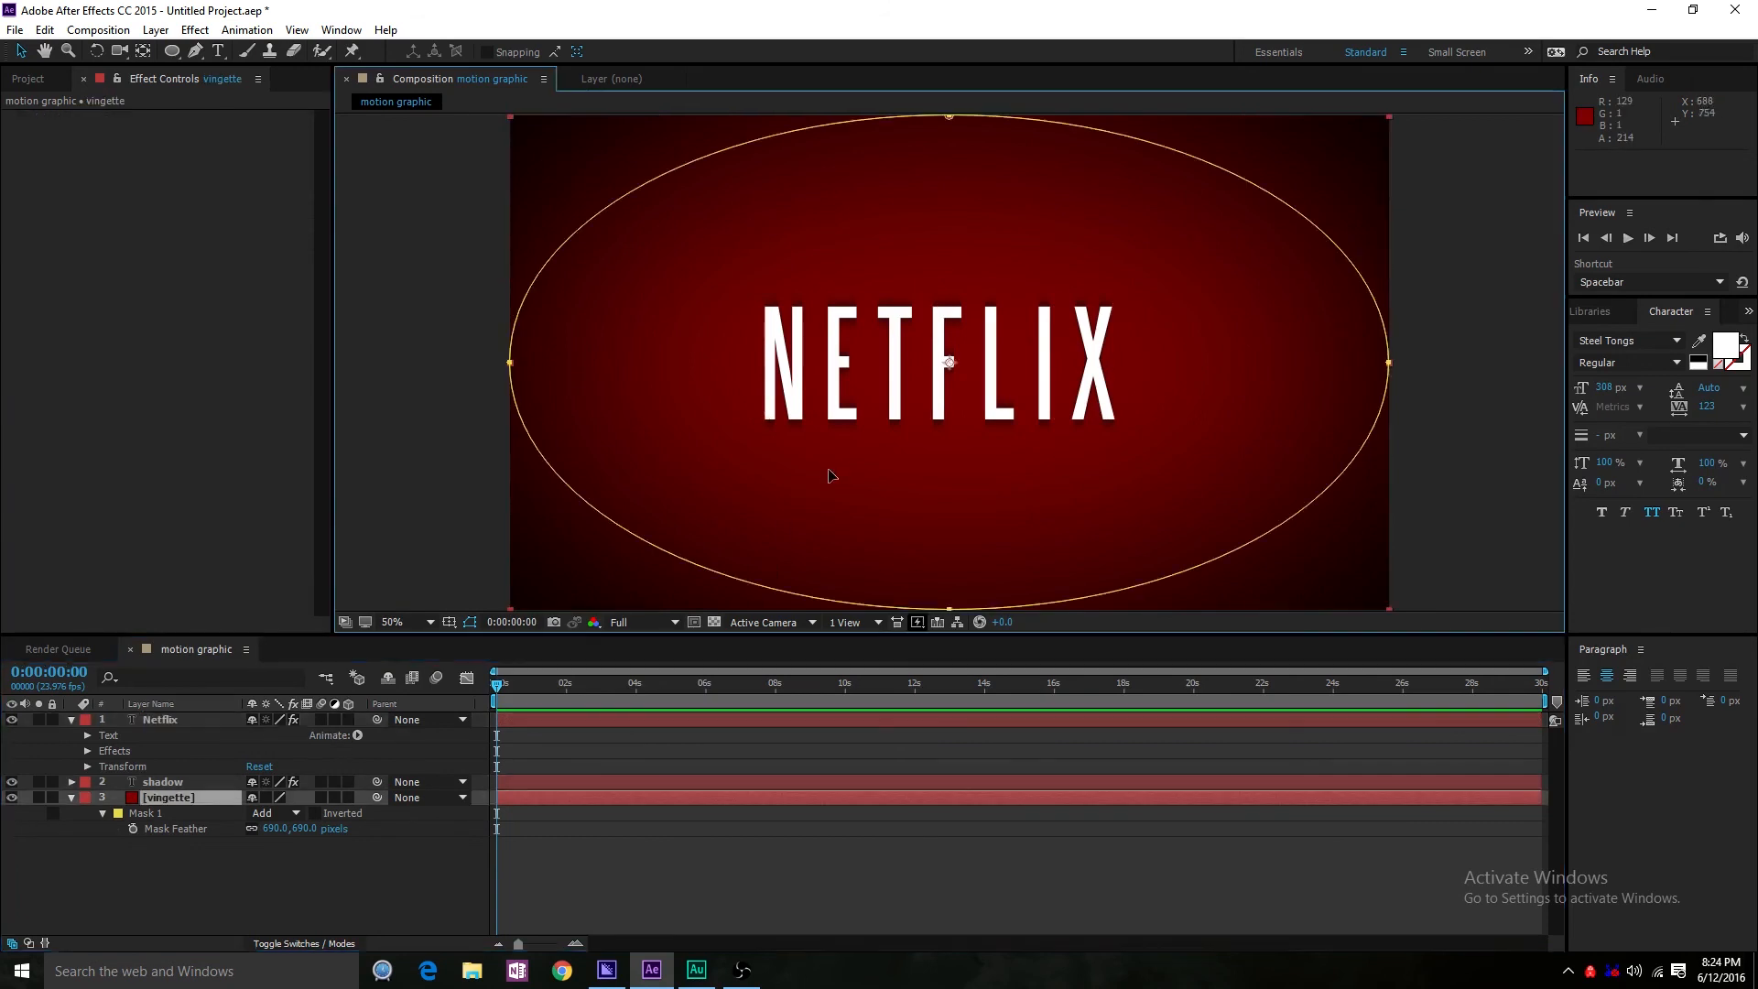
{"action": "left_click", "coordinate": [52, 797]}
- Move the shadow layer about 24 px straight down from the white text
{"action": "left_click", "coordinate": [168, 785]}
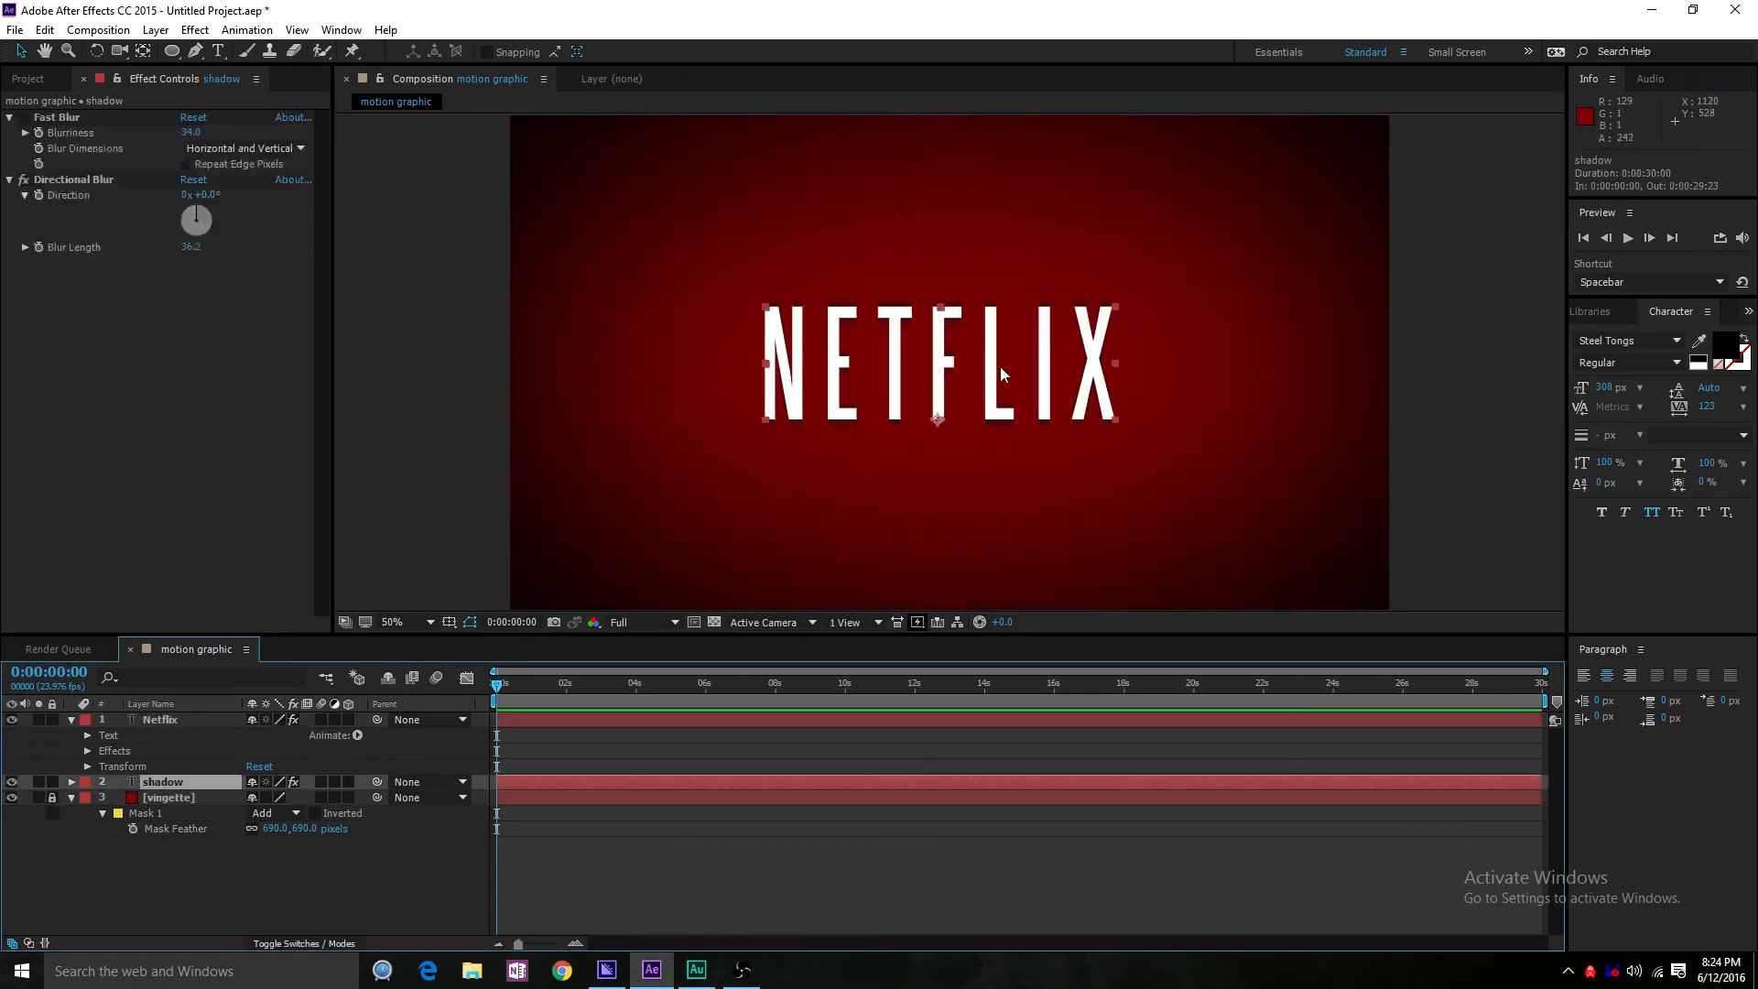
{"action": "left_click_drag", "start_coordinate": [998, 384], "coordinate": [998, 395]}
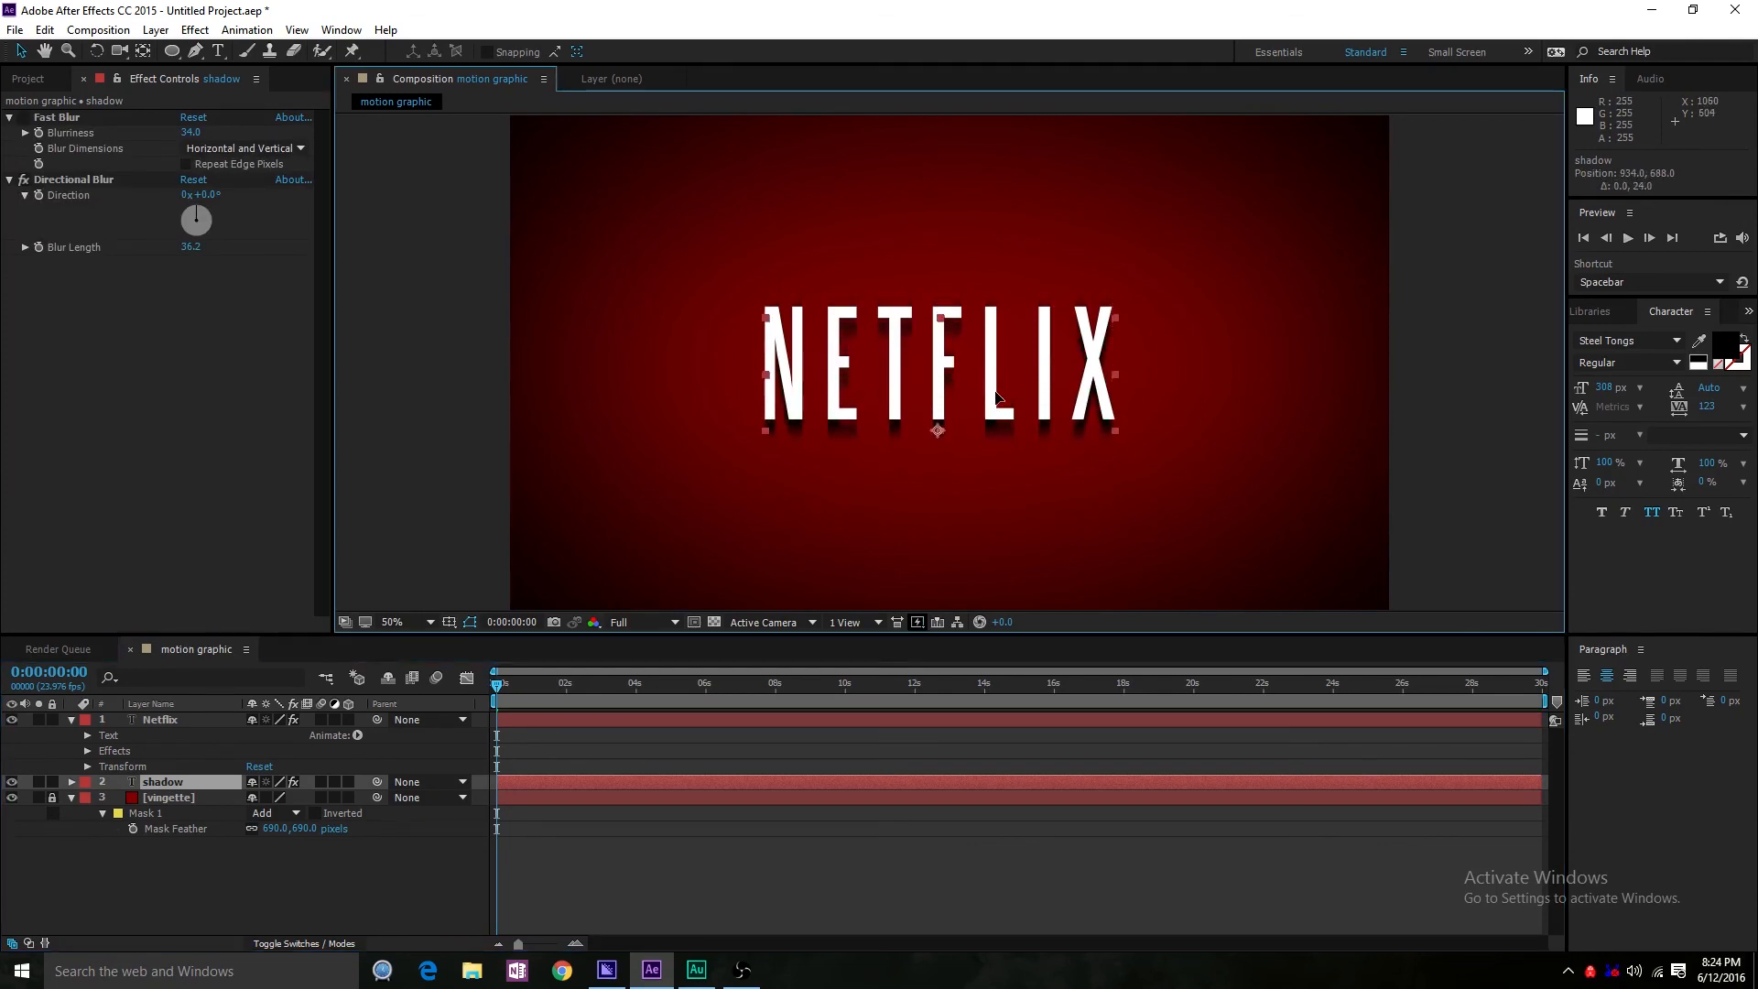
{"action": "left_click", "coordinate": [371, 860]}
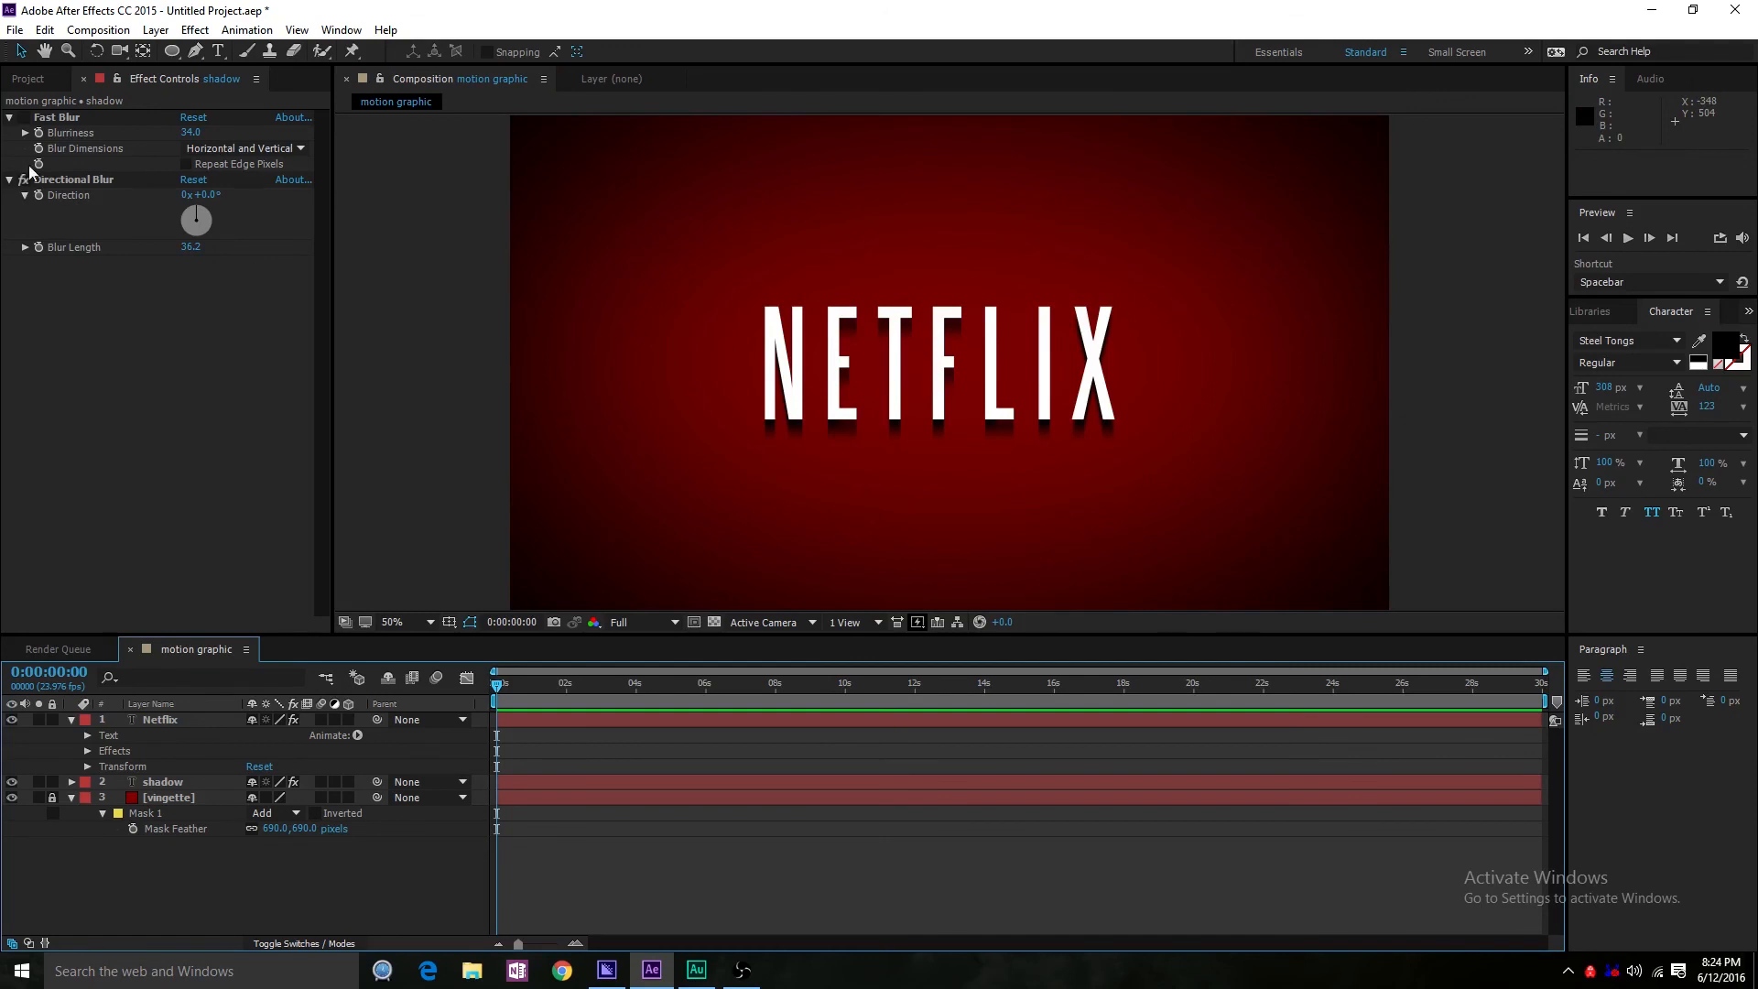
- Enable the shadow layer's Fast Blur with blurriness 20 and set its Directional Blur length to 55.2
{"action": "left_click", "coordinate": [93, 107]}
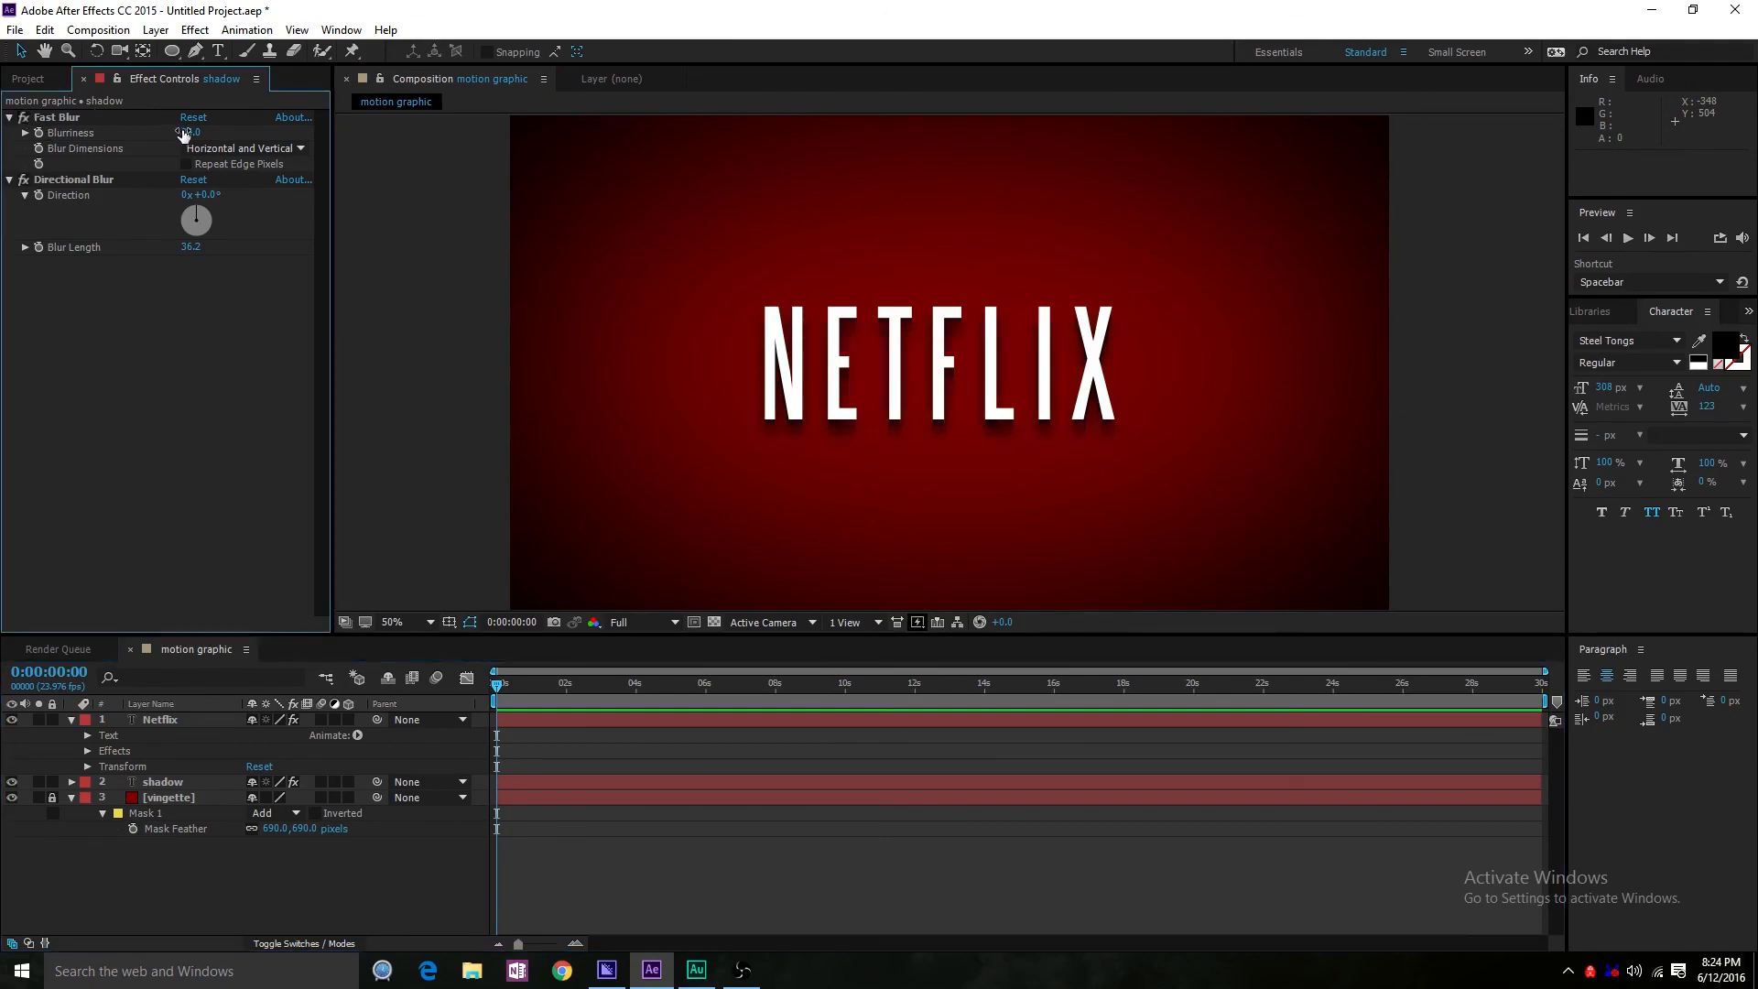
{"action": "left_click_drag", "start_coordinate": [183, 134], "coordinate": [159, 144]}
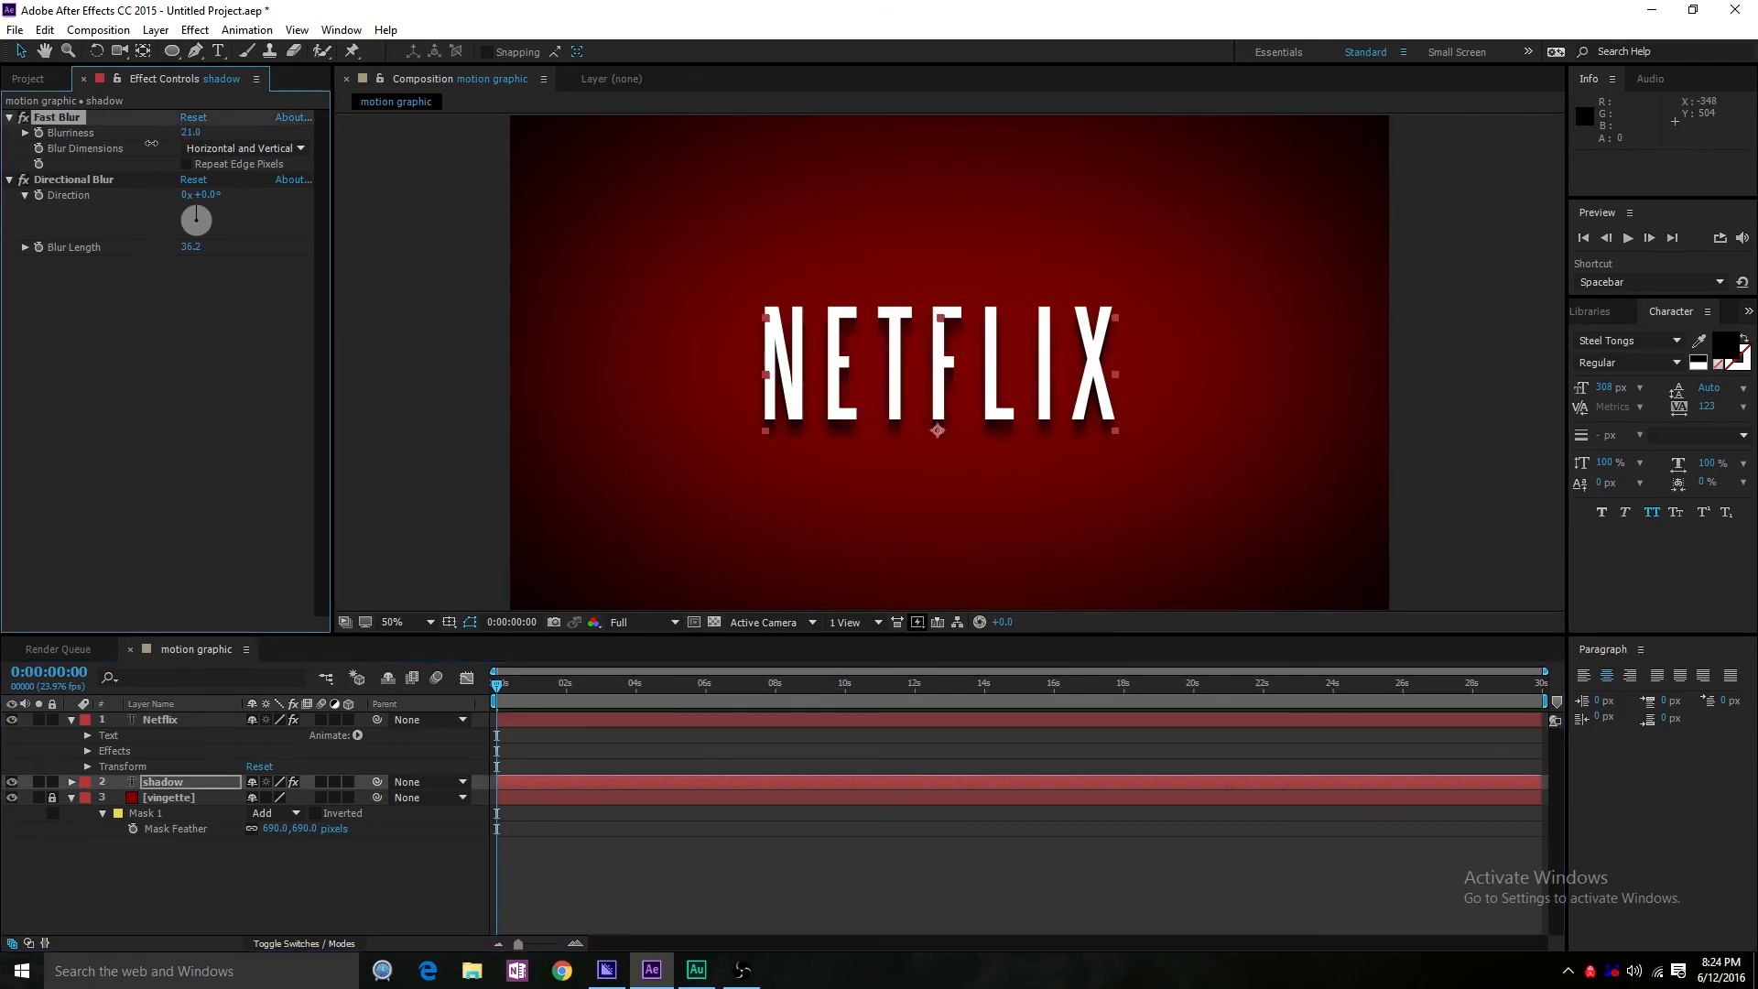
{"action": "left_click_drag", "start_coordinate": [192, 248], "coordinate": [222, 247]}
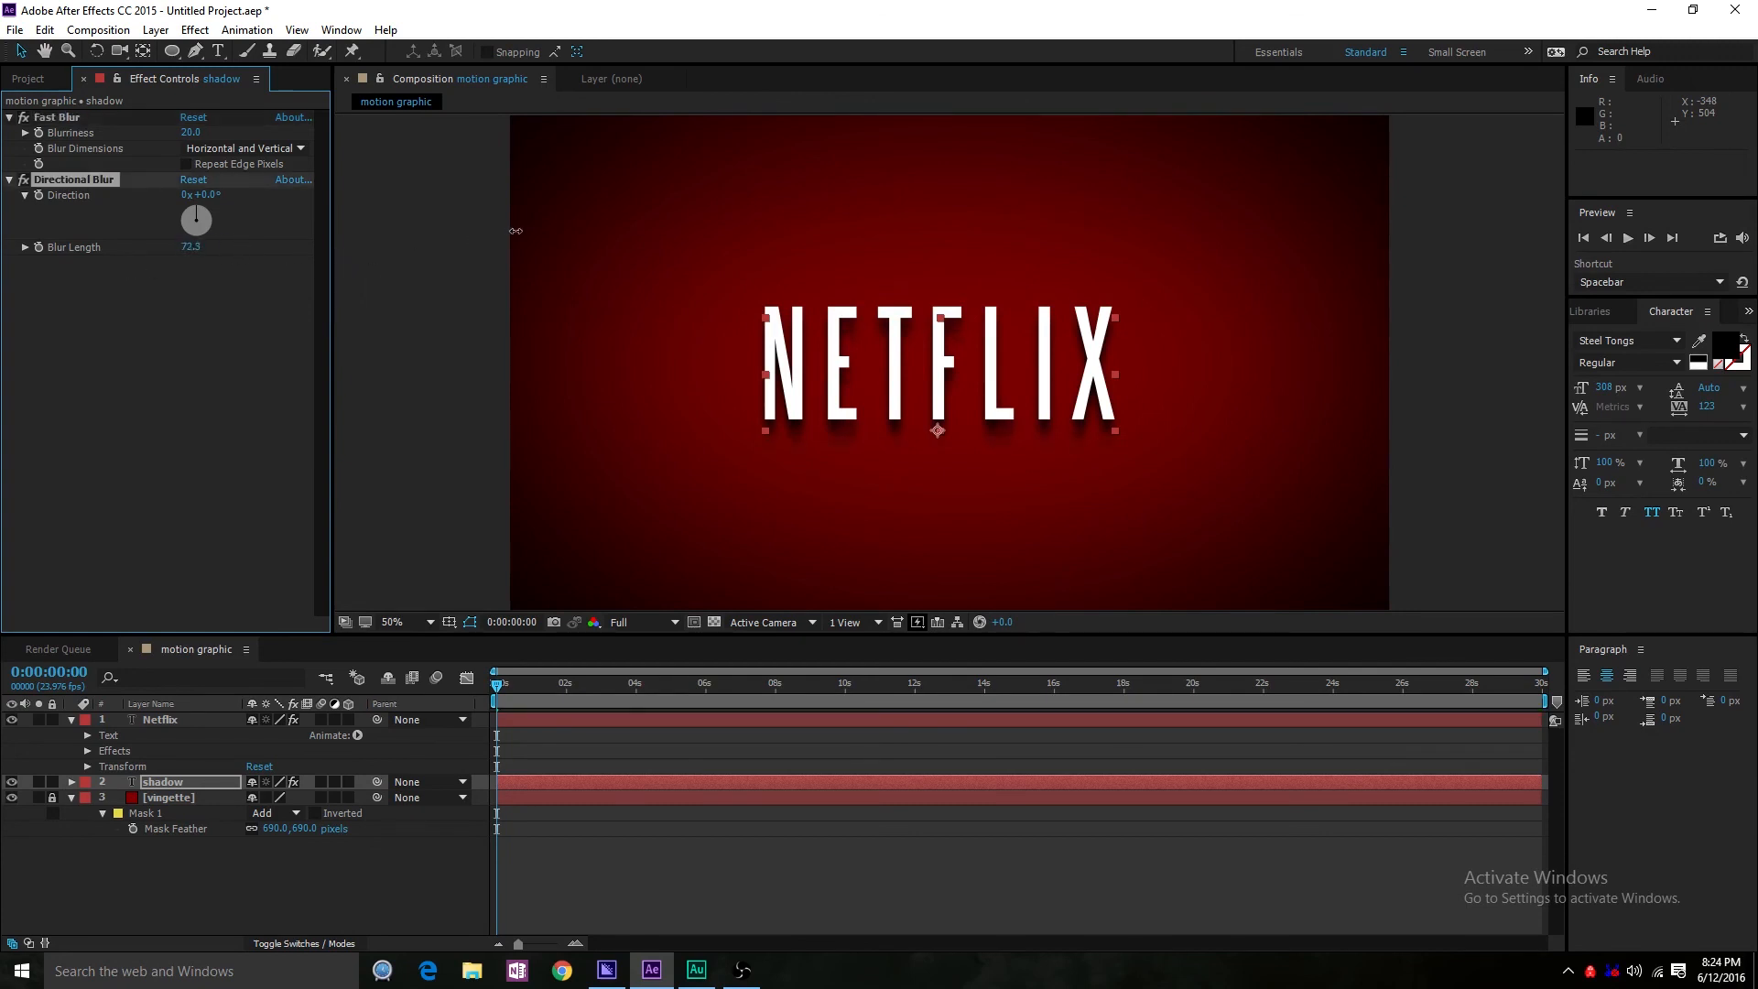
{"action": "left_click_drag", "start_coordinate": [379, 252], "coordinate": [370, 253]}
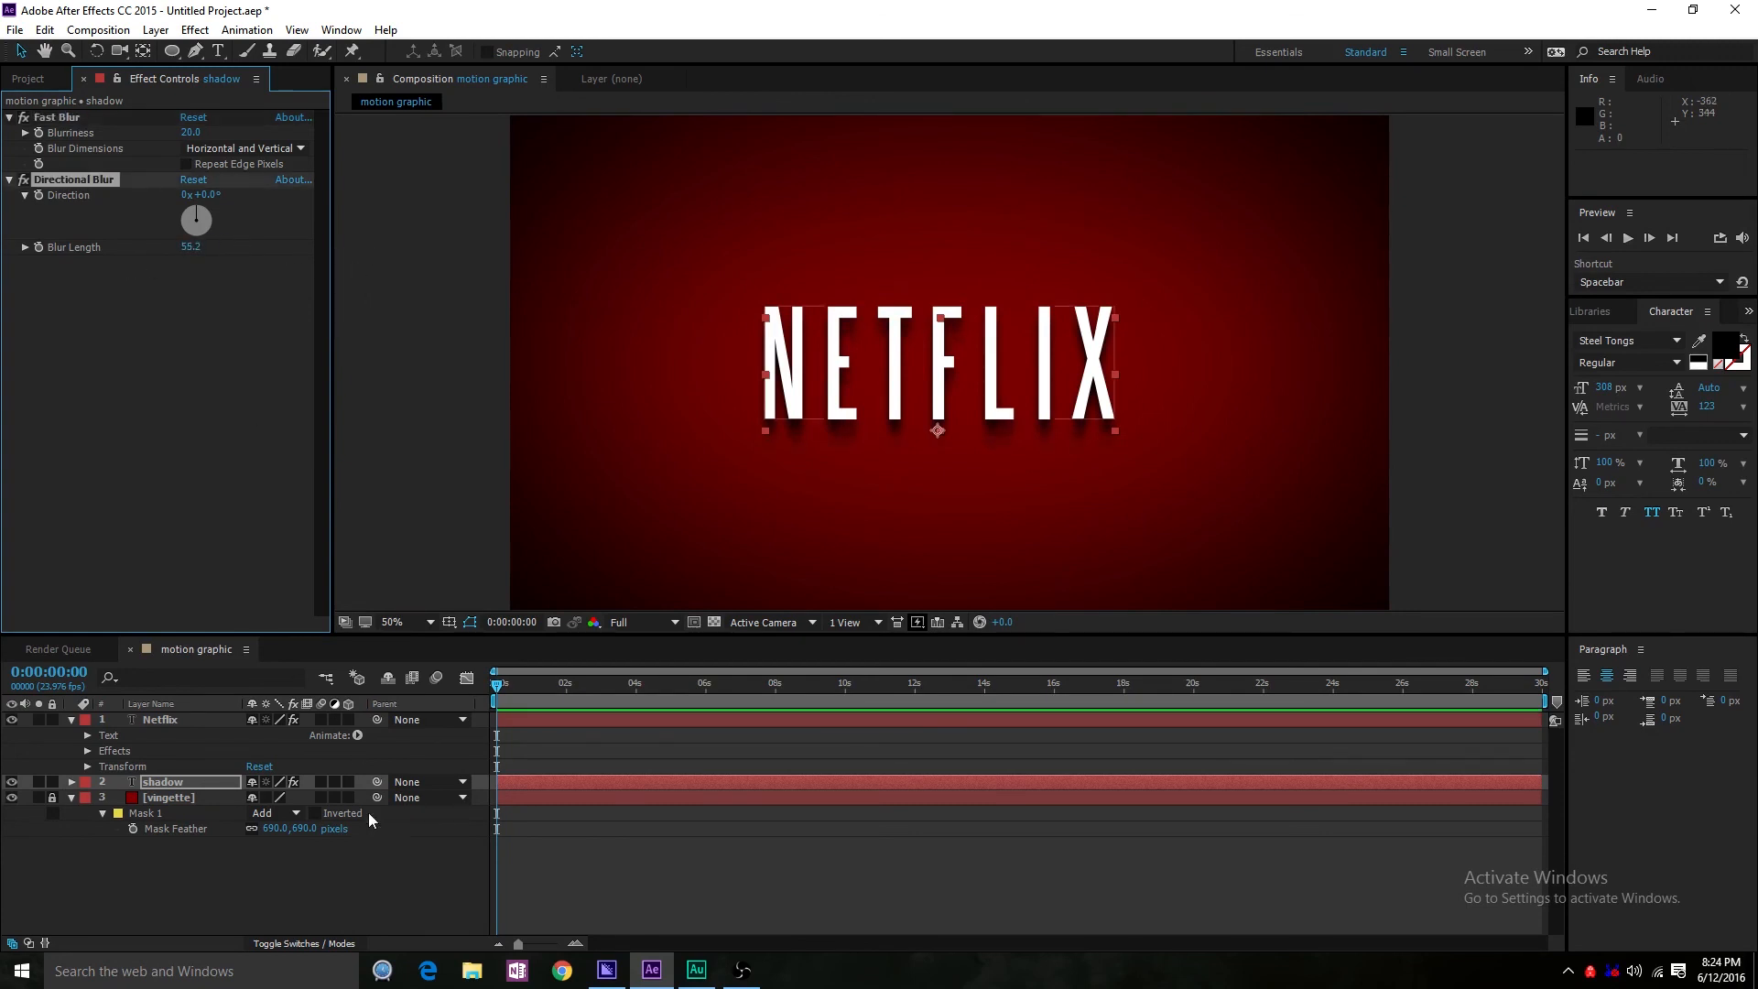
{"action": "left_click", "coordinate": [382, 859]}
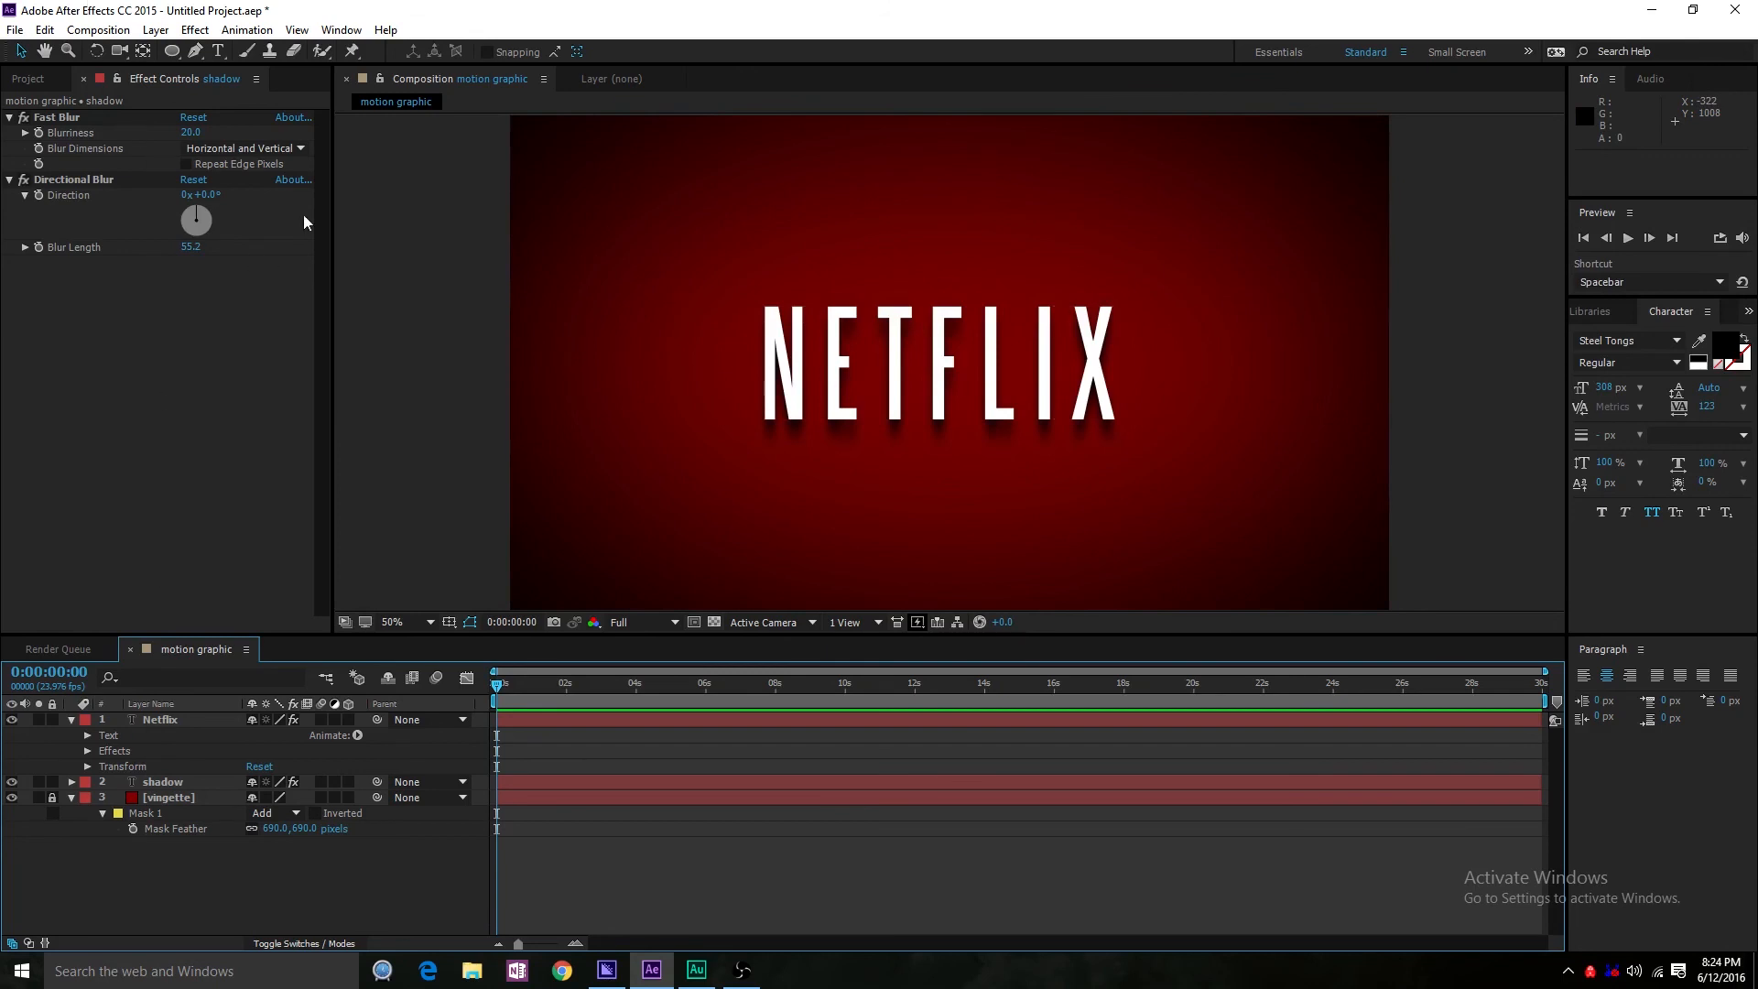
- Apply a new Gradient Ramp effect to the Netflix text layer
{"action": "left_click", "coordinate": [194, 30]}
{"action": "left_click", "coordinate": [195, 30]}
{"action": "left_click", "coordinate": [166, 784]}
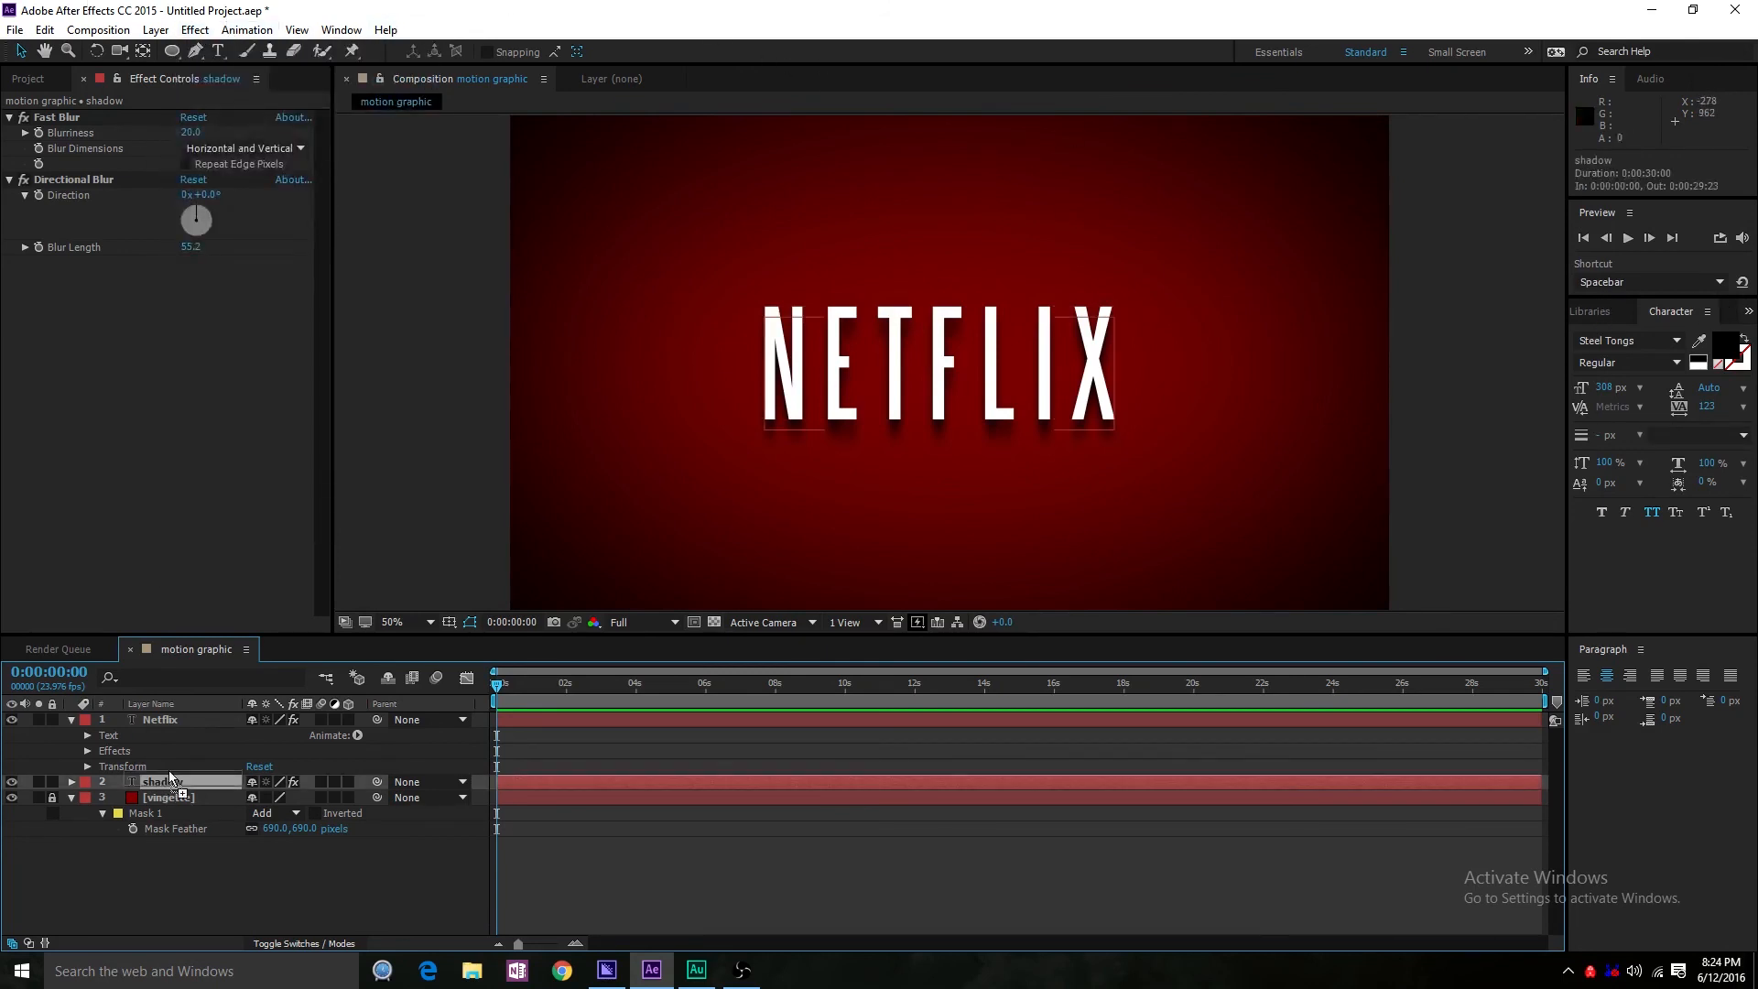
{"action": "left_click", "coordinate": [180, 720]}
{"action": "left_click", "coordinate": [207, 30]}
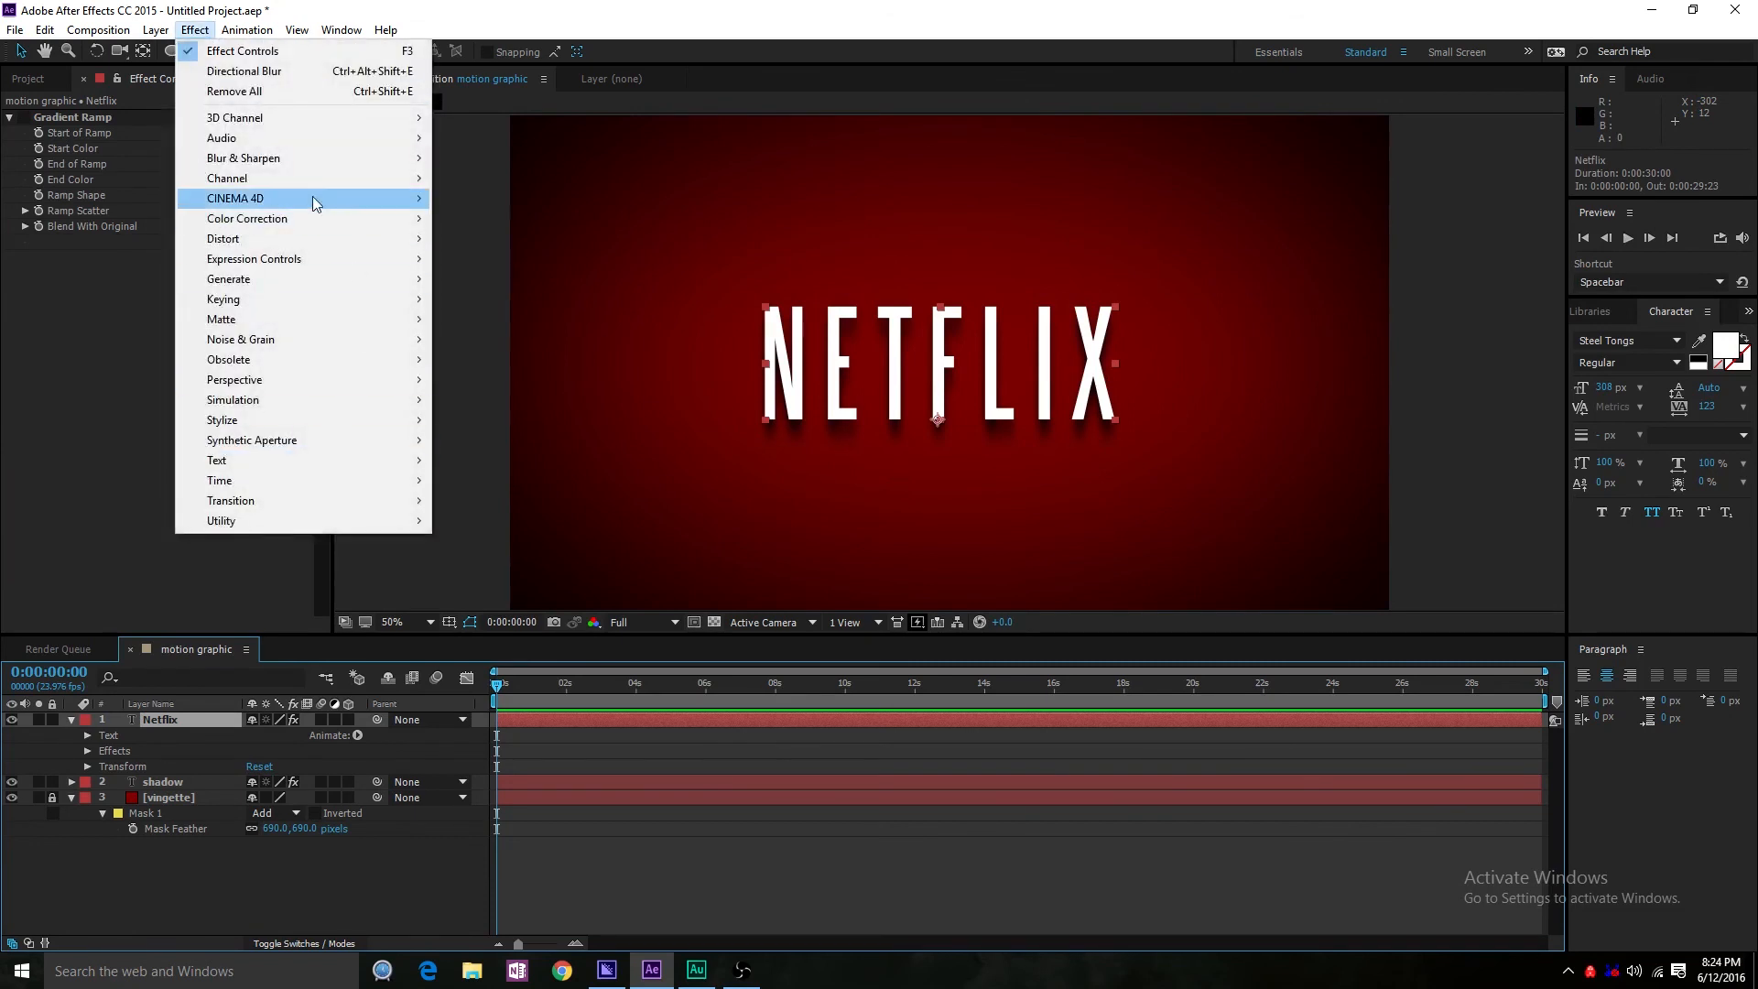
{"action": "mouse_move", "coordinate": [317, 162]}
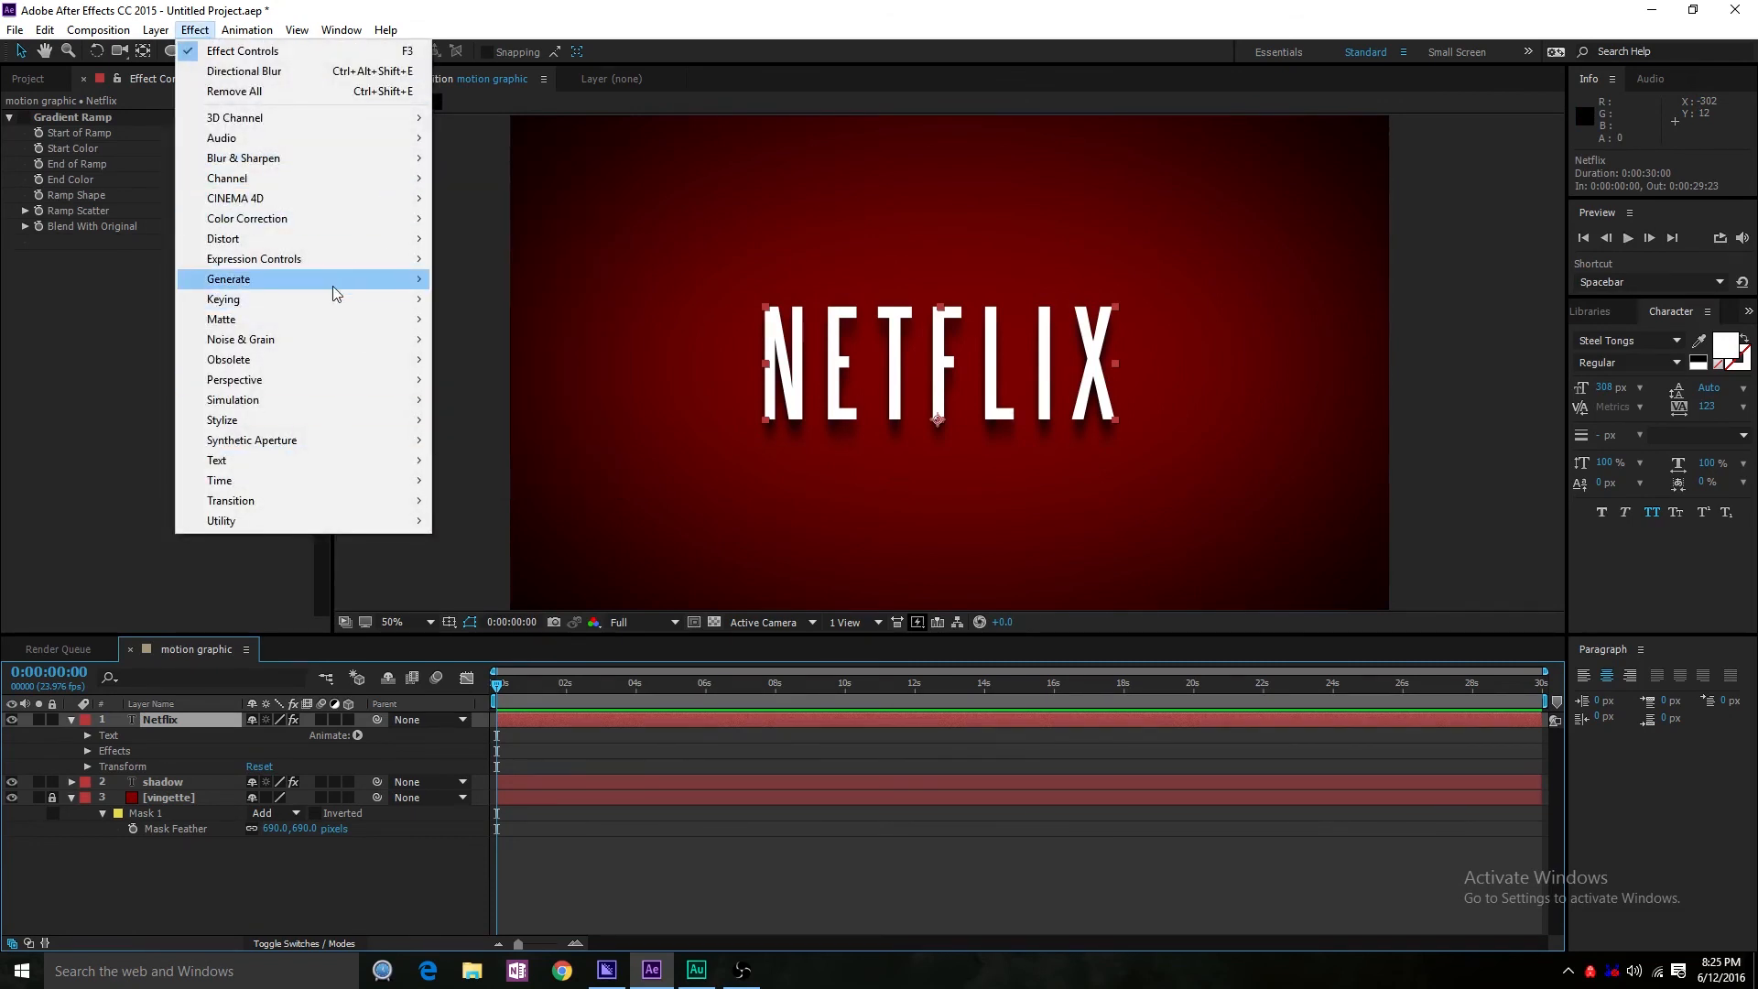
{"action": "mouse_move", "coordinate": [333, 284]}
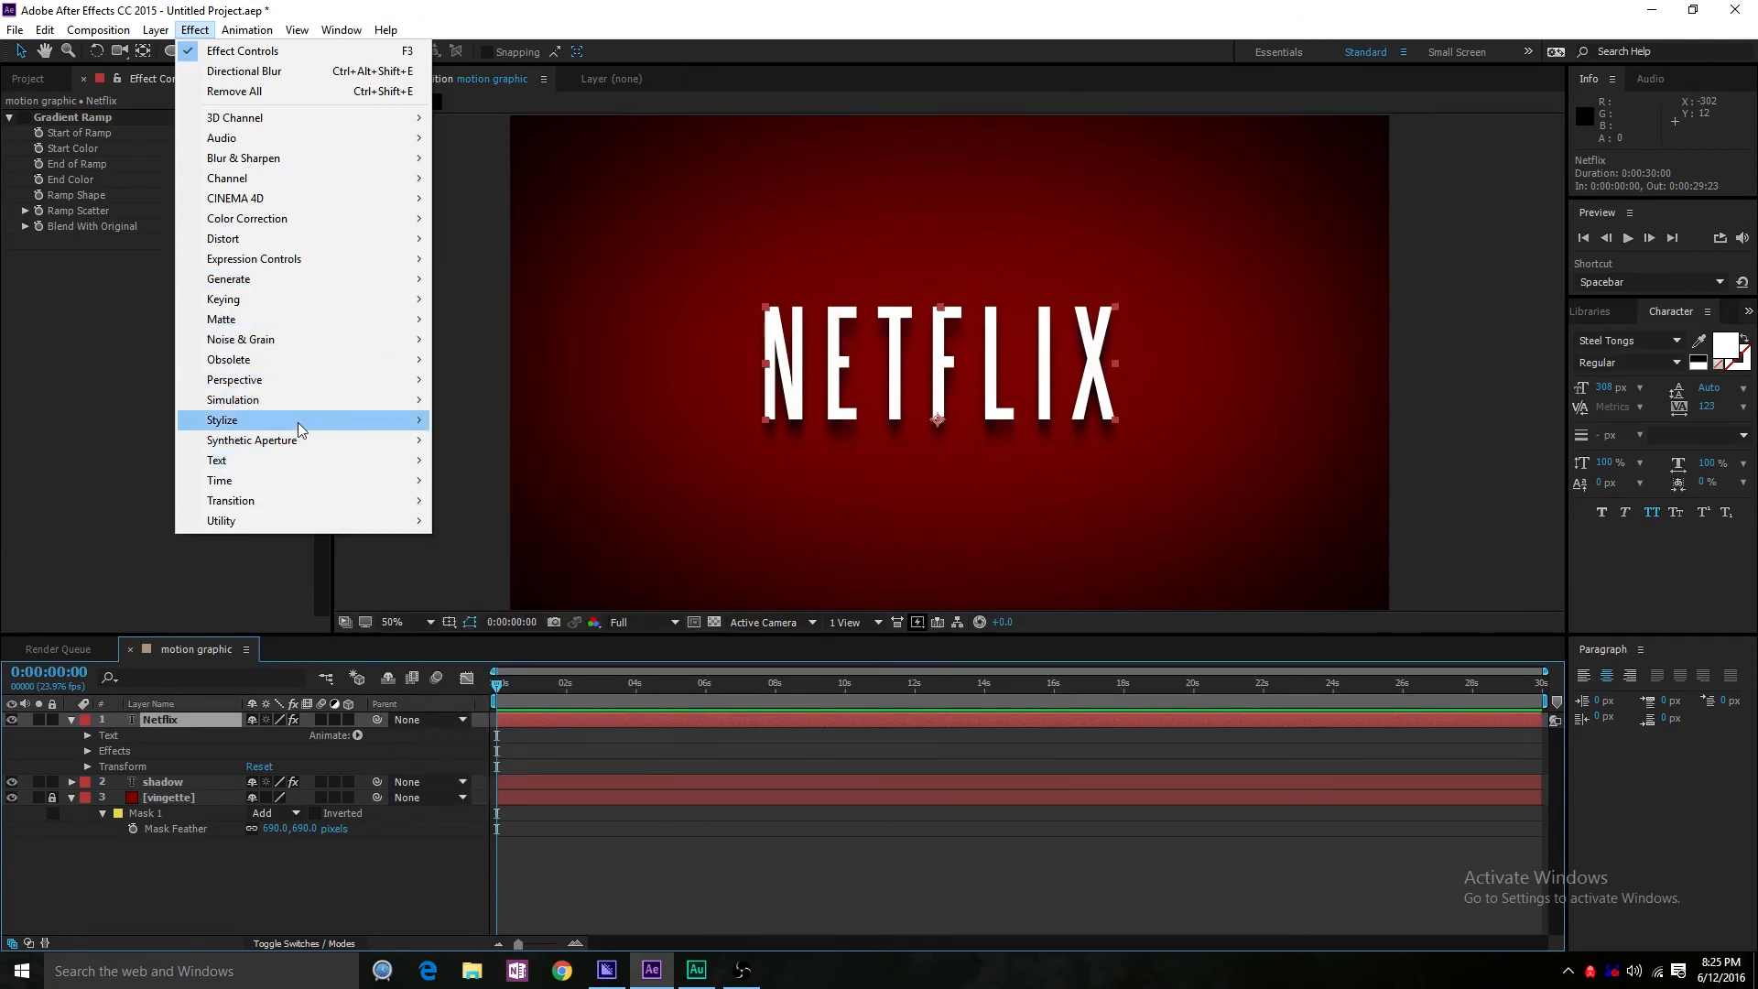
{"action": "mouse_move", "coordinate": [299, 421]}
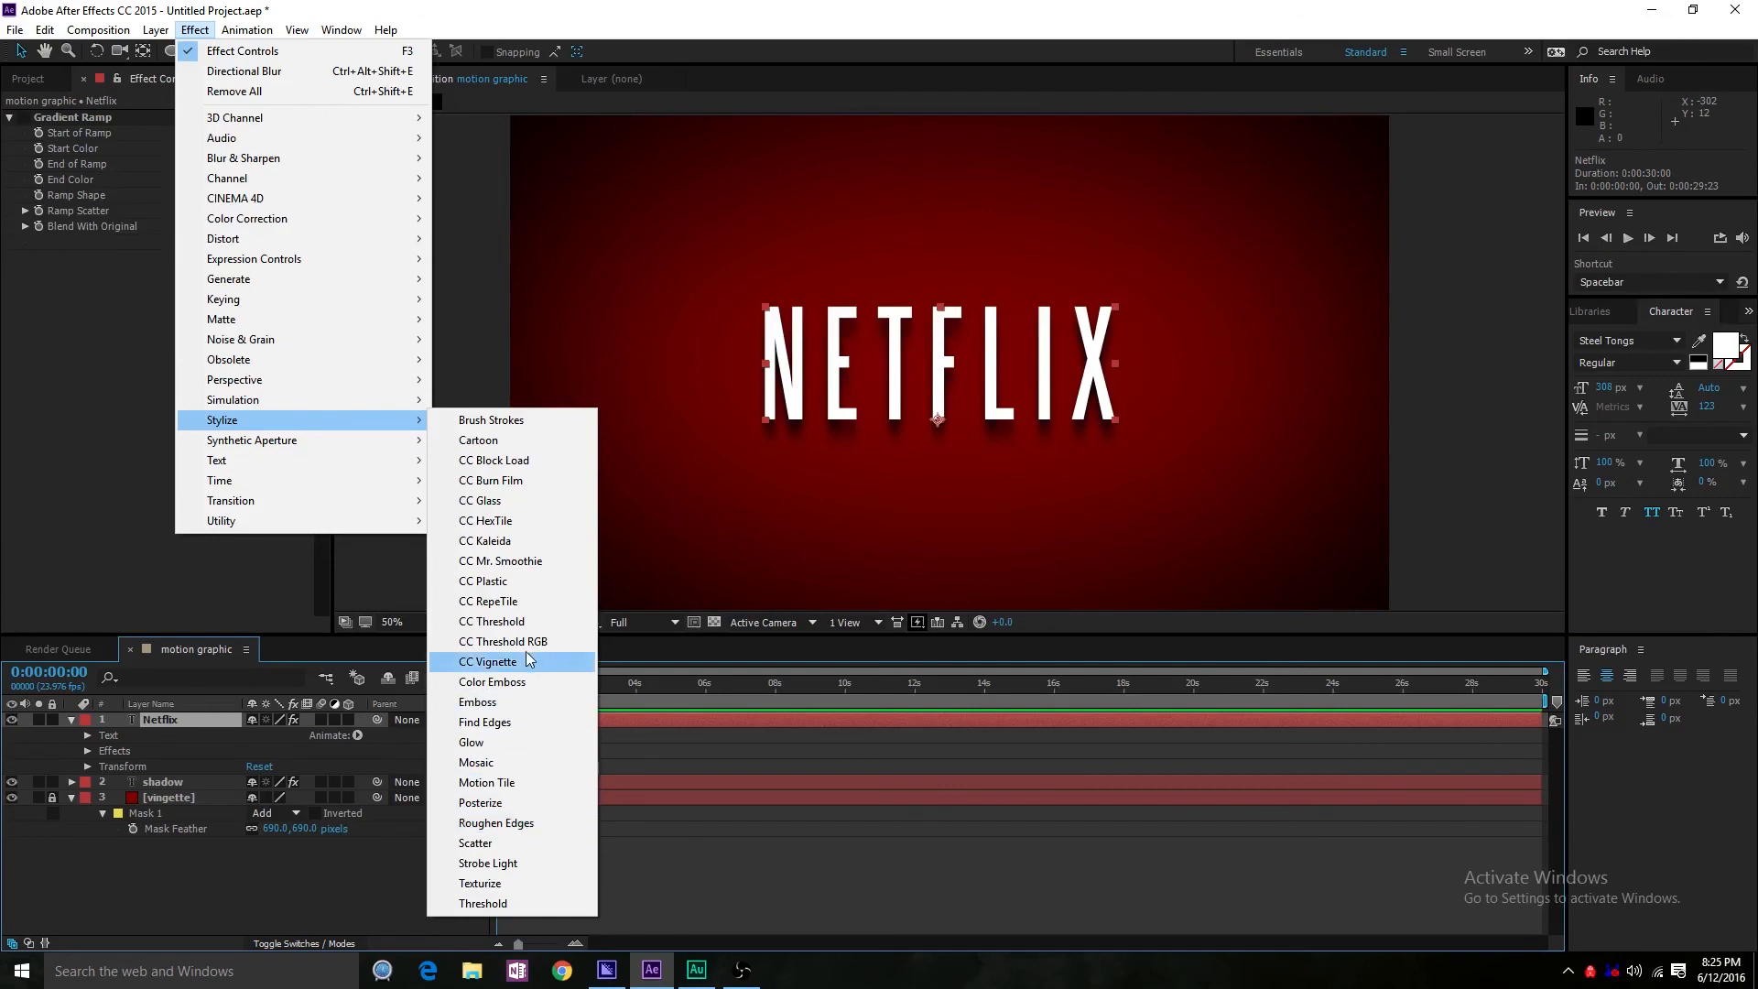
{"action": "left_click", "coordinate": [1608, 317]}
{"action": "left_click", "coordinate": [1595, 311]}
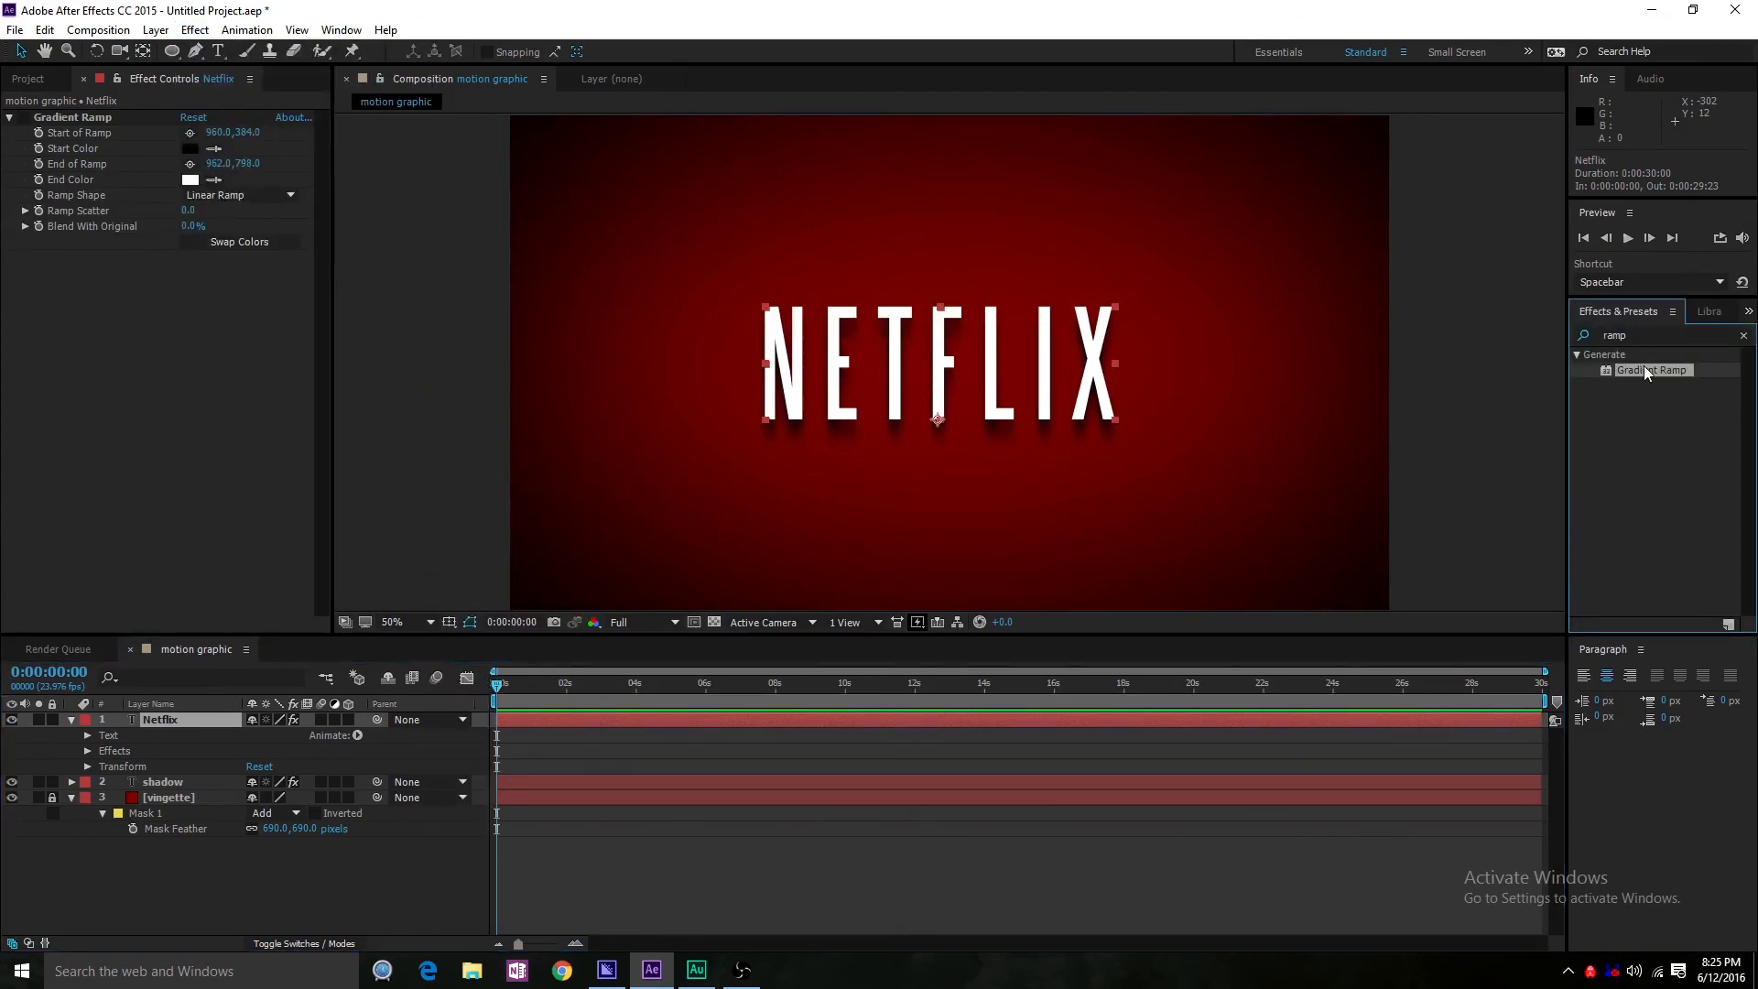
{"action": "left_click_drag", "start_coordinate": [1646, 370], "coordinate": [871, 386]}
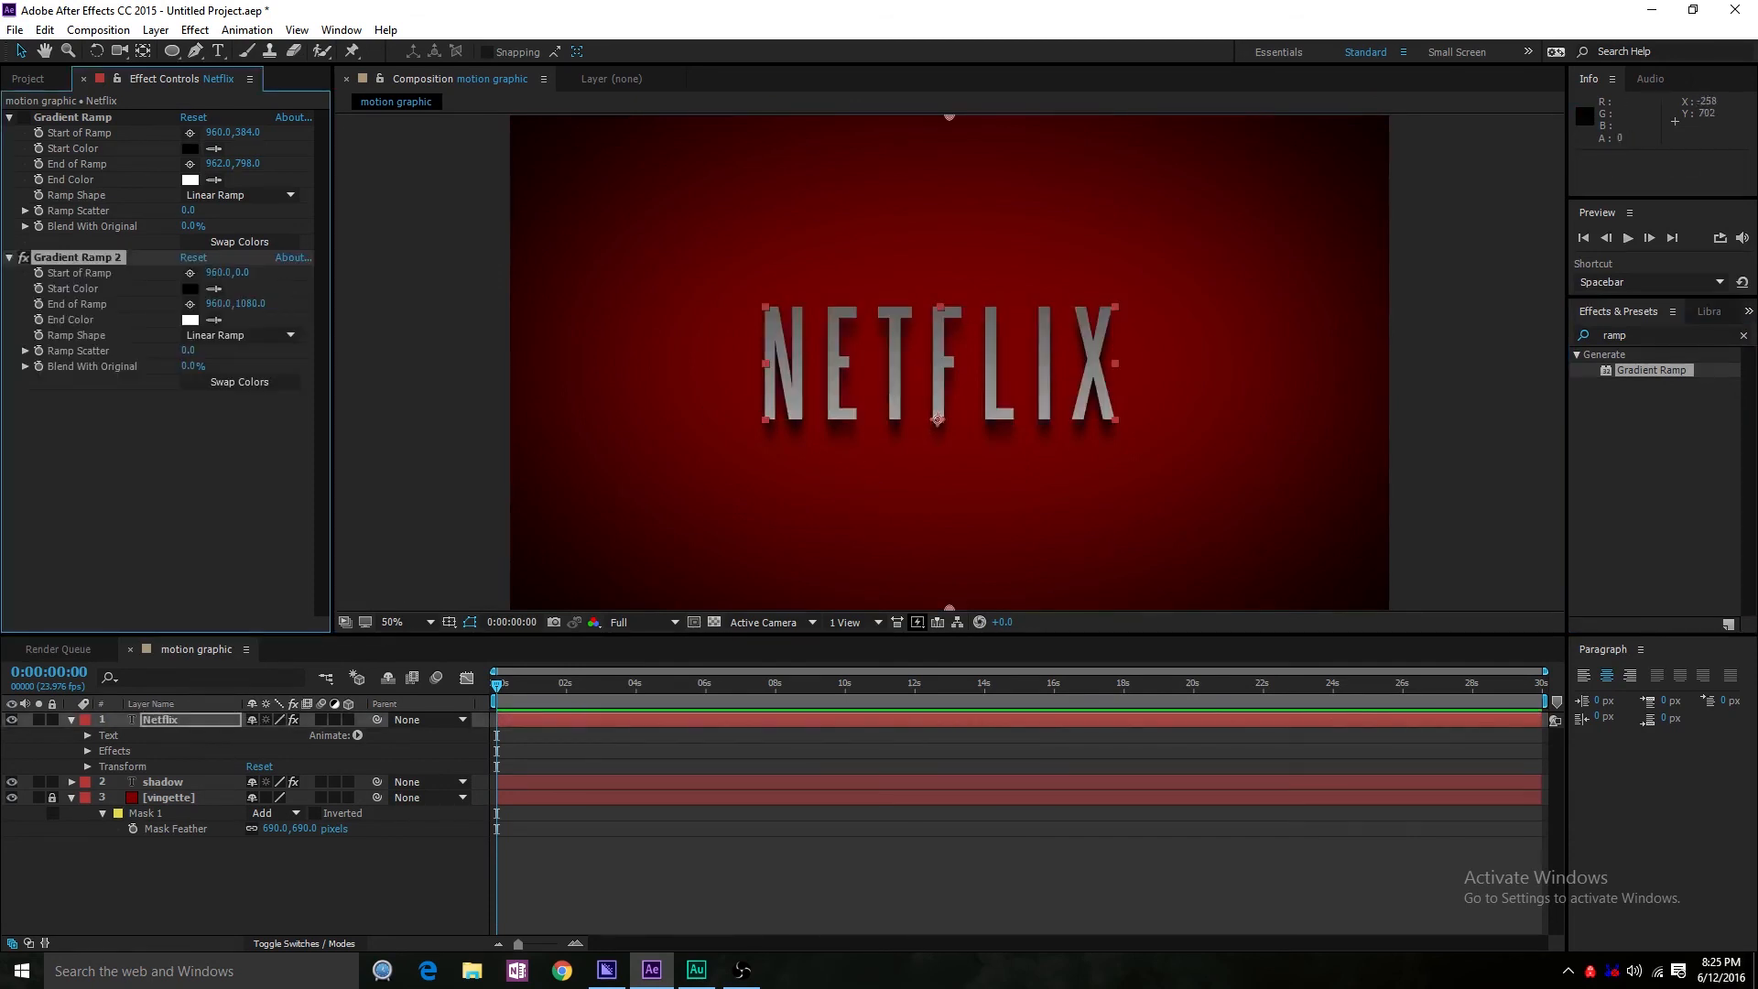
- Place the new Gradient Ramp's start point at 960, 814 below the text and its end point at 996, 420 near the letter tops
{"action": "left_click", "coordinate": [115, 259]}
{"action": "left_click_drag", "start_coordinate": [950, 118], "coordinate": [941, 409]}
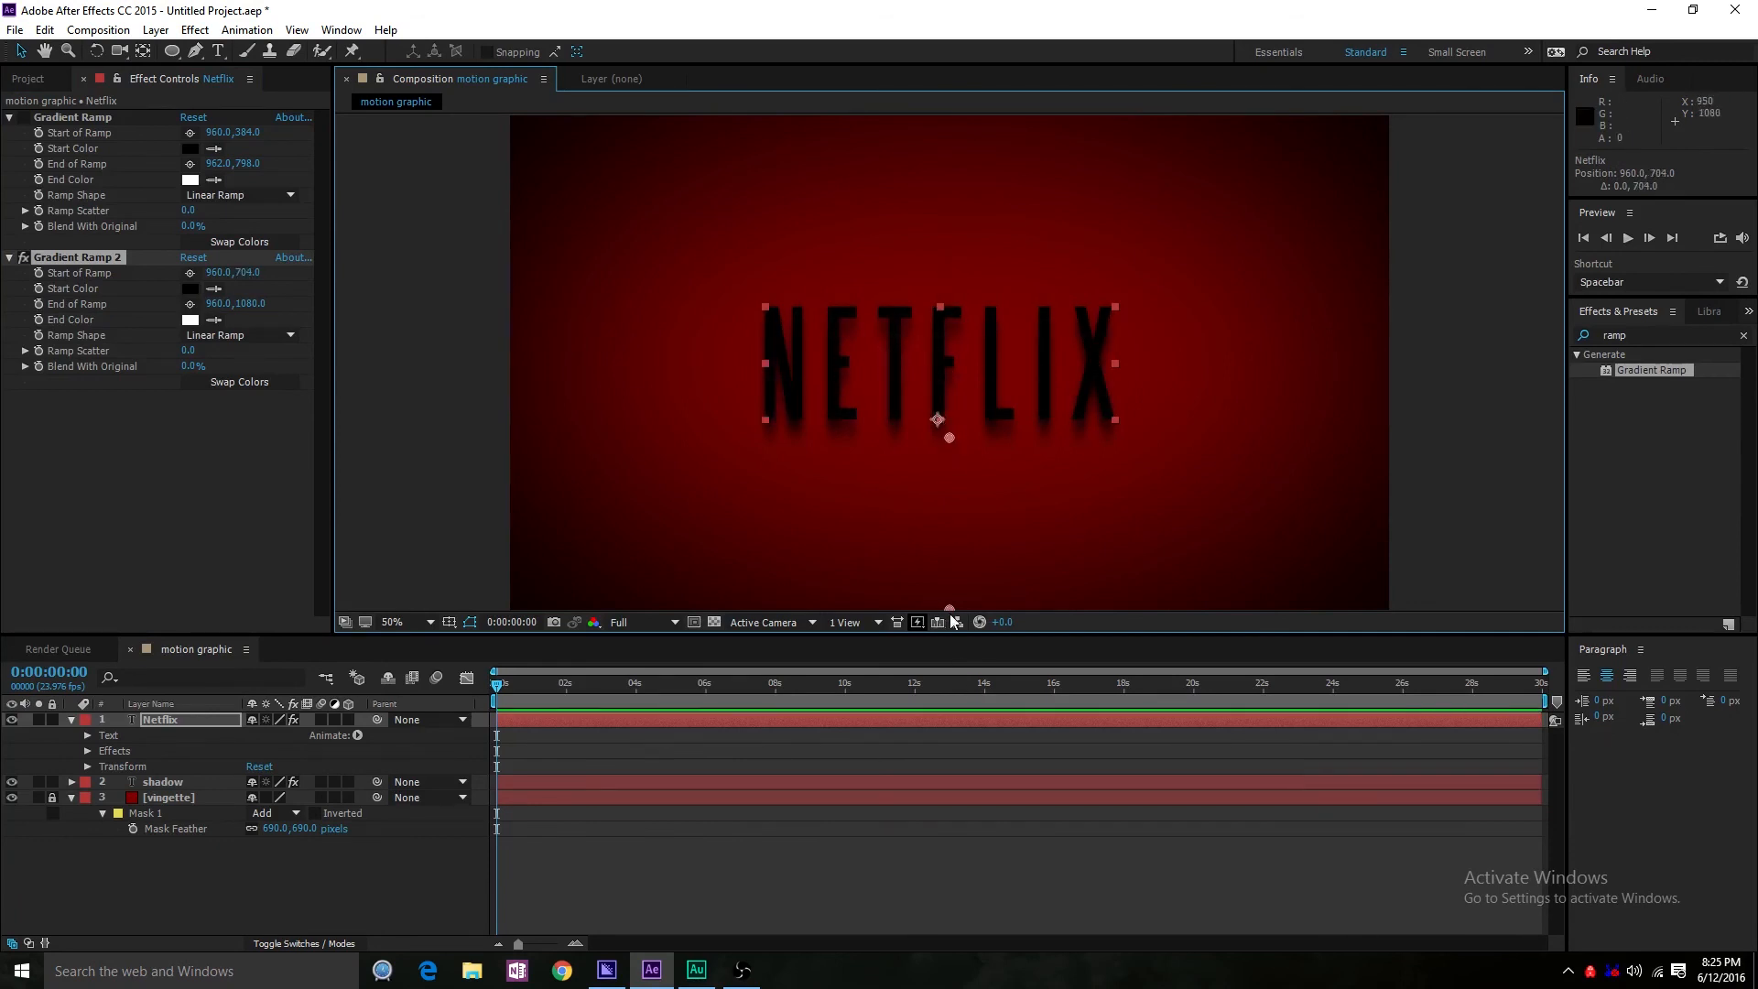
{"action": "left_click_drag", "start_coordinate": [949, 607], "coordinate": [953, 308]}
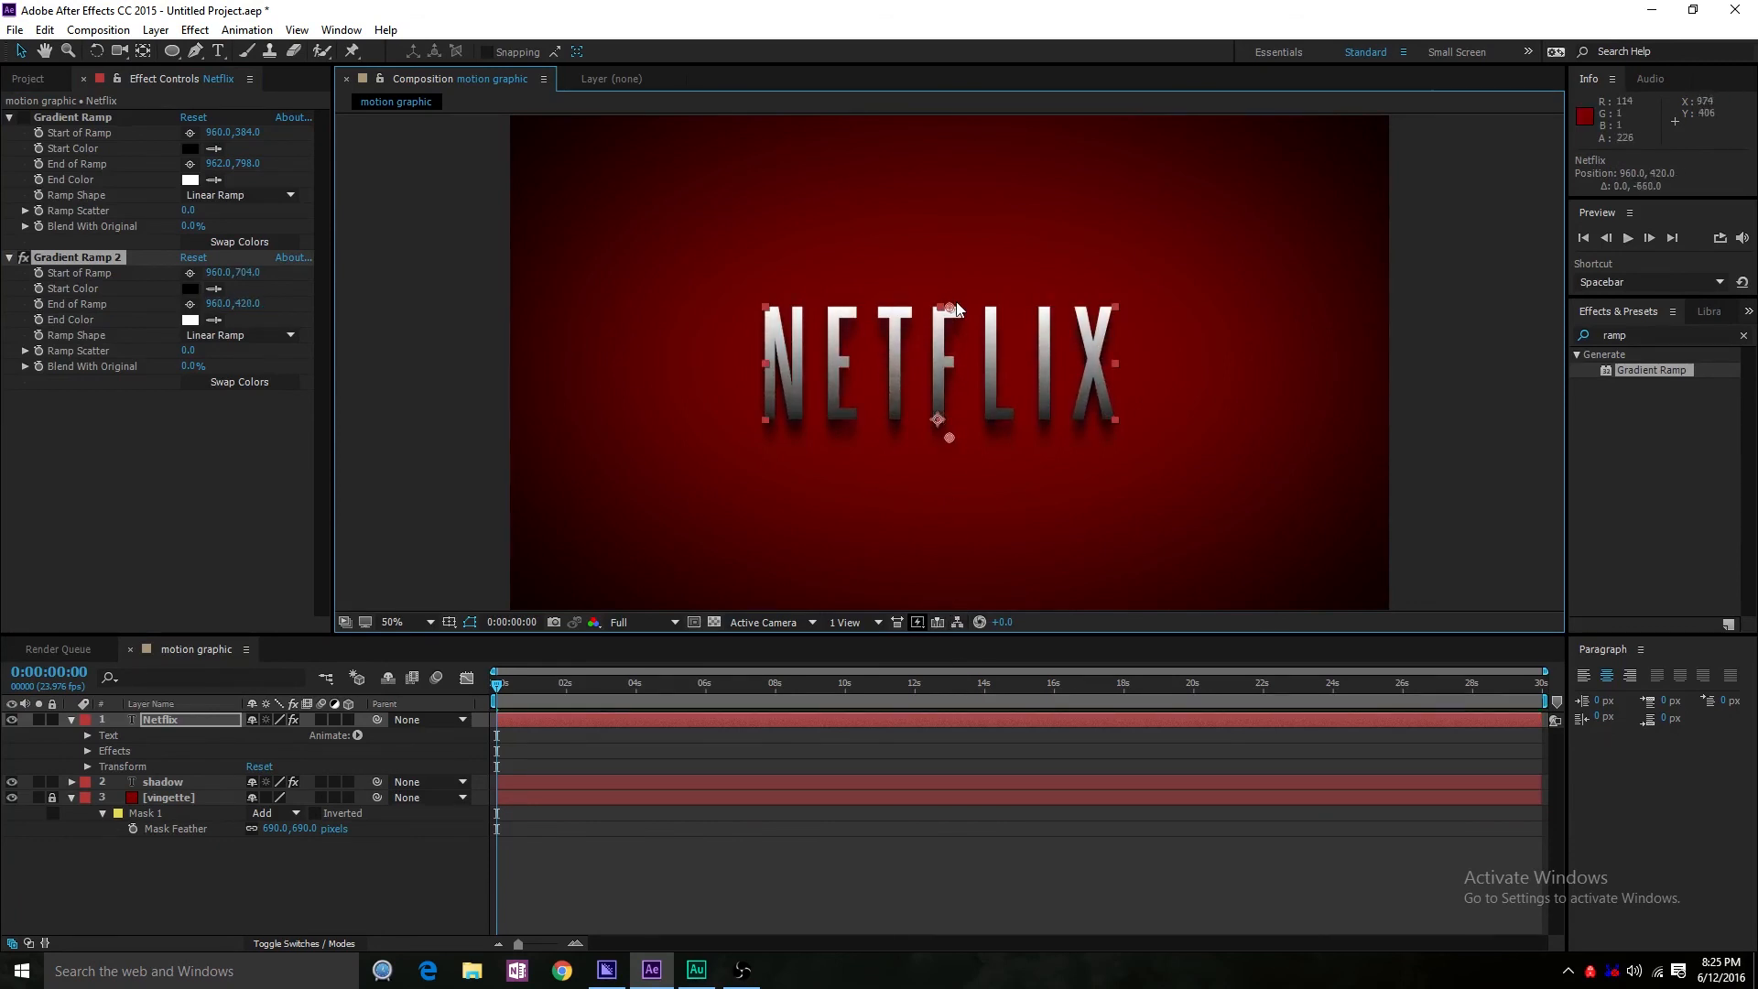
{"action": "mouse_move", "coordinate": [950, 438]}
{"action": "left_mouse_down"}
{"action": "mouse_move", "coordinate": [961, 502]}
{"action": "mouse_move", "coordinate": [965, 487]}
{"action": "left_mouse_up"}
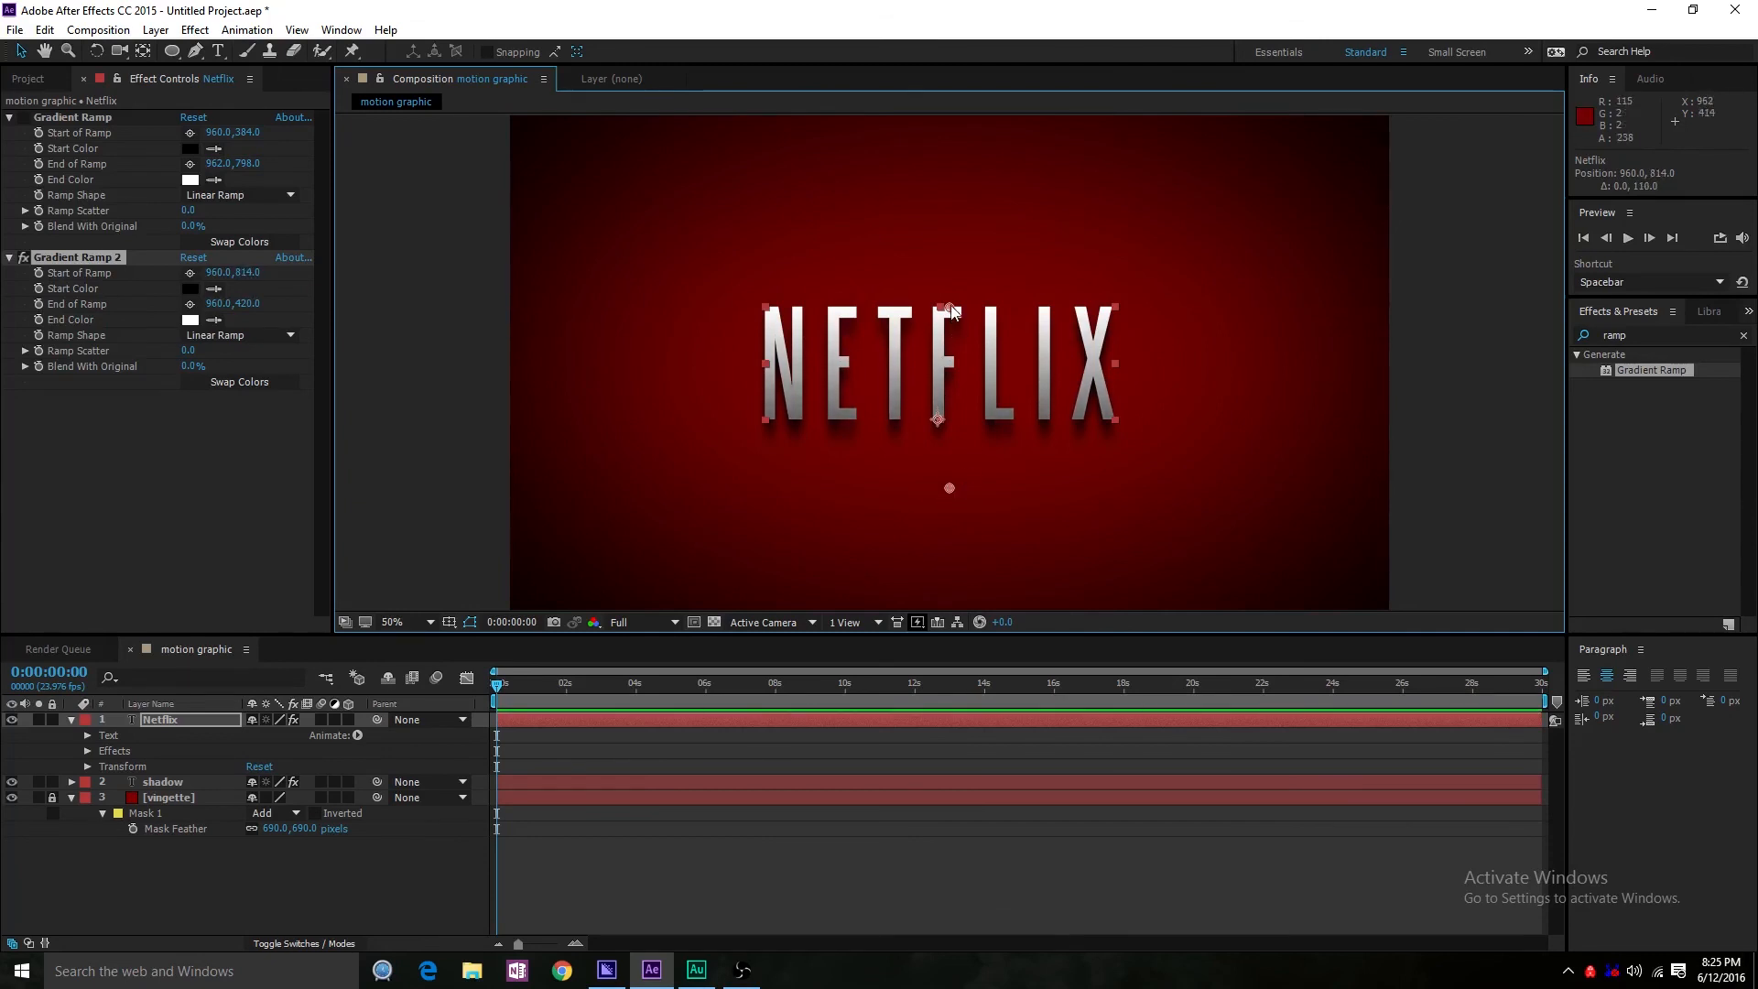
{"action": "mouse_move", "coordinate": [950, 309]}
{"action": "left_mouse_down"}
{"action": "mouse_move", "coordinate": [965, 341]}
{"action": "mouse_move", "coordinate": [967, 319]}
{"action": "left_mouse_up"}
{"action": "left_click", "coordinate": [294, 859]}
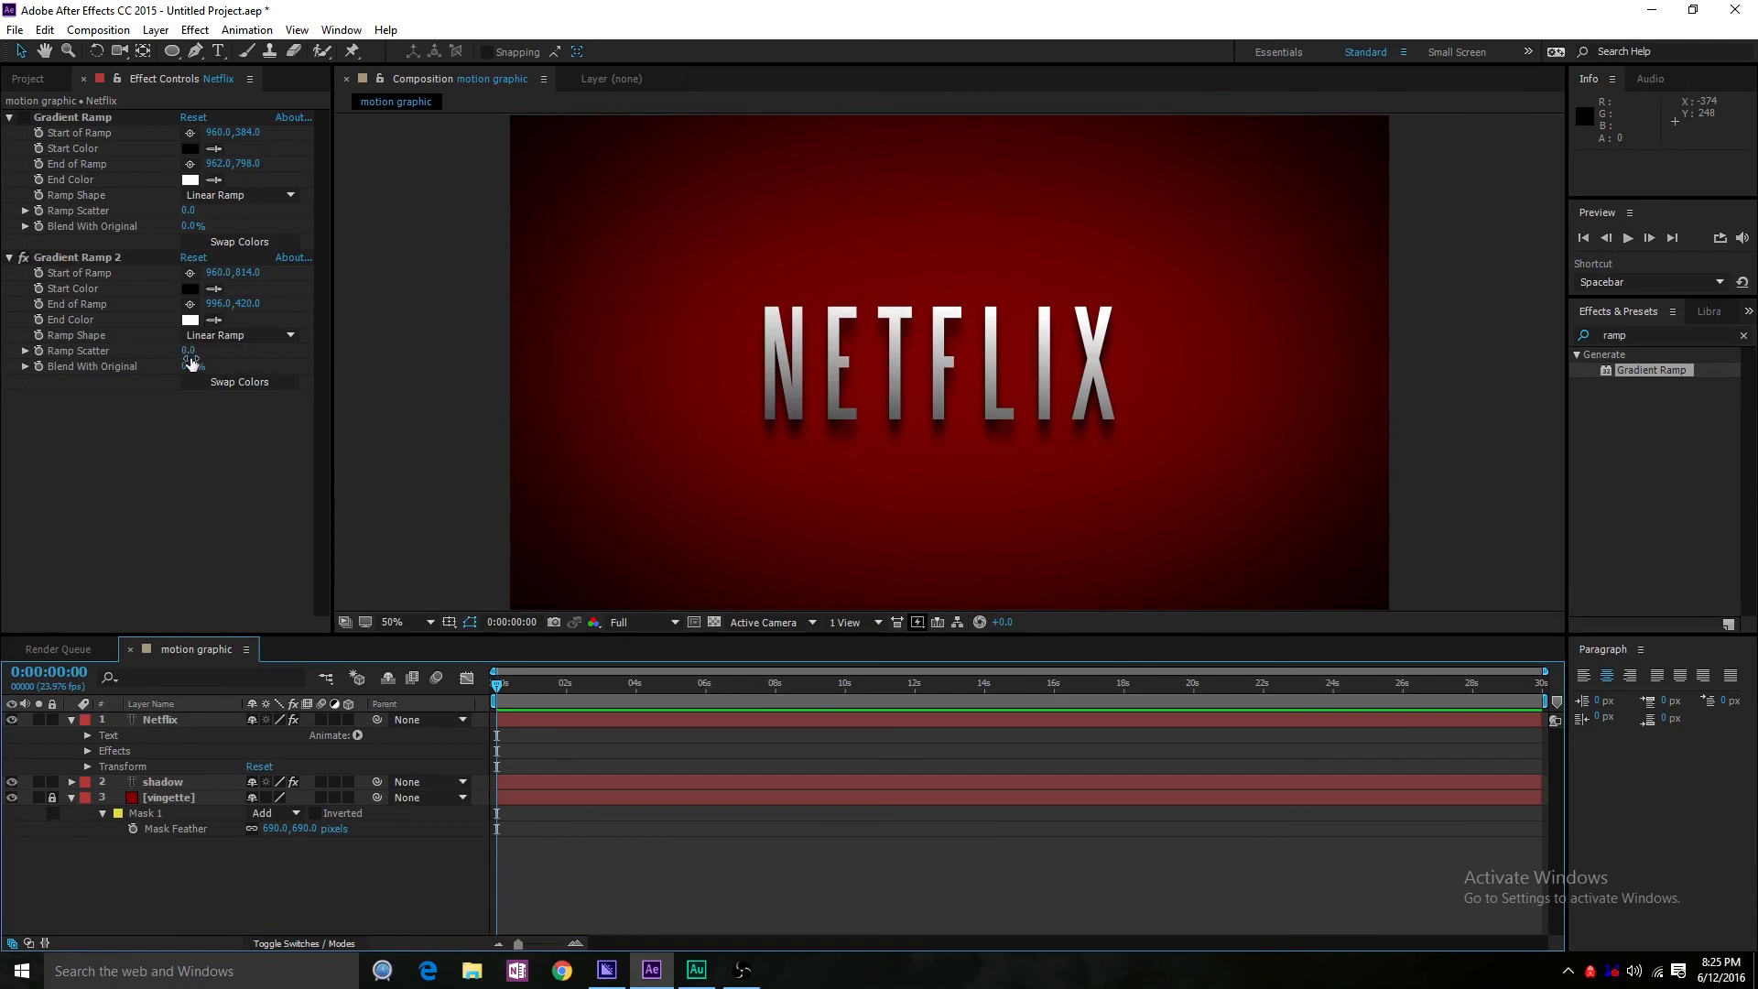
- Undo a trial change to the new gradient's Ramp Scatter and delete the disabled original Gradient Ramp effect
{"action": "left_click_drag", "start_coordinate": [188, 351], "coordinate": [245, 358]}
{"action": "key", "text": "ctrl+z"}
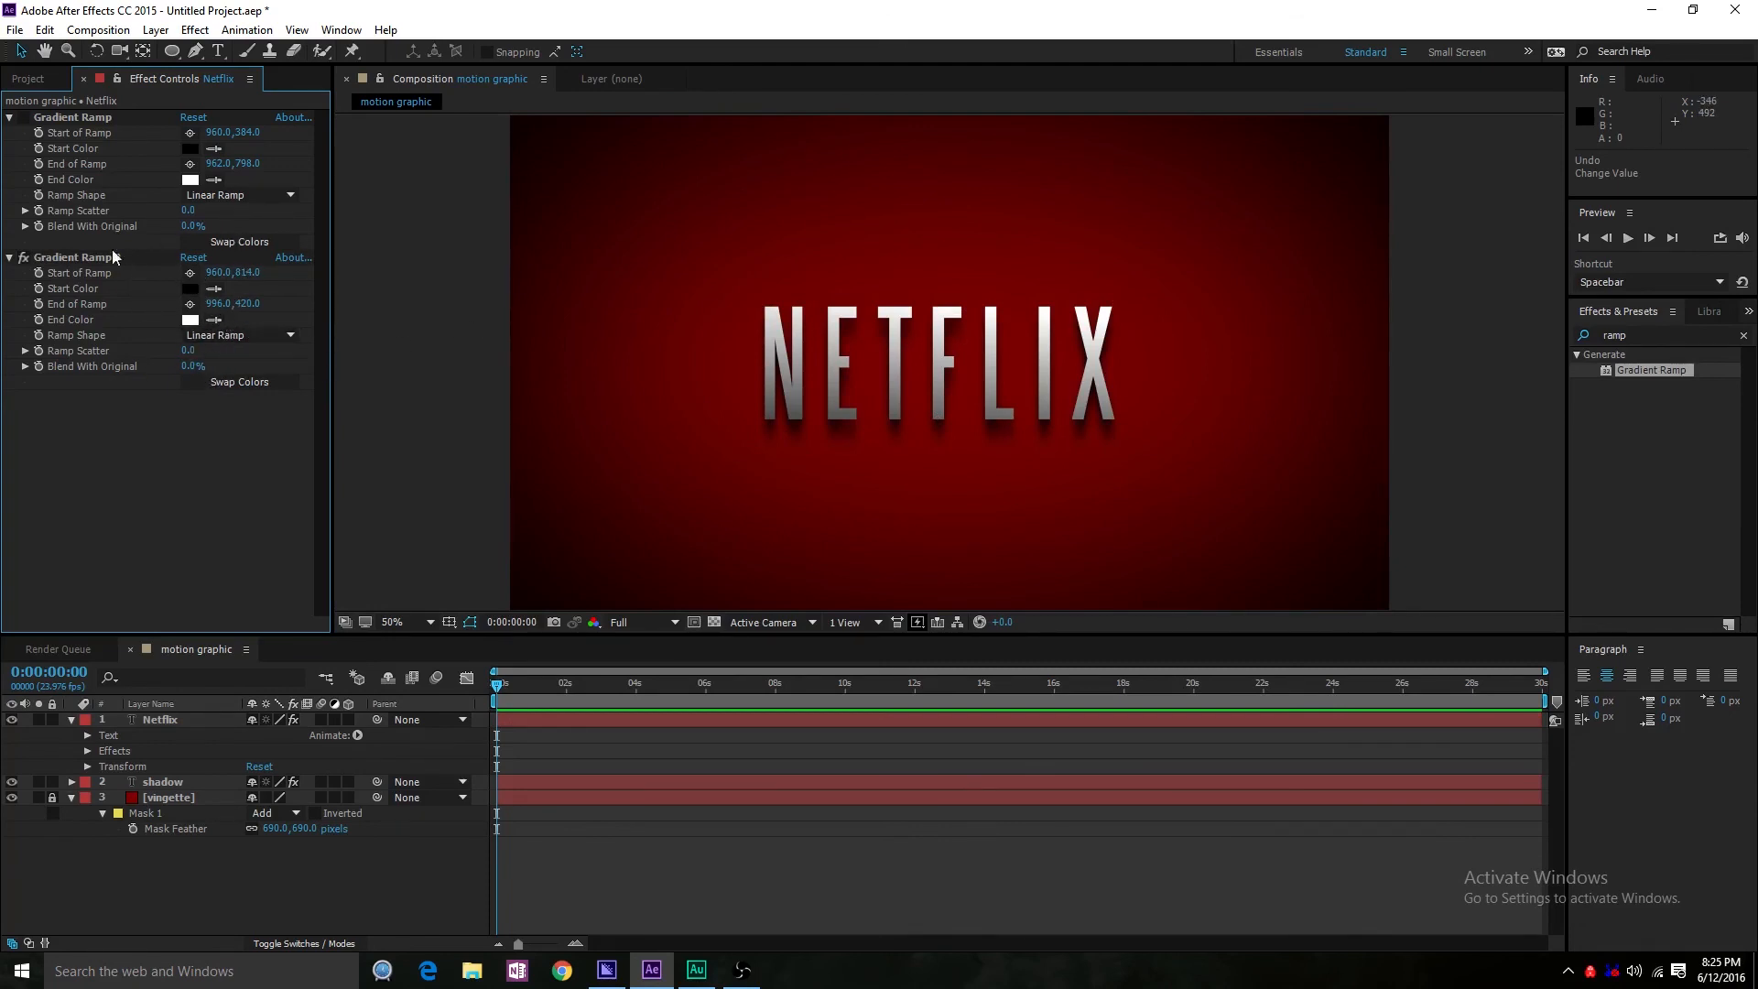
{"action": "left_click", "coordinate": [80, 115]}
{"action": "key", "text": "Delete"}
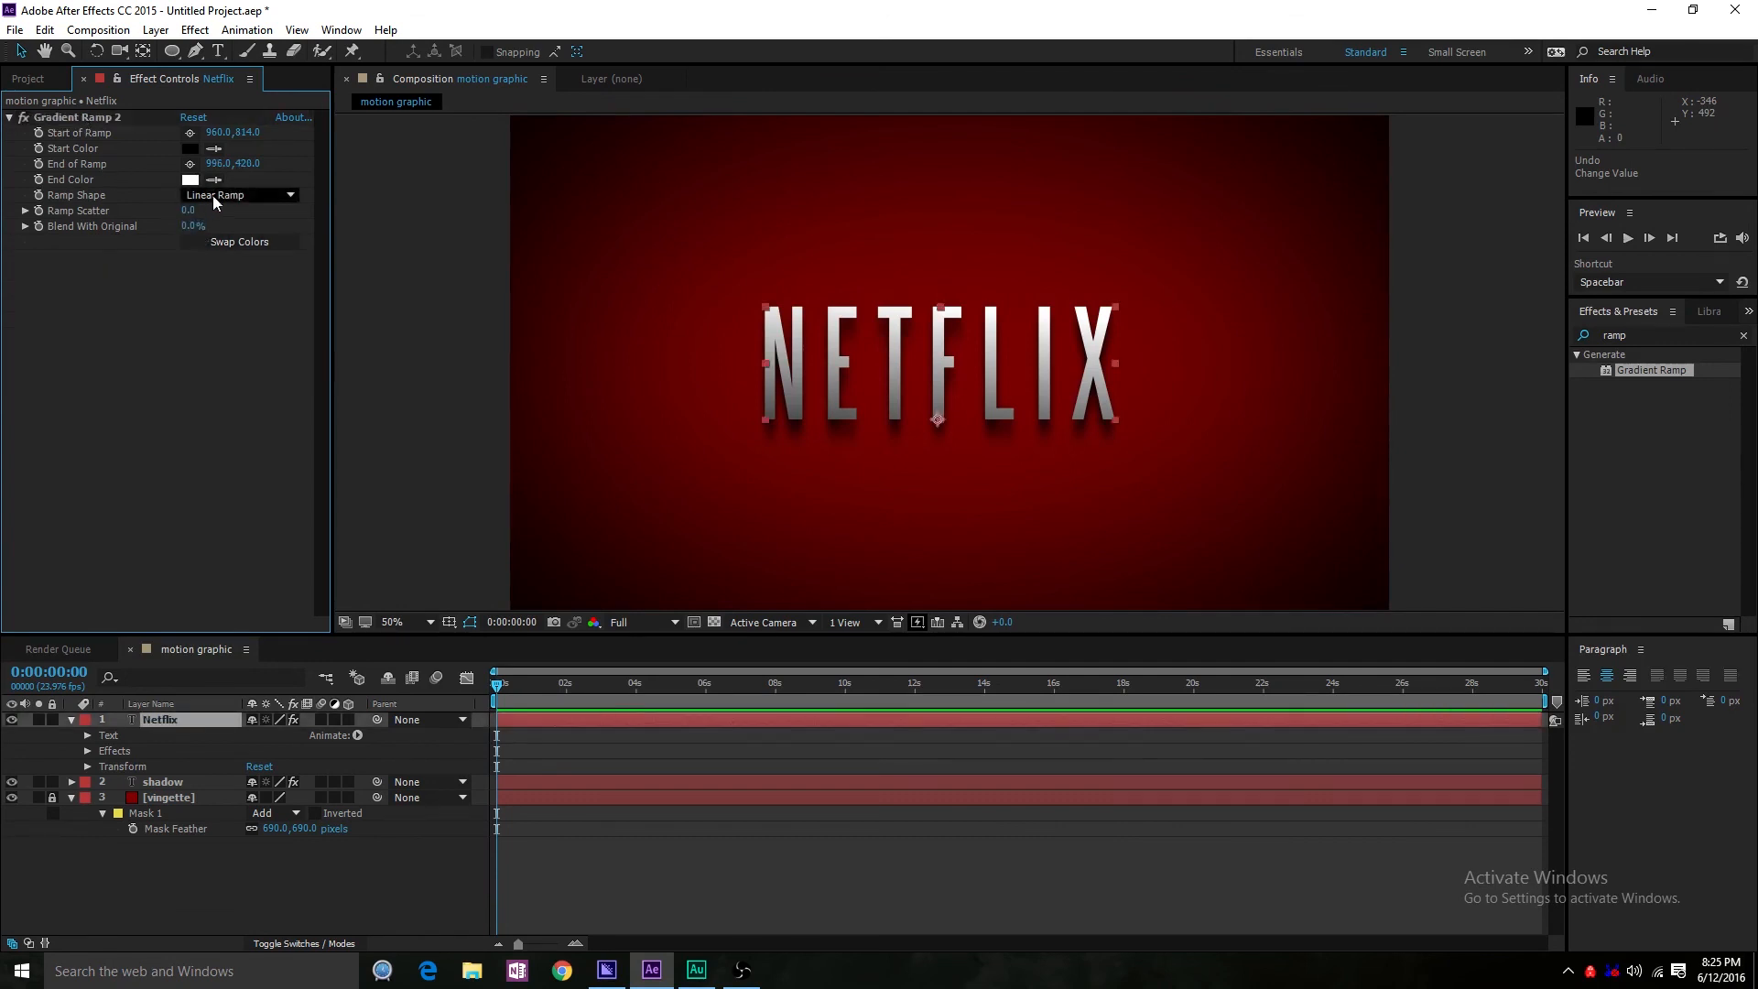
{"action": "left_click", "coordinate": [247, 190]}
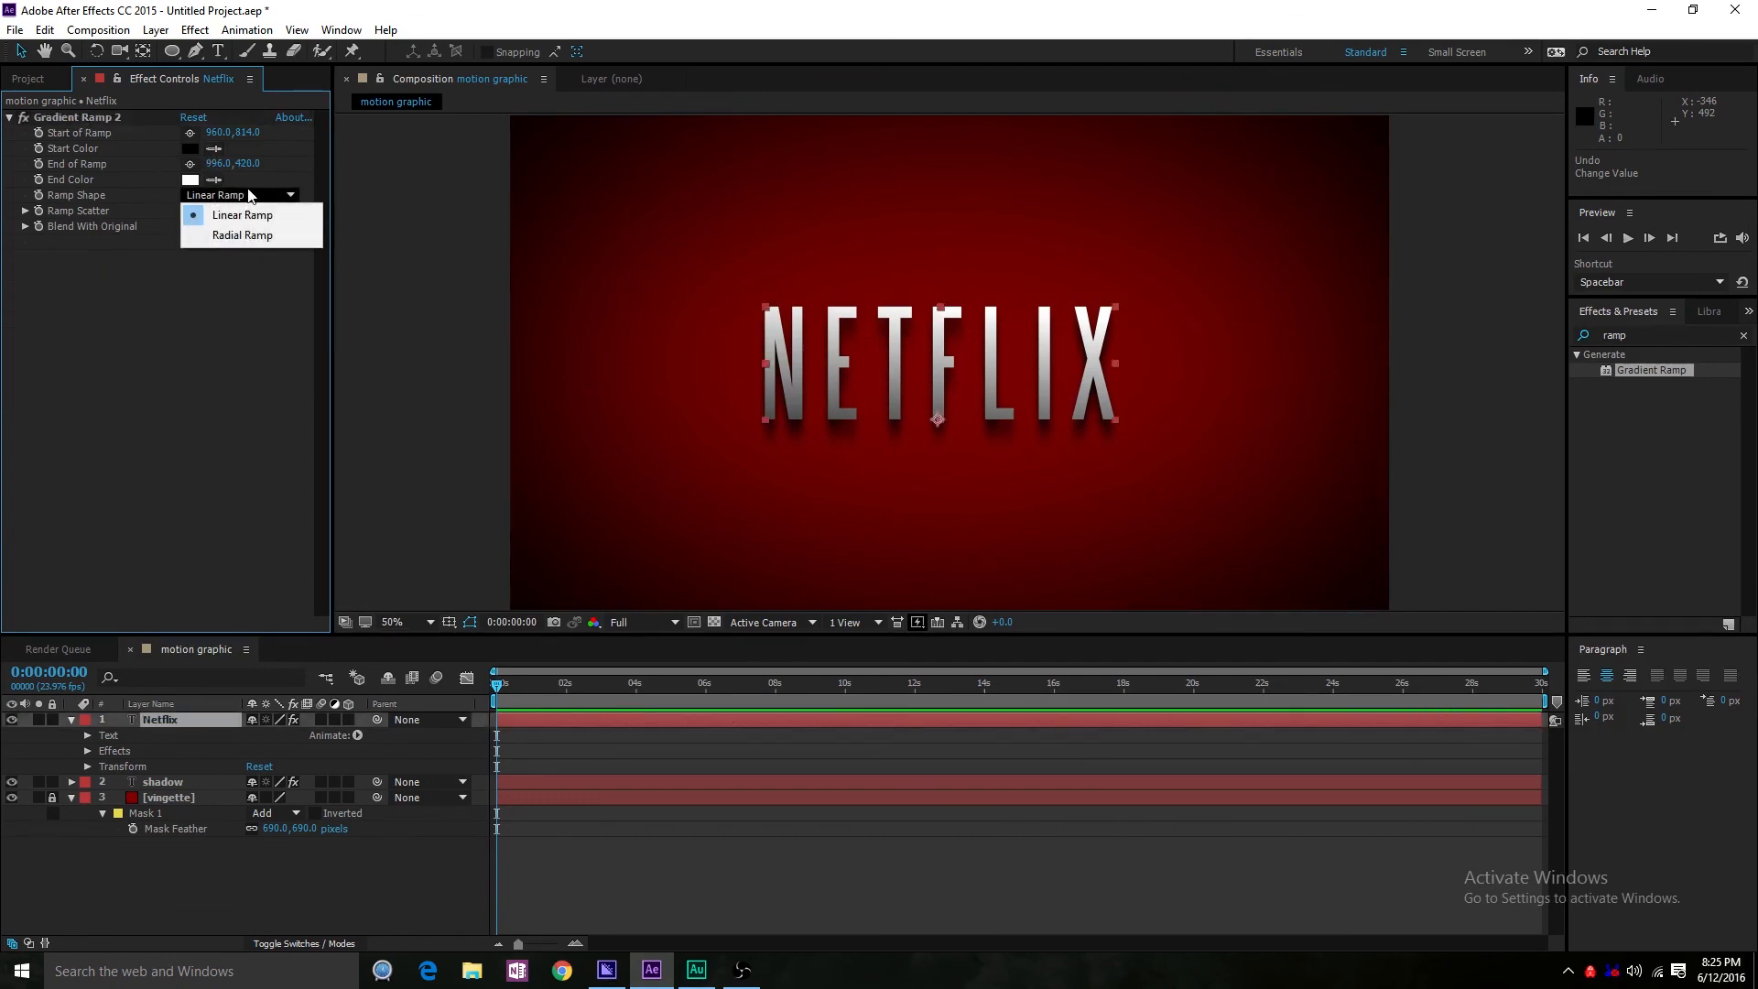
{"action": "left_click", "coordinate": [66, 303]}
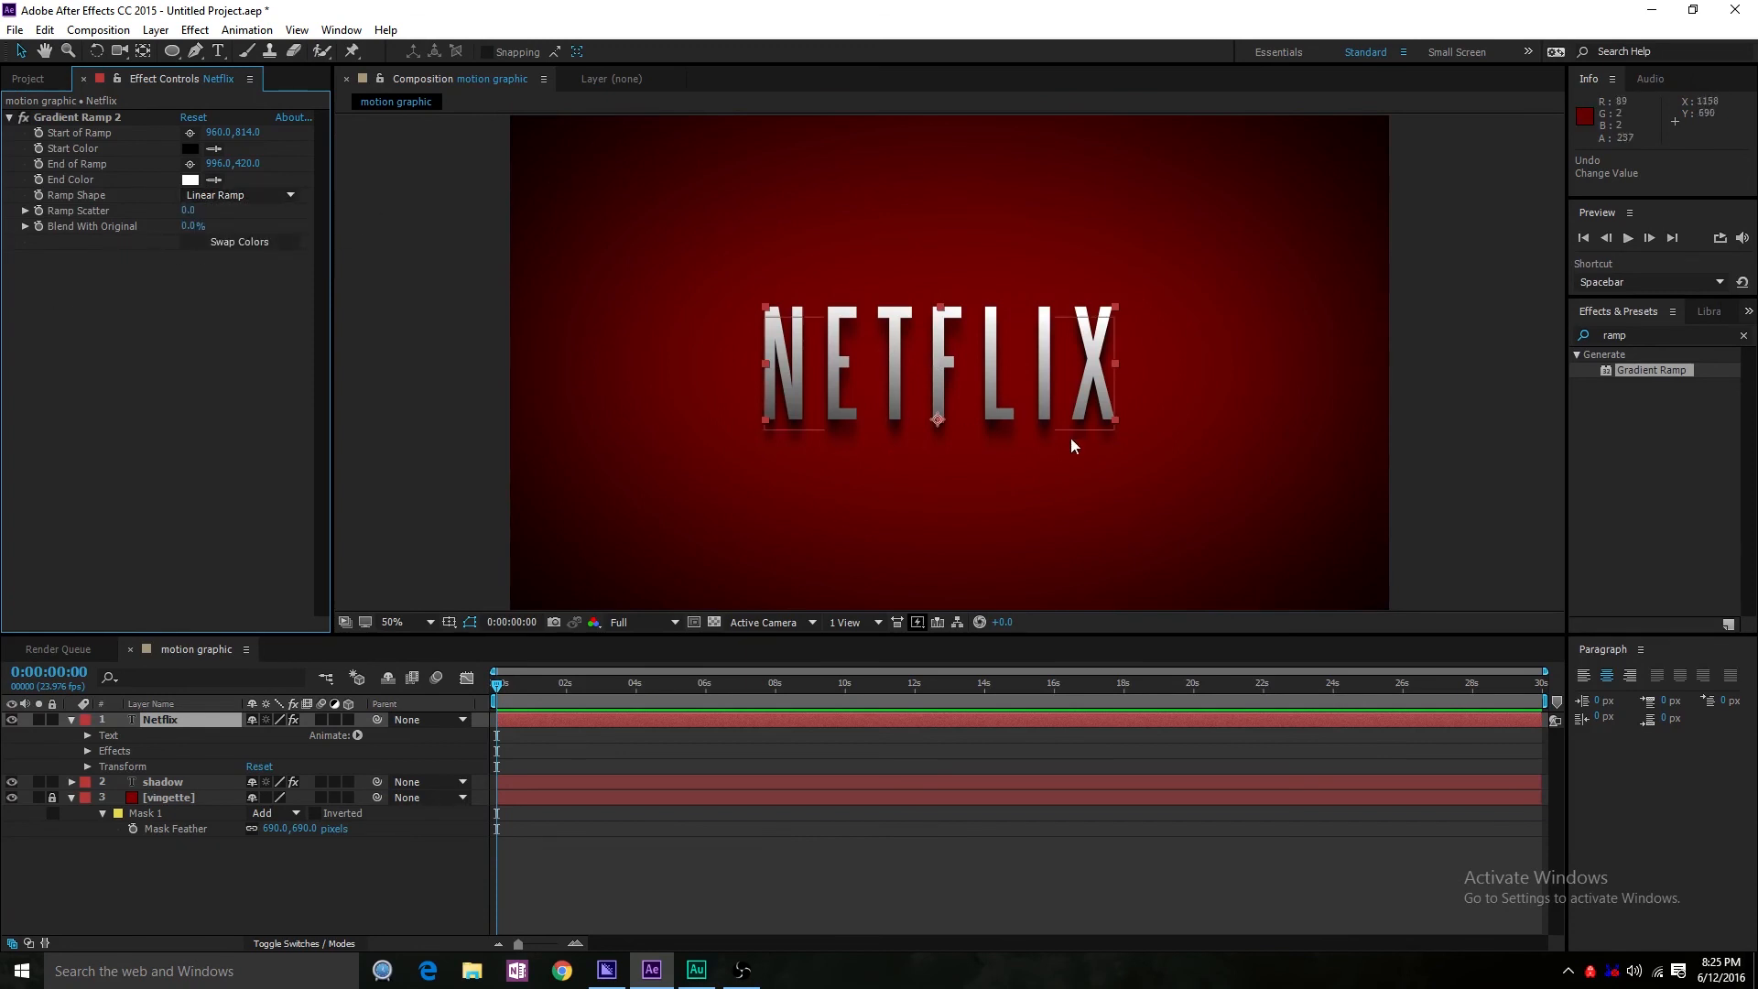
{"action": "left_click", "coordinate": [1213, 423]}
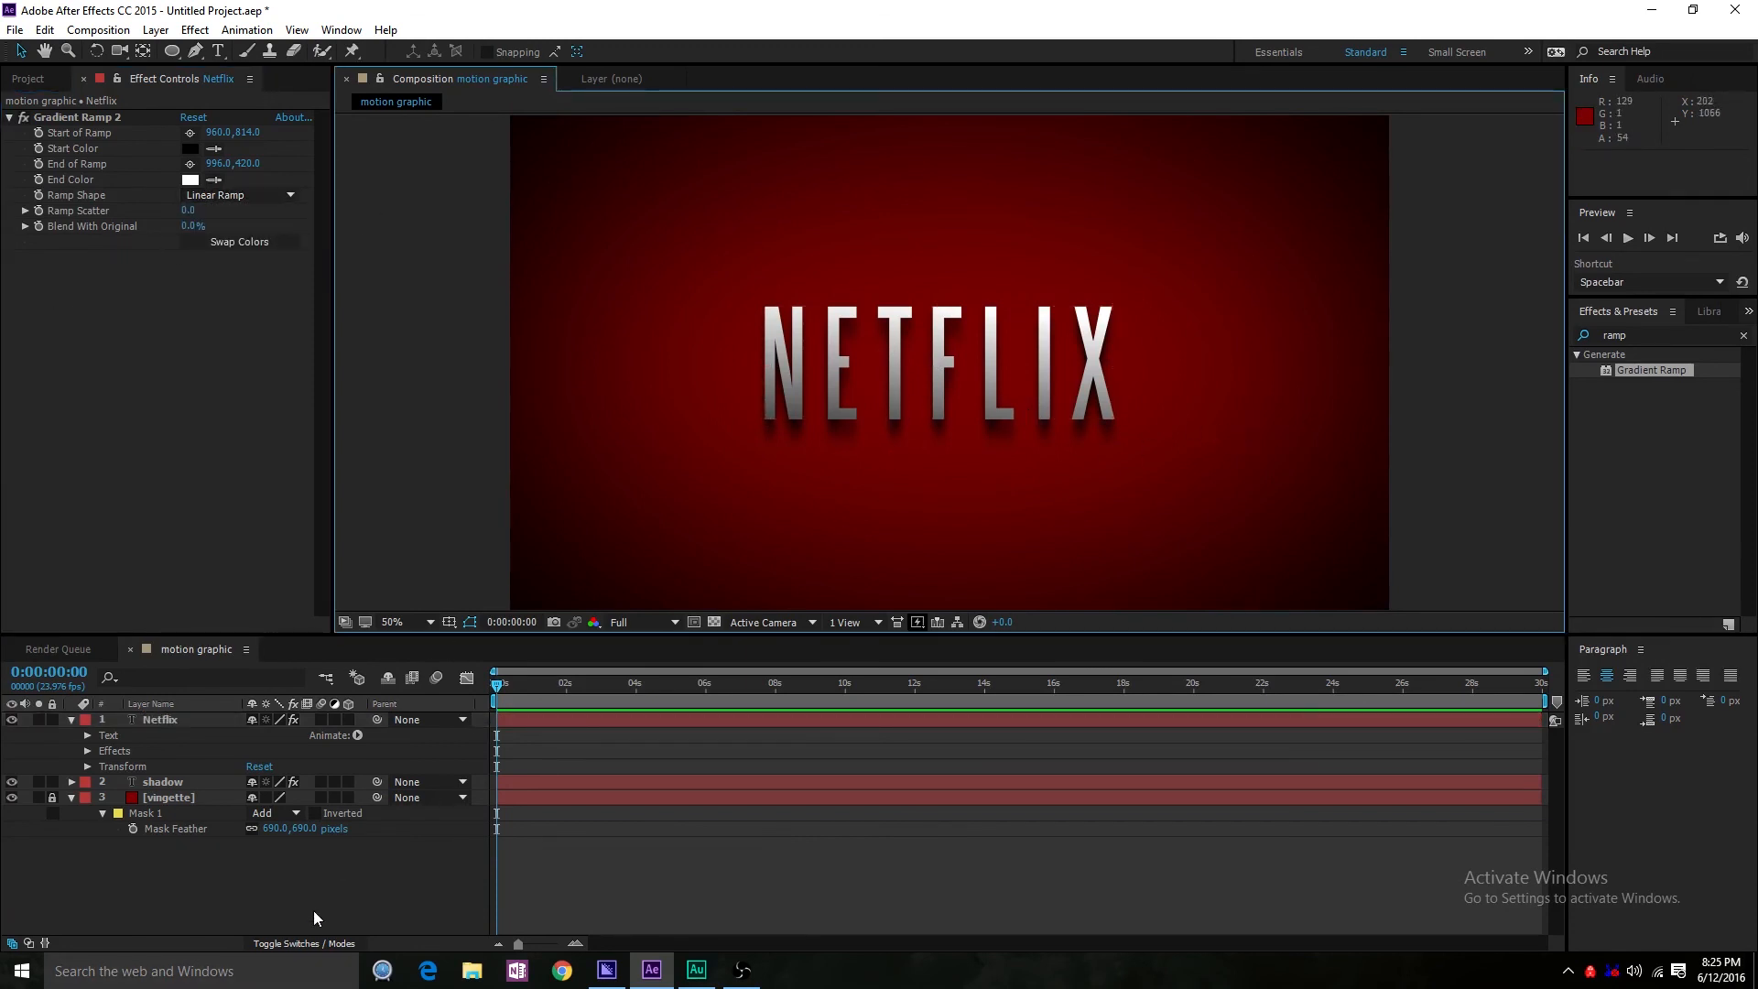
- Hide the shadow layer
{"action": "left_click", "coordinate": [156, 719]}
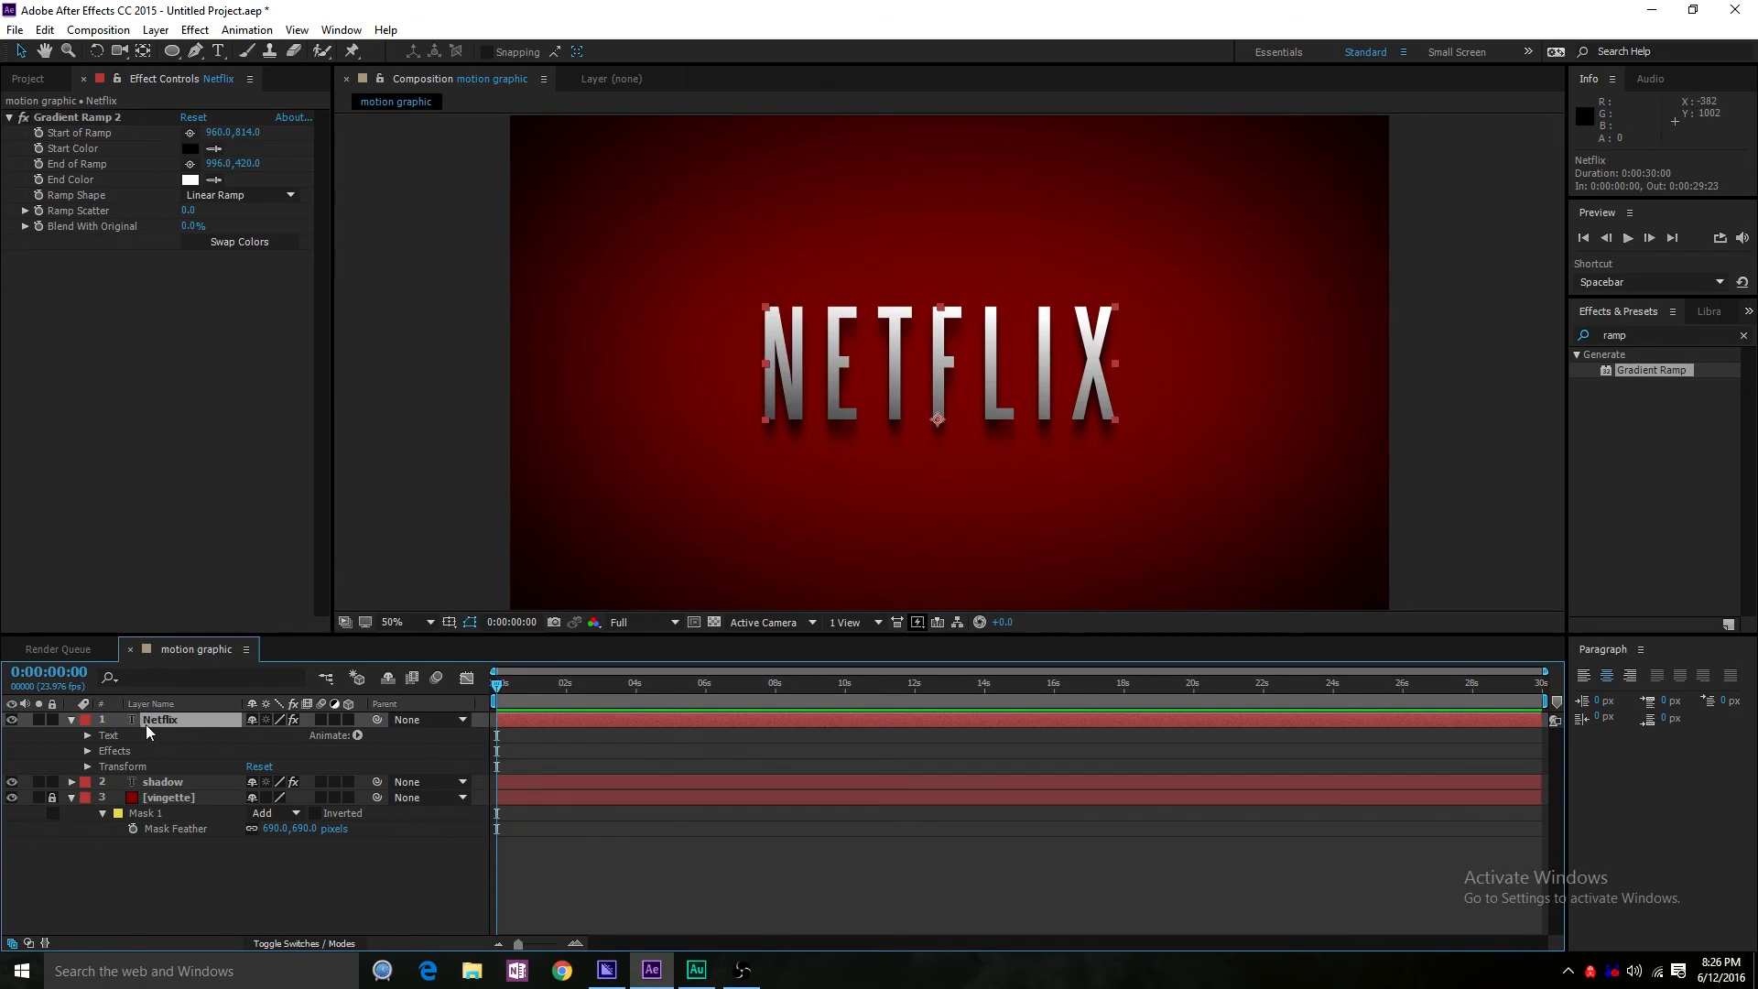
{"action": "left_click", "coordinate": [157, 784]}
{"action": "left_click", "coordinate": [12, 782]}
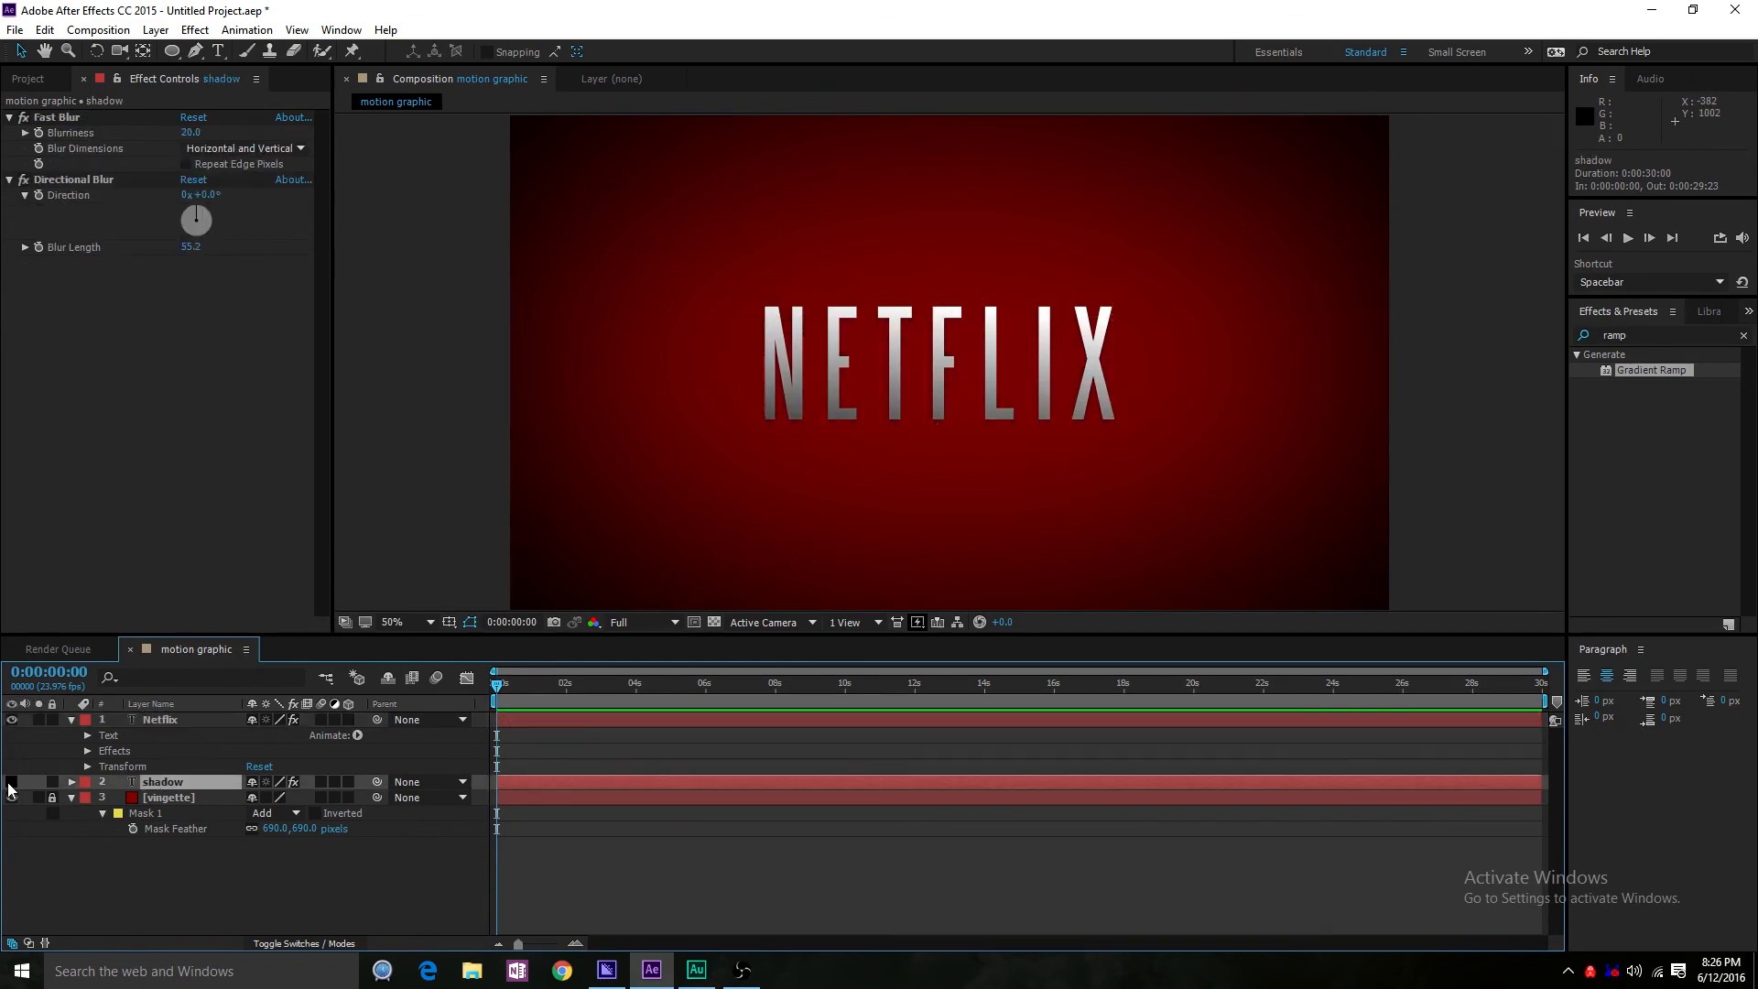
- Keyframe the Netflix layer's opacity from 0% at 0:00:00:10 to 100% at 0:00:01:00
{"action": "left_click", "coordinate": [158, 716]}
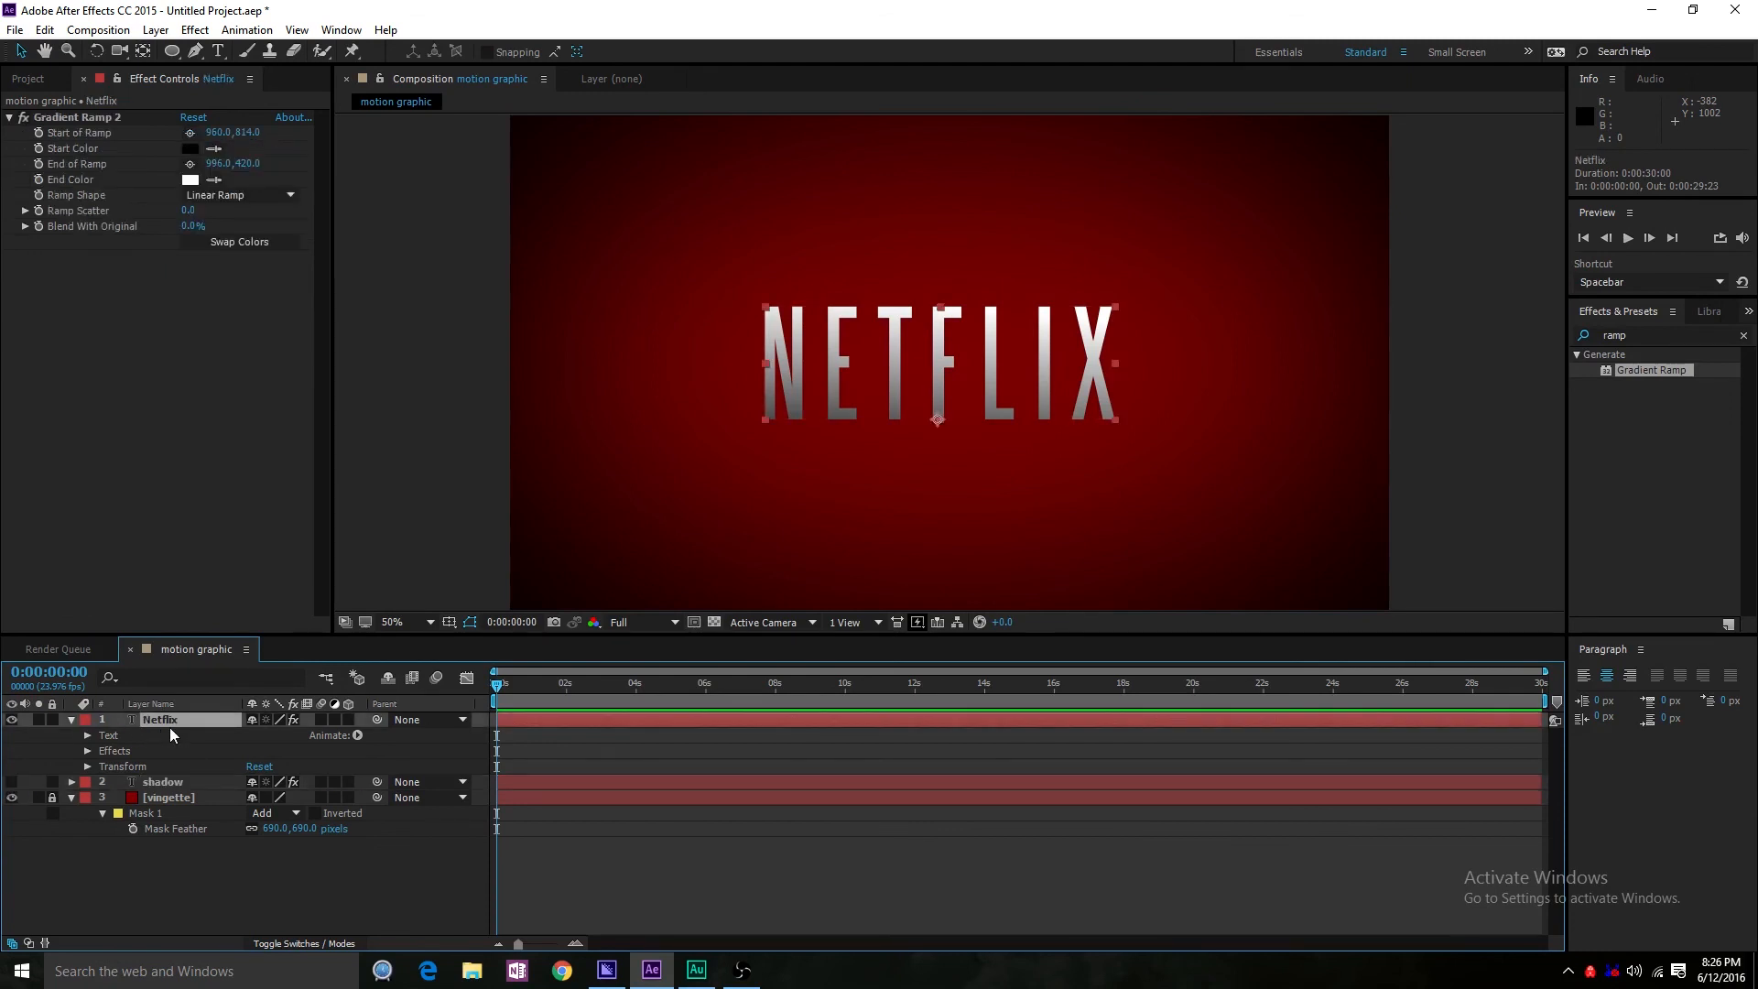
{"action": "key", "text": "t"}
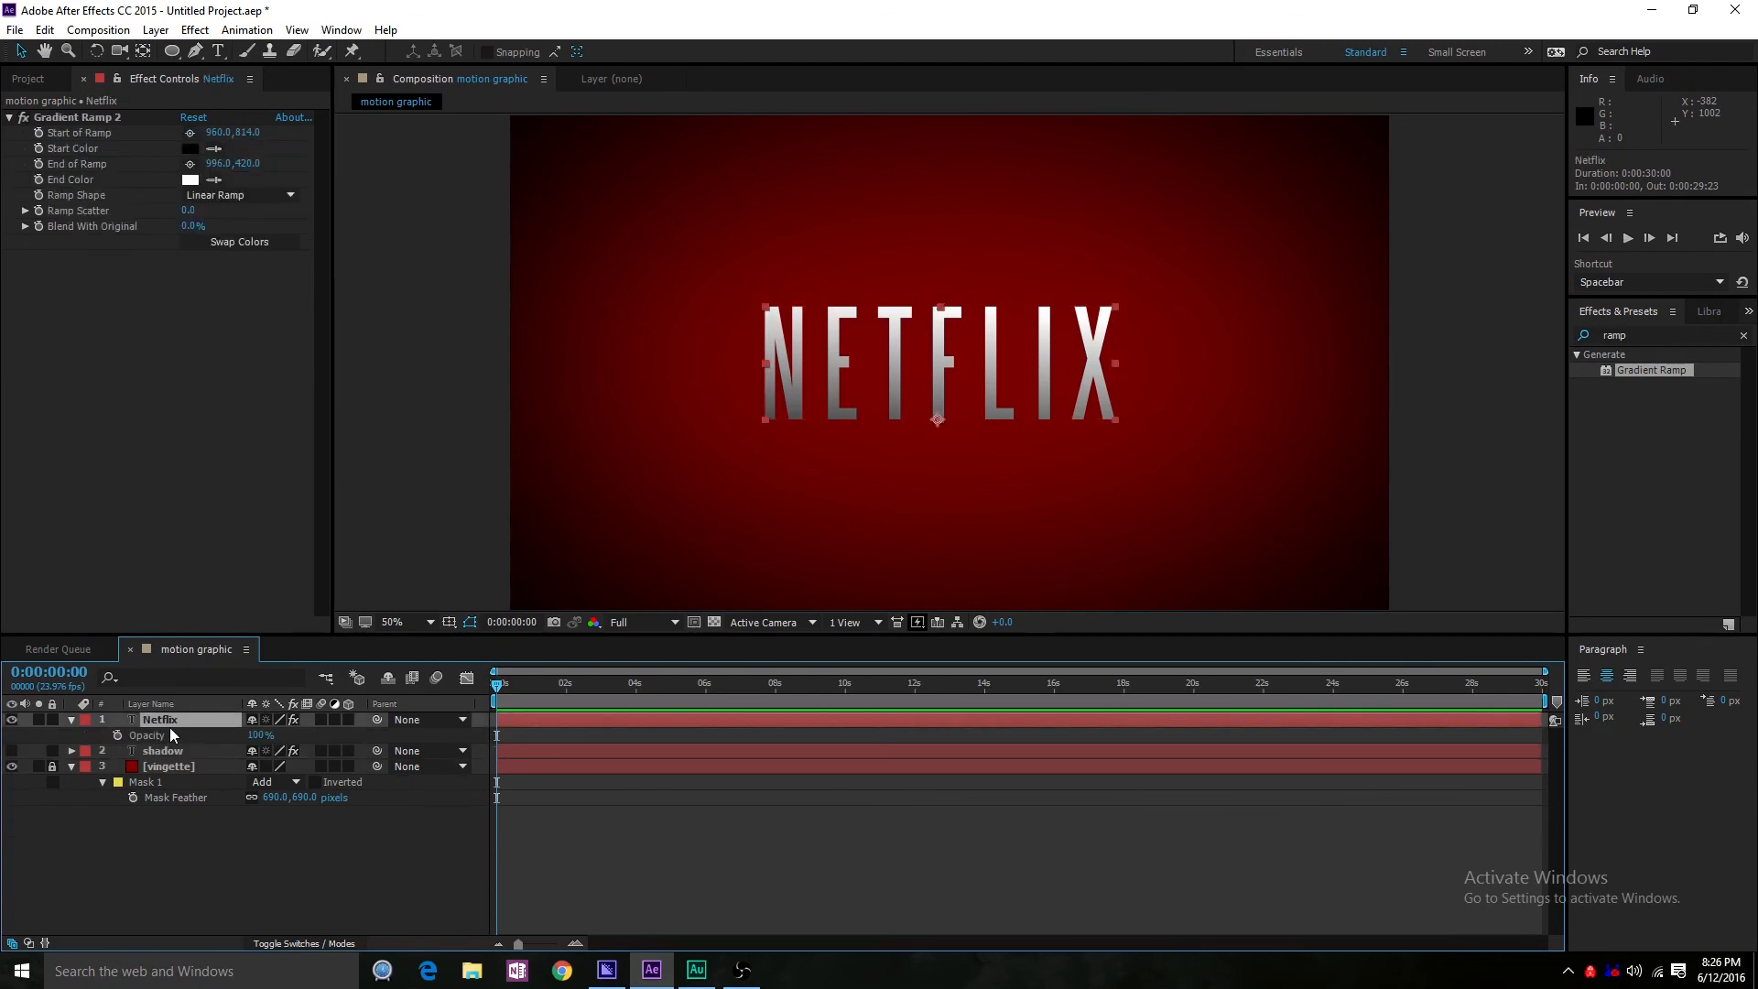
{"action": "left_click", "coordinate": [119, 734]}
{"action": "left_click", "coordinate": [257, 735]}
{"action": "type", "text": "0"}
{"action": "key", "text": "Return"}
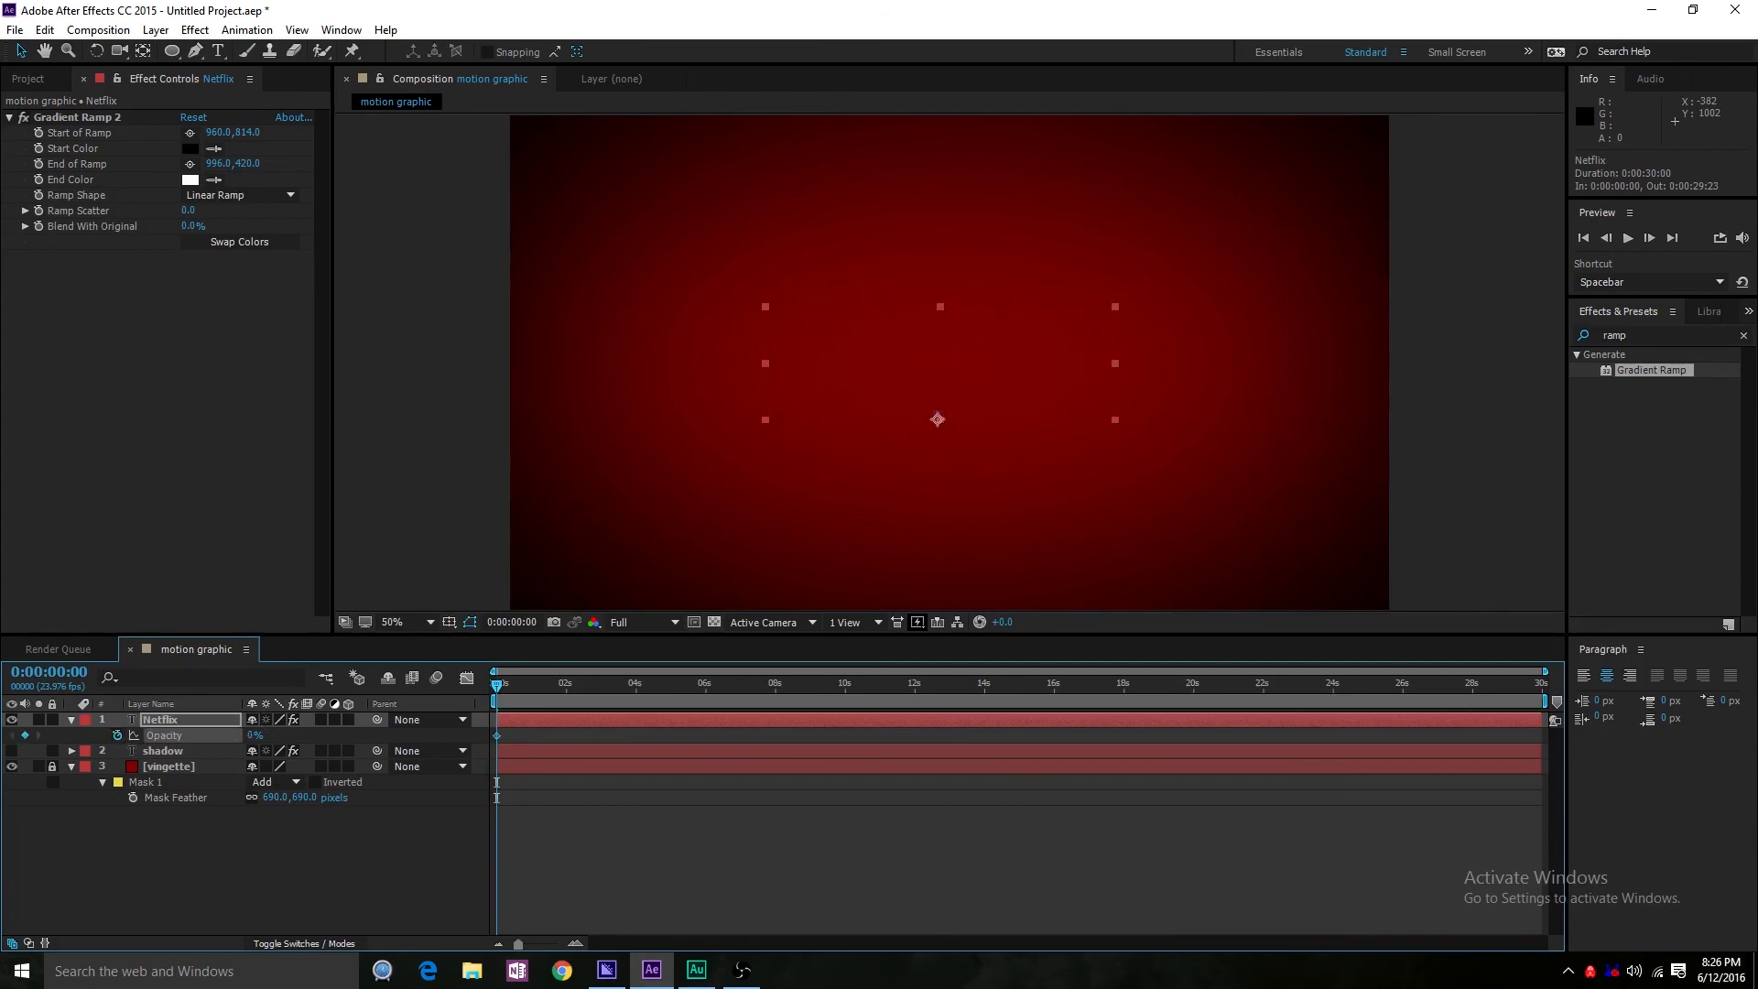
{"action": "key", "text": "space"}
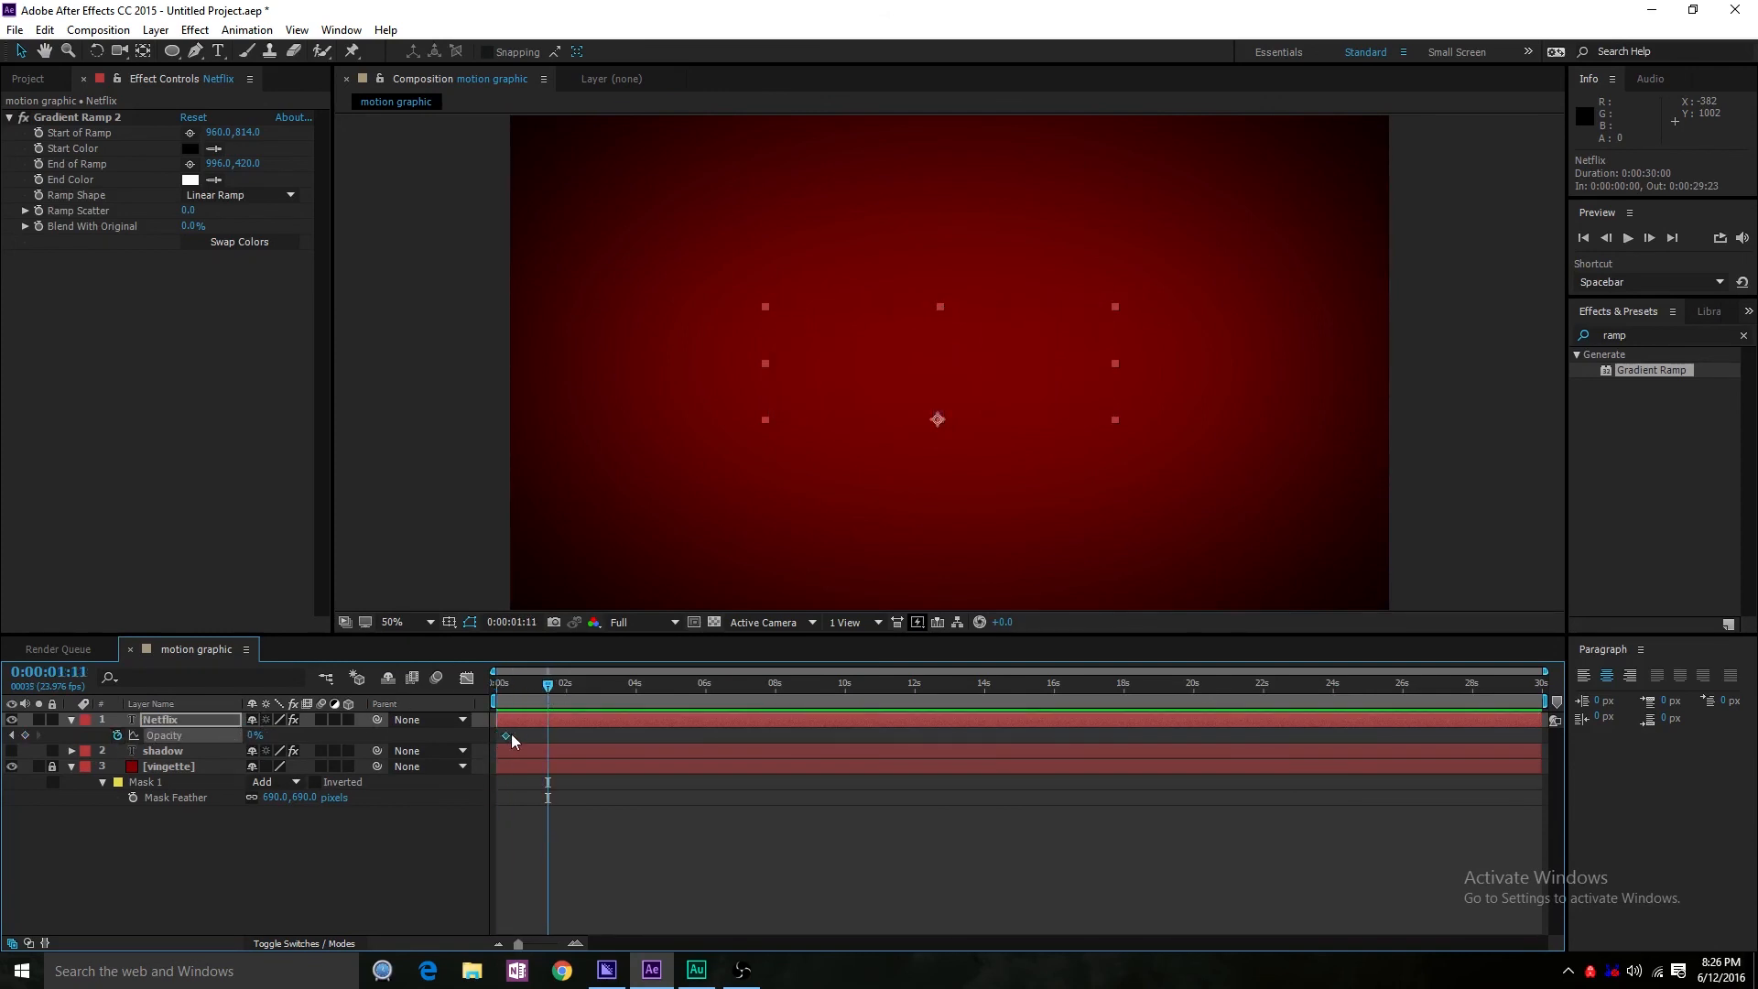
{"action": "left_click_drag", "start_coordinate": [511, 734], "coordinate": [540, 694]}
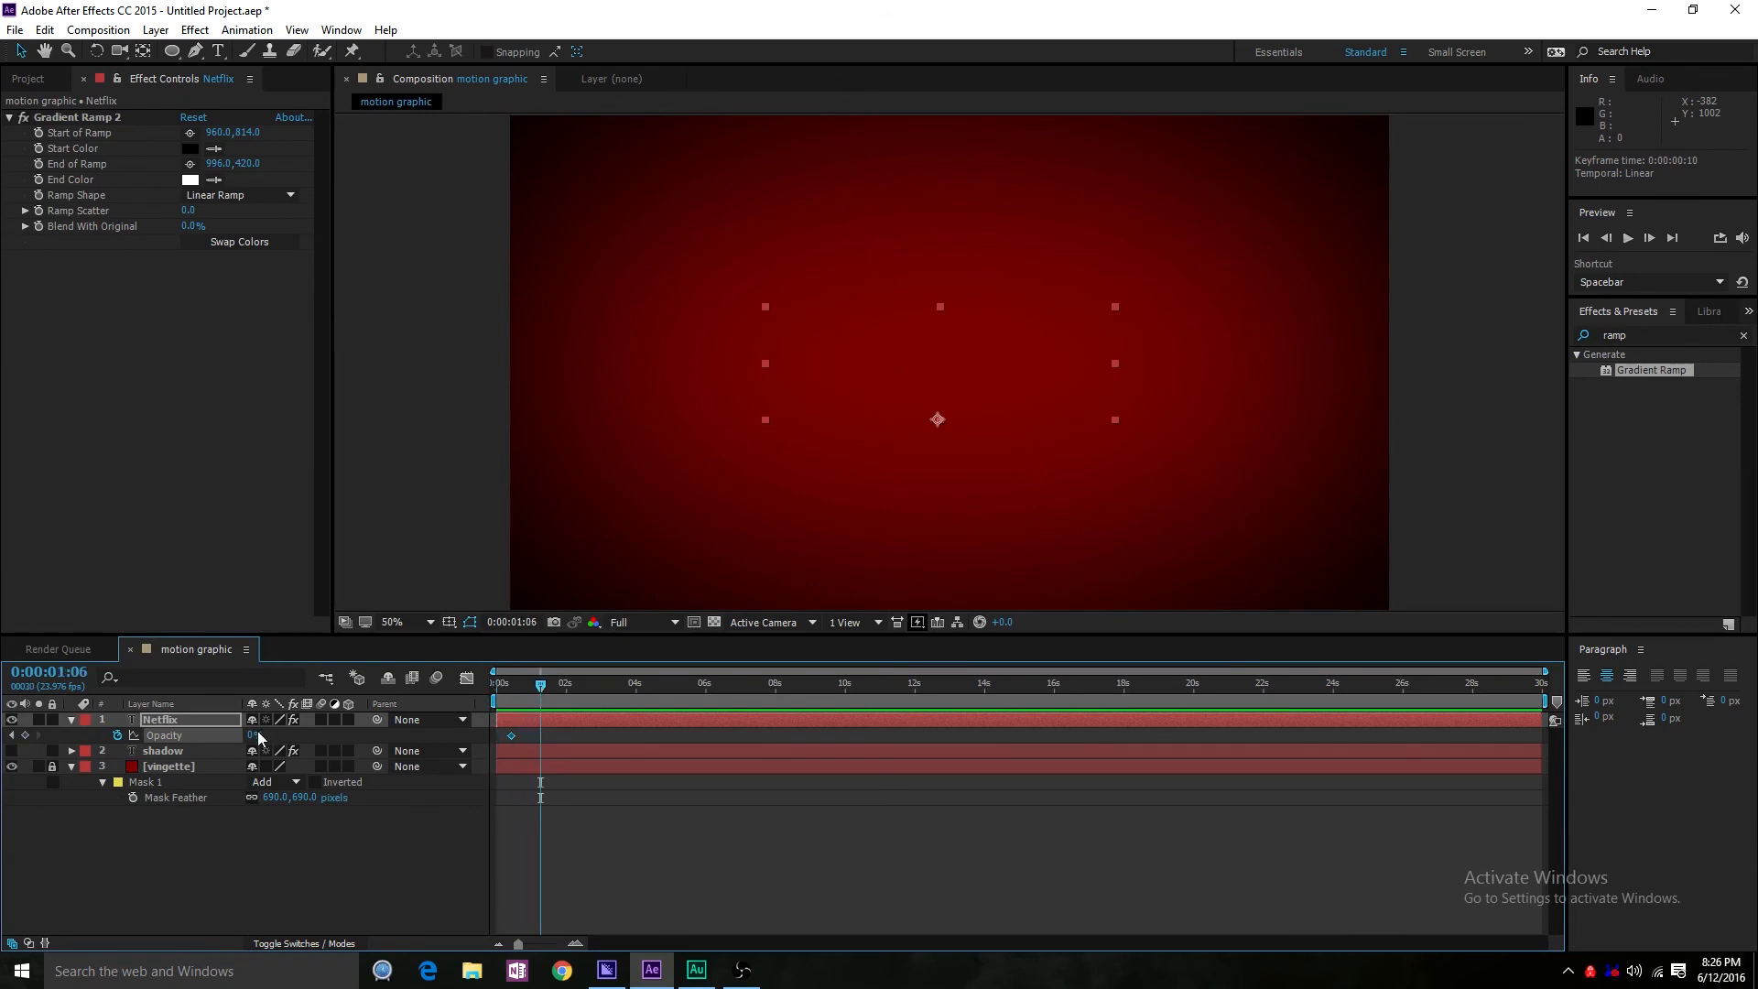
{"action": "left_click_drag", "start_coordinate": [257, 735], "coordinate": [531, 682]}
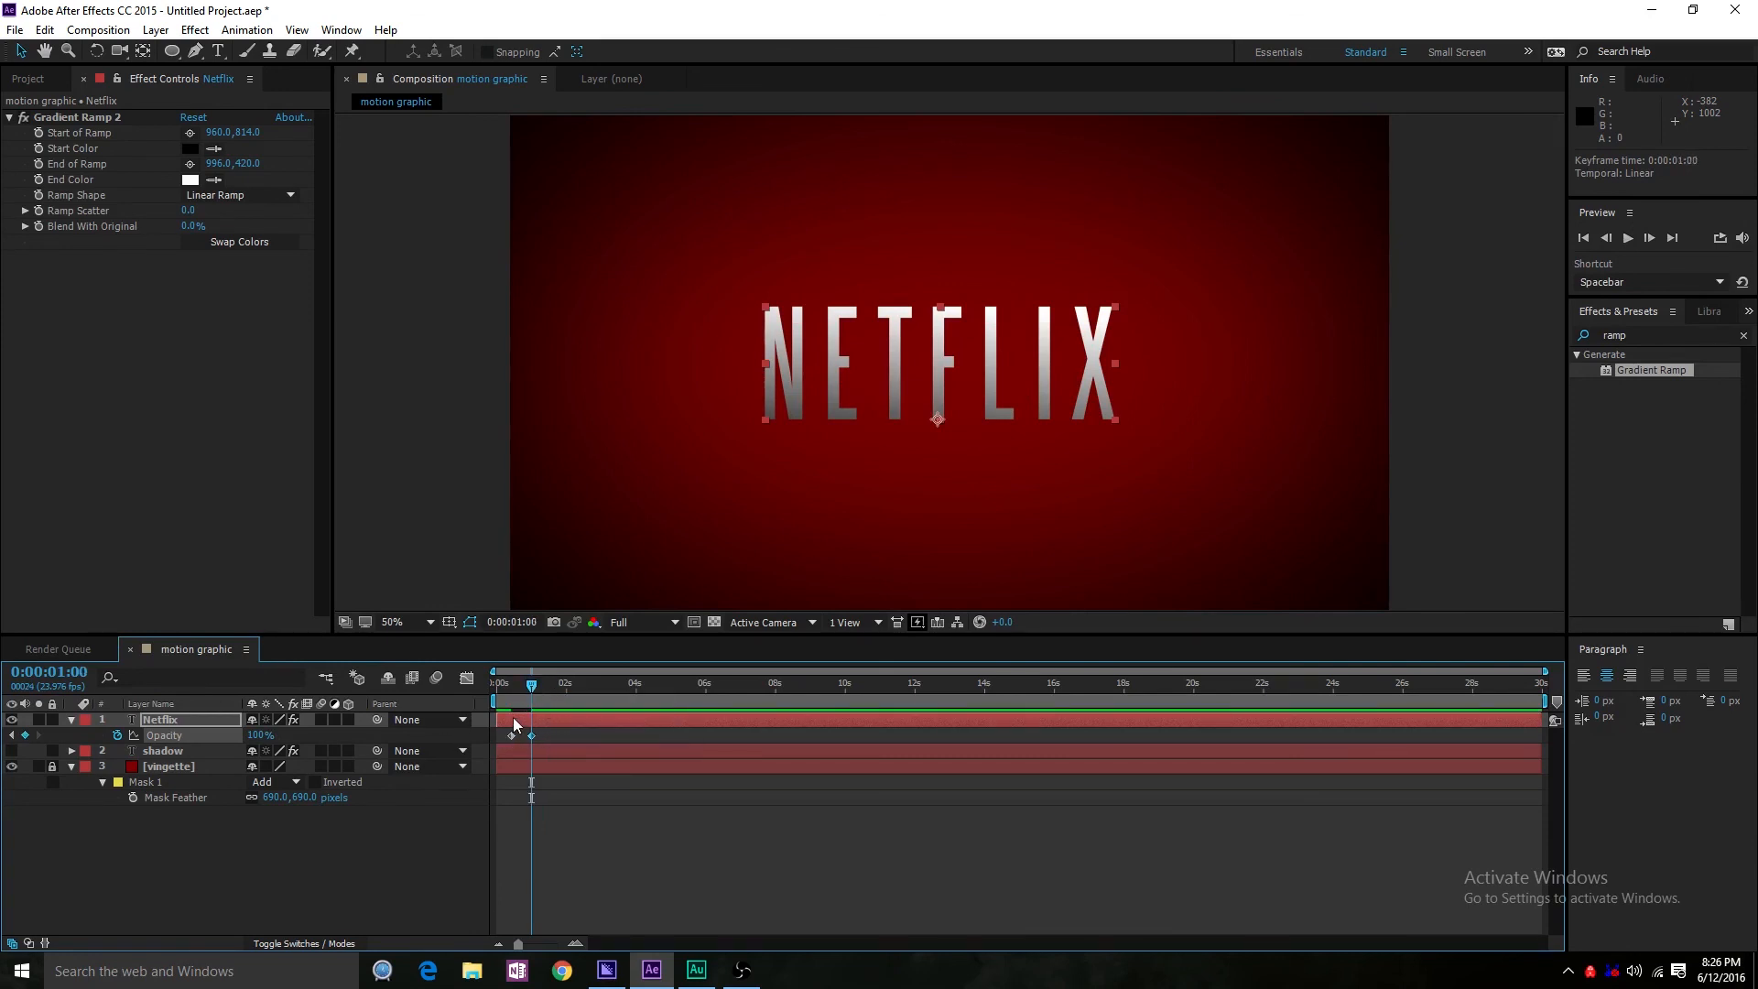
- Keyframe the Netflix layer's scale from 100% at 0:00:00:10 to 105% at 0:00:01:00, keeping its opacity keyframes displayed
{"action": "left_click", "coordinate": [513, 719]}
{"action": "key", "text": "s"}
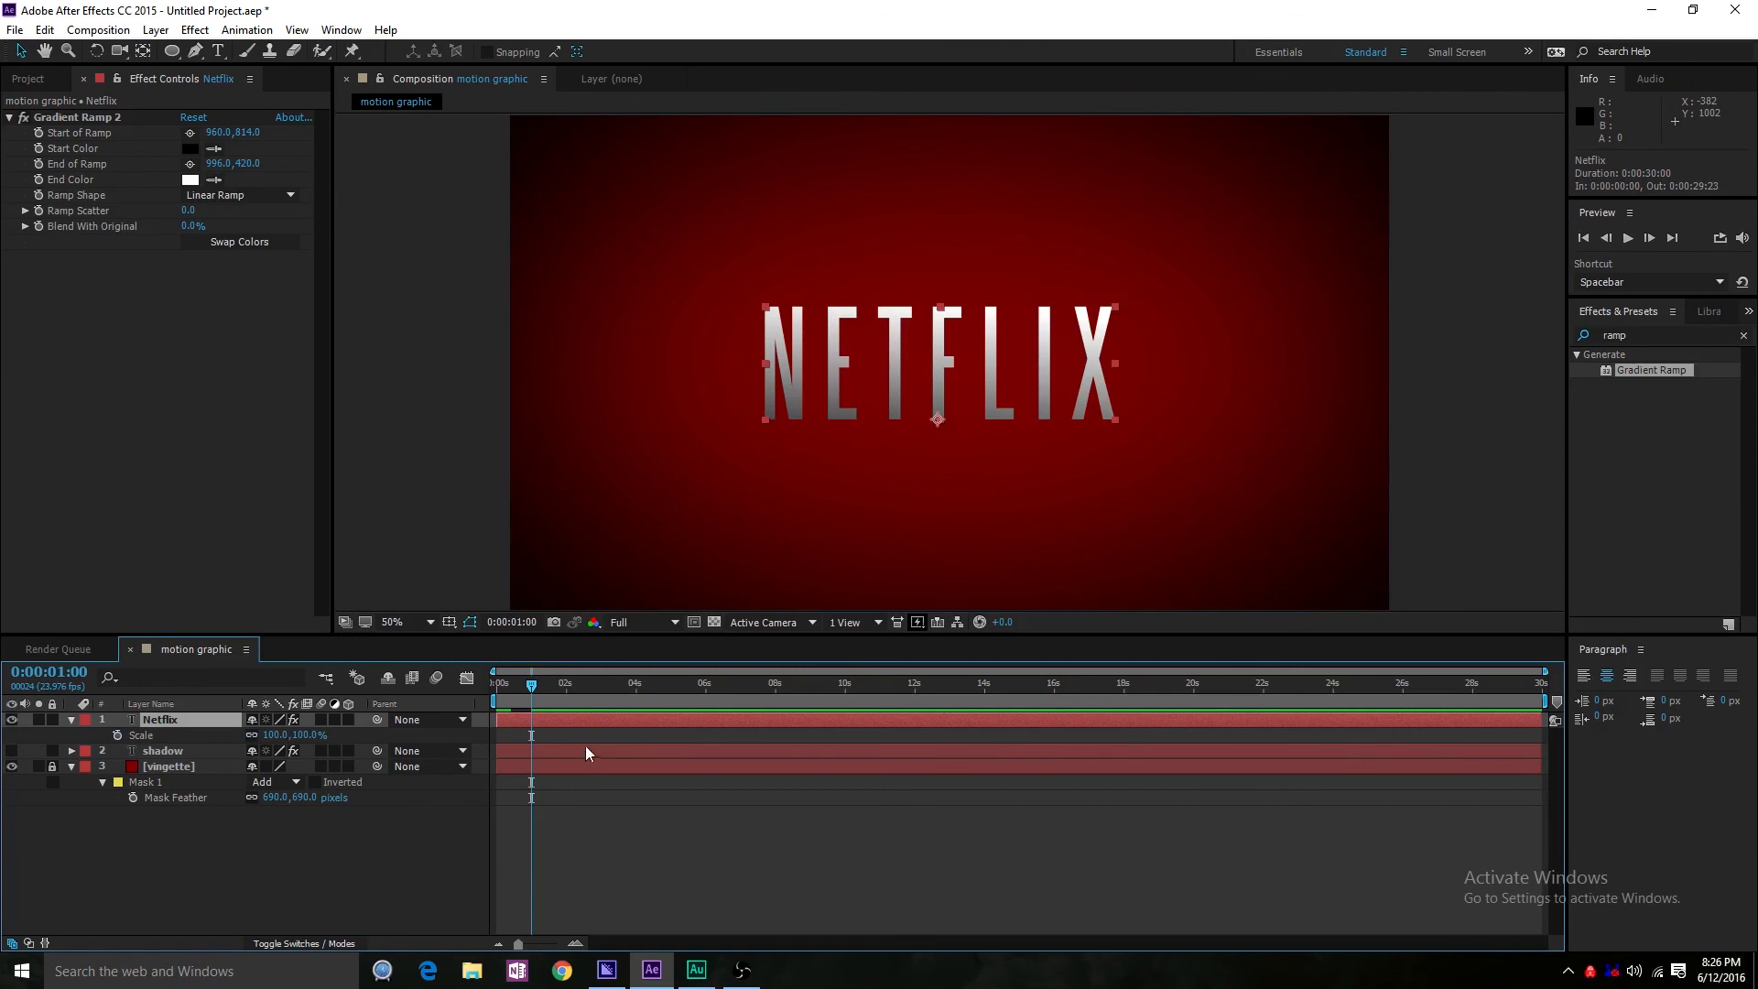
{"action": "key", "text": "t"}
{"action": "key", "text": "shift+s"}
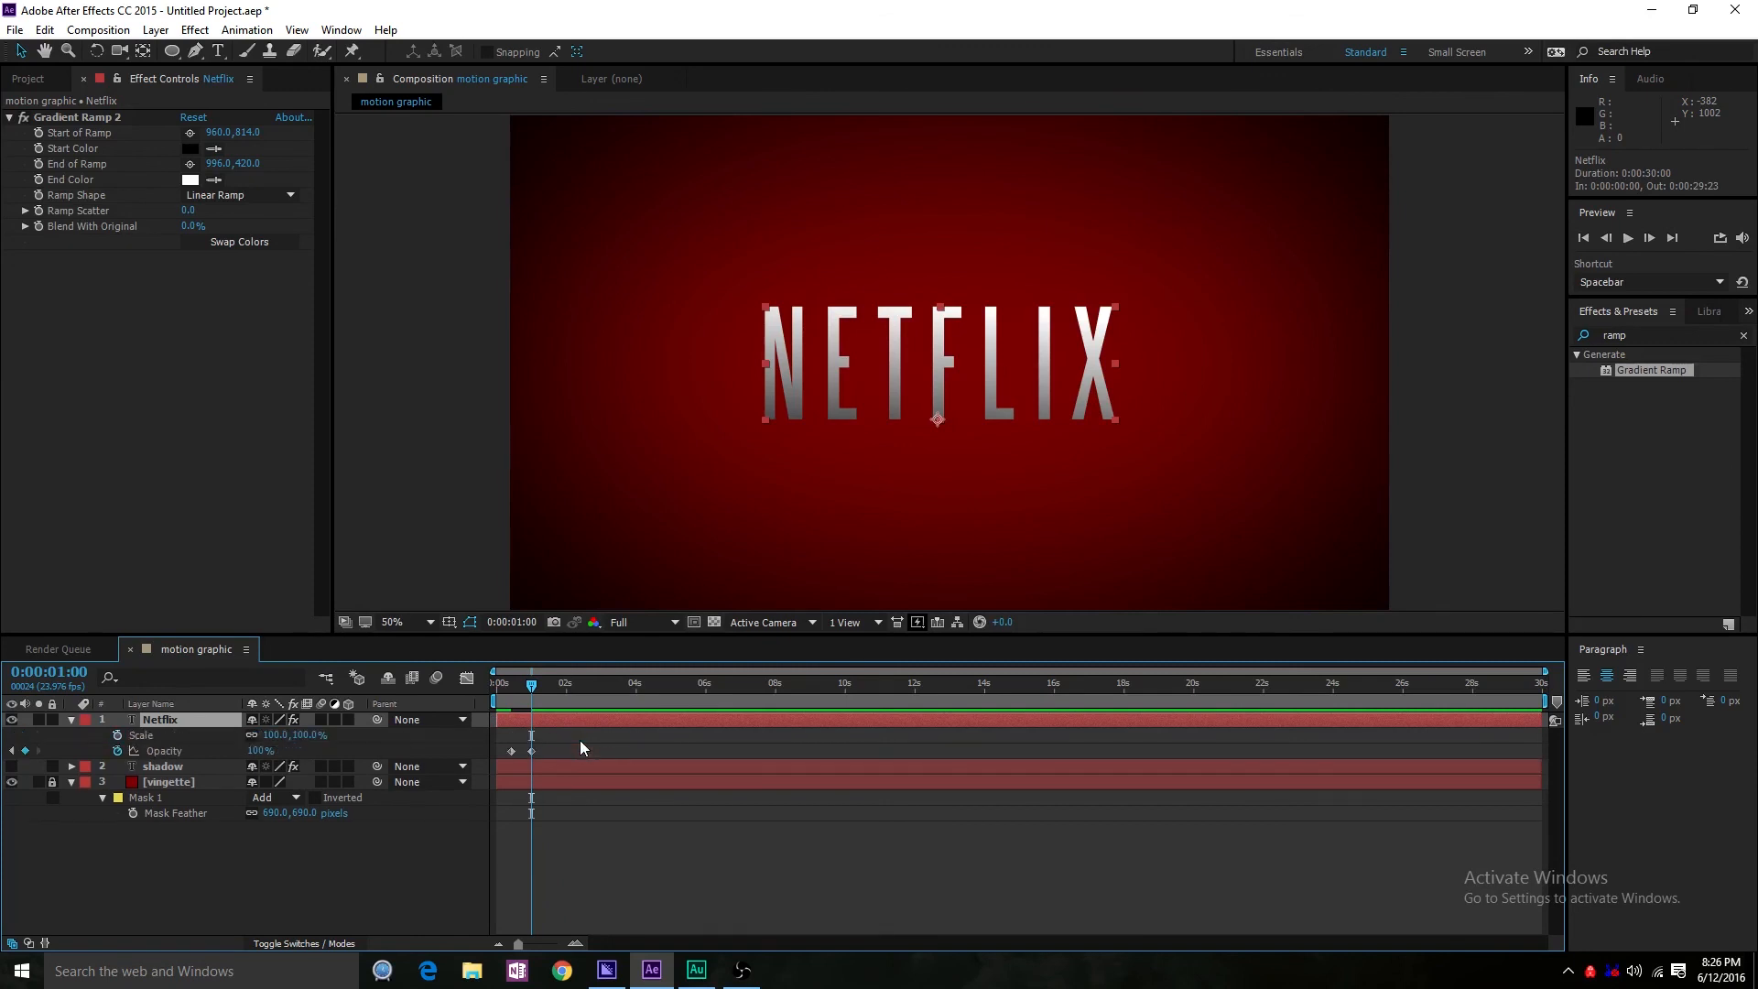
{"action": "key", "text": "j"}
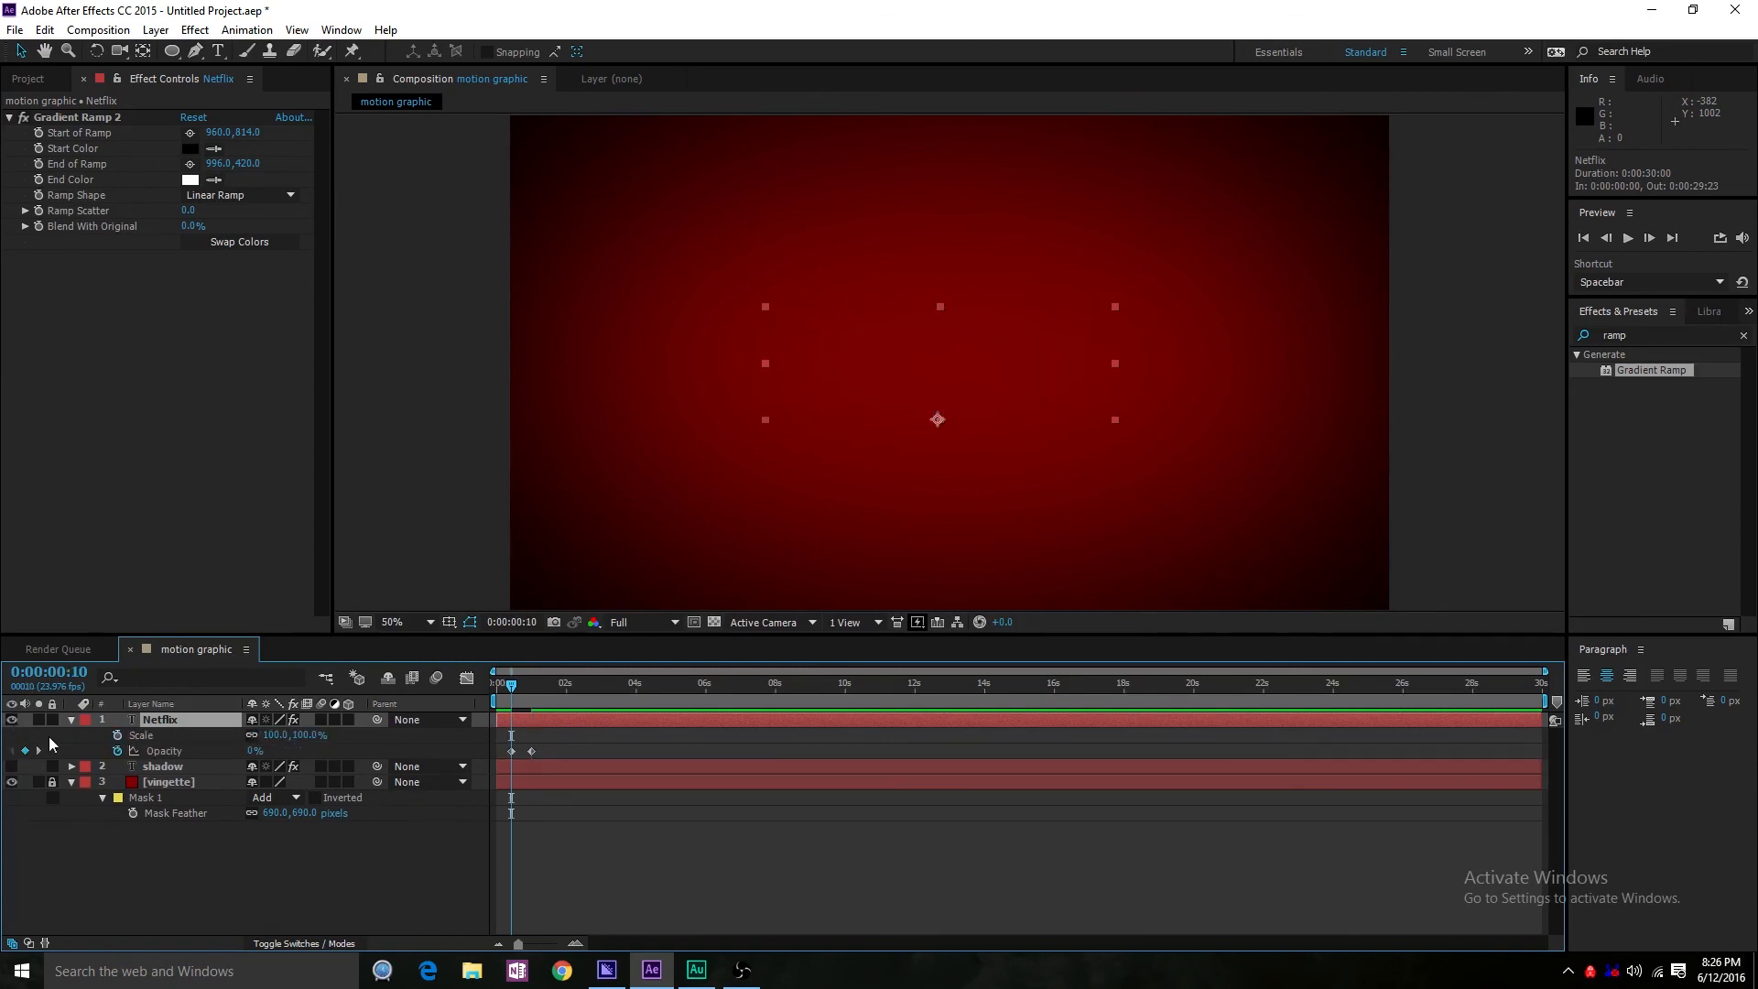
{"action": "left_click", "coordinate": [117, 736]}
{"action": "key", "text": "k"}
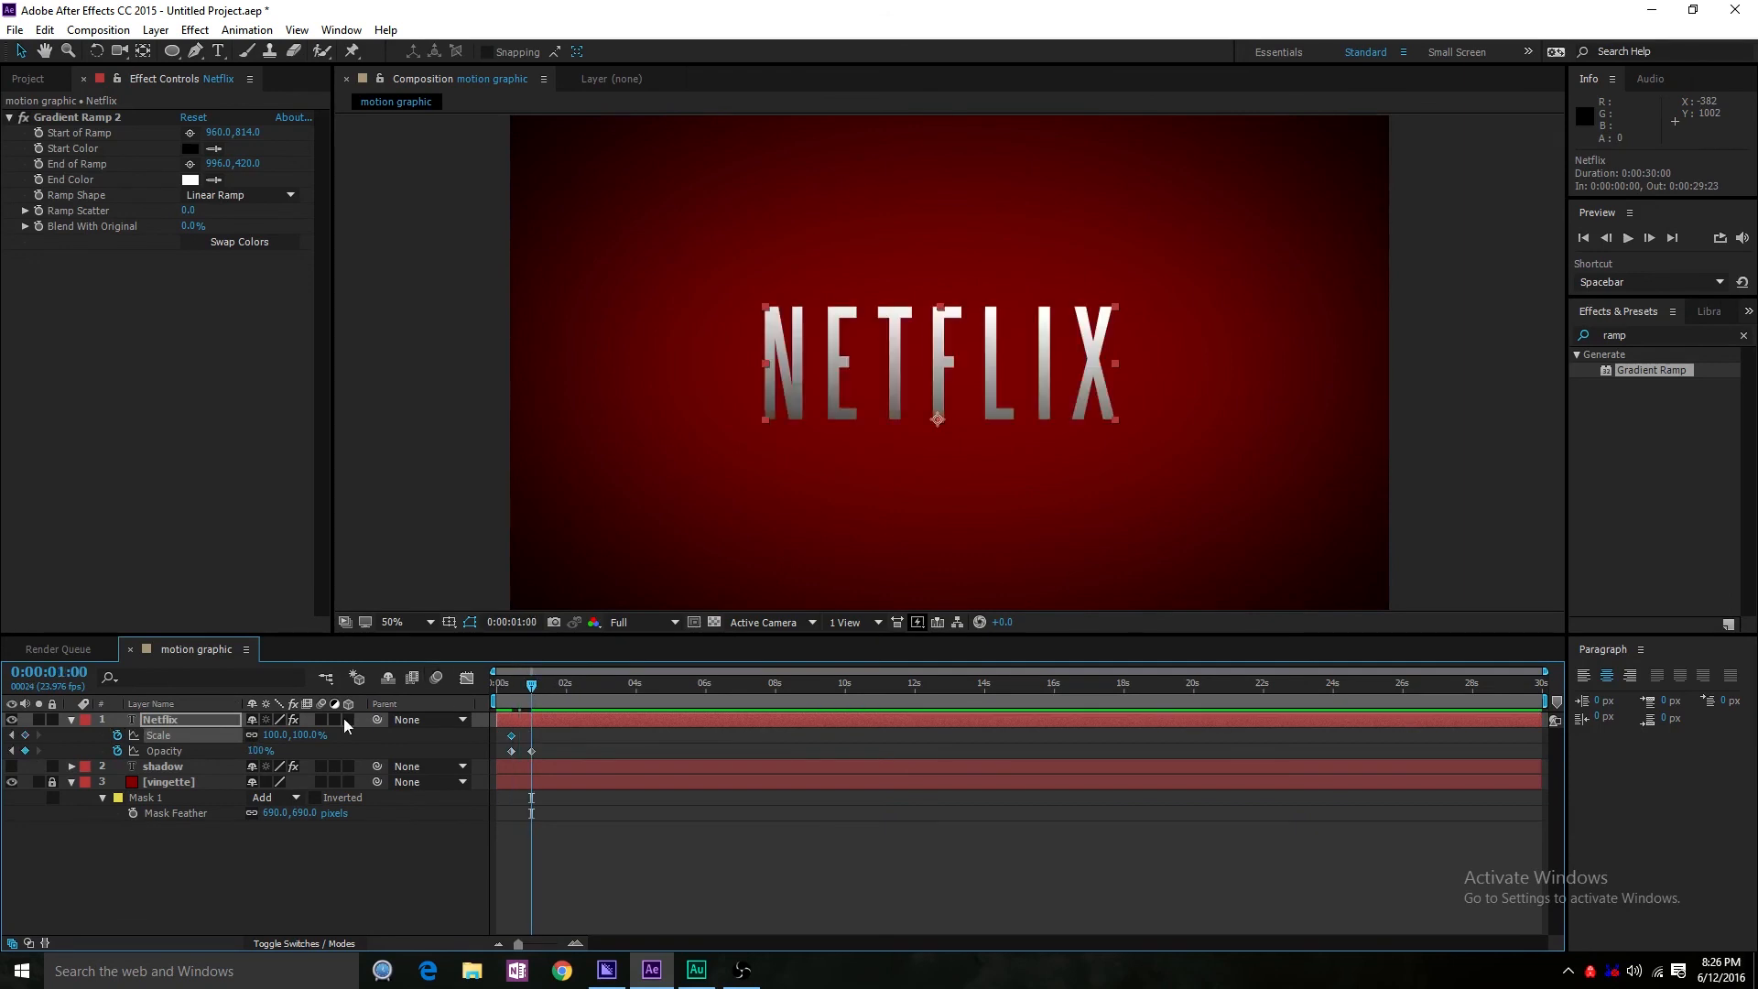
{"action": "left_click_drag", "start_coordinate": [293, 740], "coordinate": [300, 734]}
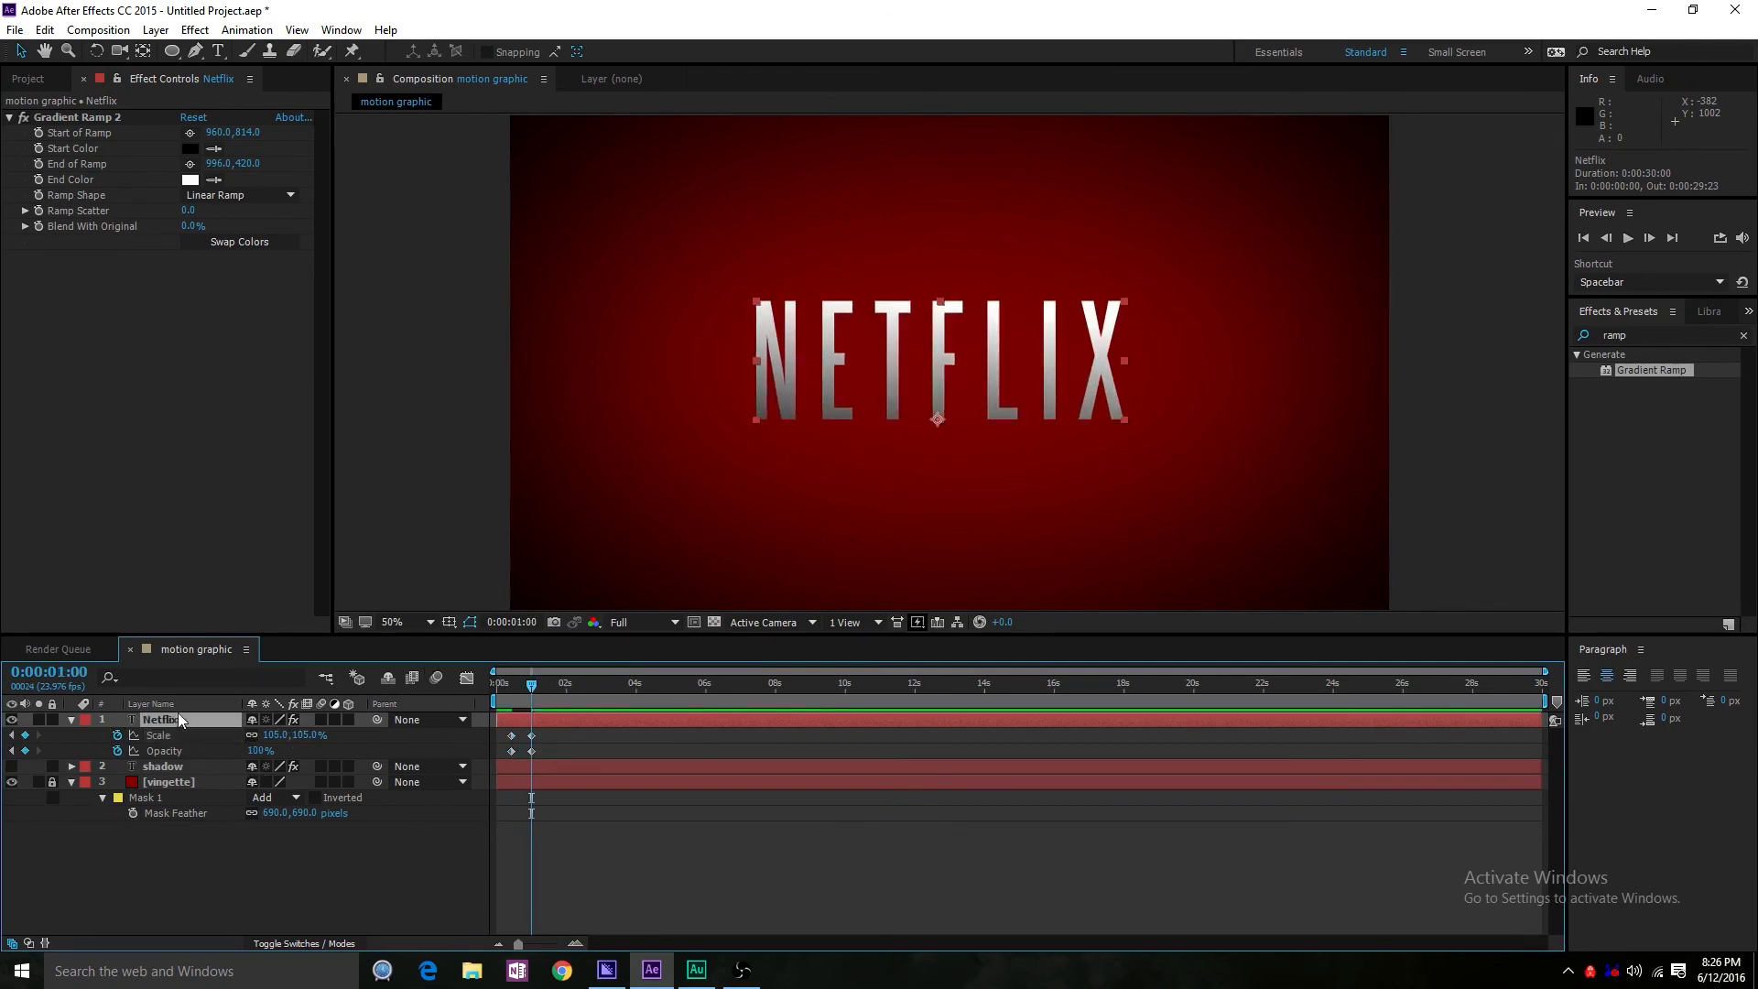
- Center the Netflix layer's anchor point in its text content
{"action": "right_click", "coordinate": [1014, 355]}
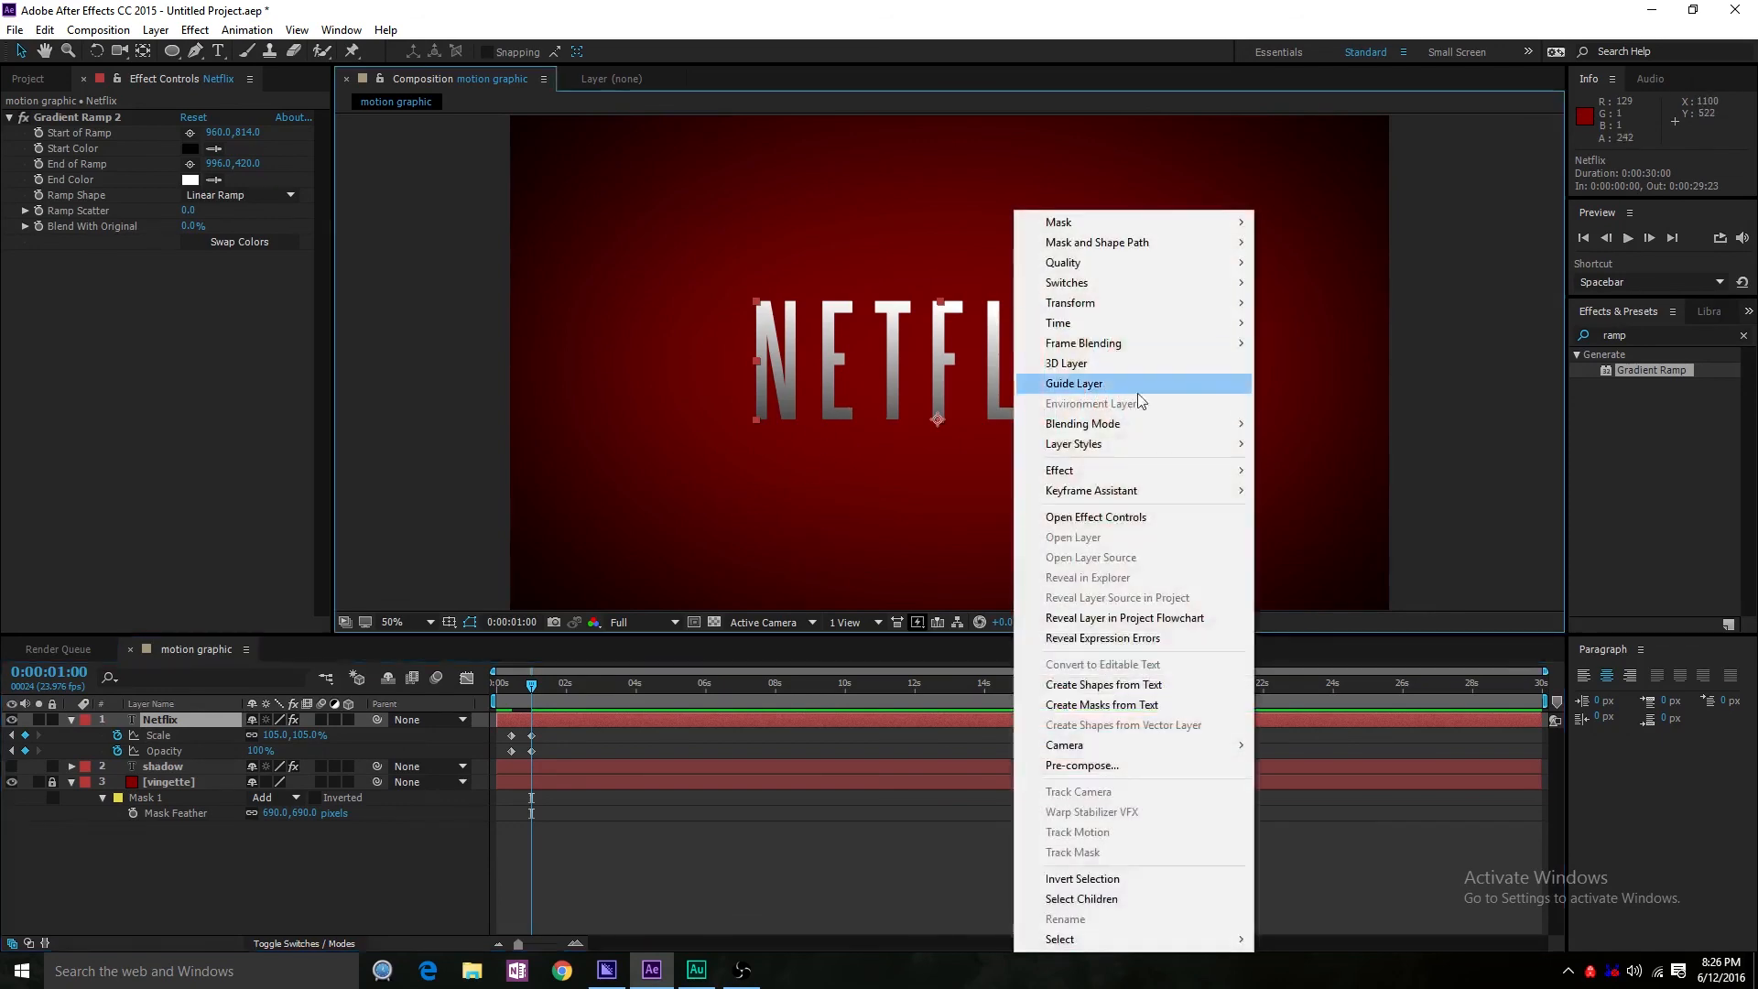
{"action": "mouse_move", "coordinate": [1175, 303]}
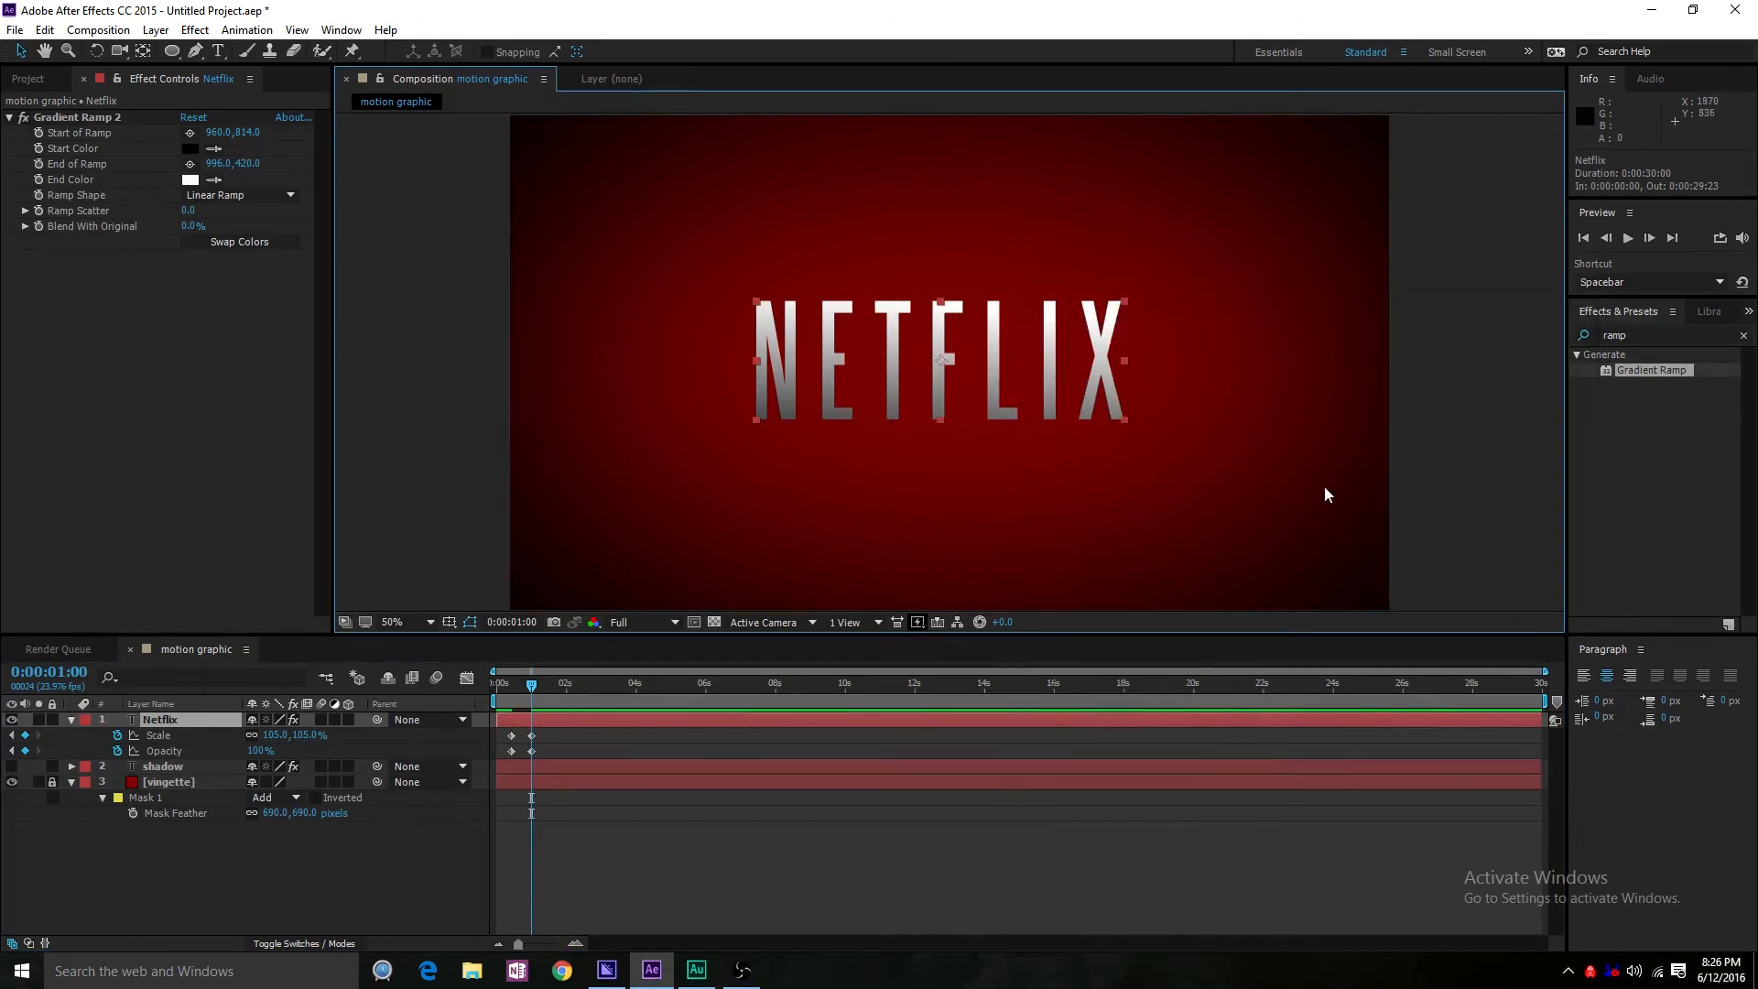
{"action": "left_click", "coordinate": [1393, 517]}
- Move the final scale and opacity keyframes to 0:00:00:12 and preview the animation with the work area ending at 0:00:00:23
{"action": "mouse_move", "coordinate": [534, 689]}
{"action": "left_mouse_down"}
{"action": "mouse_move", "coordinate": [503, 689]}
{"action": "mouse_move", "coordinate": [540, 689]}
{"action": "mouse_move", "coordinate": [524, 695]}
{"action": "mouse_move", "coordinate": [547, 730]}
{"action": "mouse_move", "coordinate": [527, 757]}
{"action": "mouse_move", "coordinate": [513, 698]}
{"action": "left_mouse_up"}
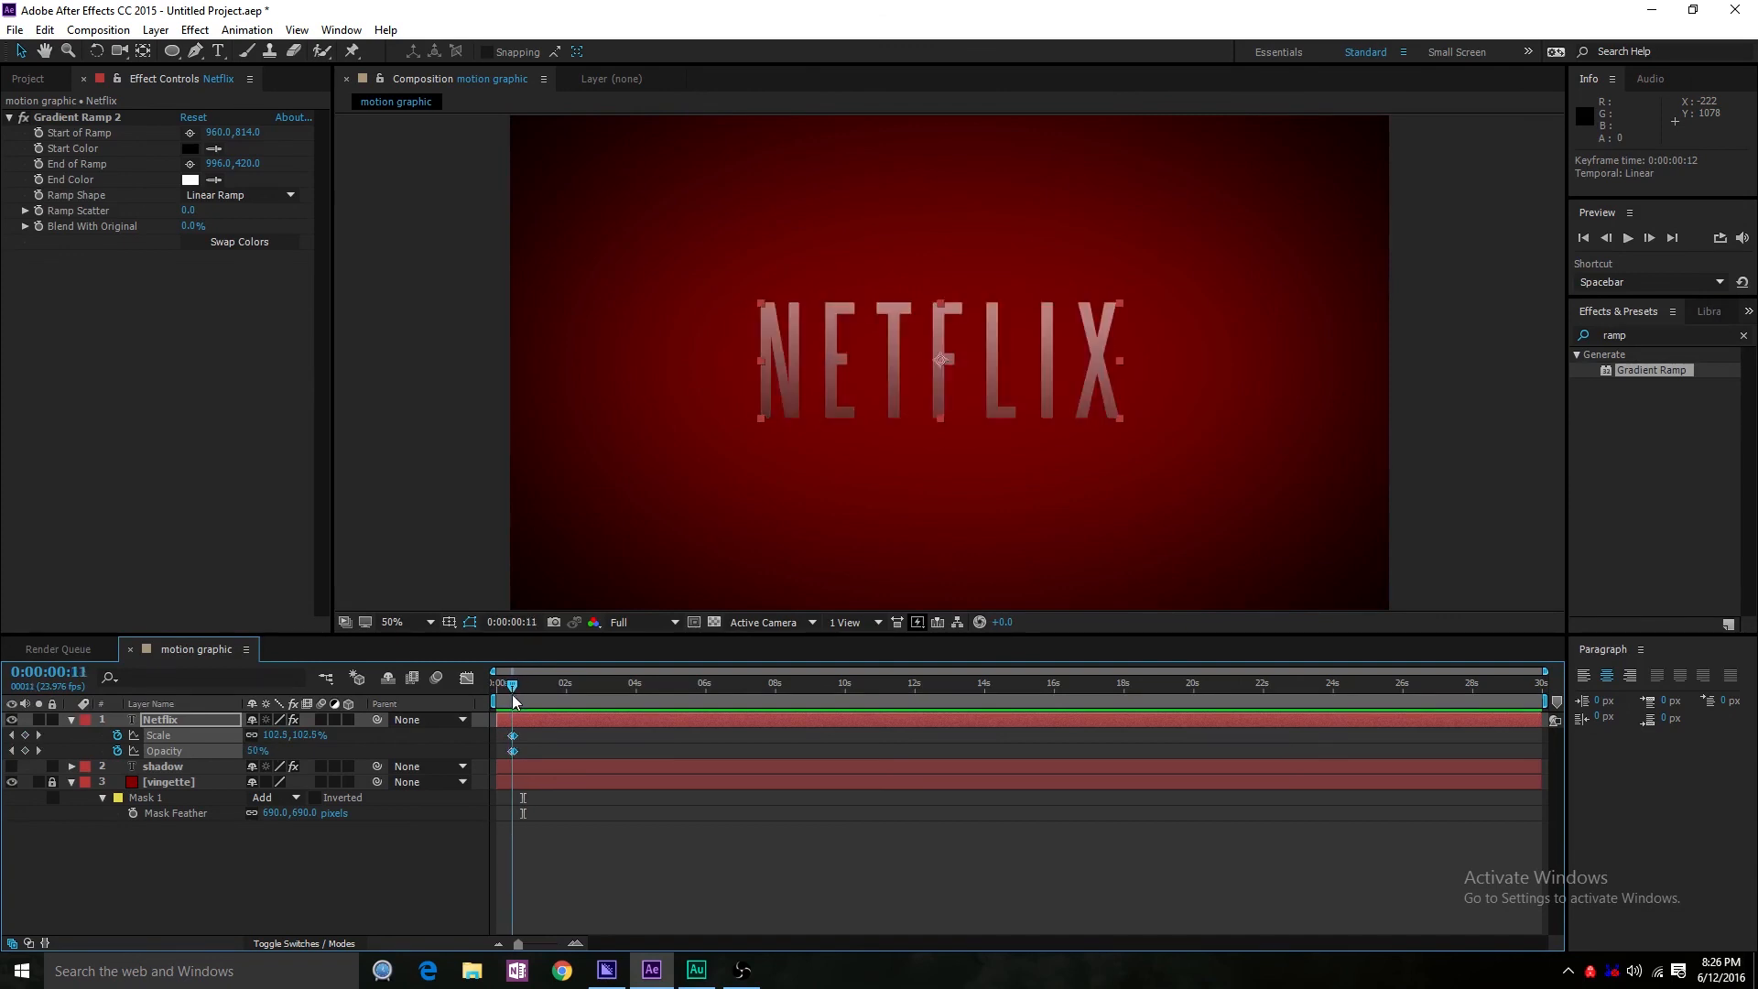
{"action": "key", "text": "space"}
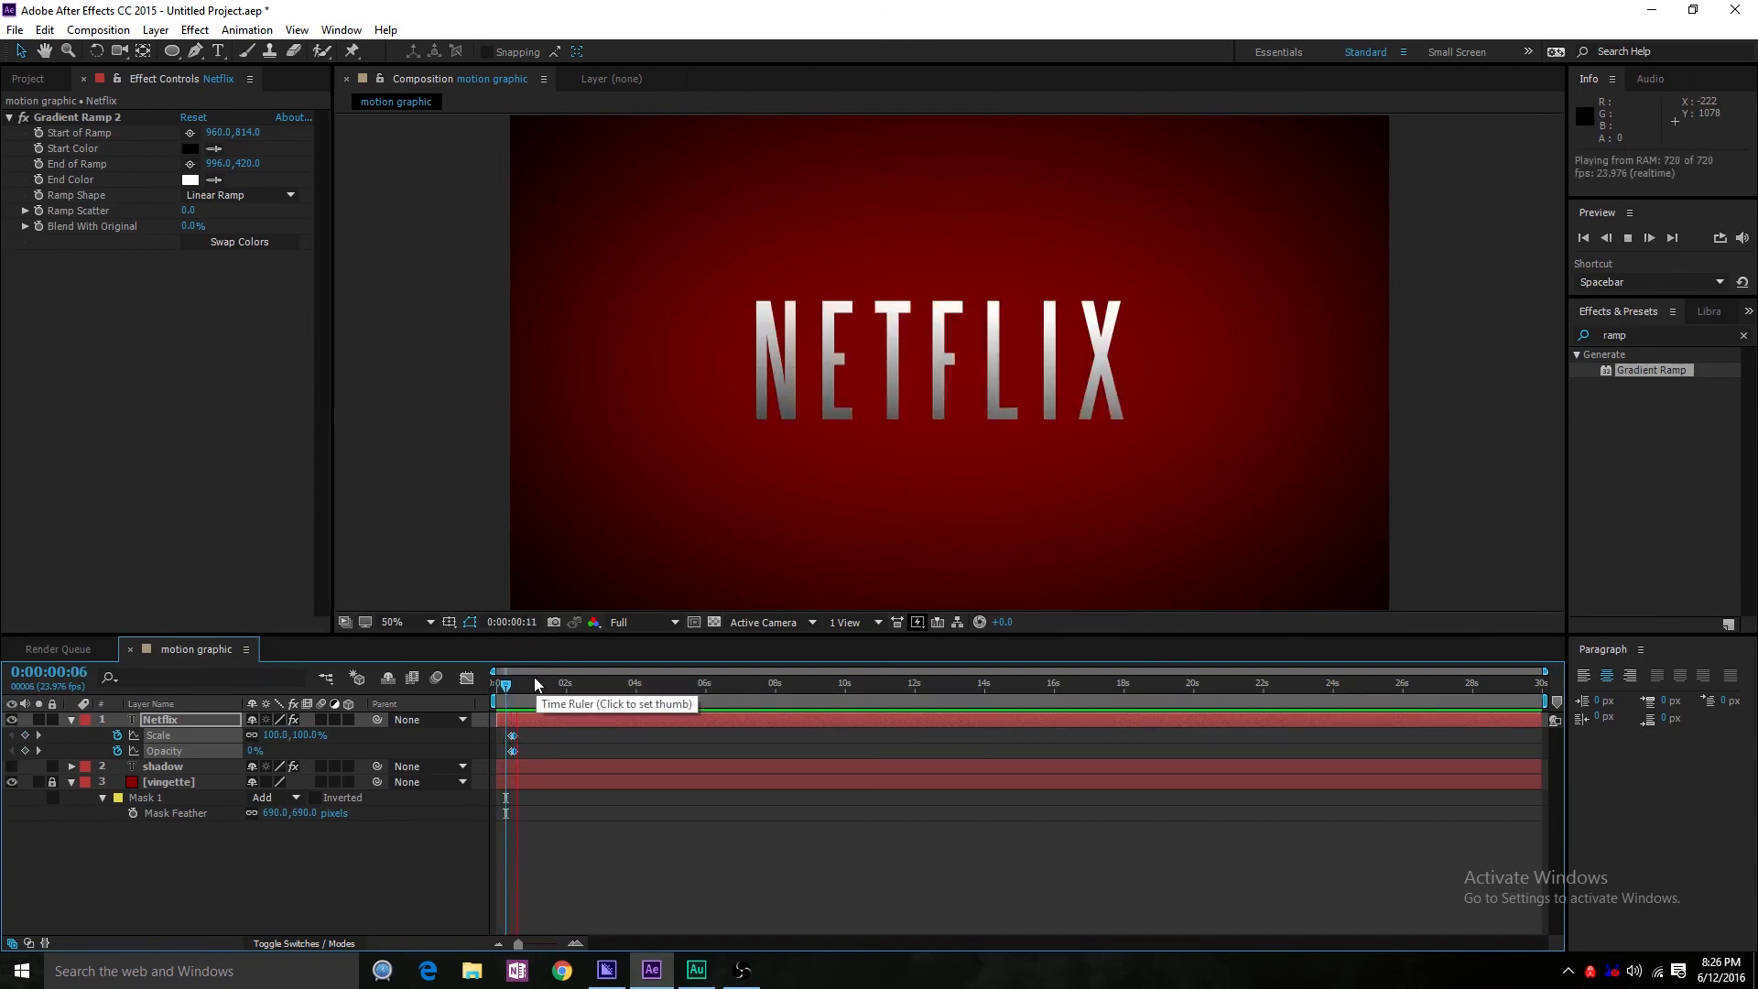
{"action": "key", "text": "space"}
{"action": "left_click", "coordinate": [529, 685]}
{"action": "key", "text": "n"}
{"action": "key", "text": "space"}
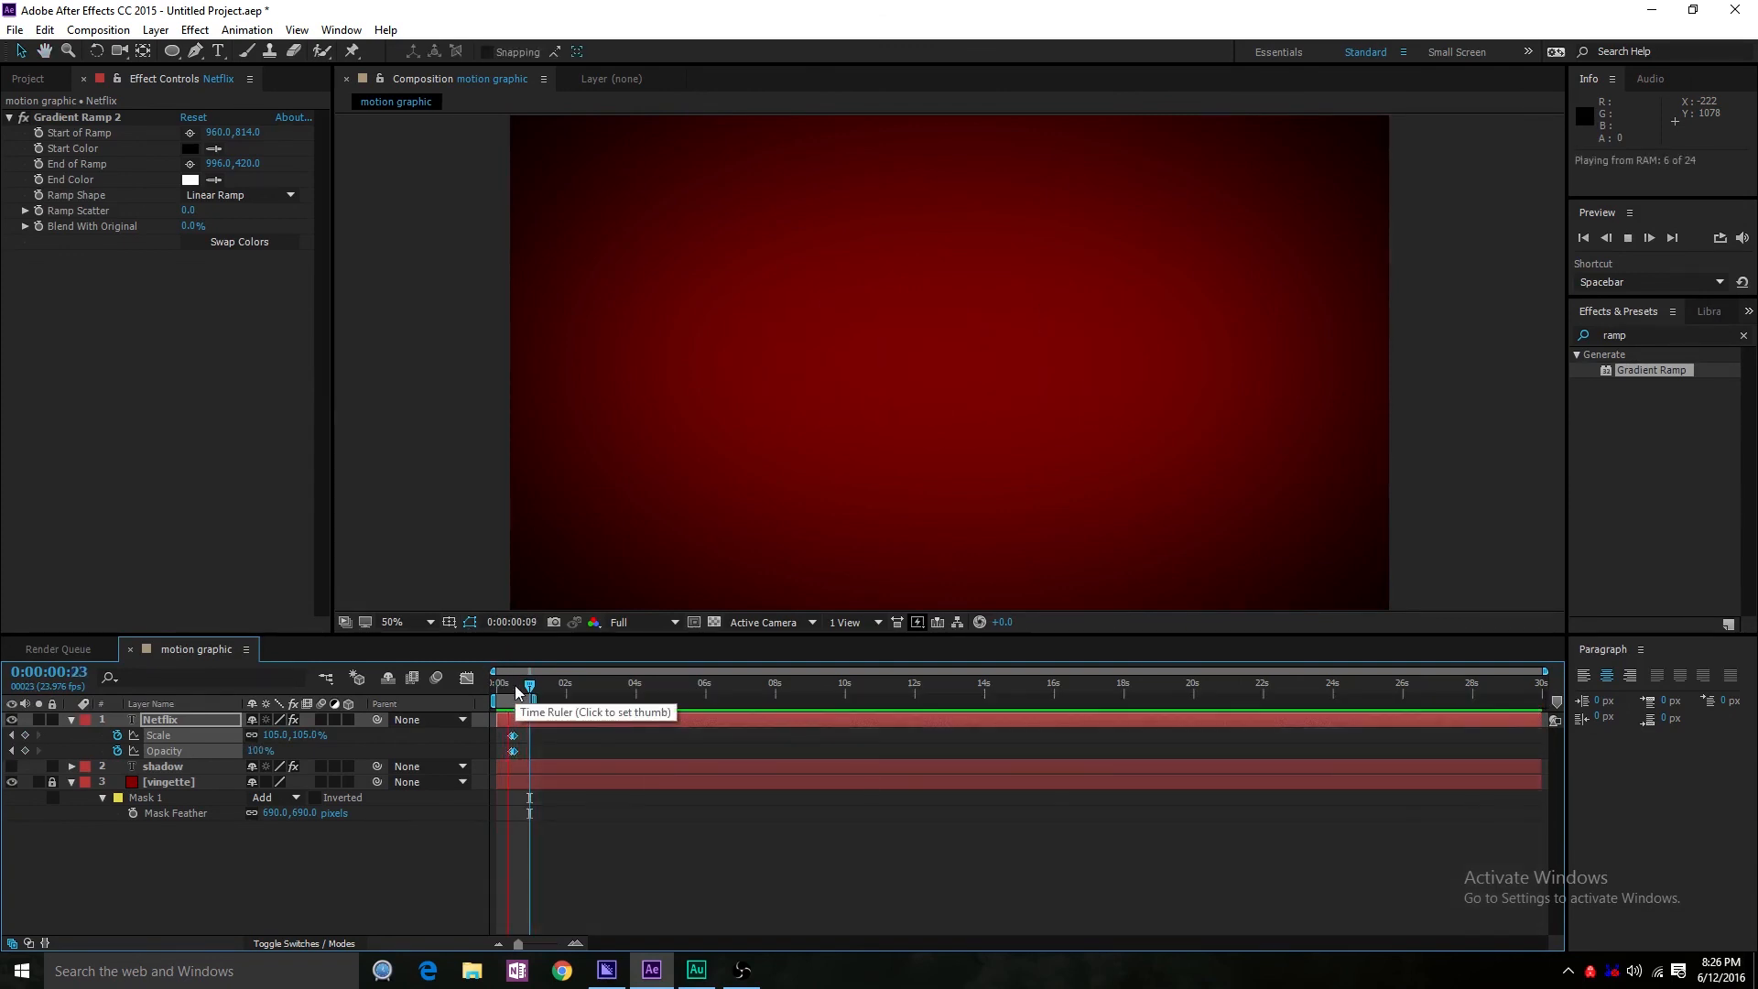
{"action": "key", "text": "space"}
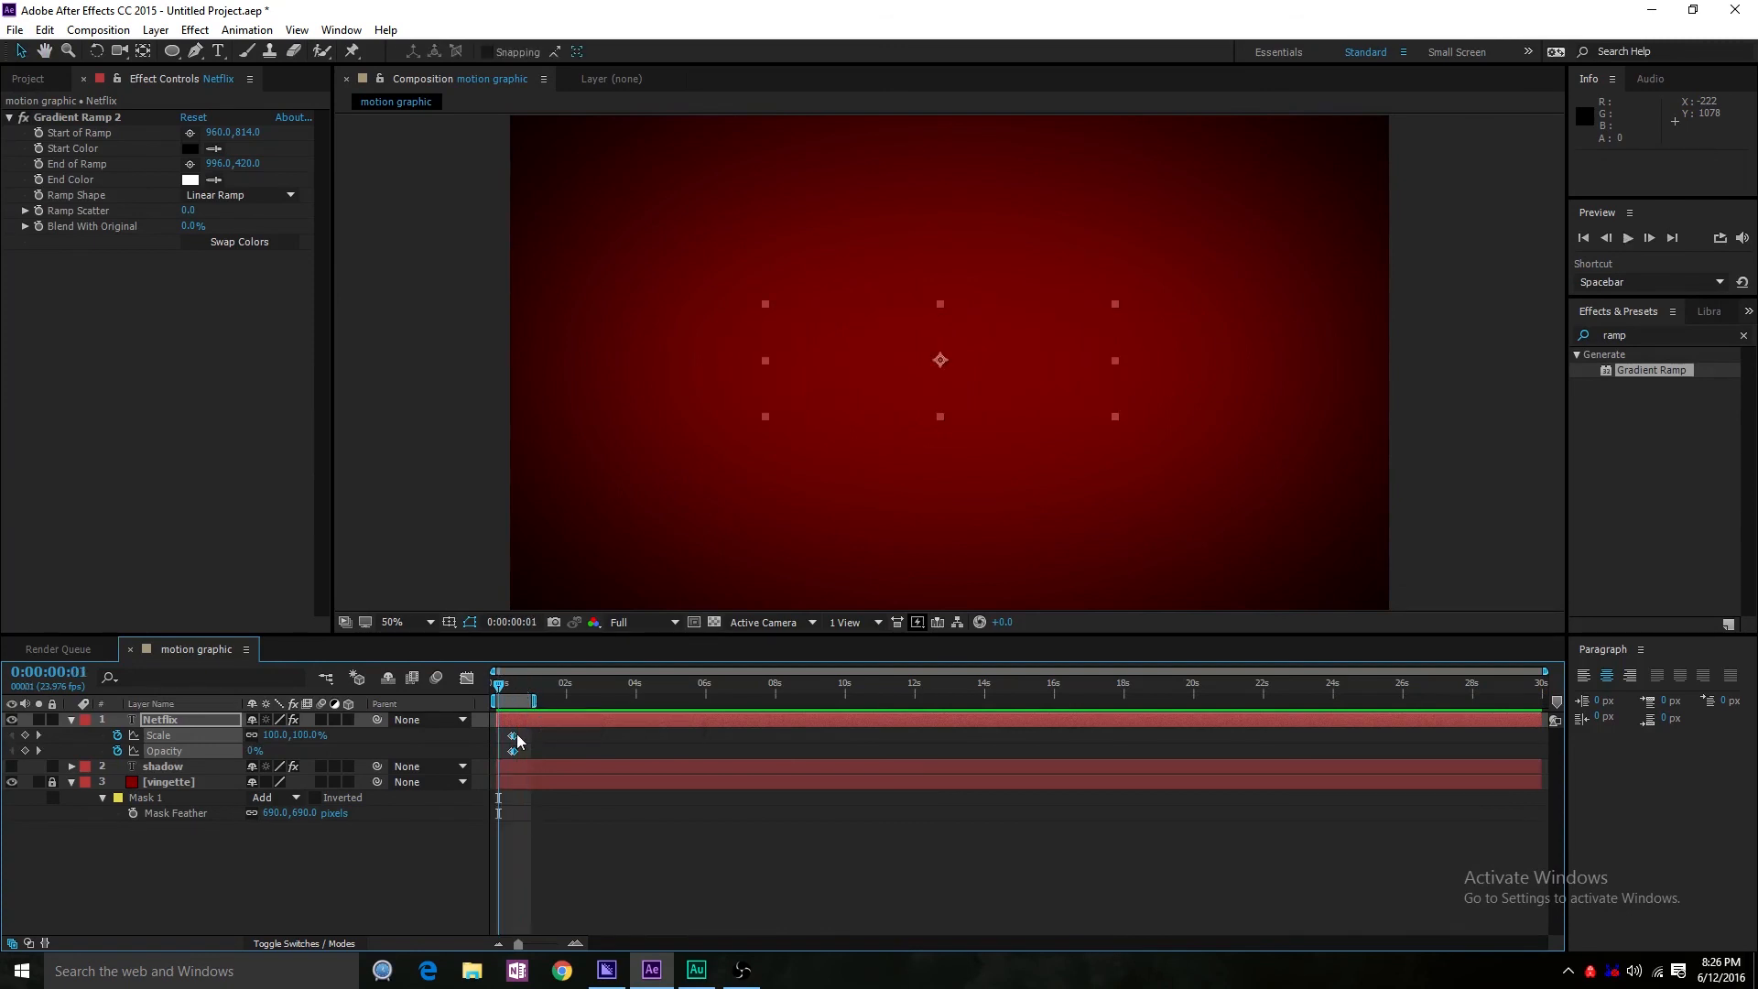
- Preview the title animation, extend the work area end to 0:00:01:18 and set the current time to 0:00:00:10
{"action": "key", "text": "space"}
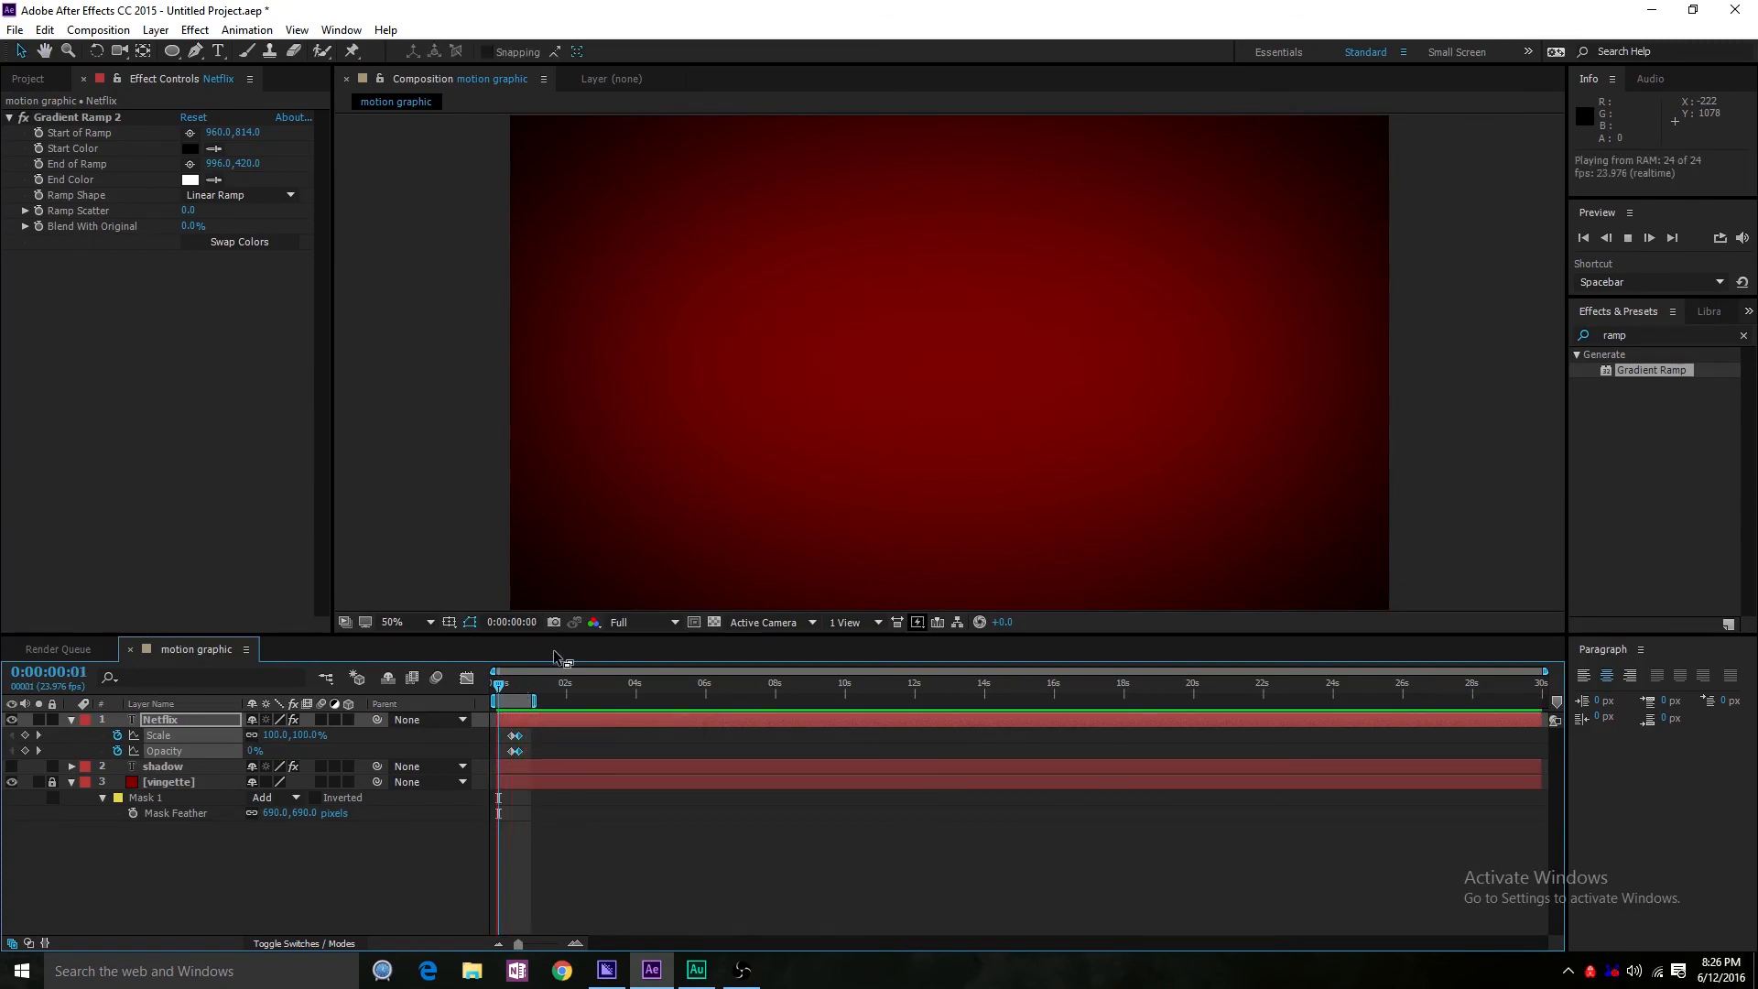
{"action": "key", "text": "space"}
{"action": "left_click_drag", "start_coordinate": [531, 702], "coordinate": [540, 702]}
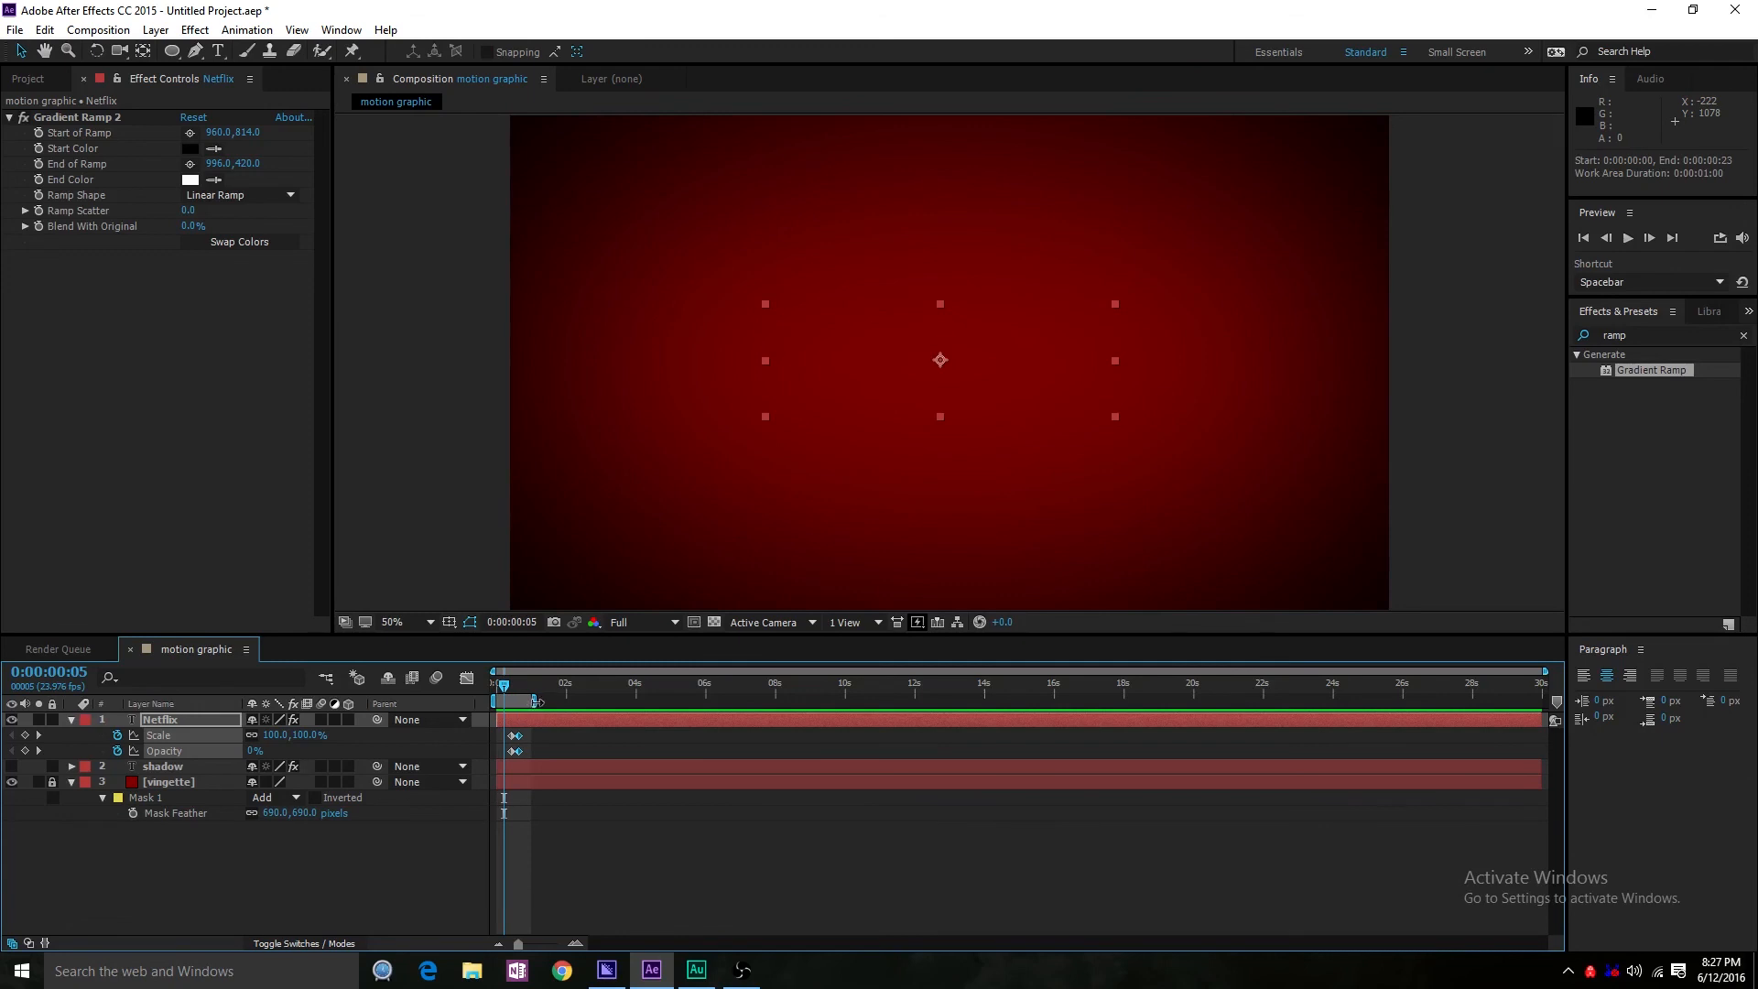
{"action": "mouse_move", "coordinate": [536, 702]}
{"action": "left_mouse_down"}
{"action": "mouse_move", "coordinate": [561, 701]}
{"action": "mouse_move", "coordinate": [511, 688]}
{"action": "left_mouse_up"}
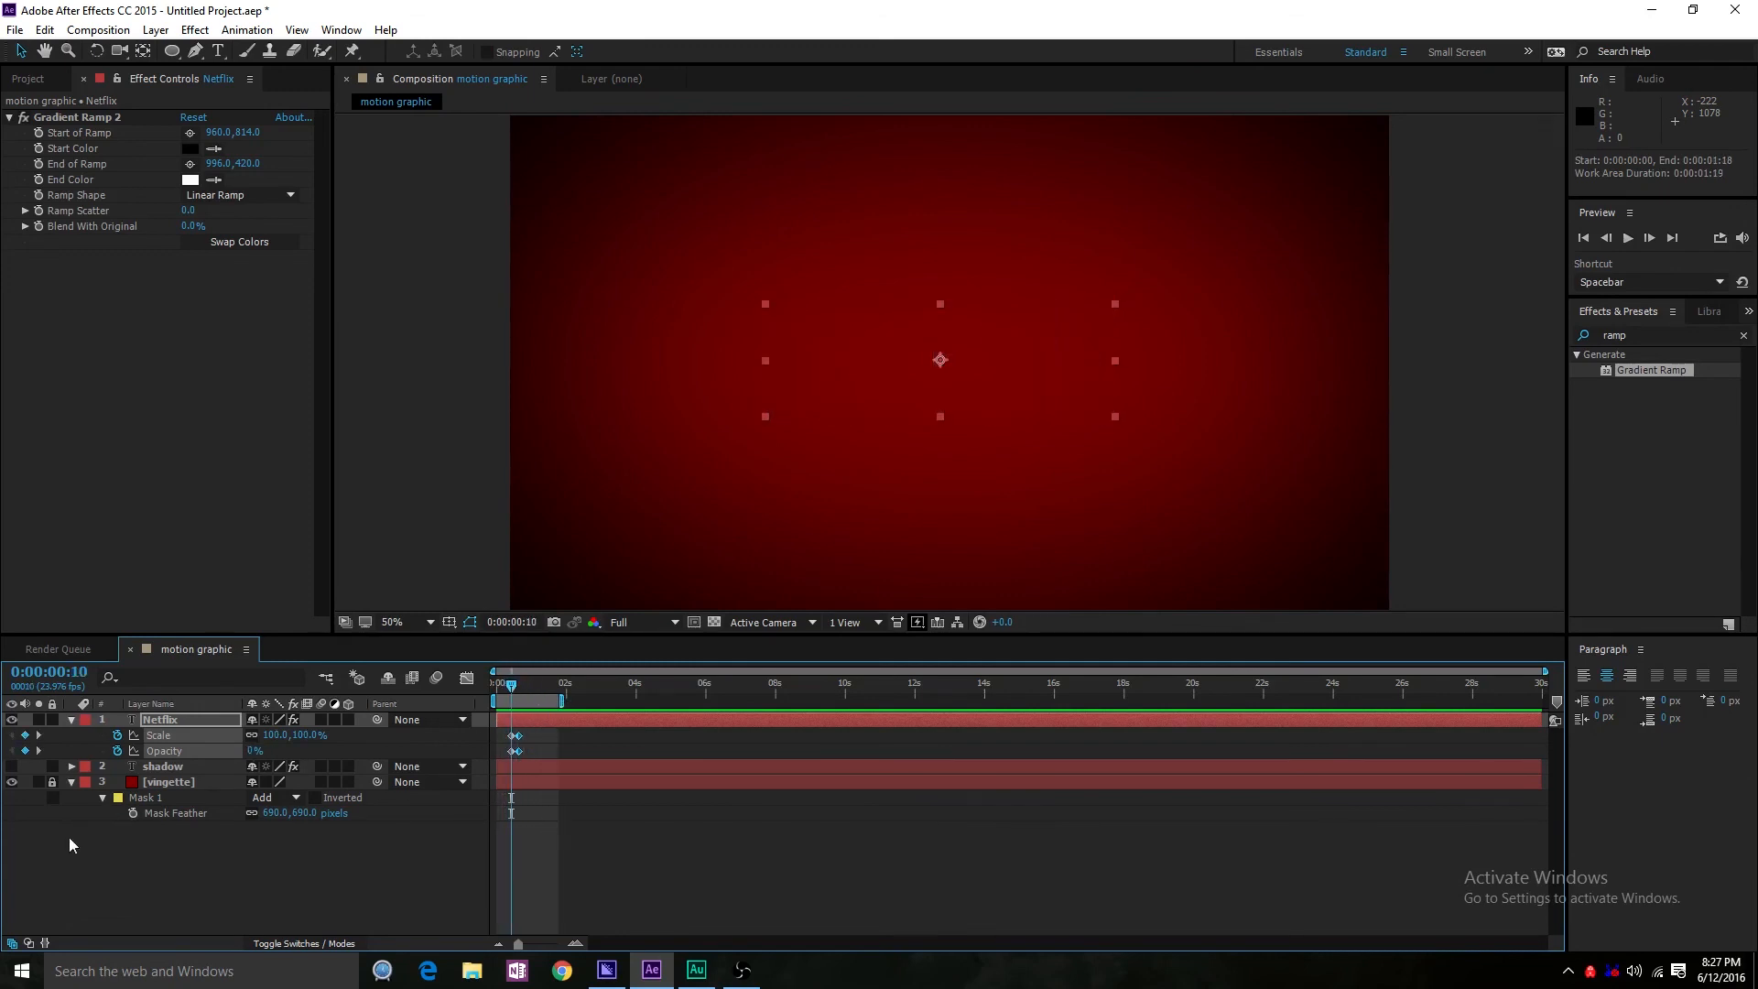
- Make the shadow layer visible and keyframe its opacity at 3% at 0:00:00:11
{"action": "left_click", "coordinate": [151, 769]}
{"action": "left_click", "coordinate": [11, 766]}
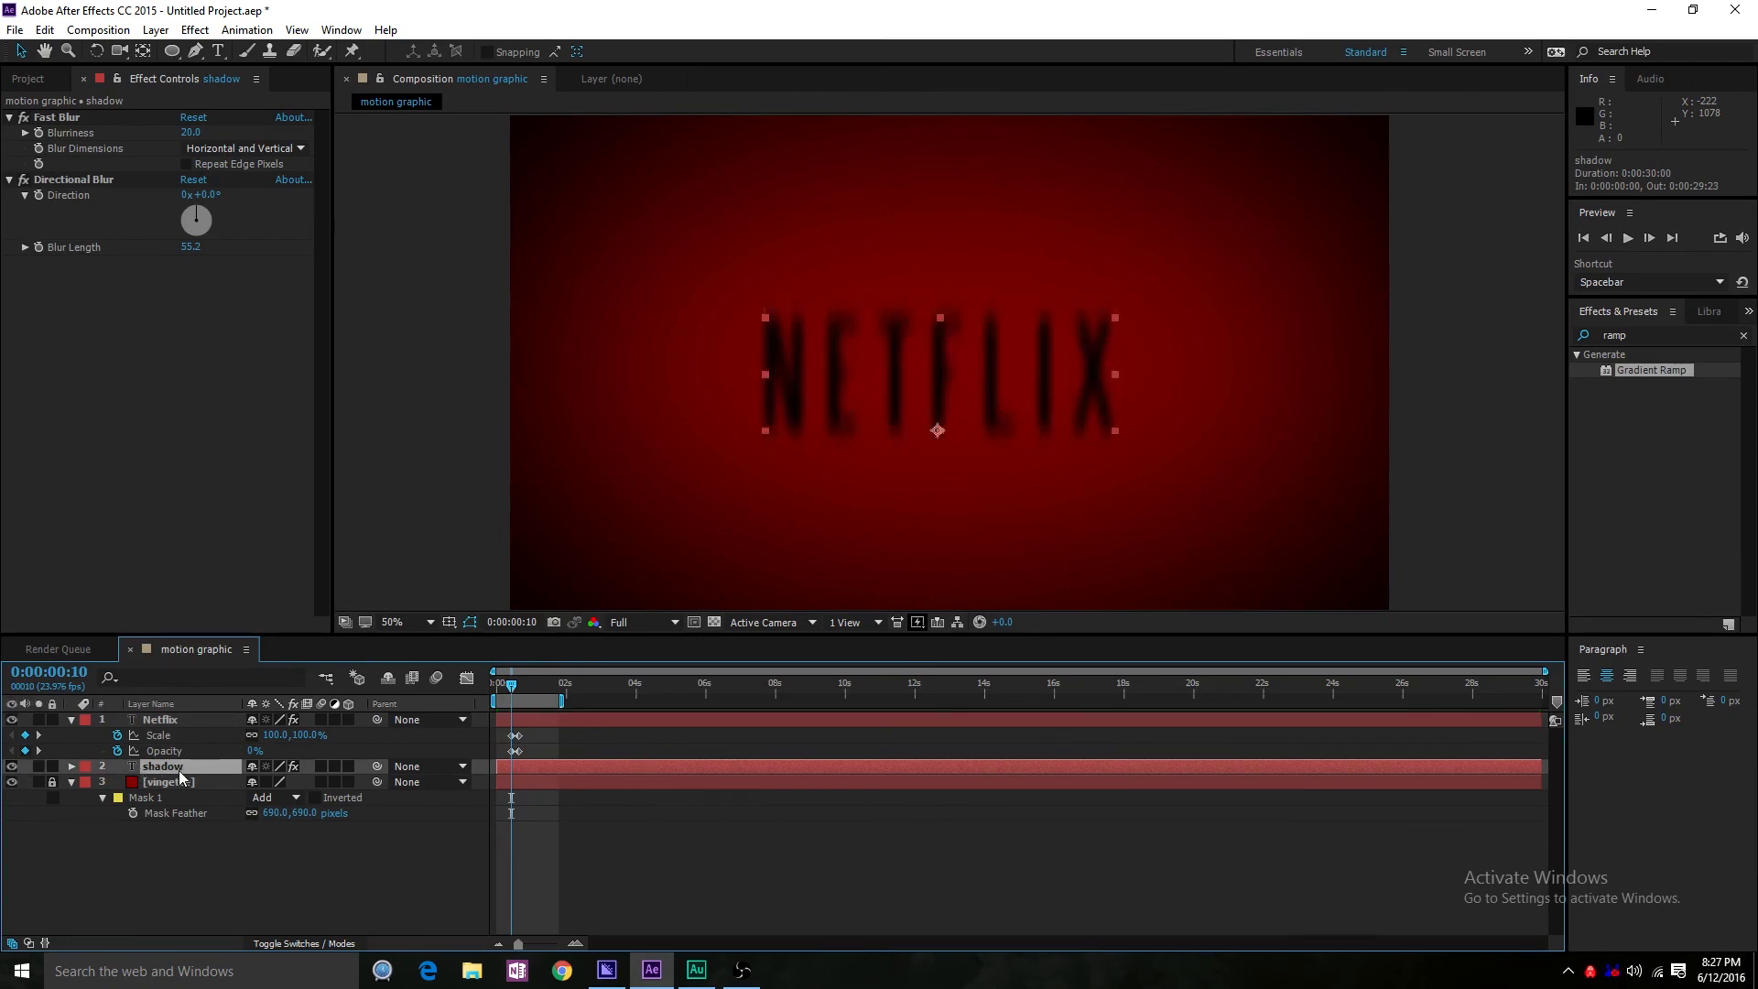
{"action": "key", "text": "t"}
{"action": "left_click_drag", "start_coordinate": [259, 783], "coordinate": [78, 740]}
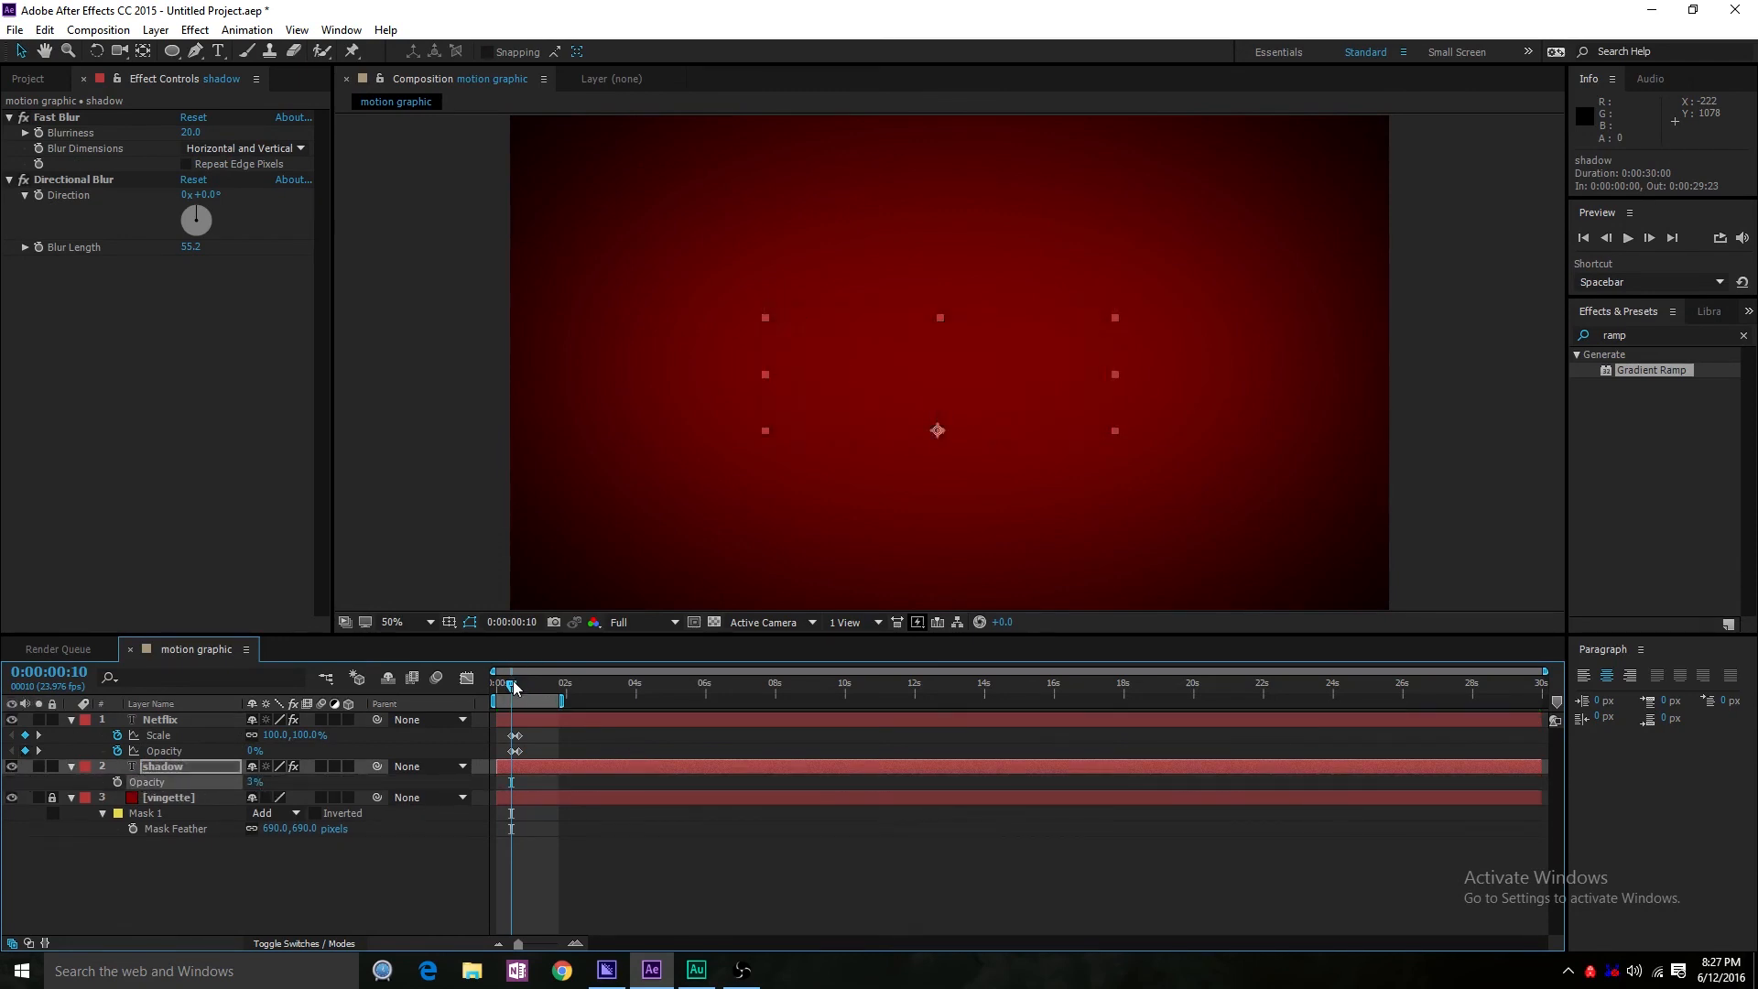
{"action": "left_click_drag", "start_coordinate": [512, 686], "coordinate": [516, 688]}
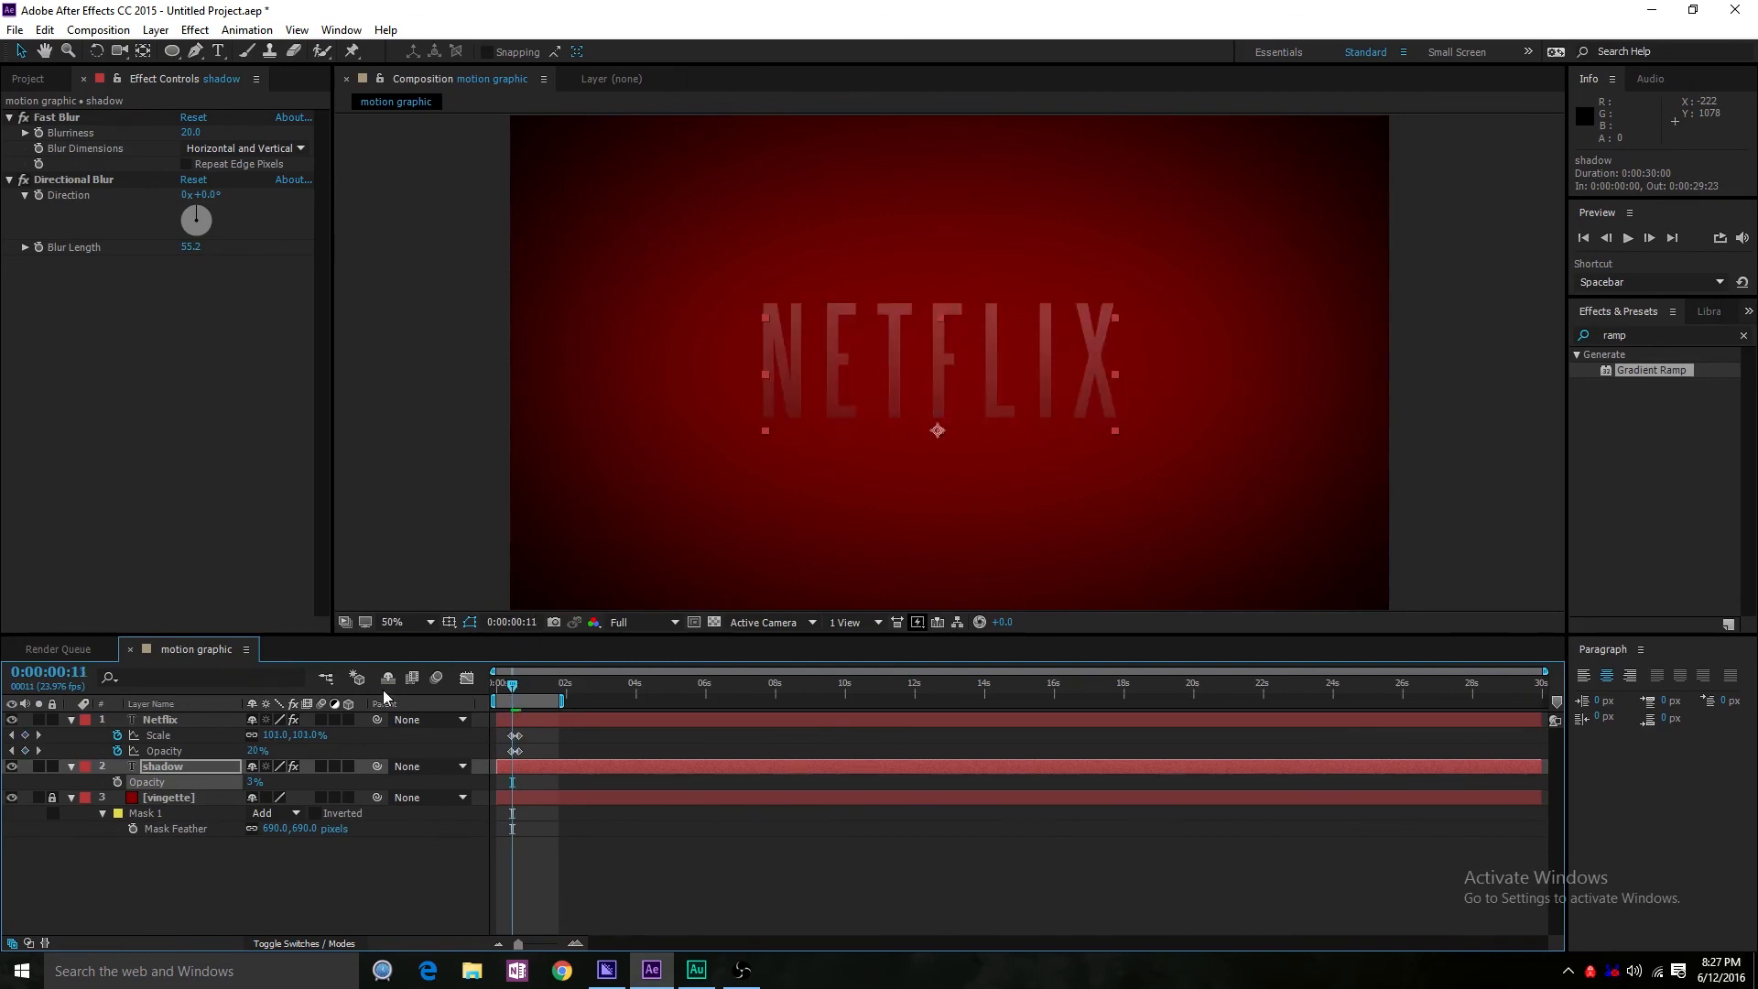
{"action": "left_click", "coordinate": [118, 782]}
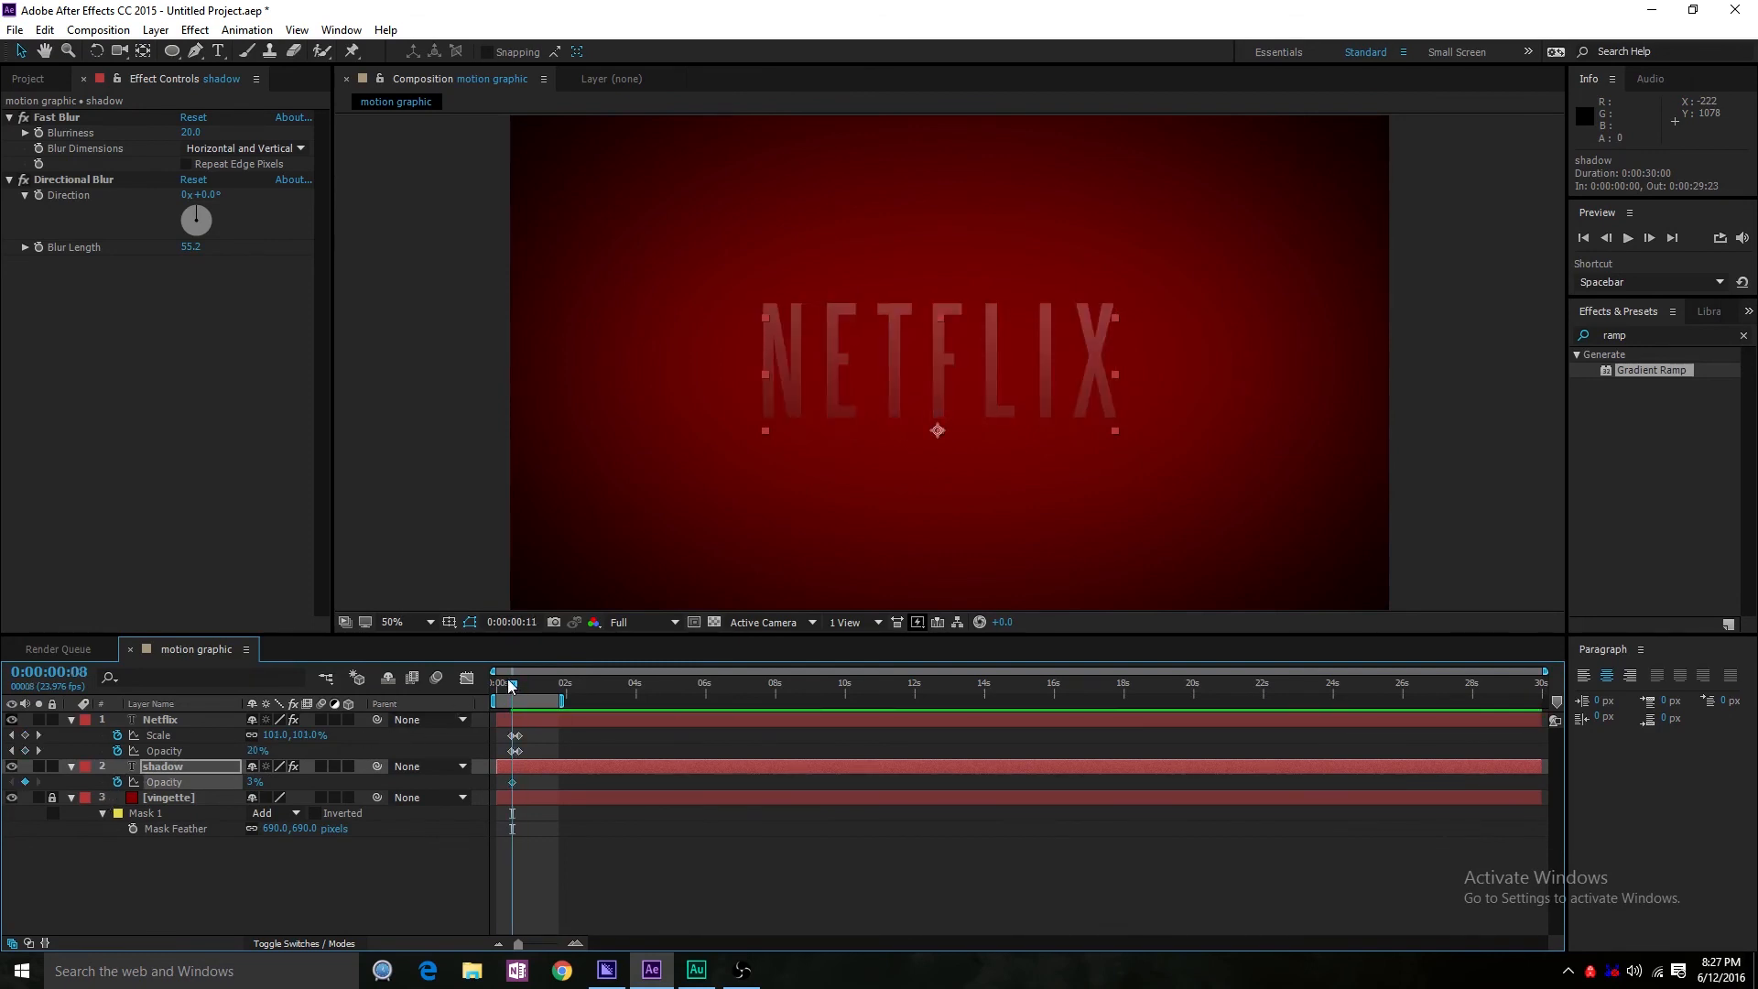
- Keyframe the shadow layer's opacity at 100% at 0:00:00:15 and set its keyframe at 0:00:00:11 to 0%
{"action": "left_click_drag", "start_coordinate": [511, 687], "coordinate": [528, 685]}
{"action": "left_click", "coordinate": [253, 782]}
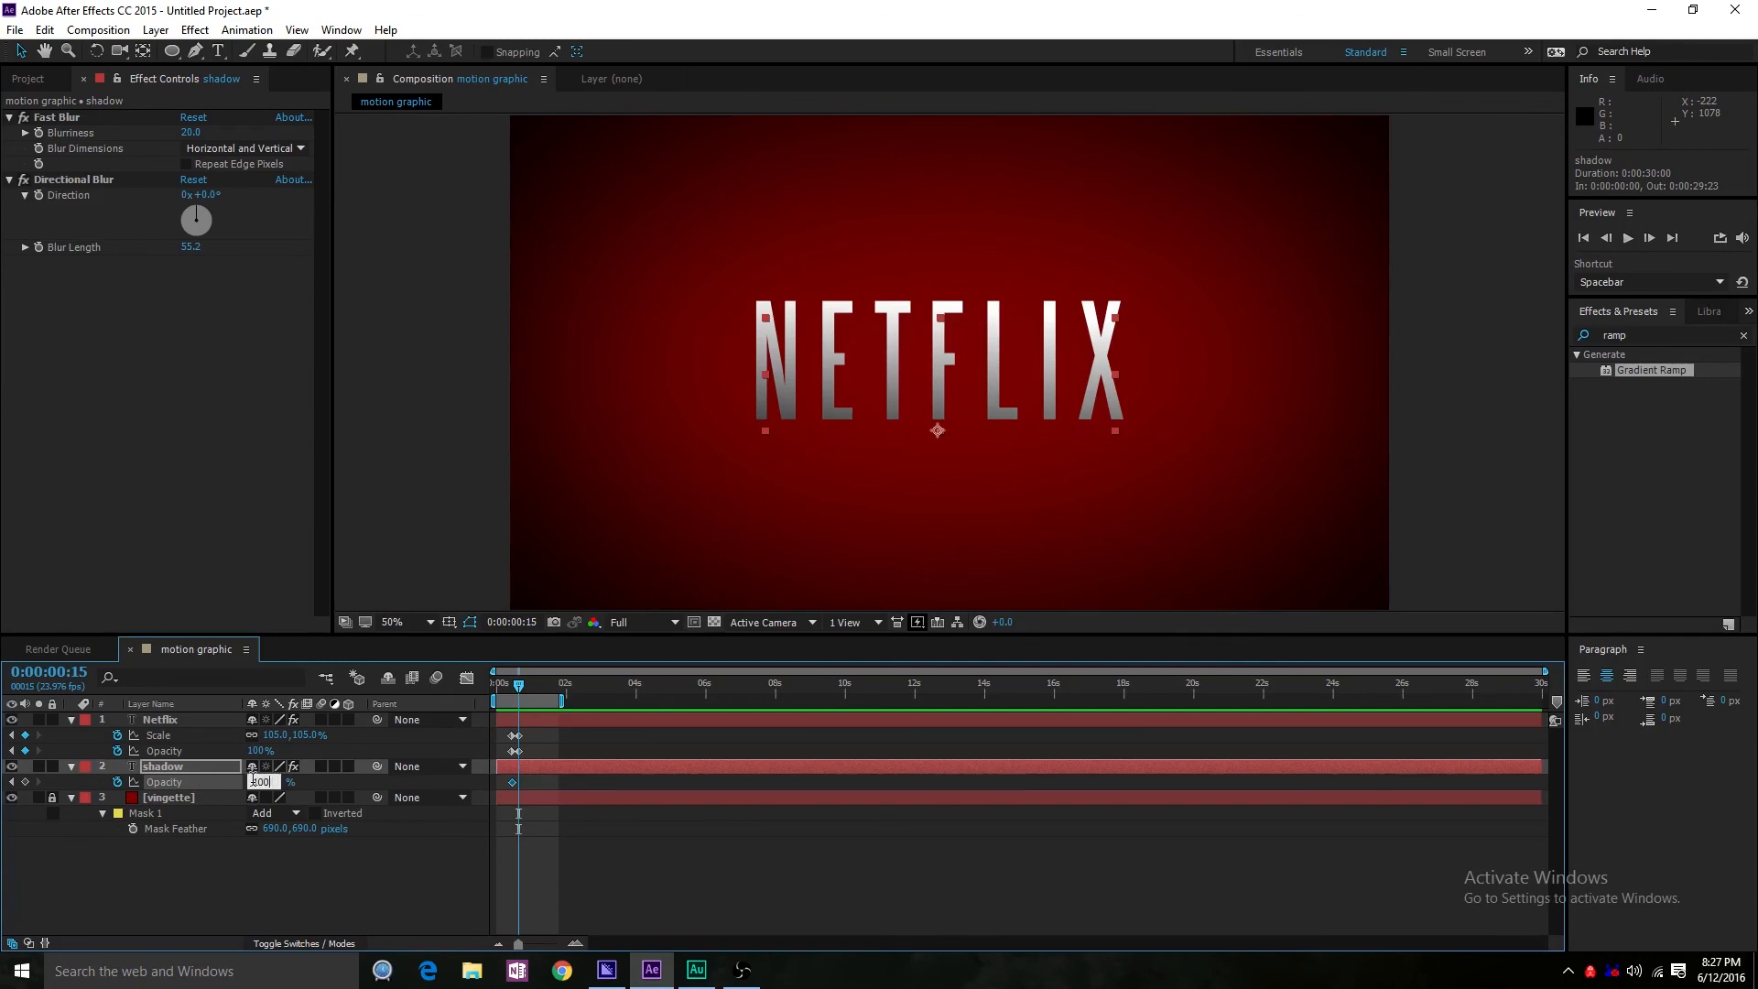
{"action": "key", "text": "Return"}
{"action": "key", "text": "Page_Up"}
{"action": "key", "text": "Page_Up"}
{"action": "key", "text": "Page_Up"}
{"action": "key", "text": "Page_Up"}
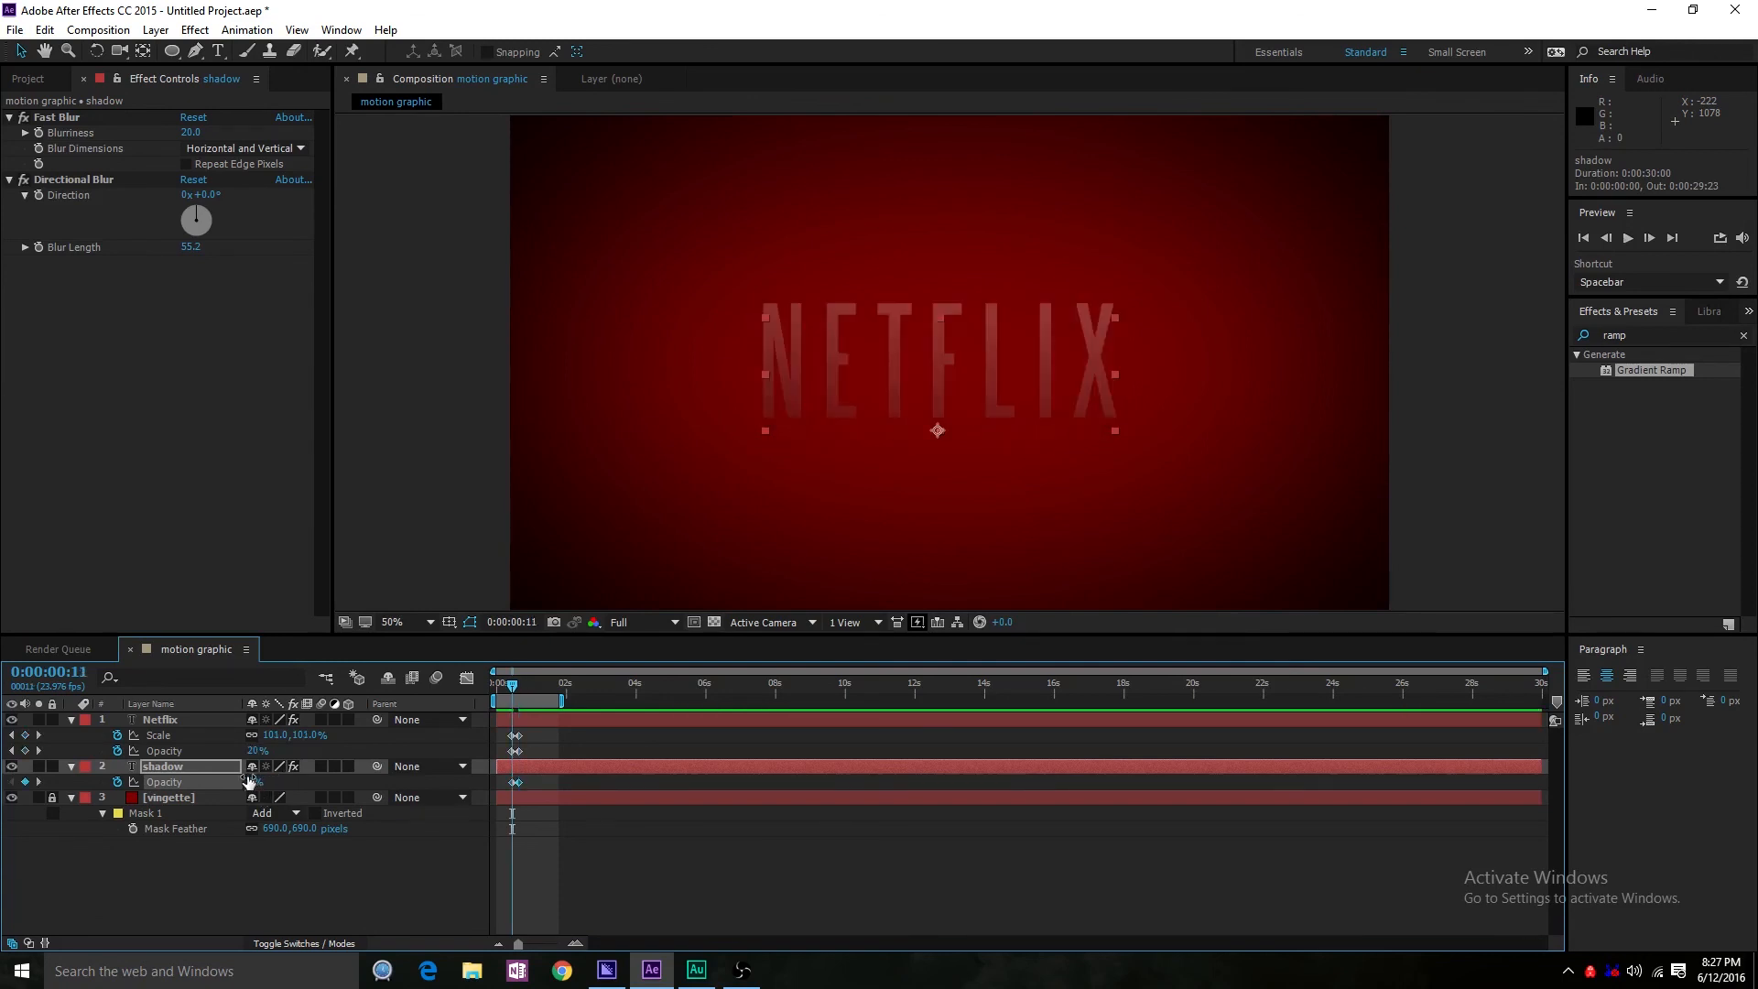
{"action": "left_click", "coordinate": [263, 782]}
{"action": "type", "text": "0"}
{"action": "key", "text": "Return"}
- Preview the fade-in, then move the final keyframes of both the Netflix and shadow layers to 0:00:00:21 and replay the animation
{"action": "left_click_drag", "start_coordinate": [522, 701], "coordinate": [514, 698]}
{"action": "key", "text": "space"}
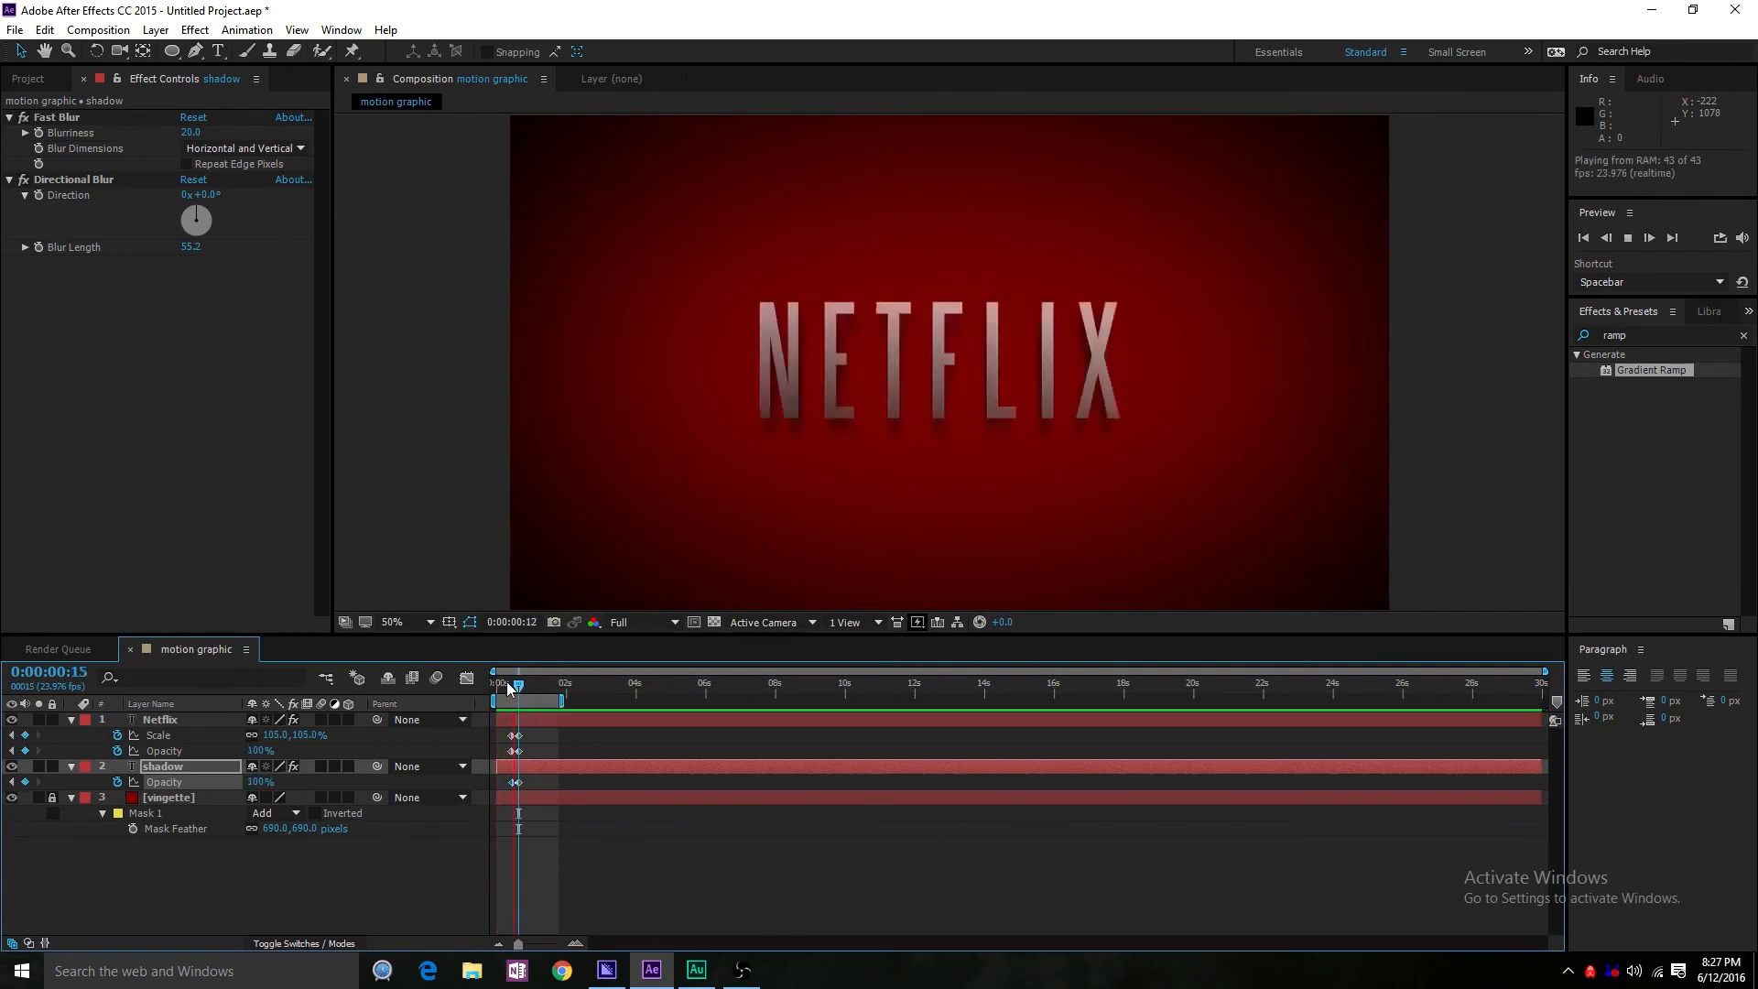
{"action": "key", "text": "space"}
{"action": "left_click_drag", "start_coordinate": [546, 731], "coordinate": [529, 784]}
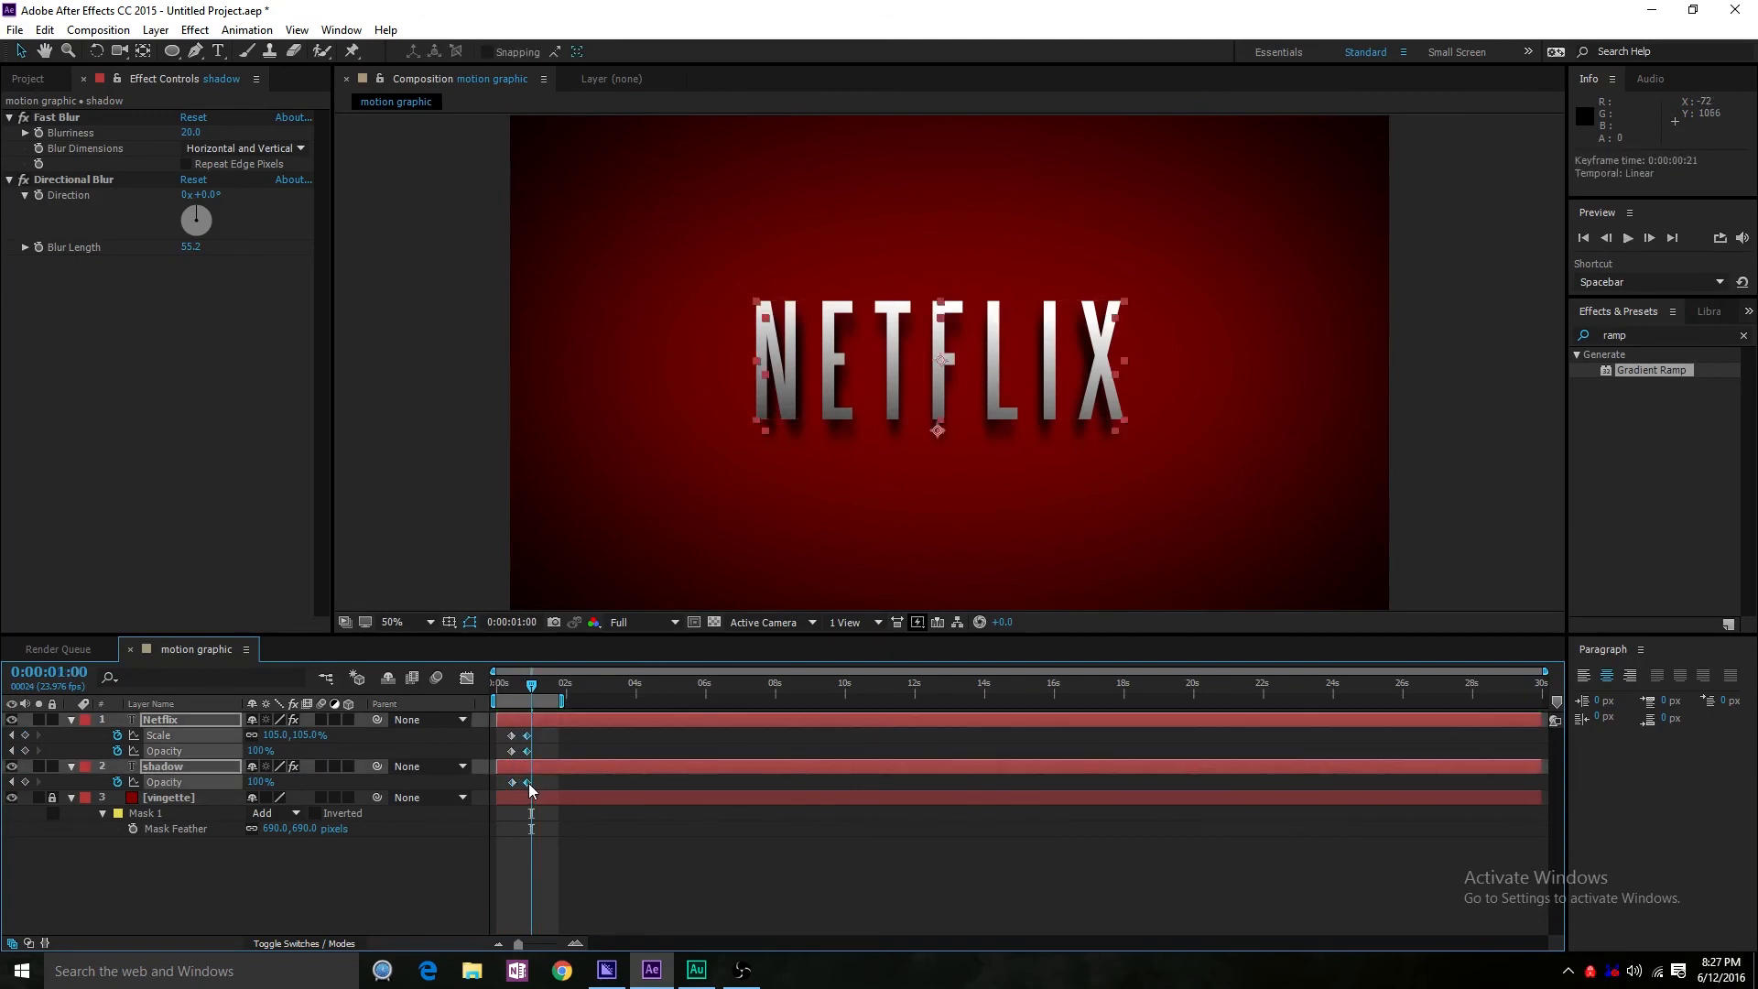
{"action": "left_click", "coordinate": [563, 730]}
{"action": "key", "text": "space"}
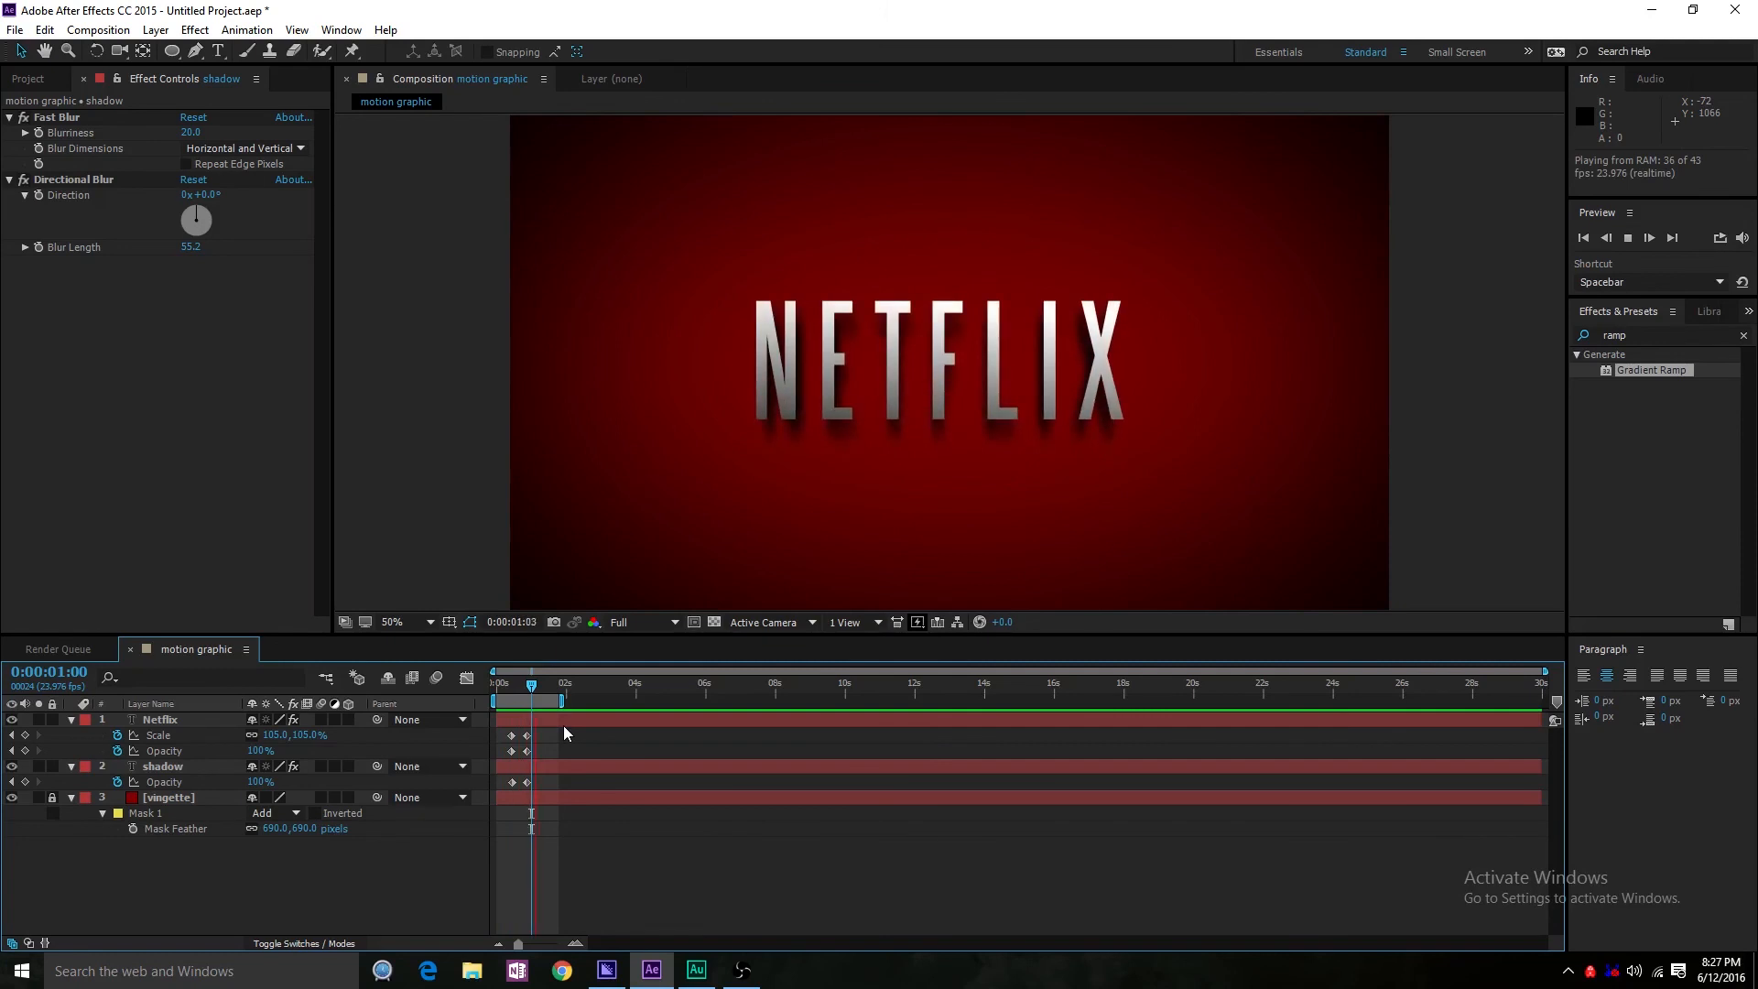
- Add a position keyframe to the shadow layer at 0:00:00:21, aligned with its final opacity keyframe
{"action": "left_click", "coordinate": [524, 688]}
{"action": "mouse_move", "coordinate": [524, 689]}
{"action": "left_mouse_down"}
{"action": "mouse_move", "coordinate": [509, 692]}
{"action": "mouse_move", "coordinate": [536, 703]}
{"action": "left_mouse_up"}
{"action": "left_click", "coordinate": [176, 769]}
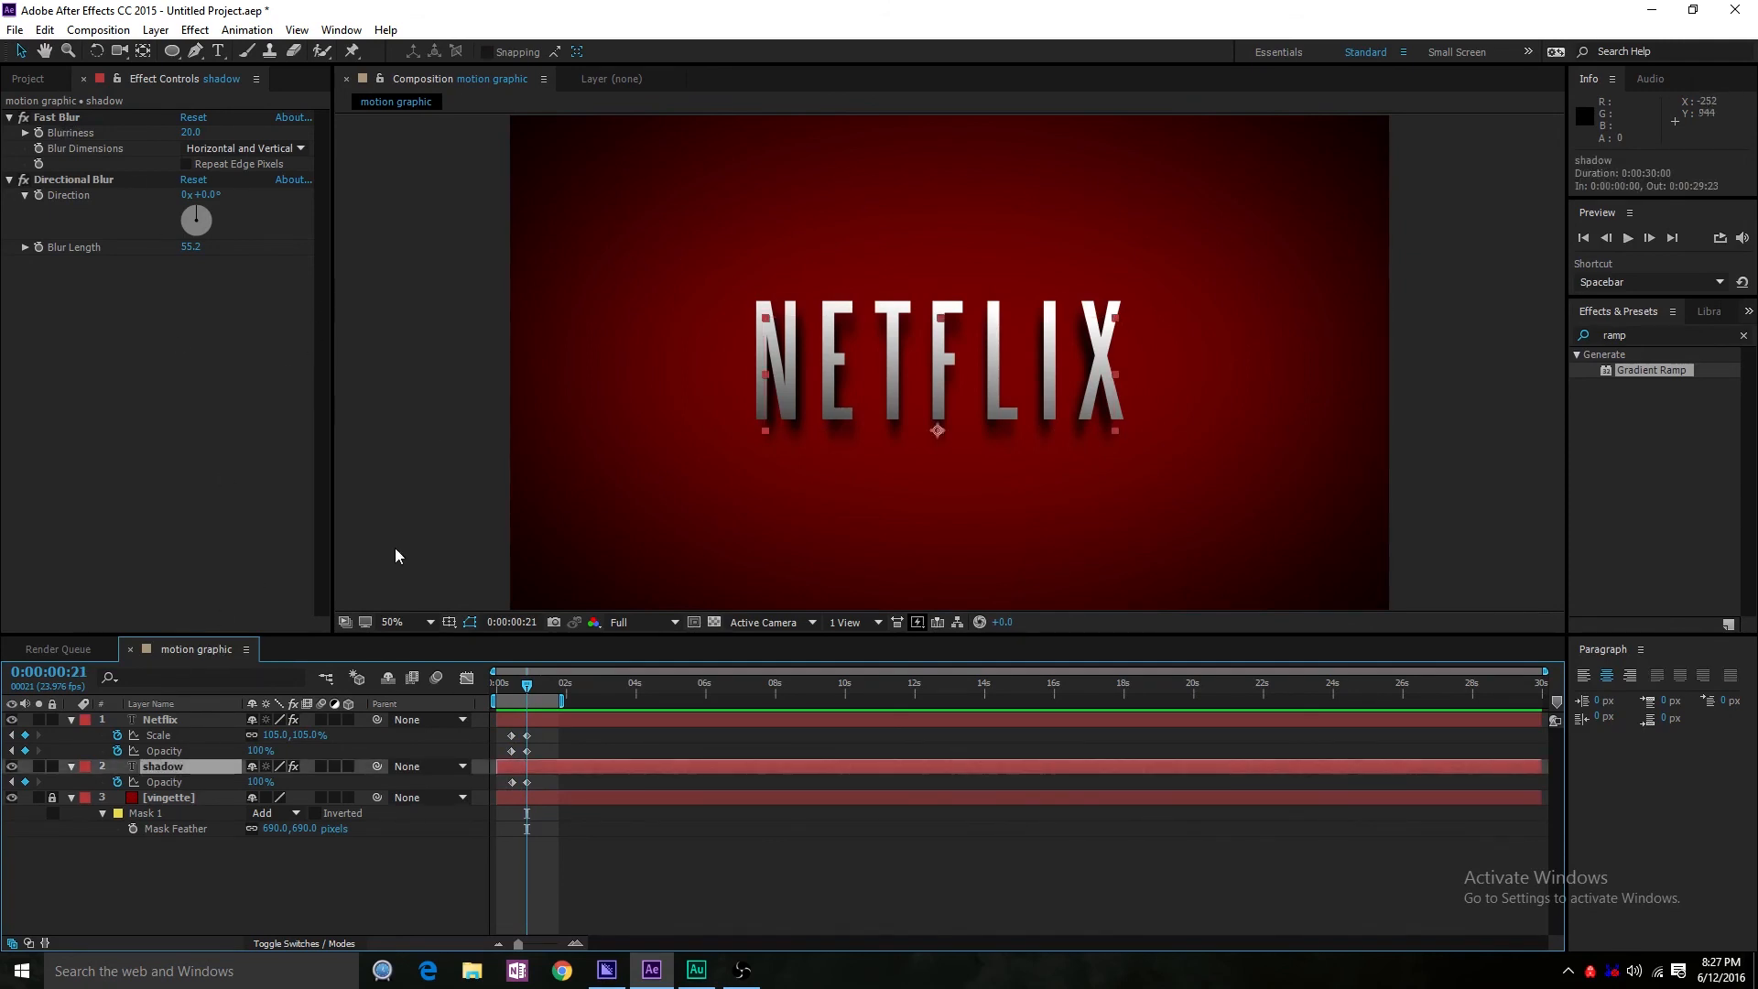
{"action": "key", "text": "shift+p"}
{"action": "left_click", "coordinate": [118, 783]}
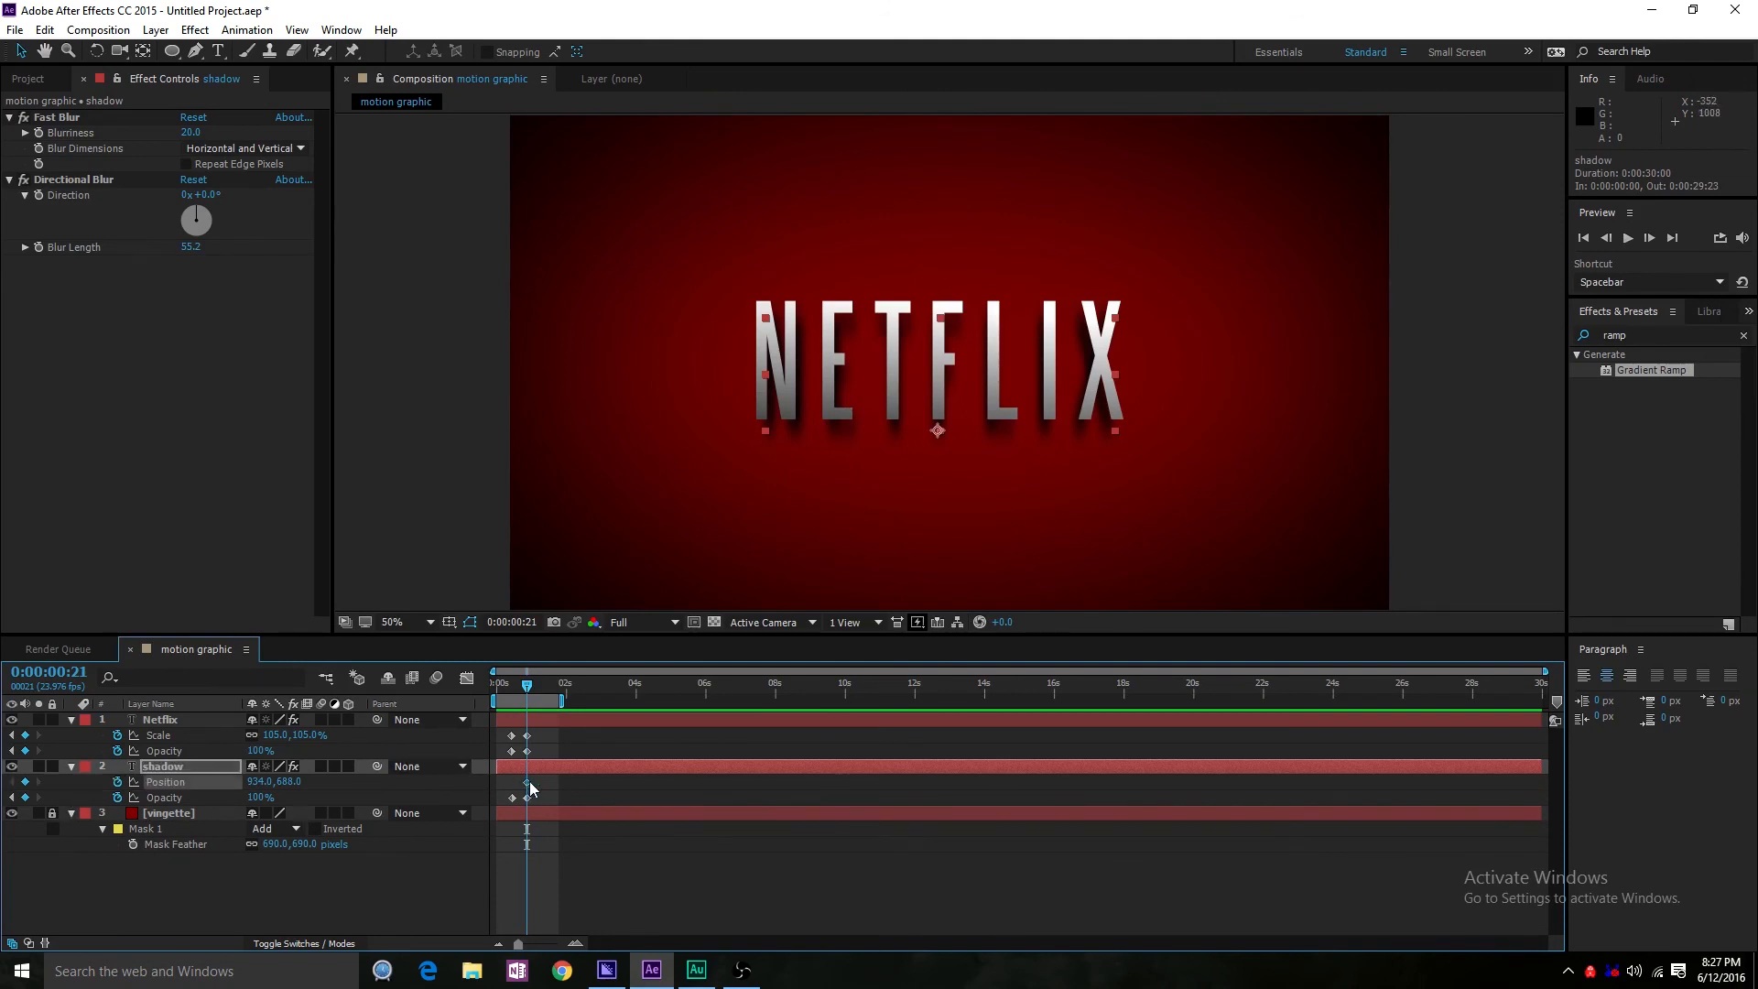
{"action": "left_click_drag", "start_coordinate": [527, 782], "coordinate": [512, 782]}
{"action": "mouse_move", "coordinate": [525, 684]}
{"action": "left_mouse_down"}
{"action": "mouse_move", "coordinate": [510, 685]}
{"action": "mouse_move", "coordinate": [530, 694]}
{"action": "left_mouse_up"}
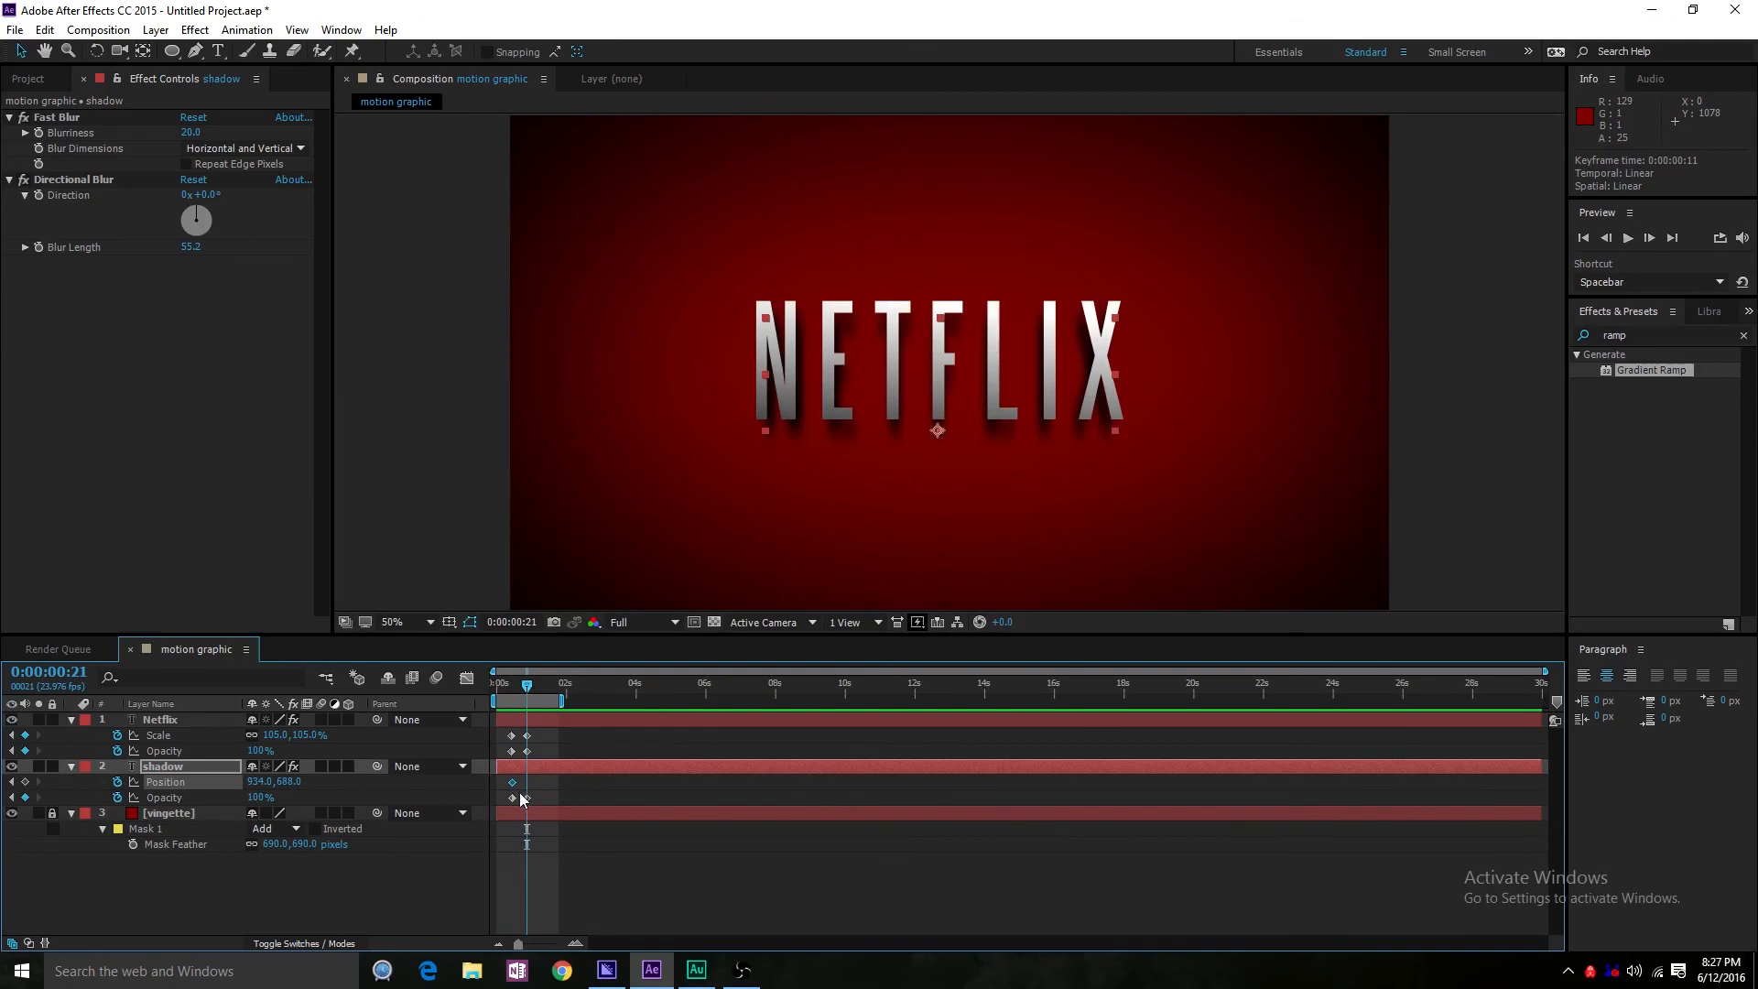
{"action": "left_click_drag", "start_coordinate": [512, 782], "coordinate": [528, 783]}
- At 0:00:00:10, move the shadow layer straight up to position 934, 664 to keyframe its starting position
{"action": "left_click_drag", "start_coordinate": [527, 687], "coordinate": [511, 690]}
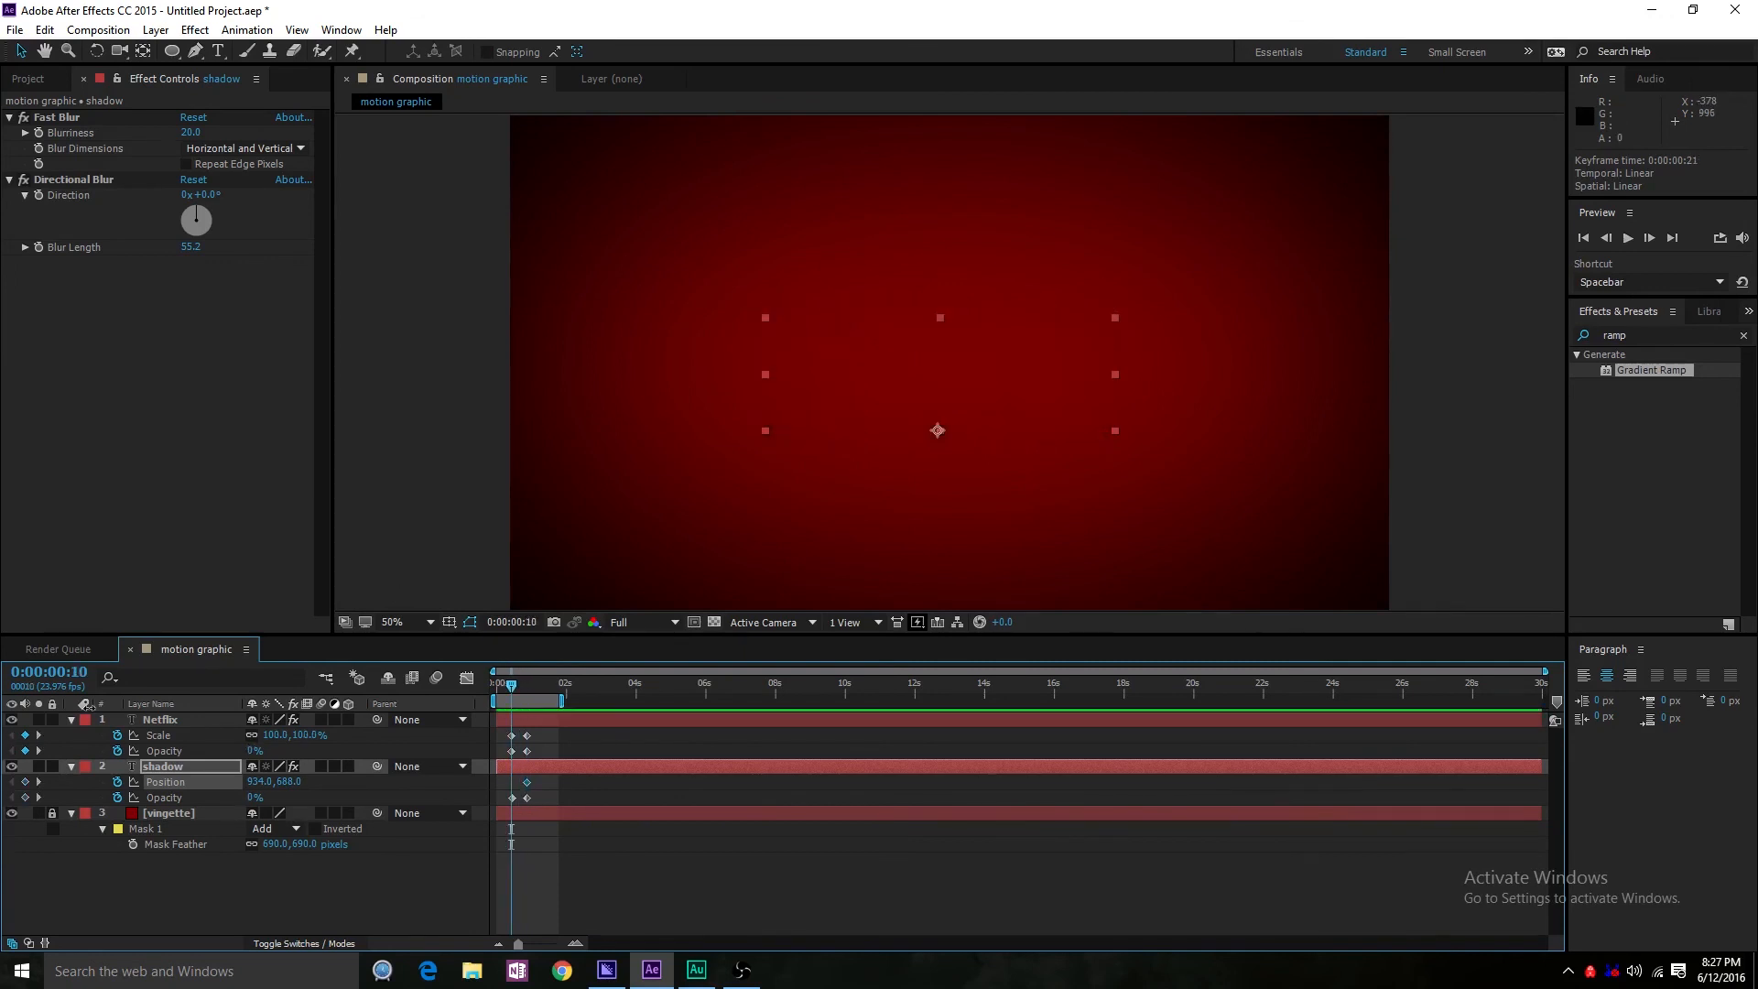
{"action": "left_click", "coordinate": [190, 769]}
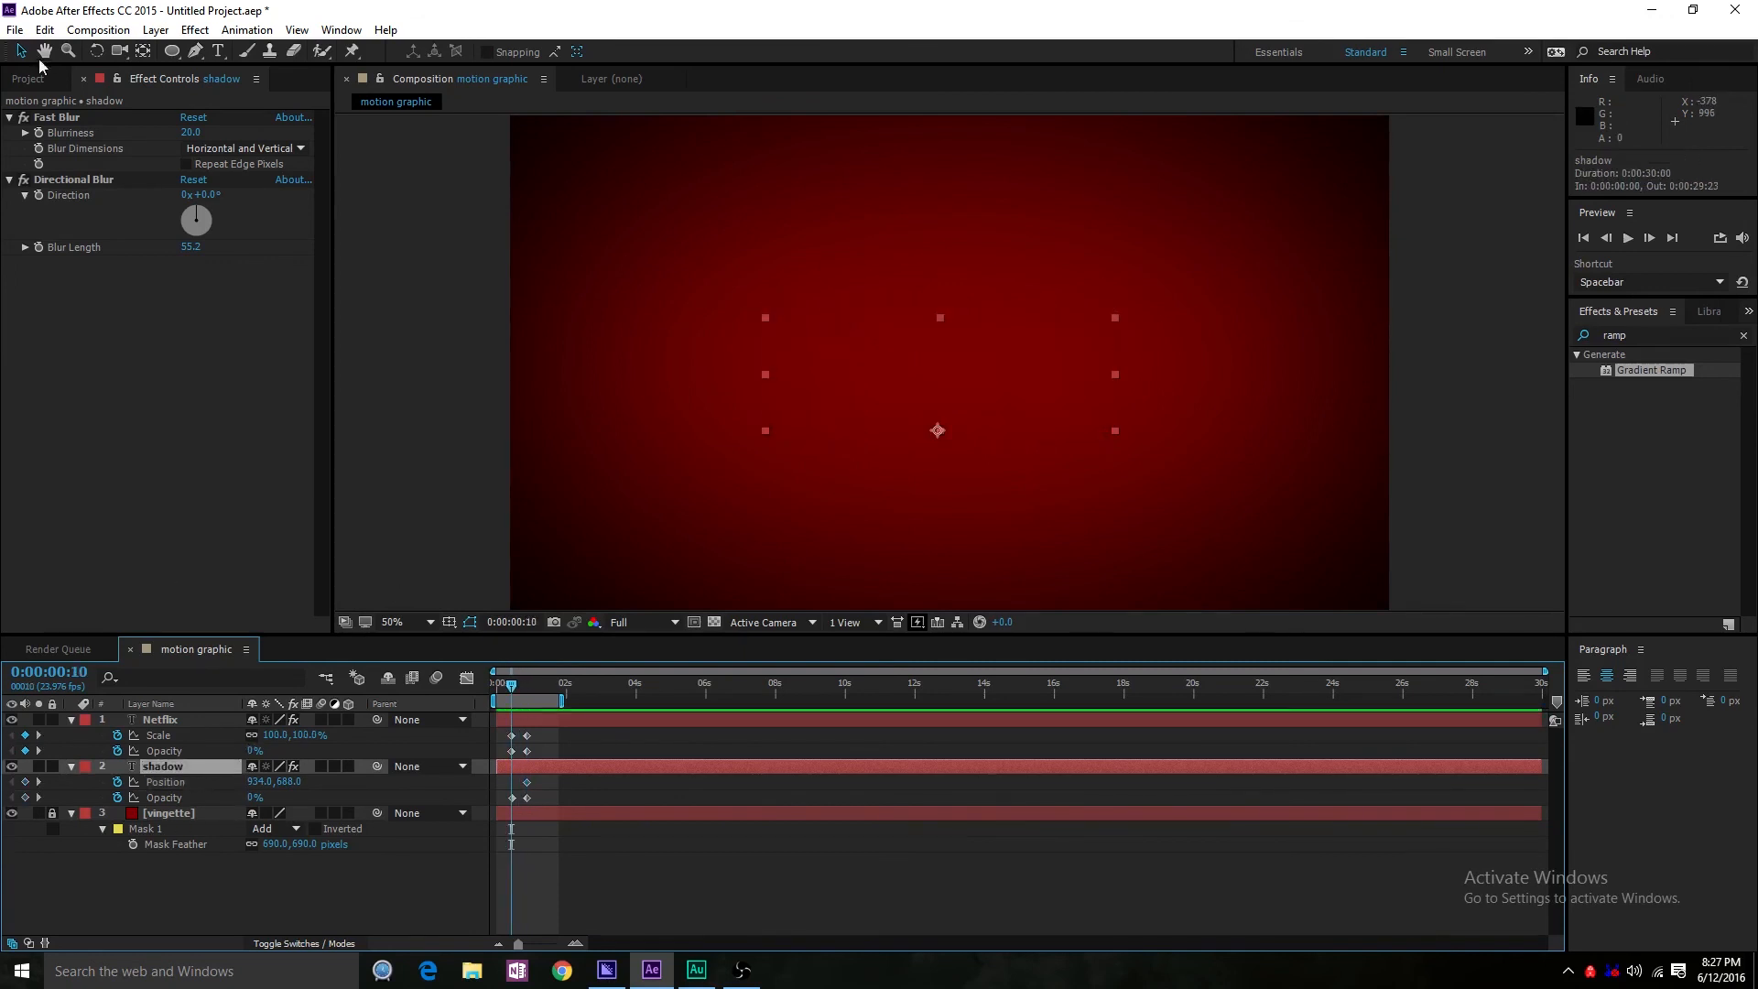
{"action": "left_click", "coordinate": [66, 183]}
{"action": "left_click", "coordinate": [159, 769]}
{"action": "left_click_drag", "start_coordinate": [952, 375], "coordinate": [952, 365]}
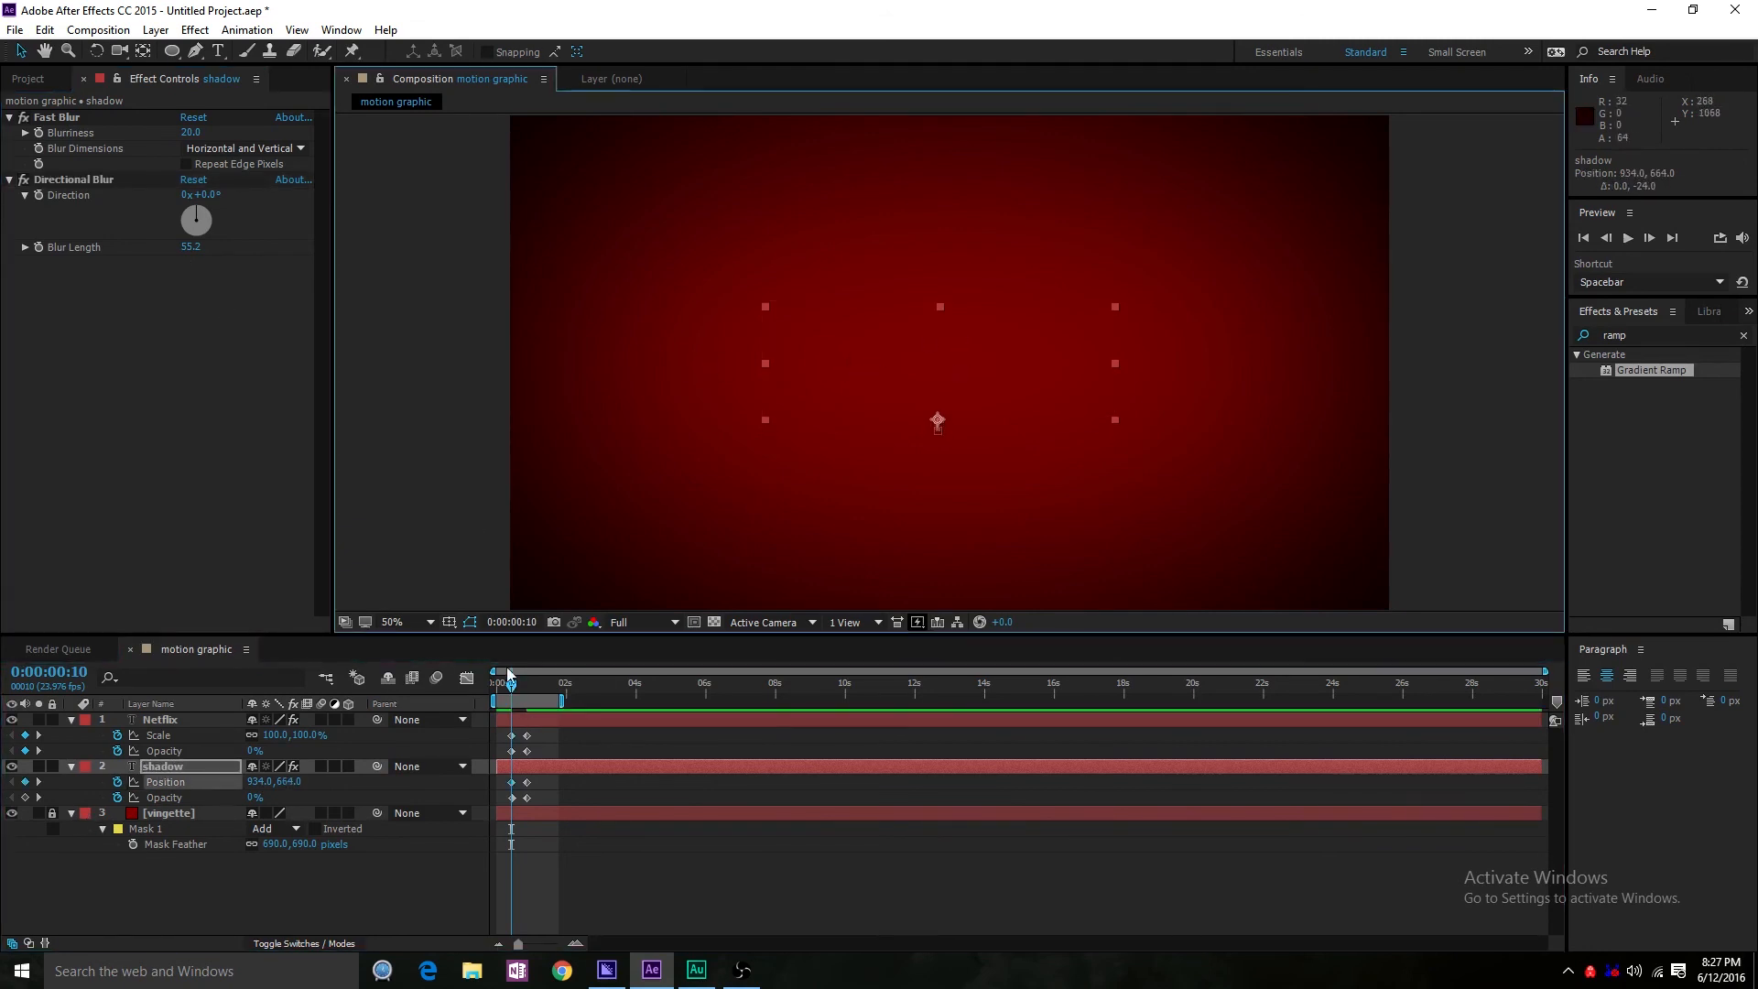
- Preview the shadow movement, then move the final keyframes of both layers to about 0:00:01:02 and replay the animation
{"action": "left_click_drag", "start_coordinate": [513, 687], "coordinate": [534, 691]}
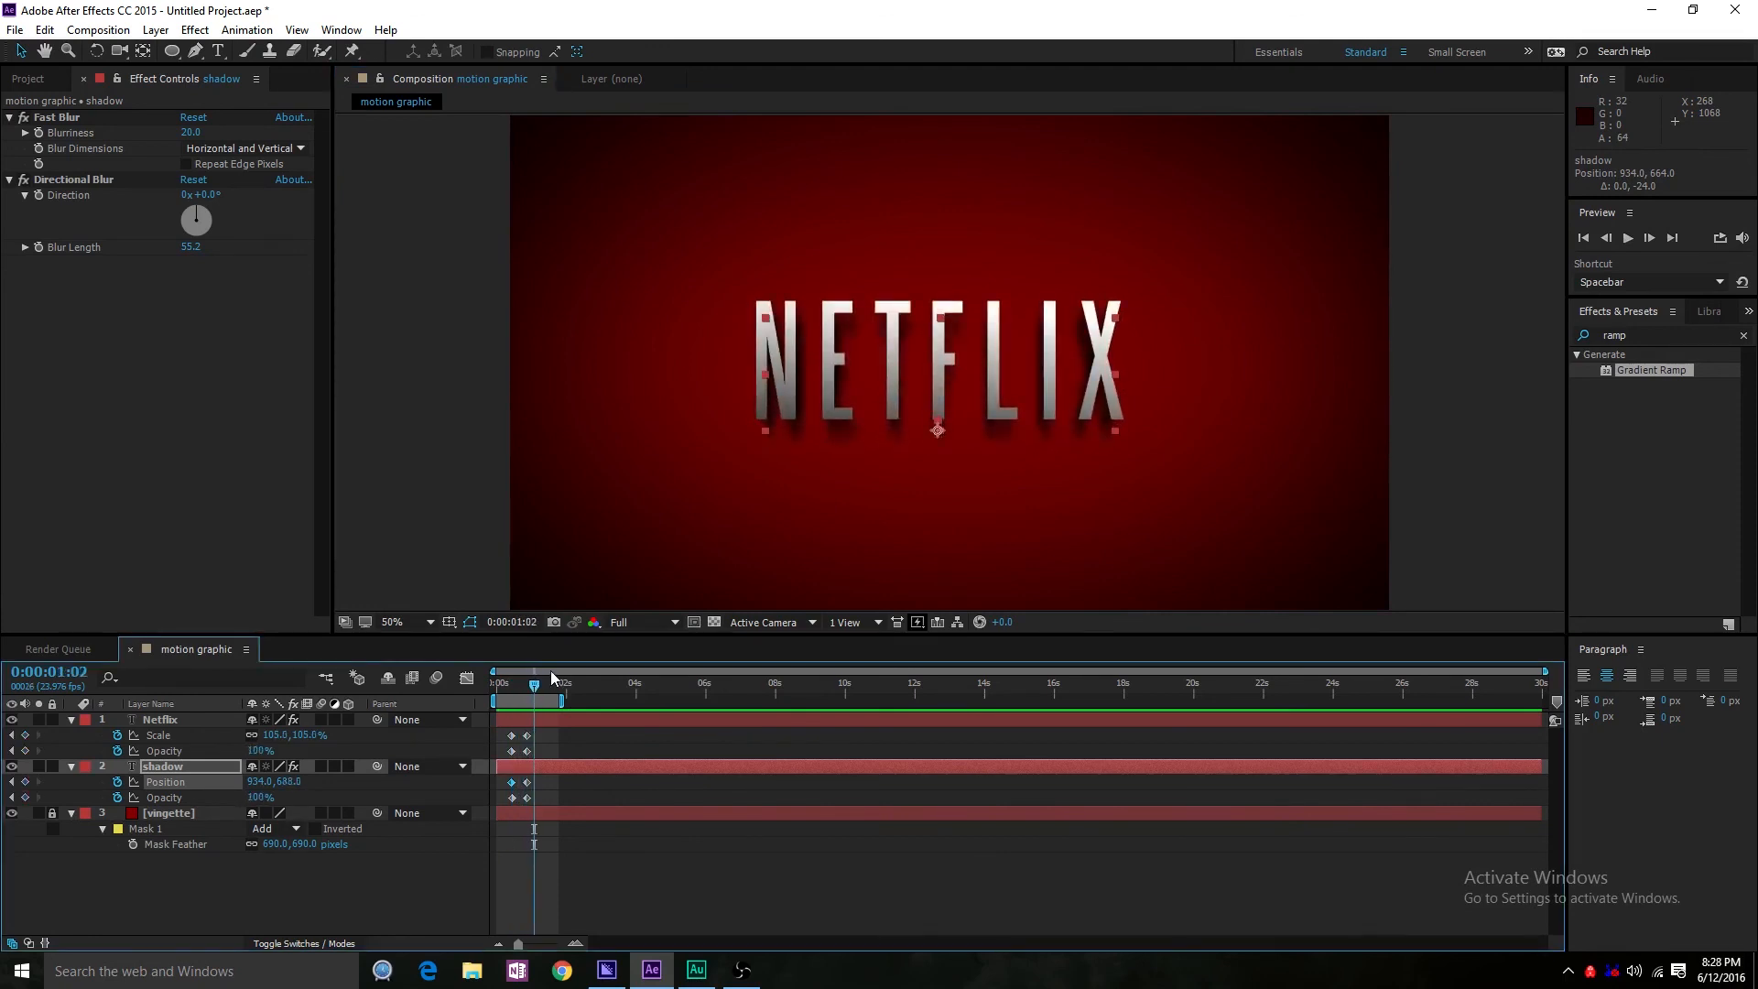
{"action": "key", "text": "space"}
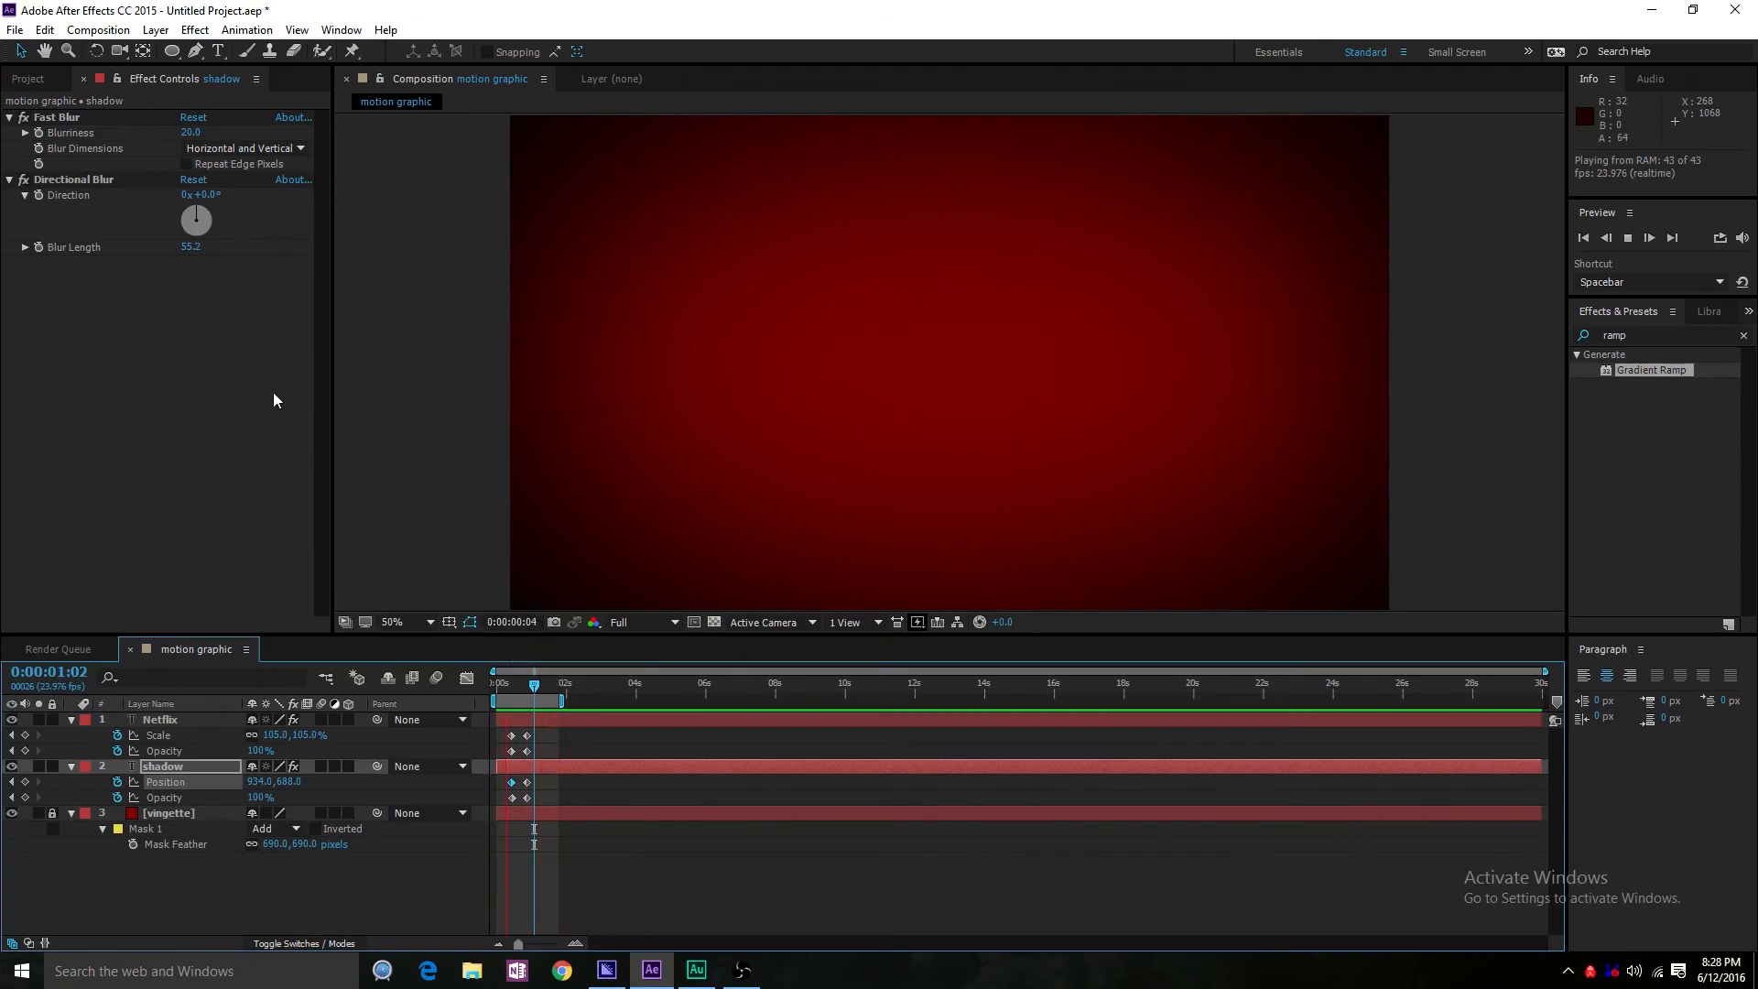
{"action": "key", "text": "space"}
{"action": "left_click_drag", "start_coordinate": [542, 737], "coordinate": [537, 803]}
{"action": "key", "text": "space"}
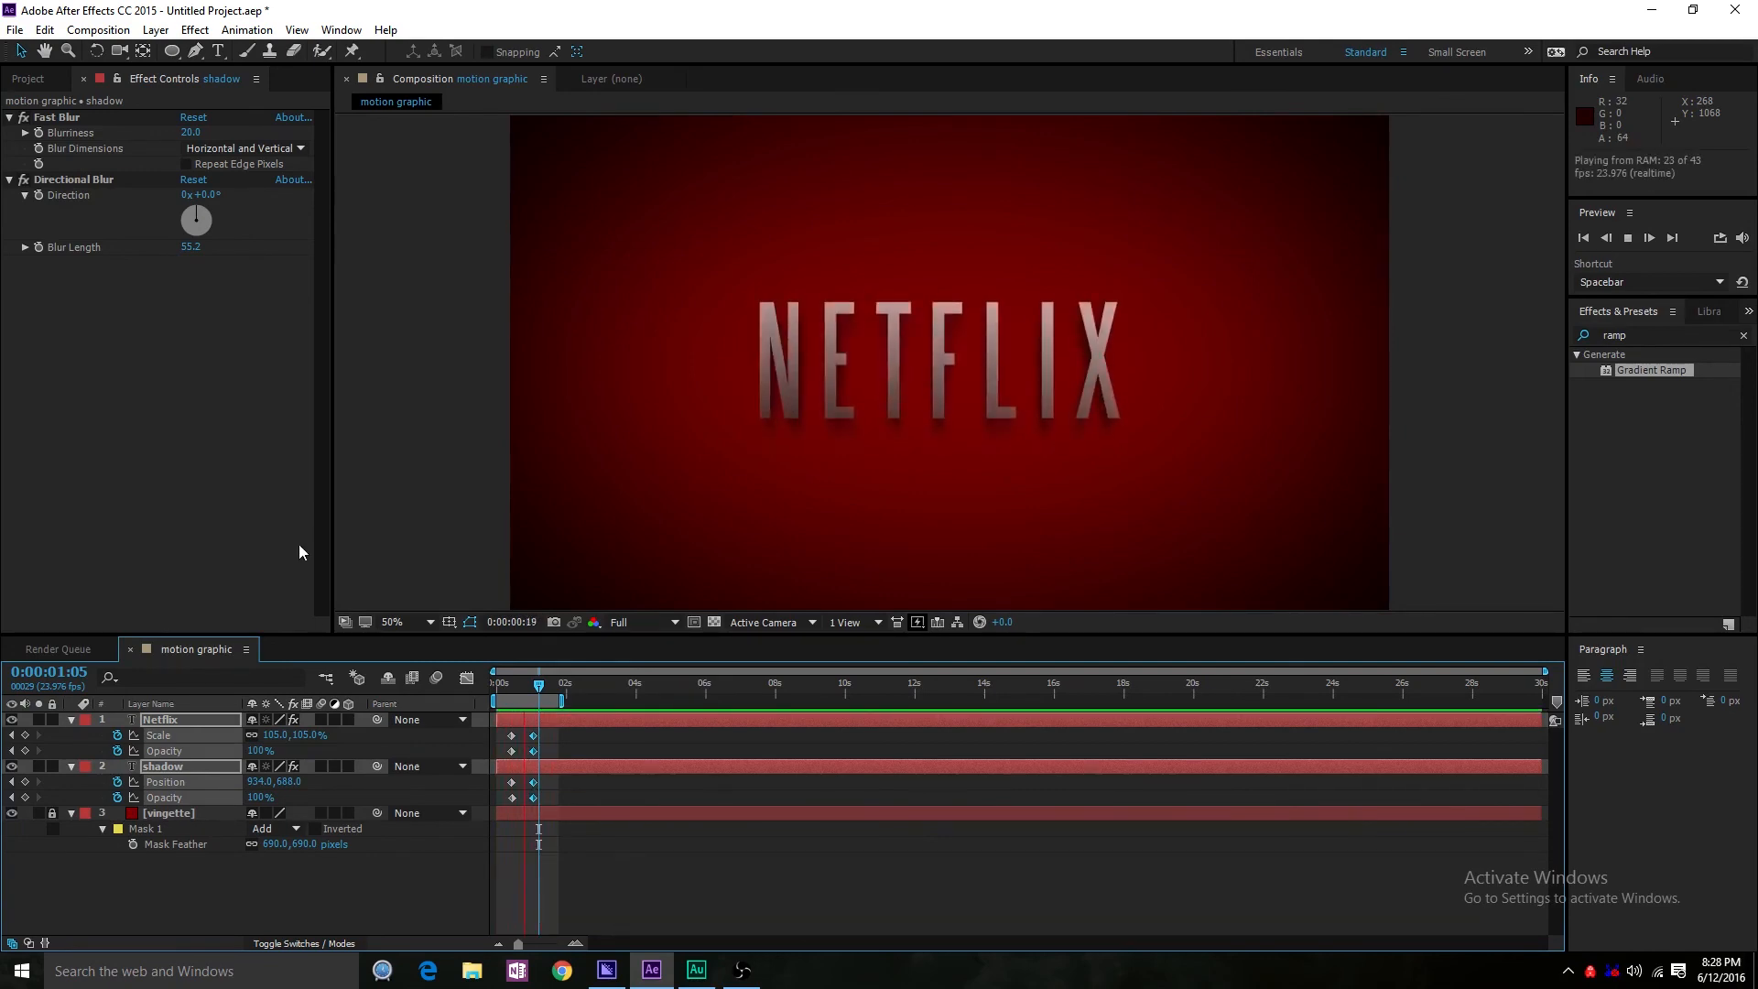
{"action": "key", "text": "space"}
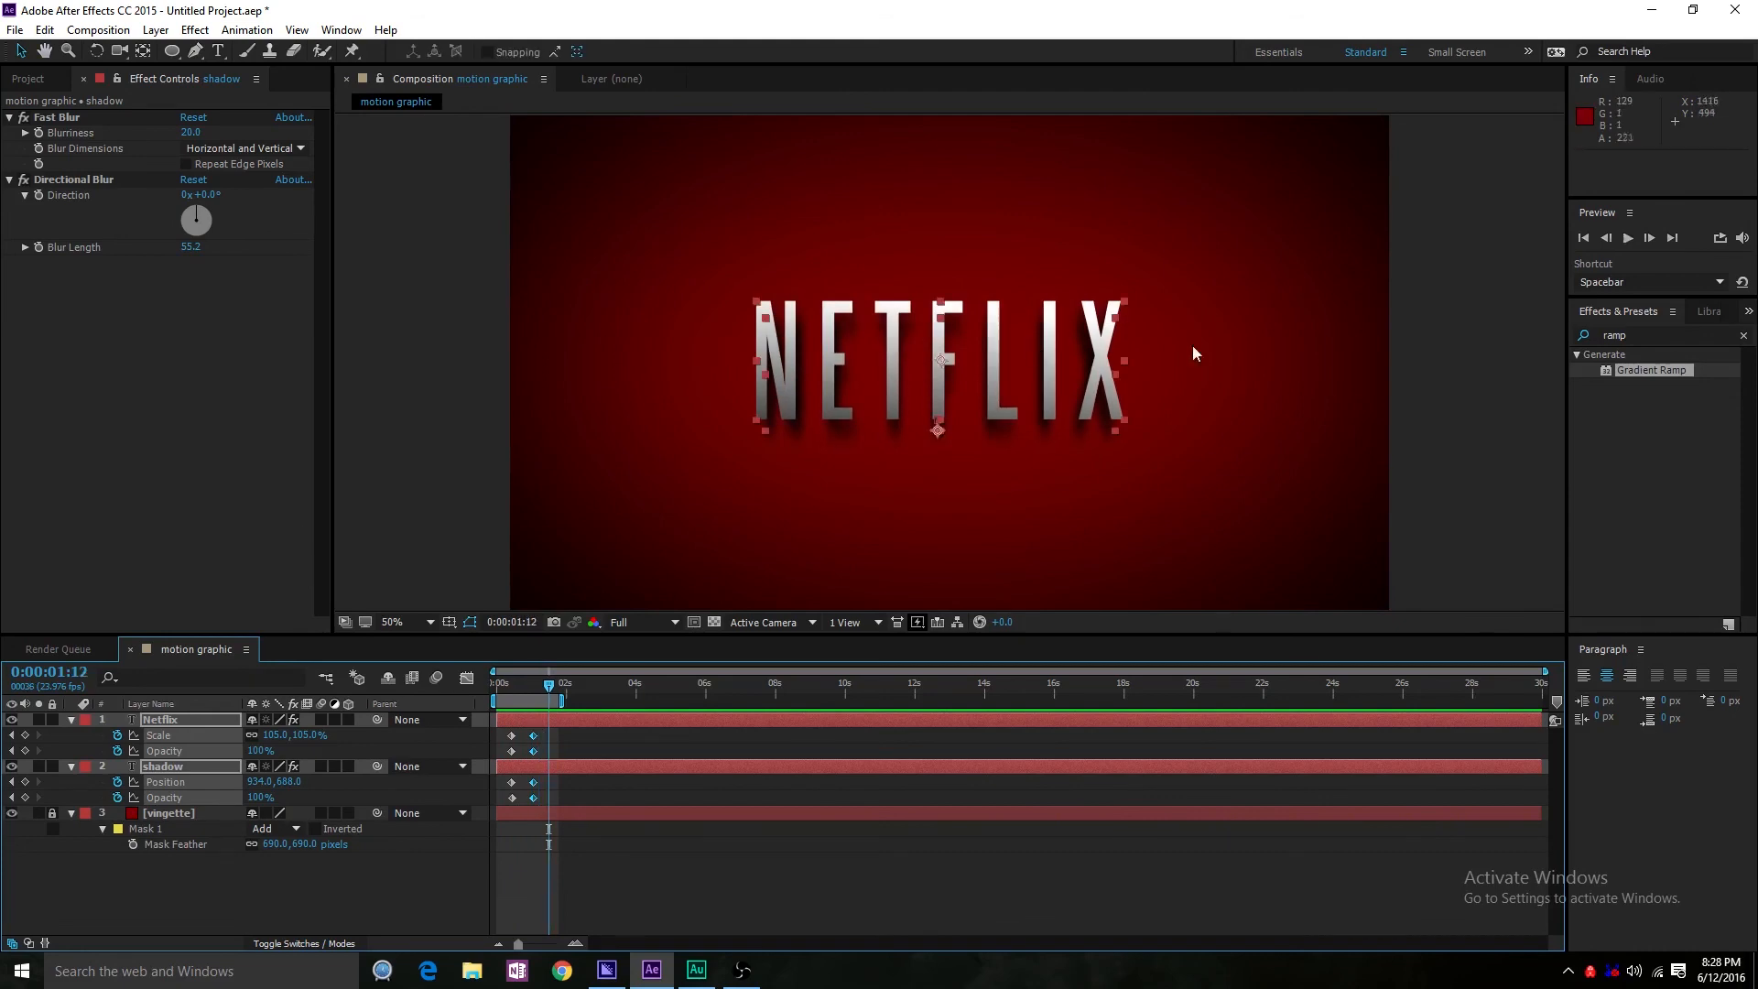
- Deselect the layers, preview the complete title animation and switch to Adobe Audition
{"action": "left_click", "coordinate": [362, 884]}
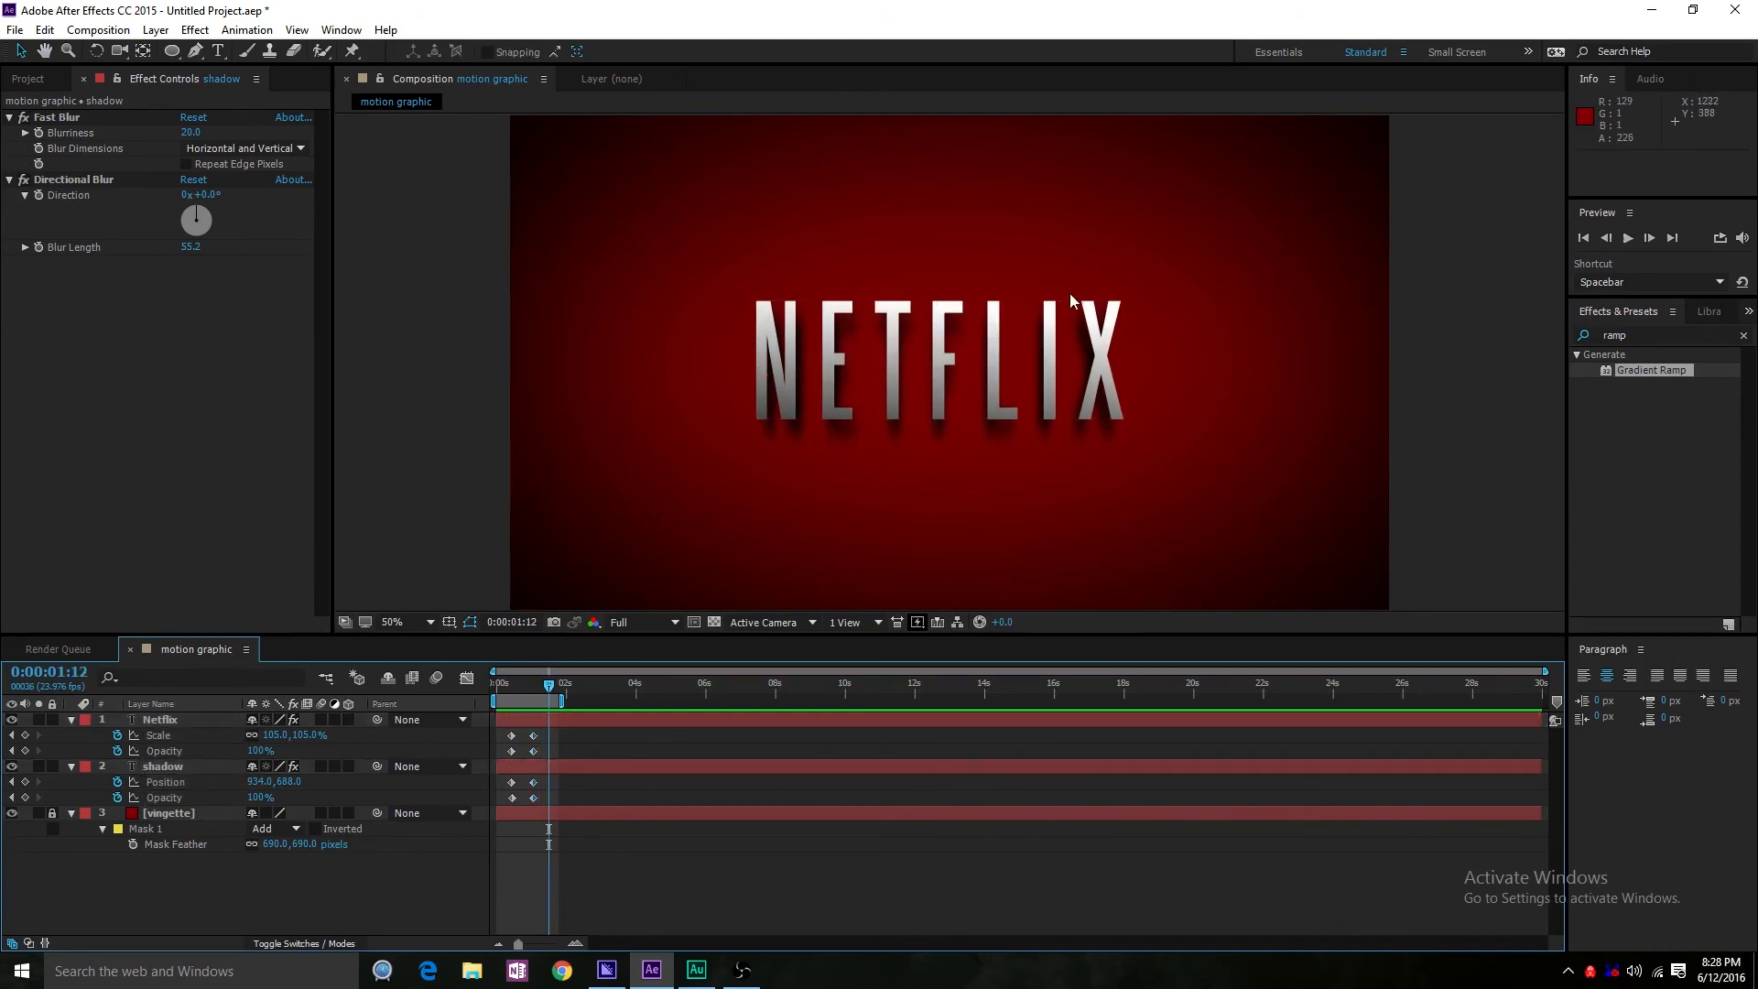
{"action": "key", "text": "space"}
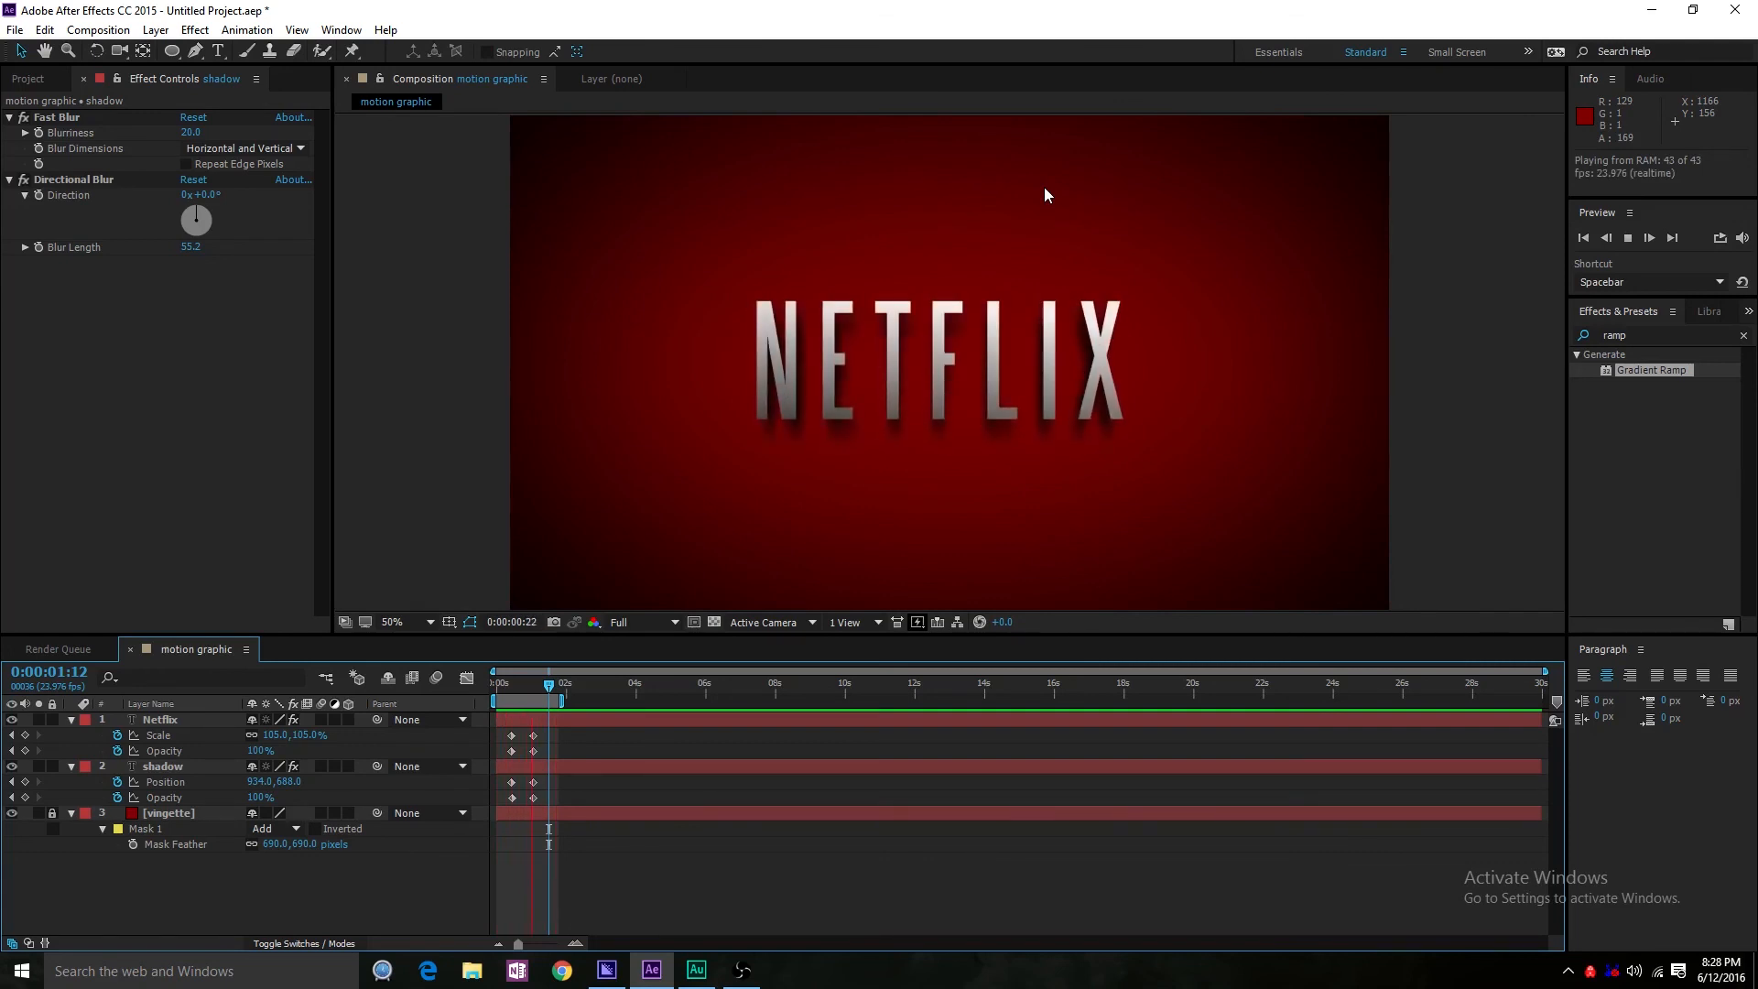
{"action": "key", "text": "space"}
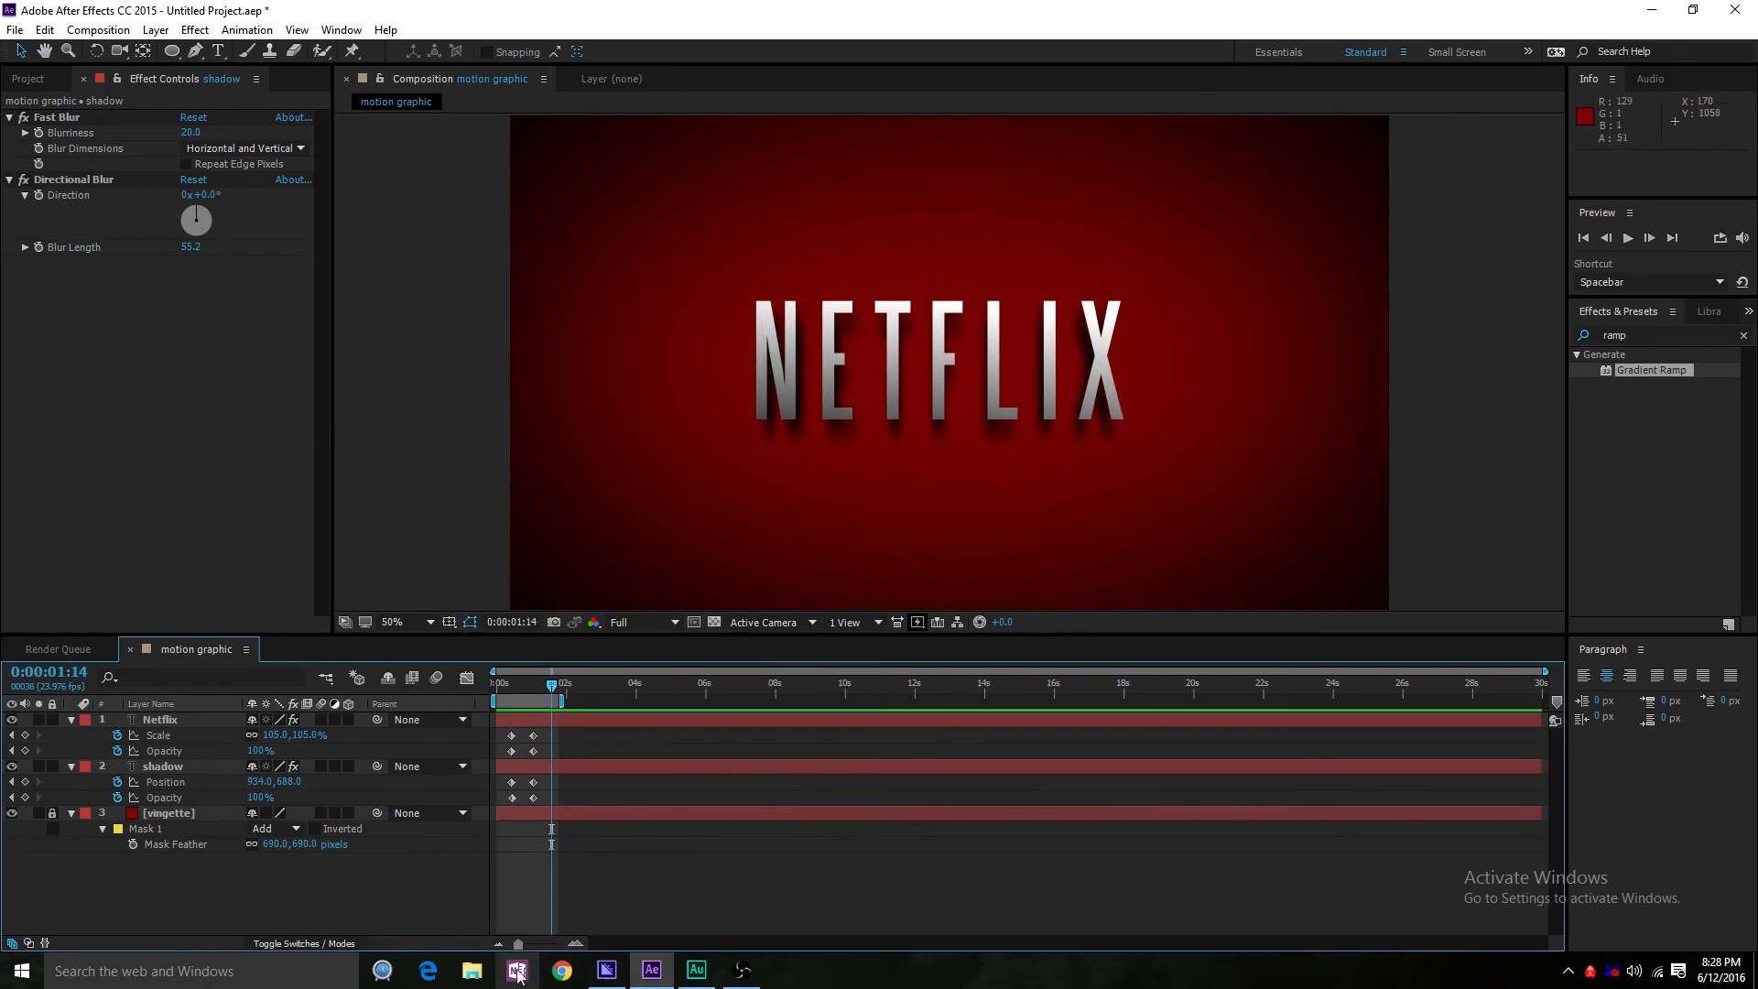
{"action": "left_click", "coordinate": [696, 971]}
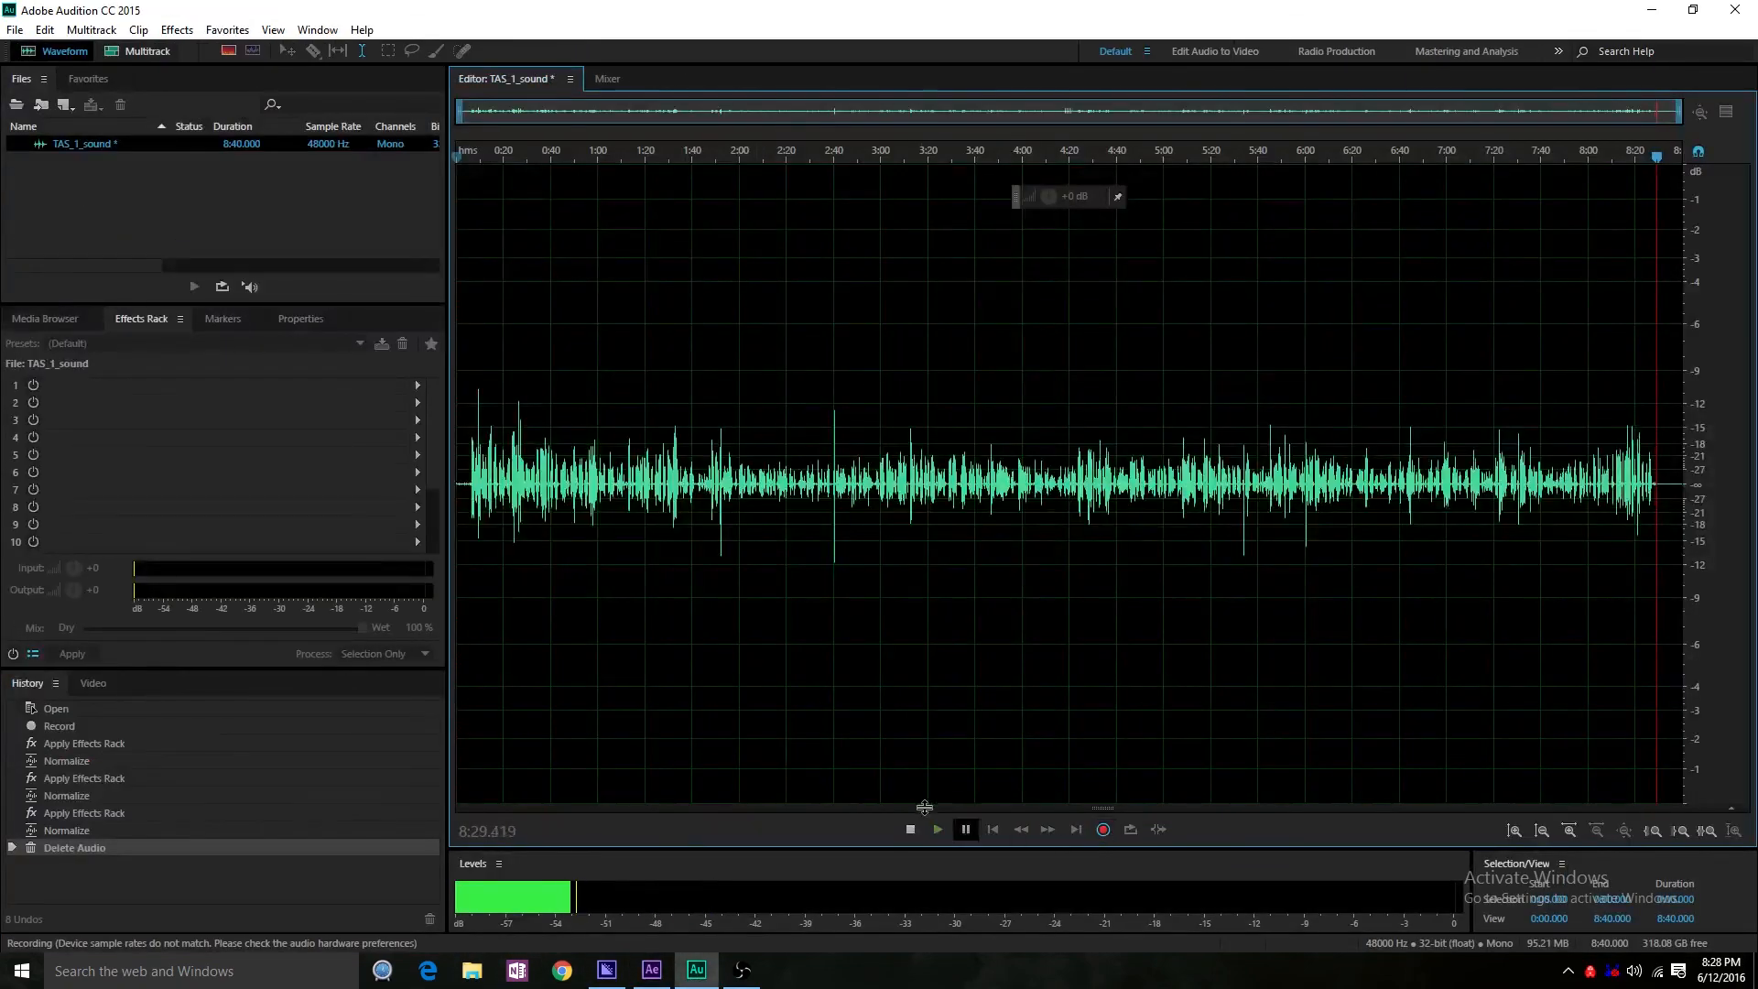